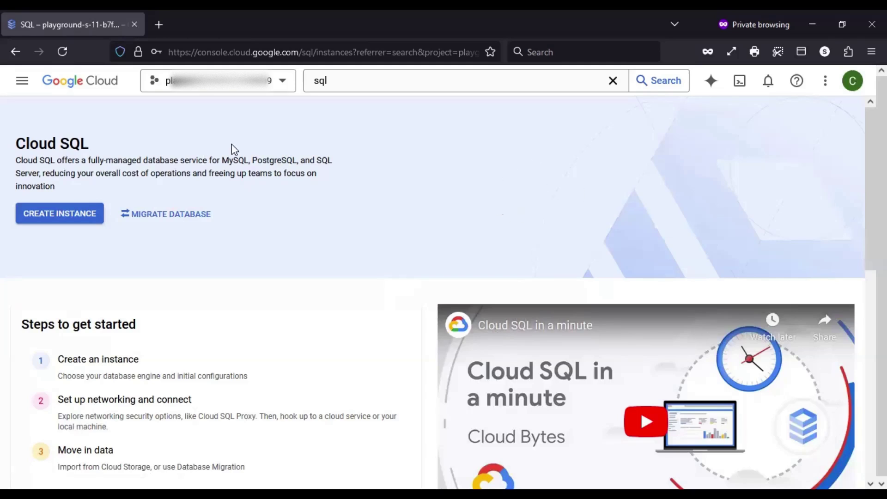
Look over the Cloud SQL page, the sql search suggestions and the console products list
drag(23, 143, 89, 144)
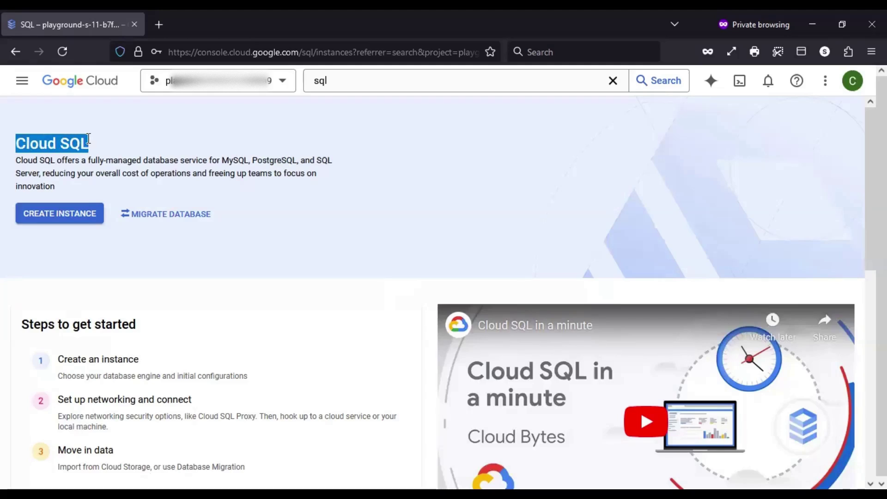
click(162, 142)
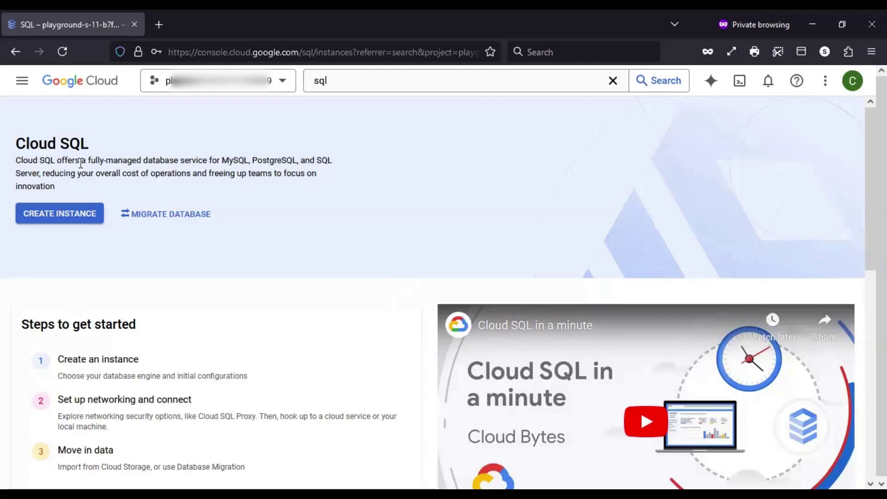
click(378, 80)
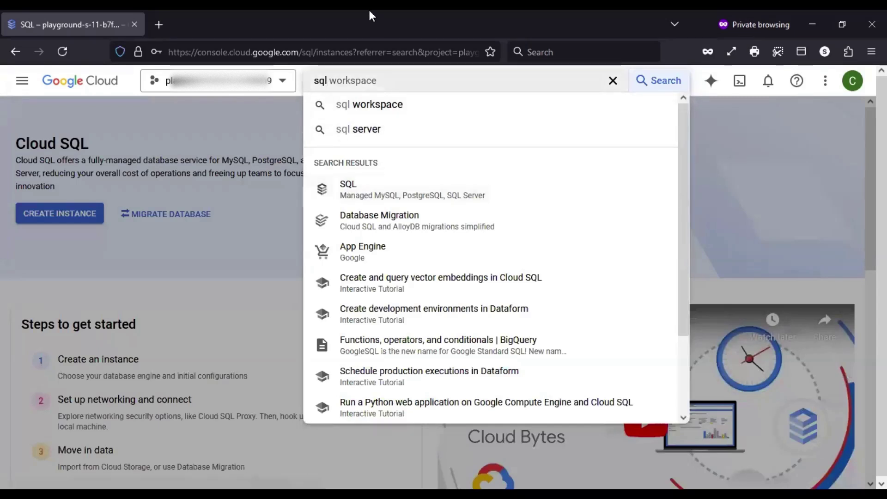
click(218, 173)
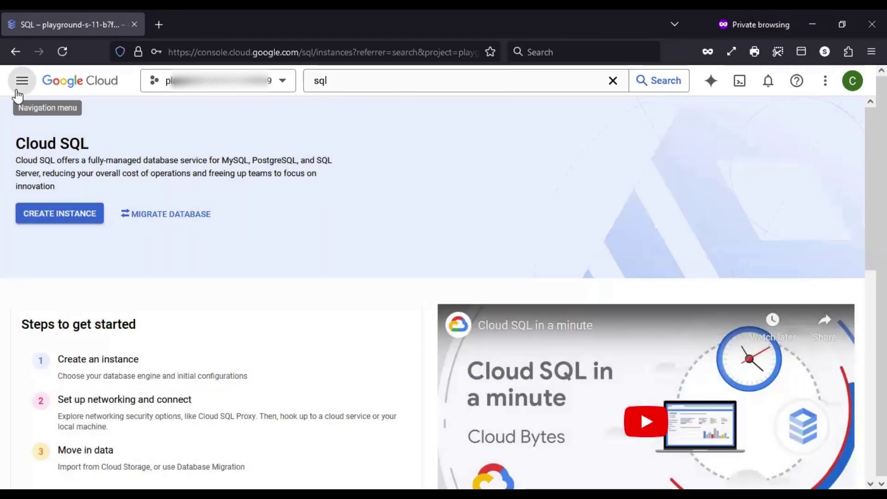
click(22, 81)
scroll(99, 370, down, 2)
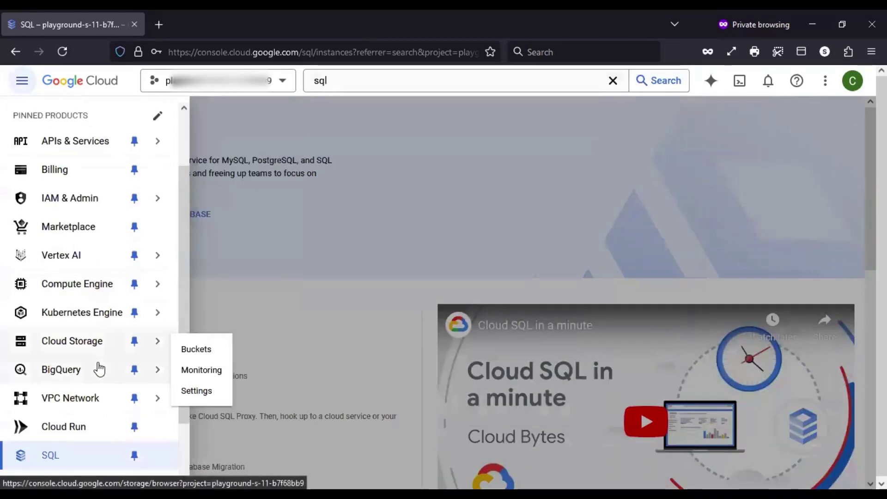
scroll(88, 416, down, 2)
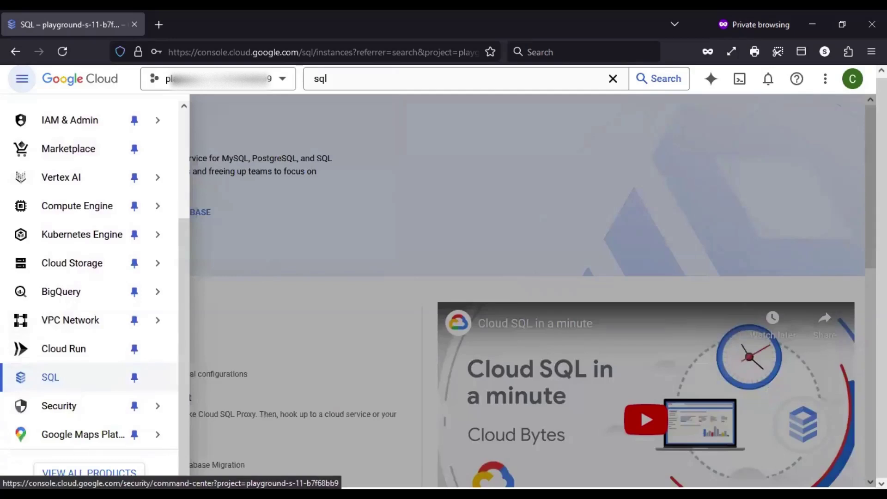
click(397, 217)
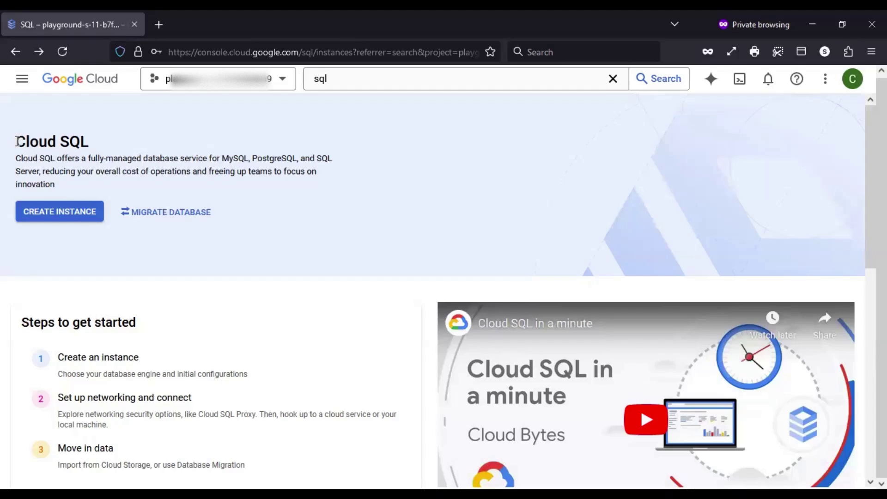
drag(17, 141, 127, 143)
click(128, 143)
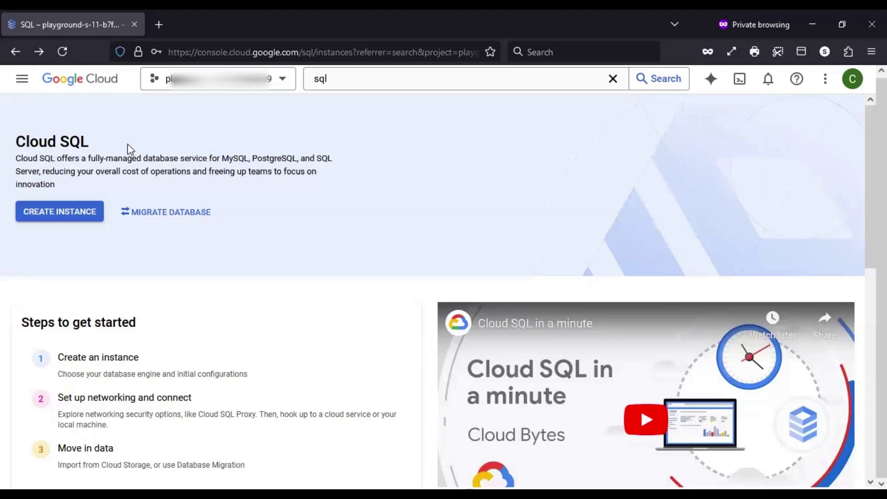
Start a new Cloud SQL instance and compare the MySQL, PostgreSQL and AlloyDB engine options
click(57, 215)
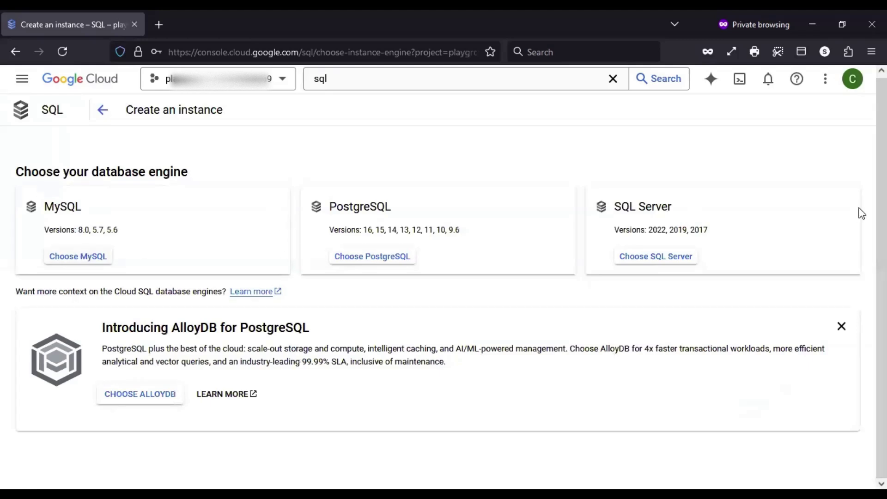
drag(44, 208, 235, 216)
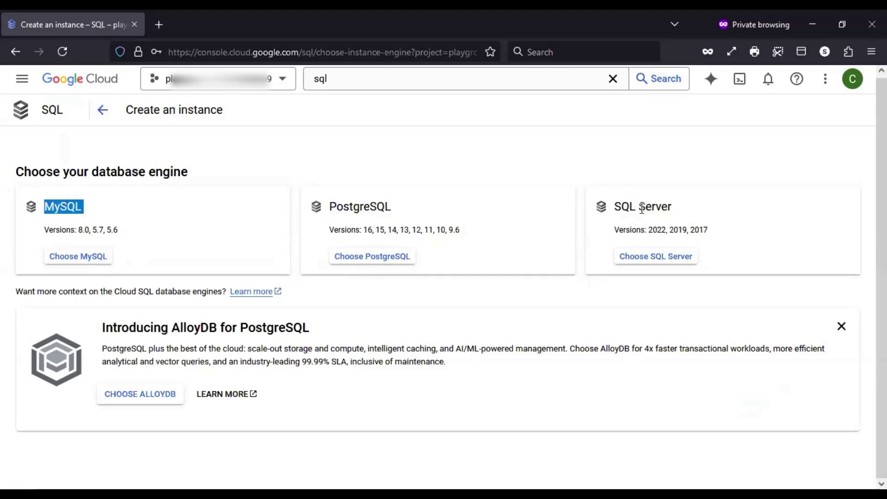
click(101, 332)
drag(101, 332, 218, 329)
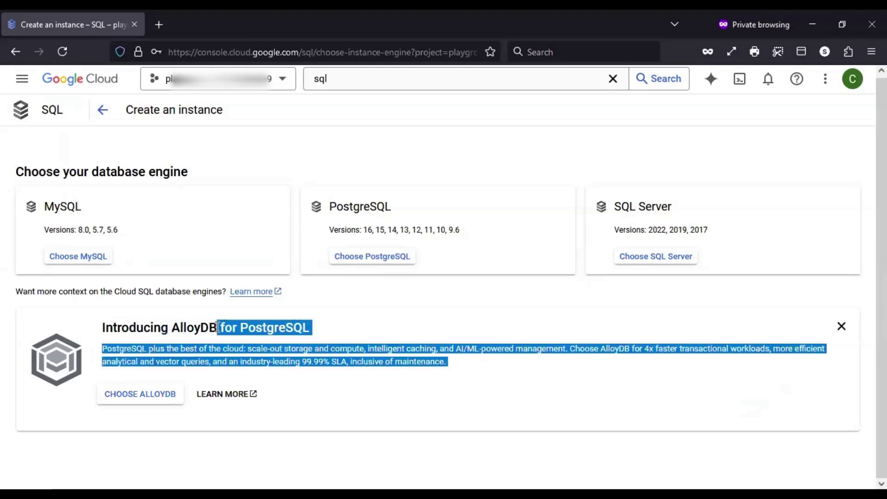
click(218, 328)
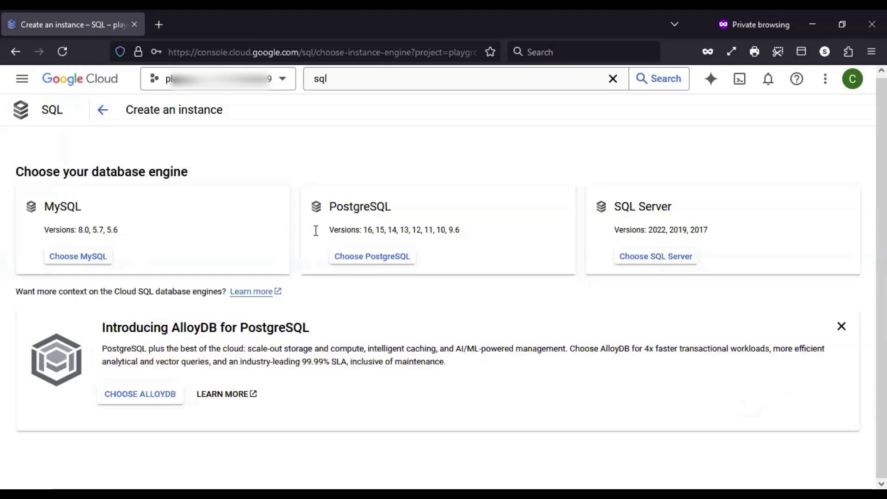
drag(333, 207, 394, 212)
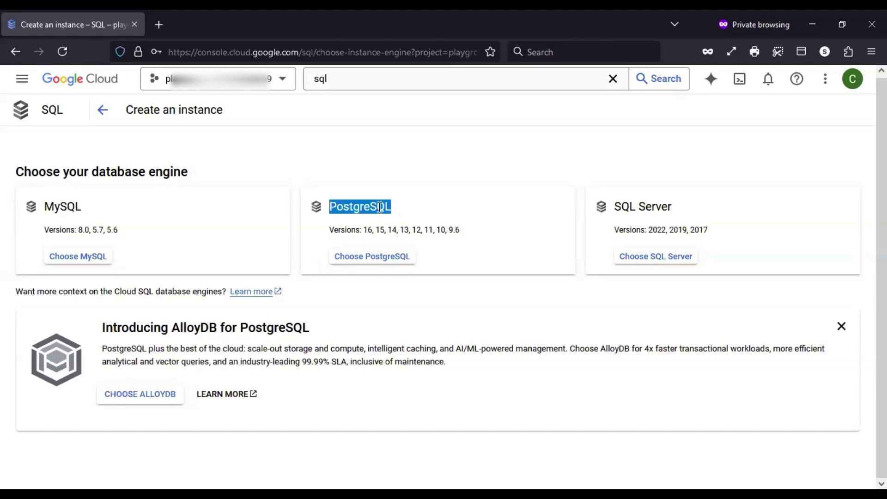
click(264, 329)
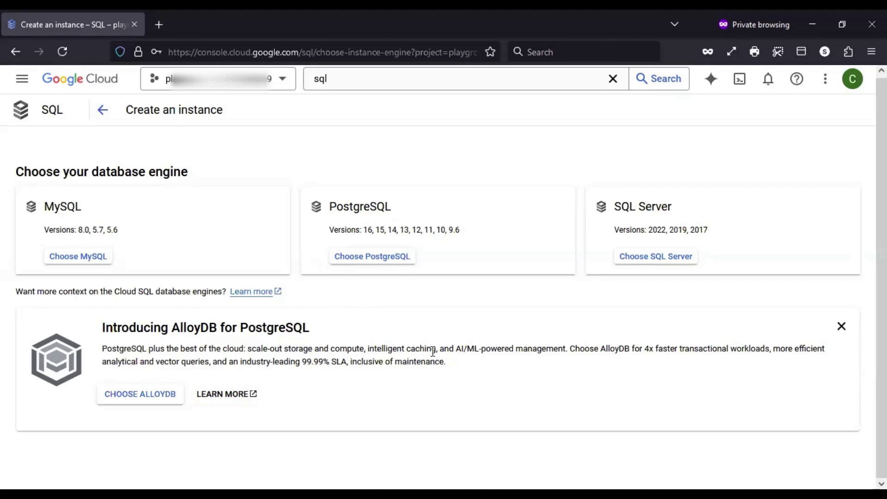
Review AlloyDB's 99.99% SLA and 4x faster claims, then choose MySQL as the engine
drag(456, 350, 586, 349)
click(428, 373)
drag(307, 361, 347, 361)
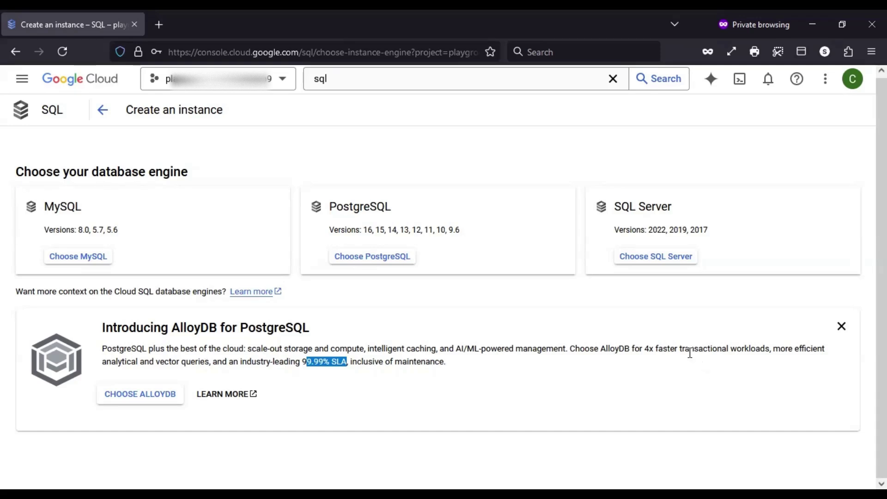
drag(656, 350, 770, 349)
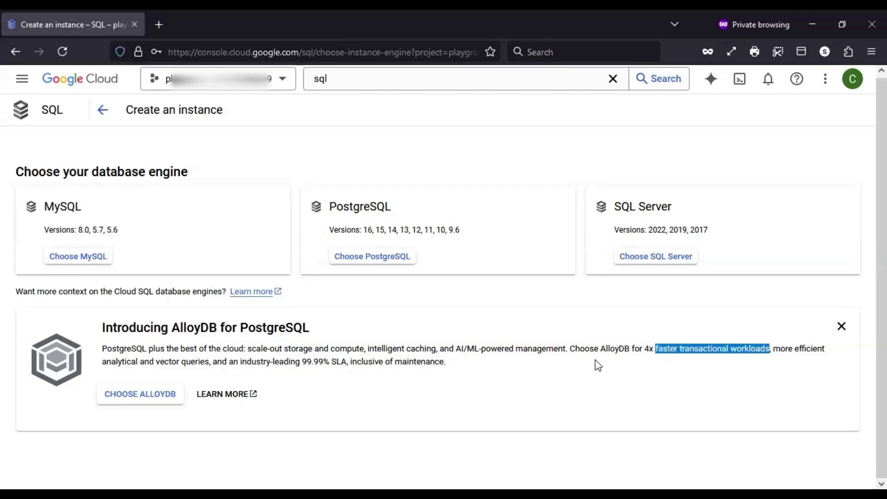
click(629, 362)
drag(643, 348, 677, 347)
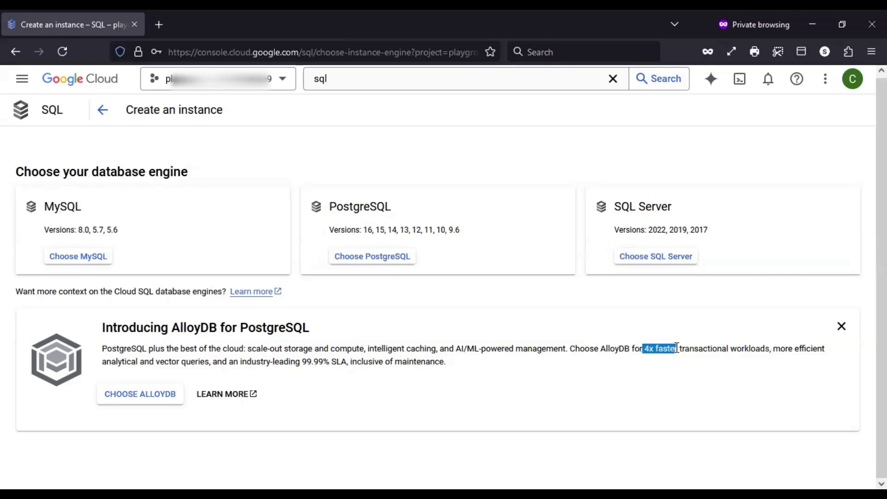
drag(400, 207, 333, 204)
click(495, 340)
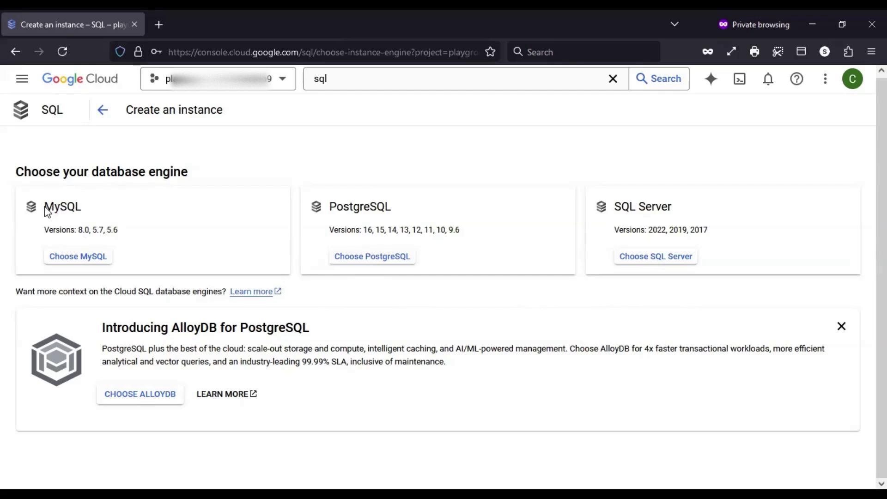
drag(45, 209, 98, 212)
click(106, 263)
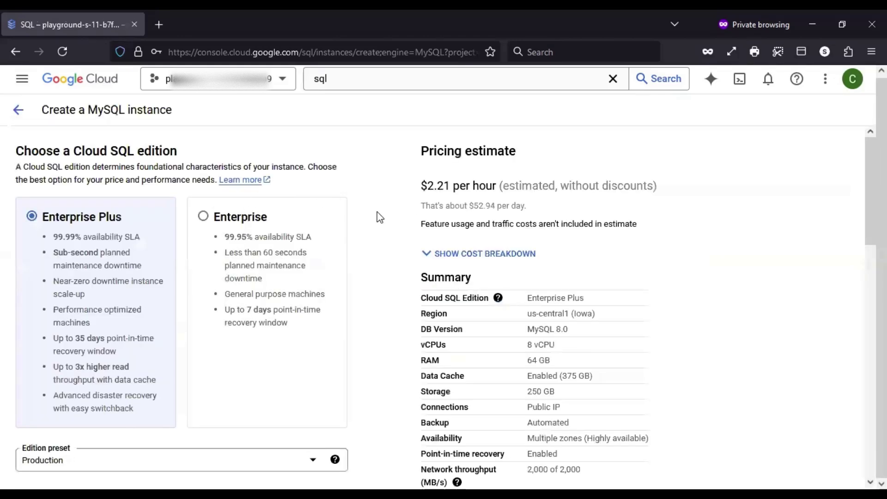
Expand Show configuration options to reveal the customization sections, then return to the edition cards
scroll(379, 218, down, 3)
scroll(422, 332, down, 10)
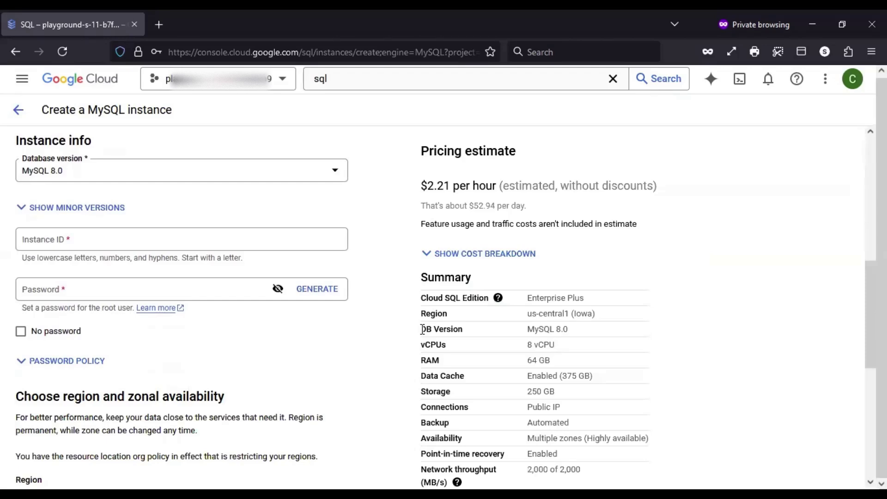
scroll(422, 327, up, 12)
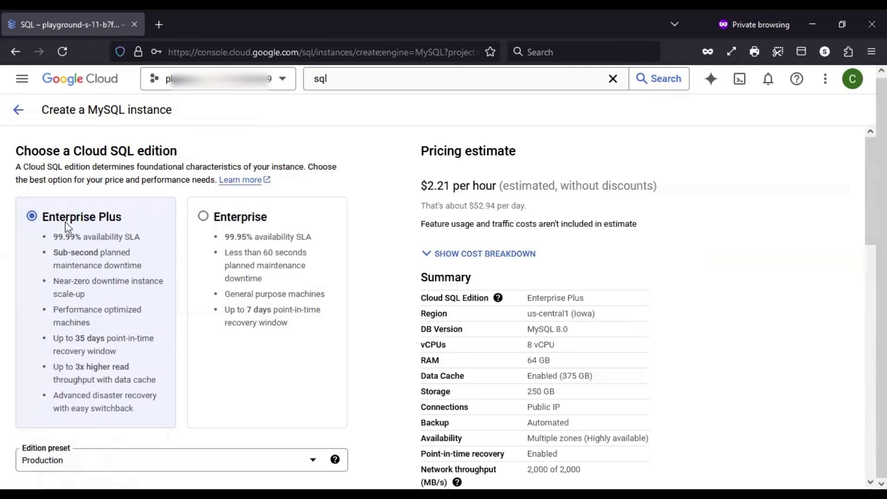
scroll(331, 225, down, 1)
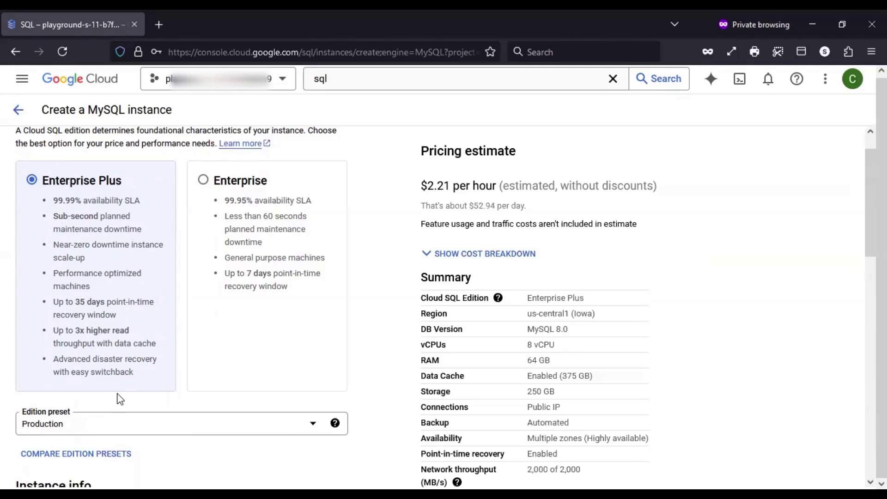
scroll(298, 313, down, 5)
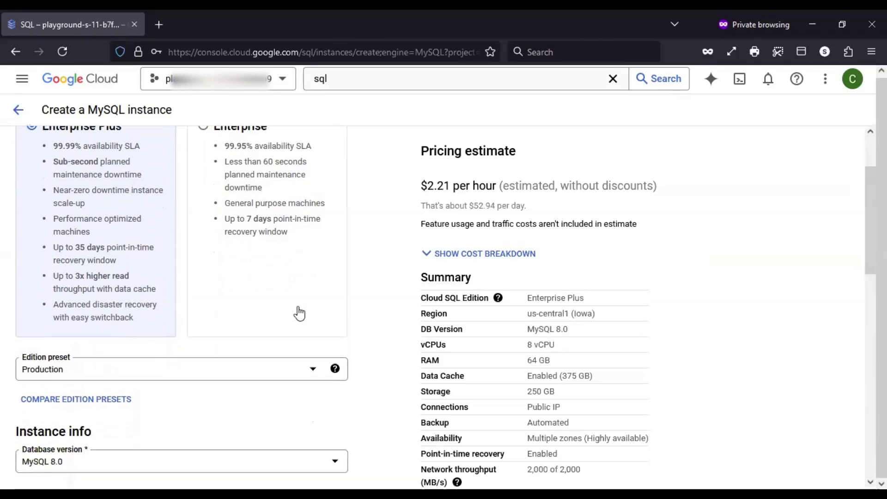
scroll(161, 270, up, 2)
scroll(162, 277, down, 4)
scroll(80, 335, down, 10)
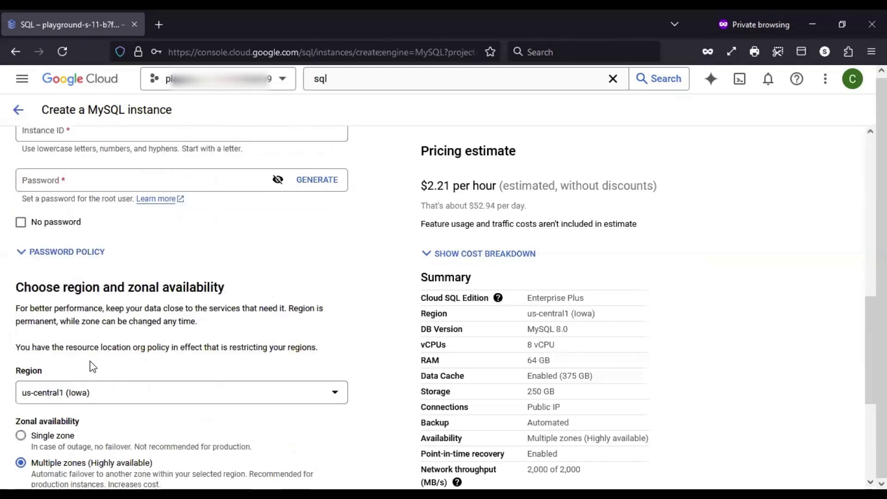
click(69, 437)
scroll(228, 395, down, 3)
scroll(228, 395, up, 11)
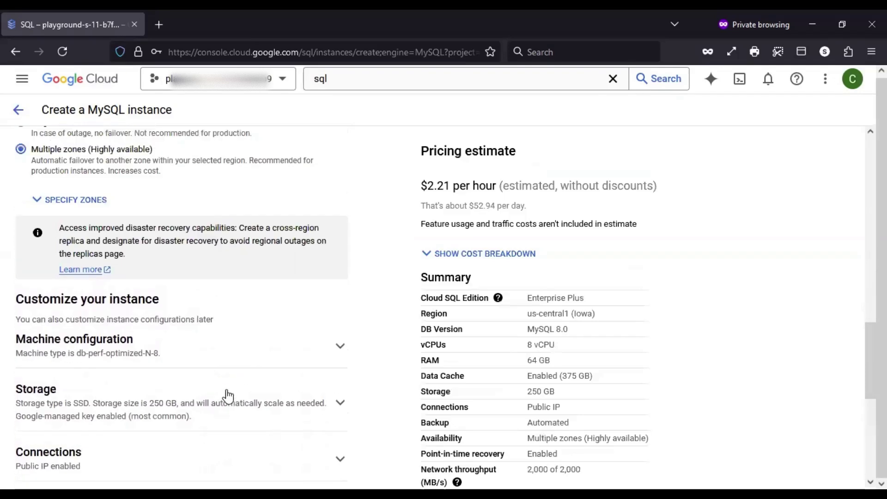
scroll(229, 395, up, 5)
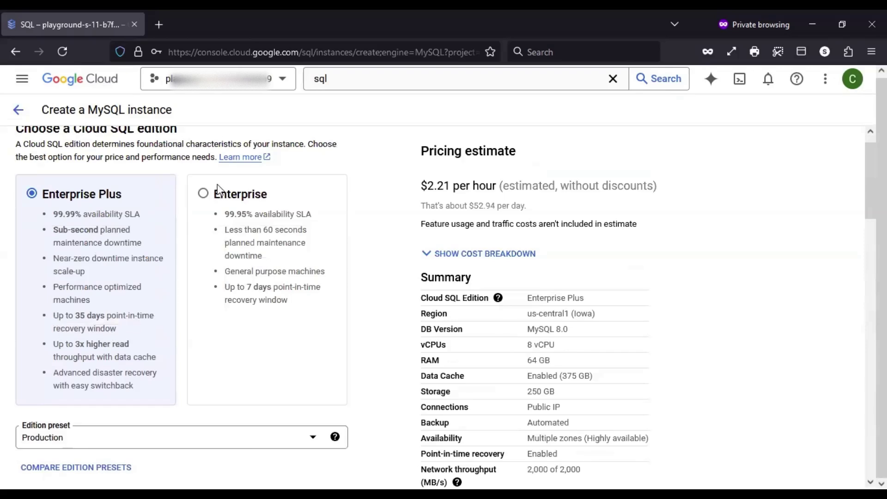
Switch the instance to the Enterprise edition, lowering the estimate to $1.23 per hour
click(213, 198)
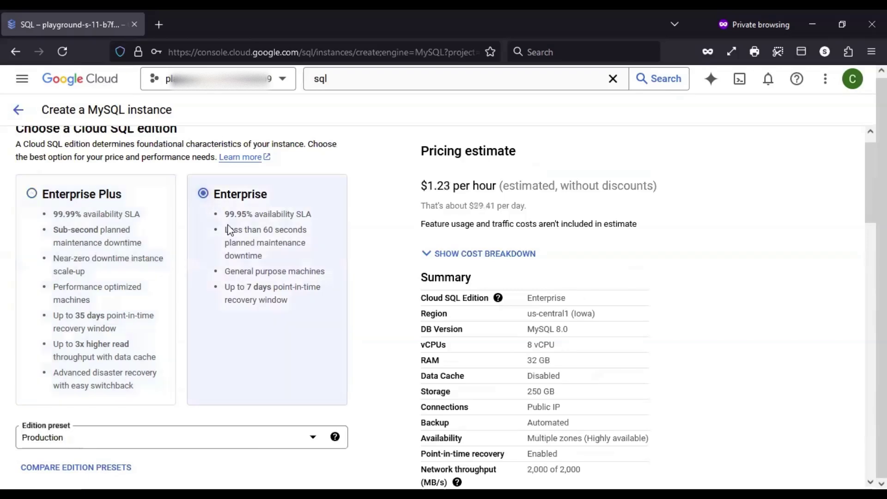
drag(247, 286, 312, 304)
click(375, 289)
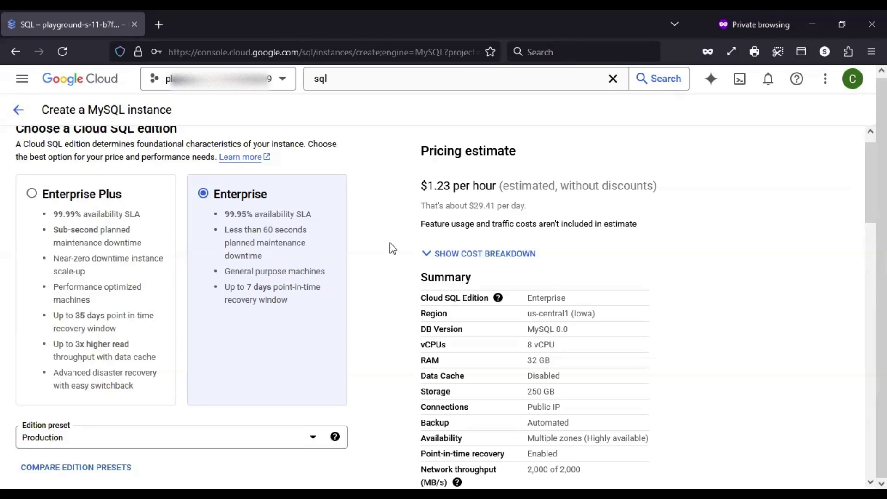
Show the Edition preset choices Production, Development and Sandbox
scroll(386, 266, down, 1)
scroll(386, 265, down, 4)
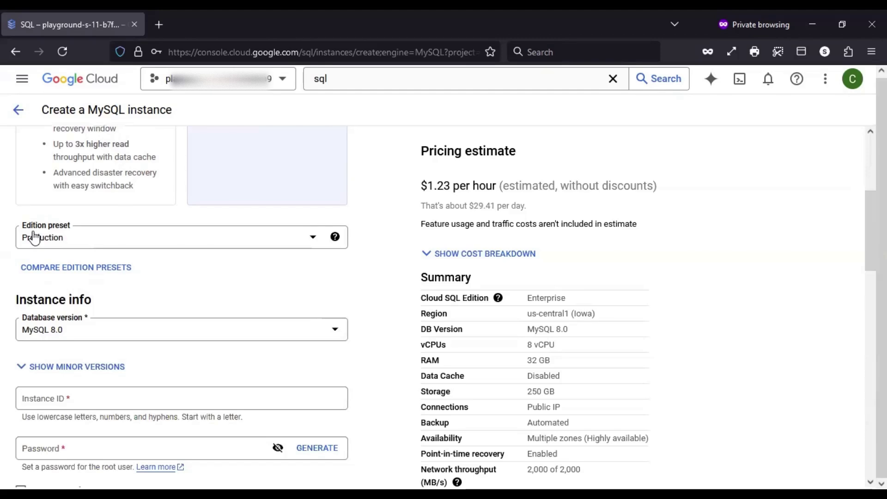
scroll(322, 302, up, 2)
scroll(322, 303, up, 2)
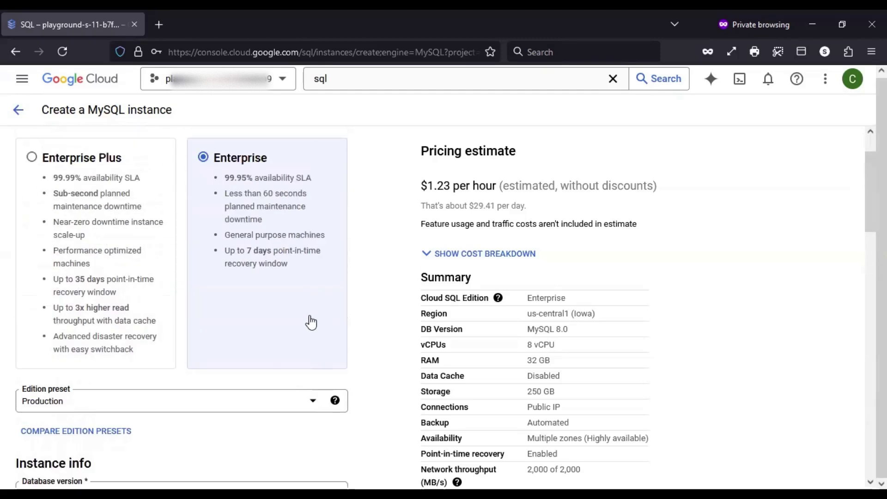
scroll(310, 321, down, 1)
scroll(171, 369, down, 2)
scroll(178, 364, up, 2)
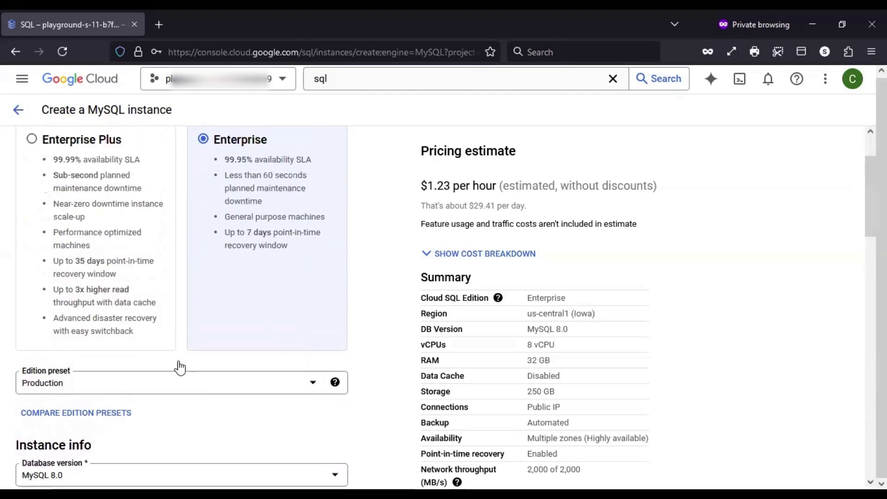
scroll(178, 365, down, 2)
scroll(181, 367, down, 2)
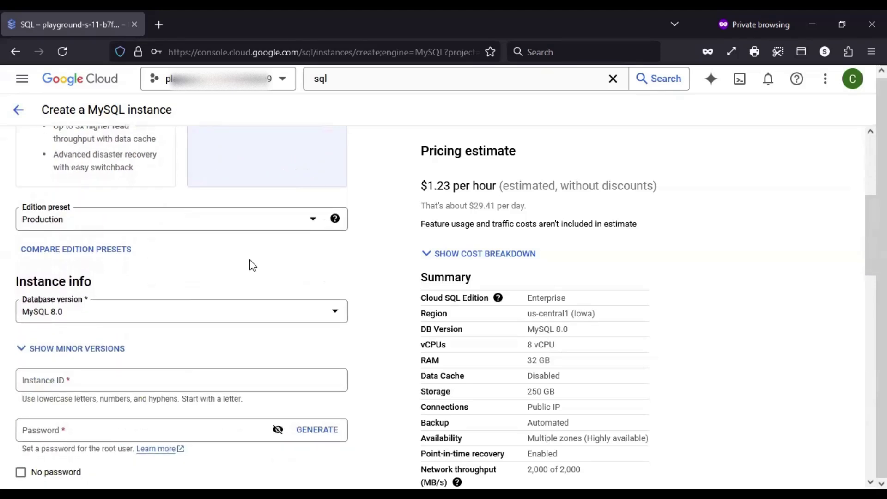
click(256, 231)
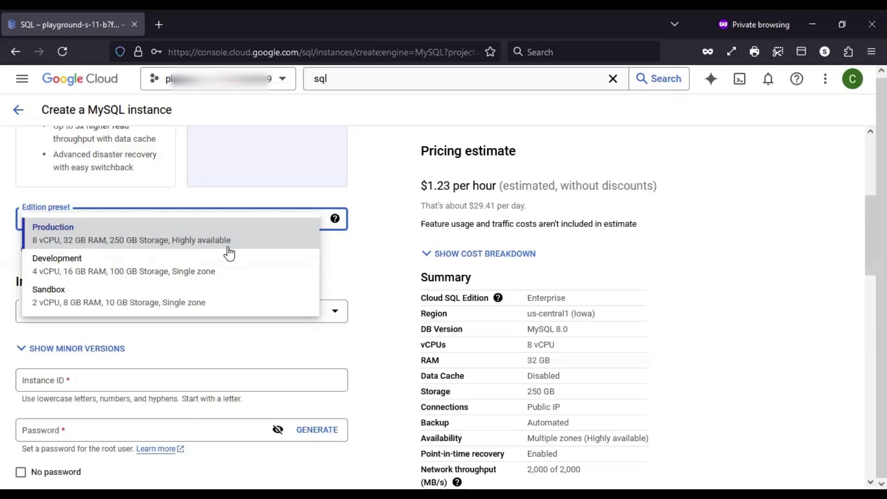
Keep the Production preset while reviewing the region and expanded storage settings
click(72, 245)
scroll(360, 294, down, 2)
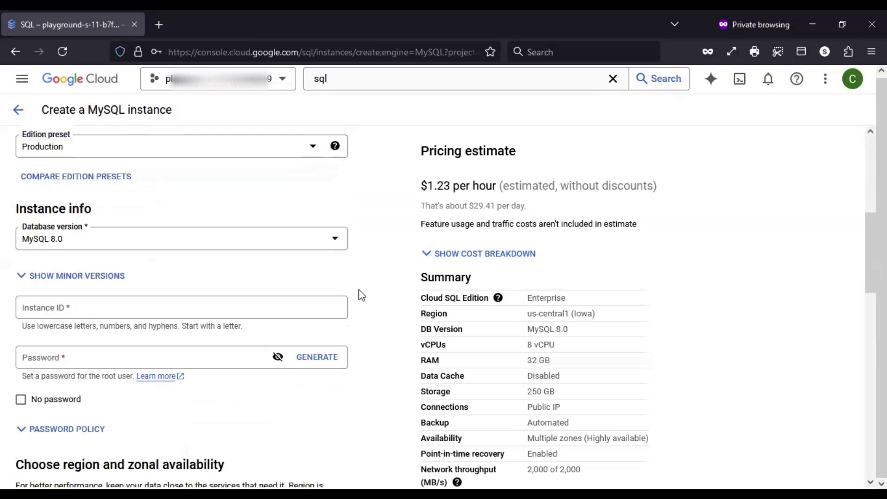
scroll(362, 295, down, 7)
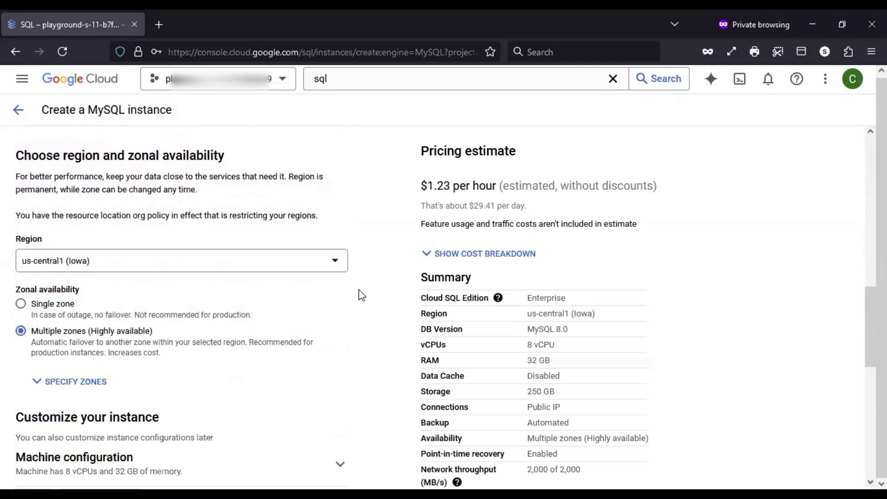
scroll(362, 294, down, 1)
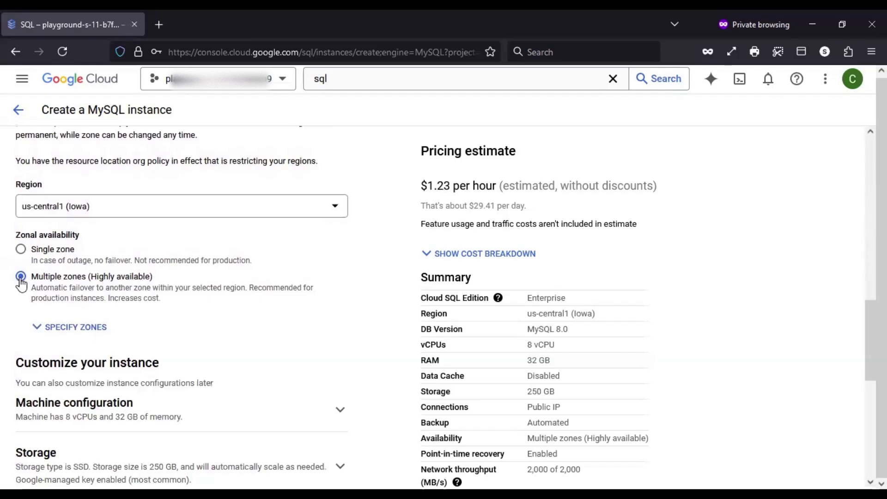
scroll(223, 301, down, 1)
scroll(225, 301, up, 1)
scroll(225, 301, down, 2)
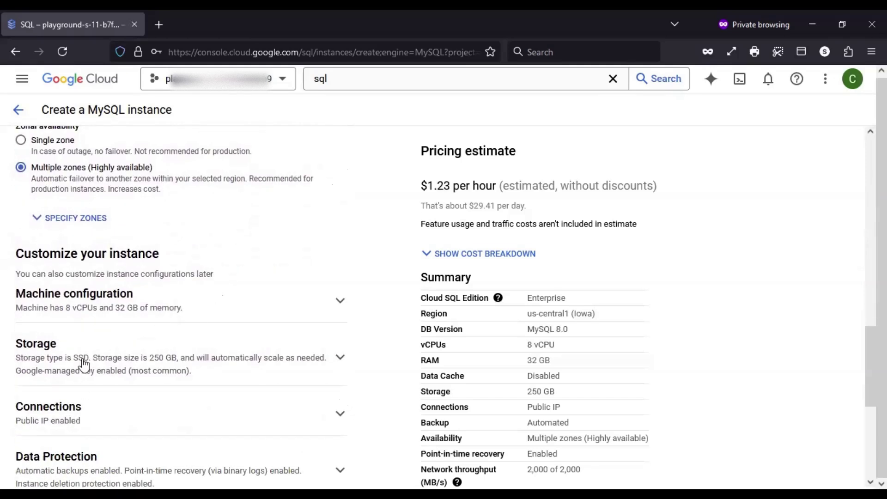
click(101, 356)
scroll(100, 355, down, 3)
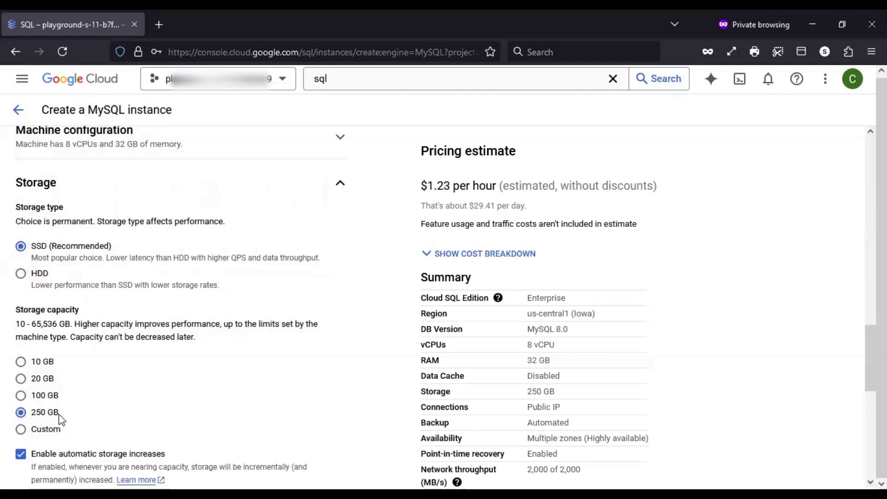
scroll(297, 389, up, 7)
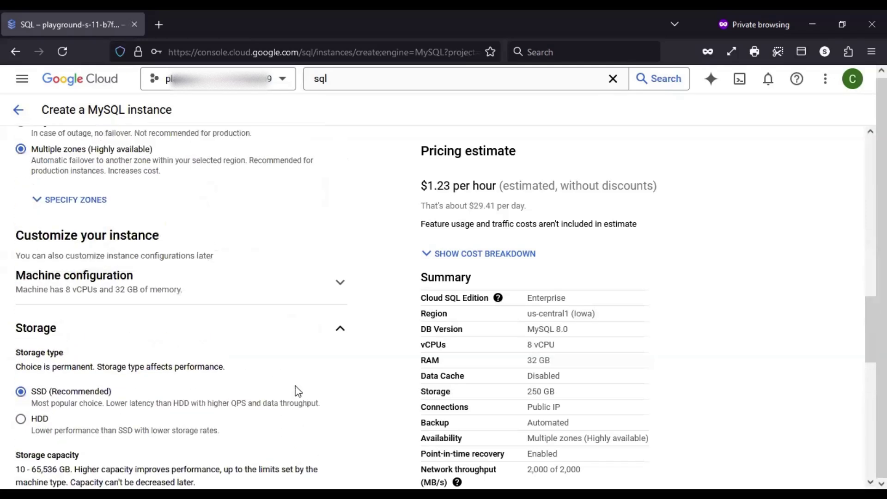
scroll(134, 381, up, 4)
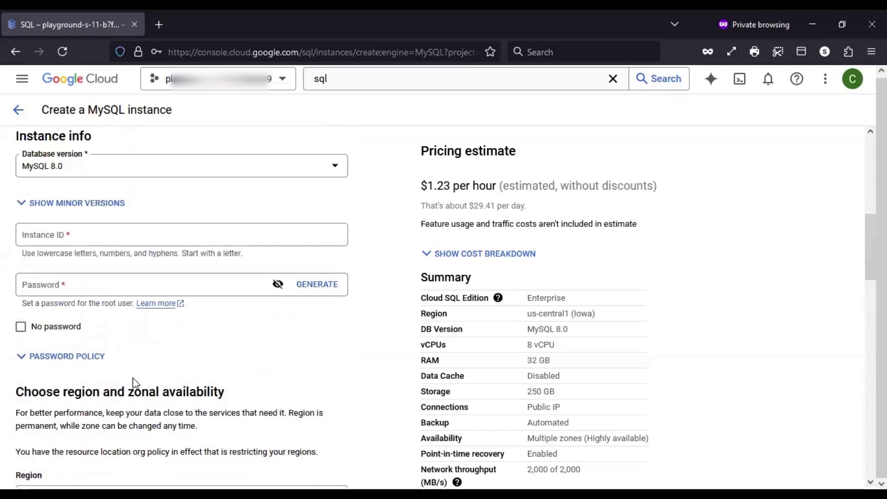
scroll(134, 378, up, 3)
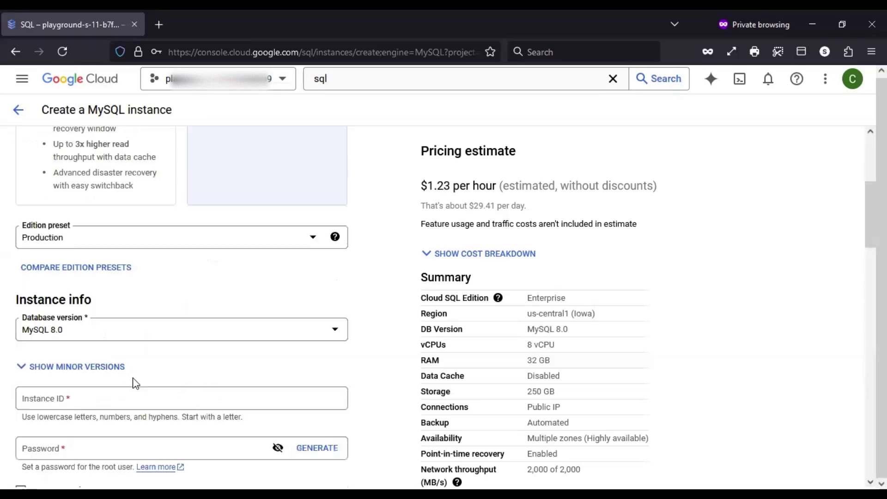
scroll(148, 286, up, 1)
Switch the edition preset to Sandbox: 2 vCPU, 8 GB RAM, 10 GB storage
click(154, 267)
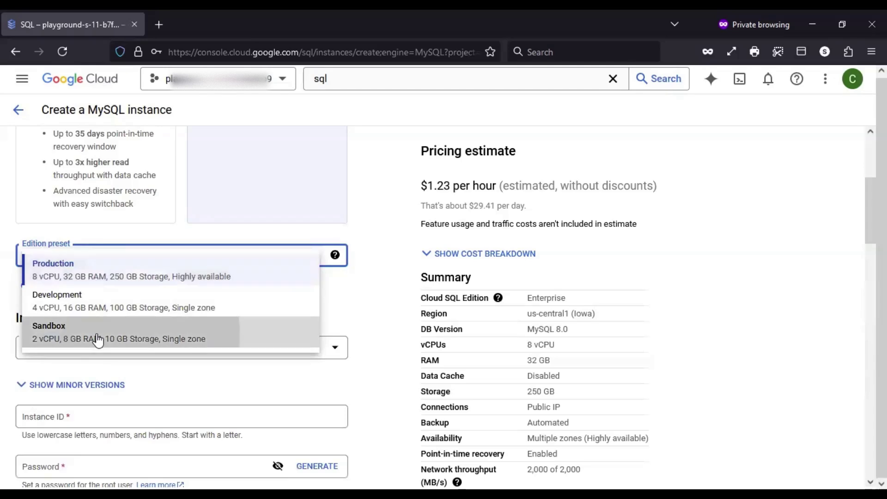
click(95, 336)
click(90, 257)
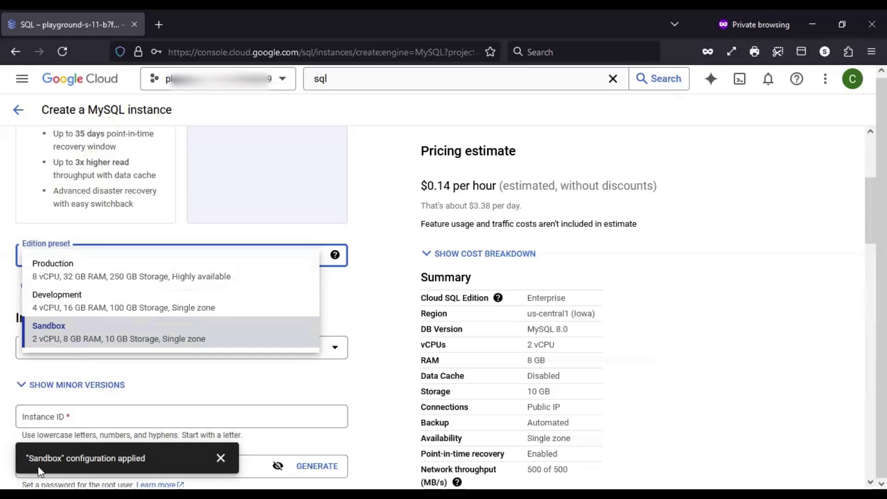
click(376, 348)
scroll(376, 349, down, 10)
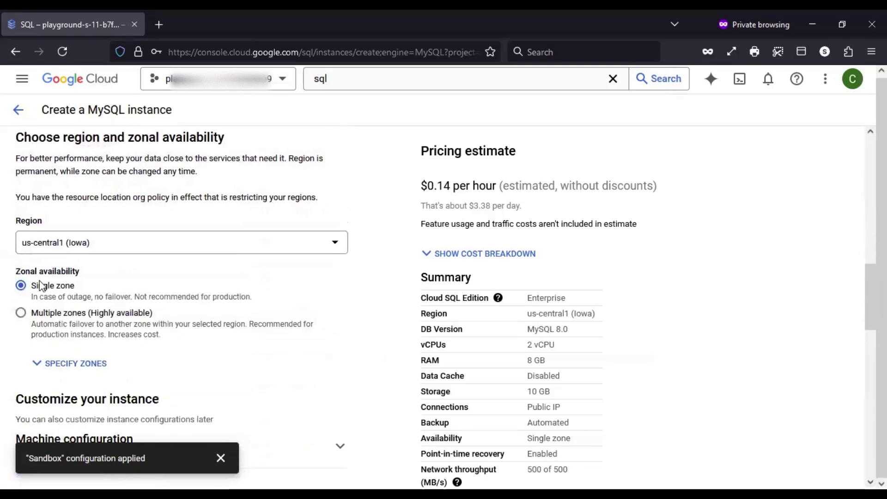
scroll(199, 327, up, 8)
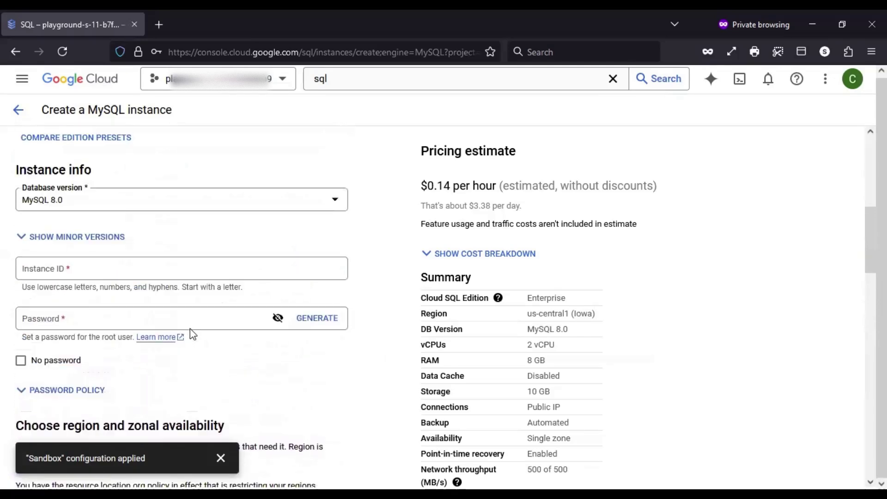
click(112, 189)
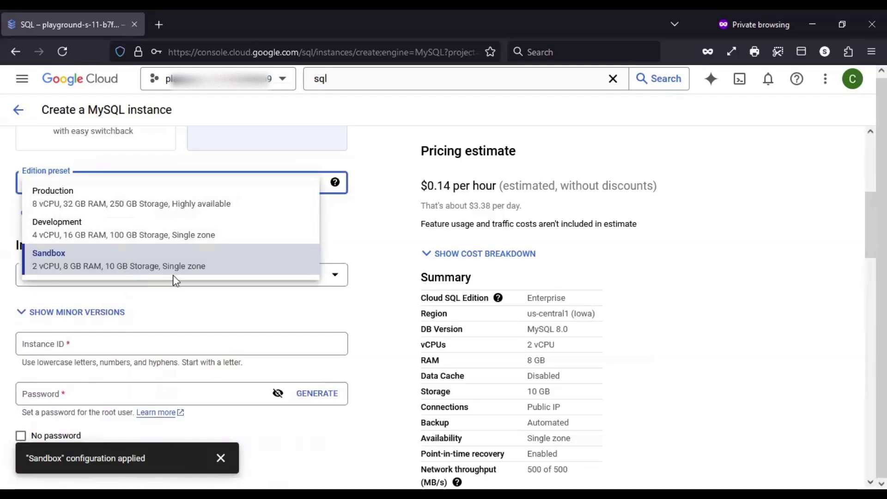
click(372, 277)
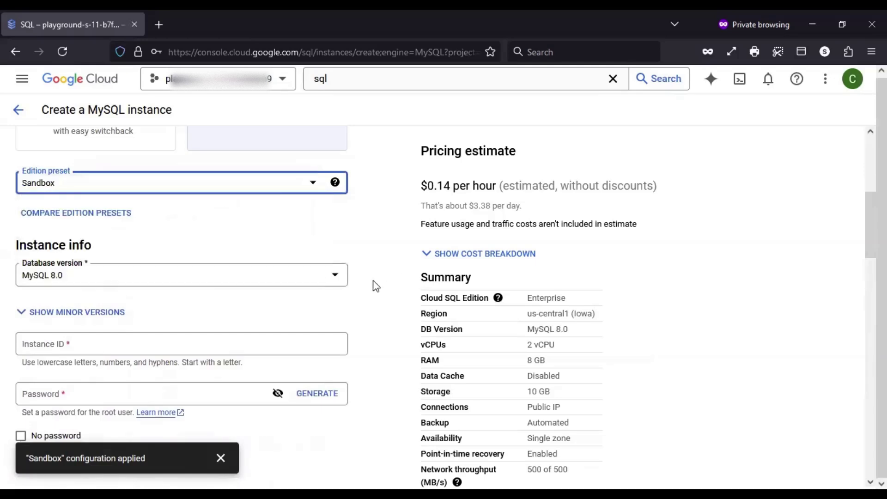
Dismiss the Sandbox configuration applied notice, leaving the estimate at $0.14 per hour
scroll(369, 286, down, 2)
scroll(361, 289, down, 6)
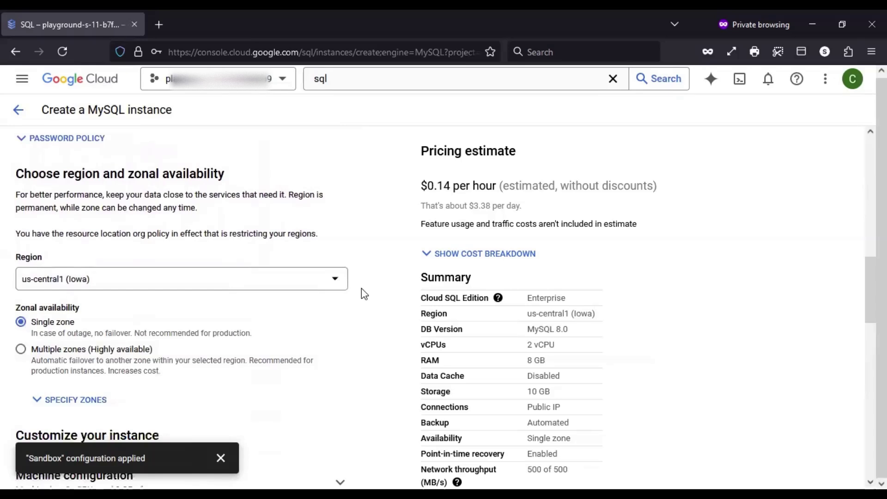
scroll(361, 288, down, 6)
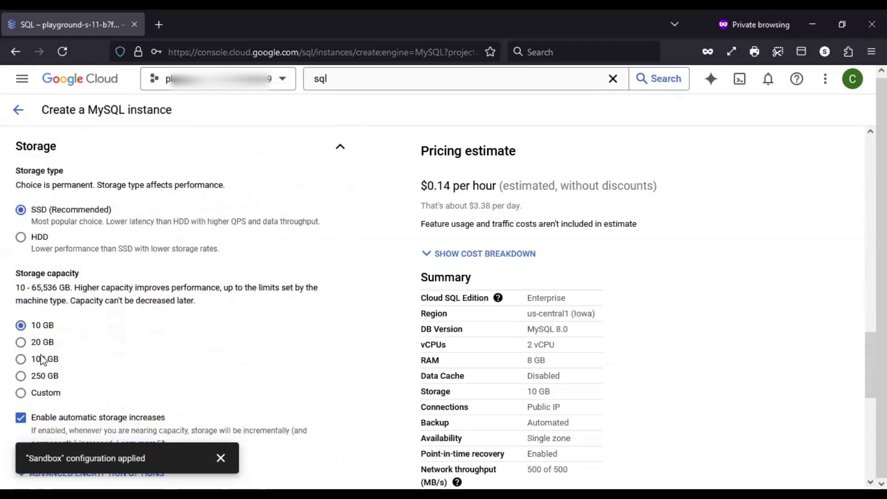
click(221, 458)
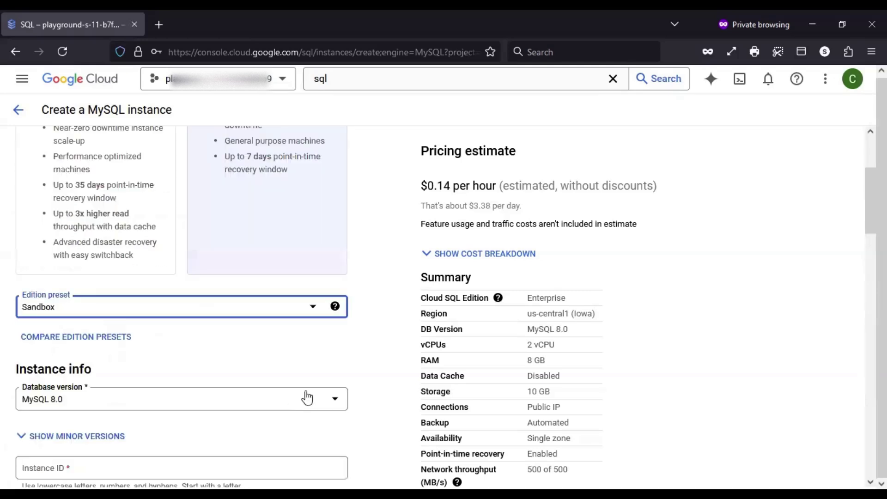
scroll(360, 359, up, 2)
scroll(360, 359, down, 4)
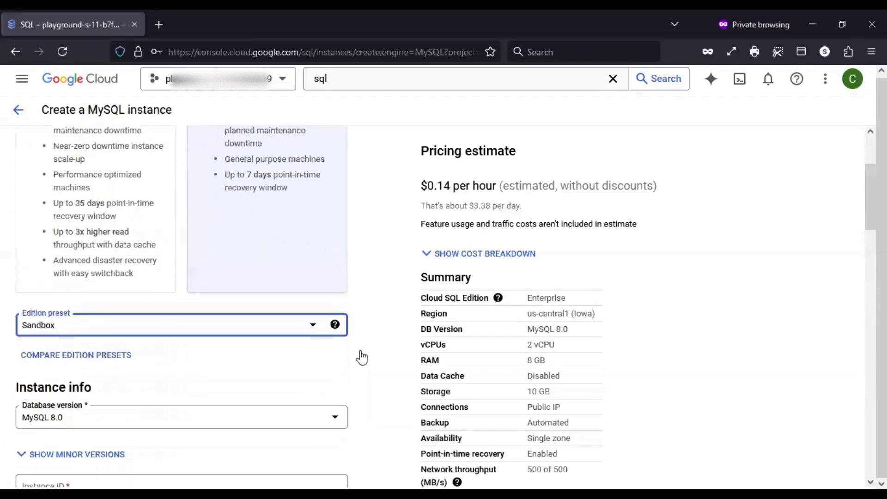
scroll(337, 356, down, 1)
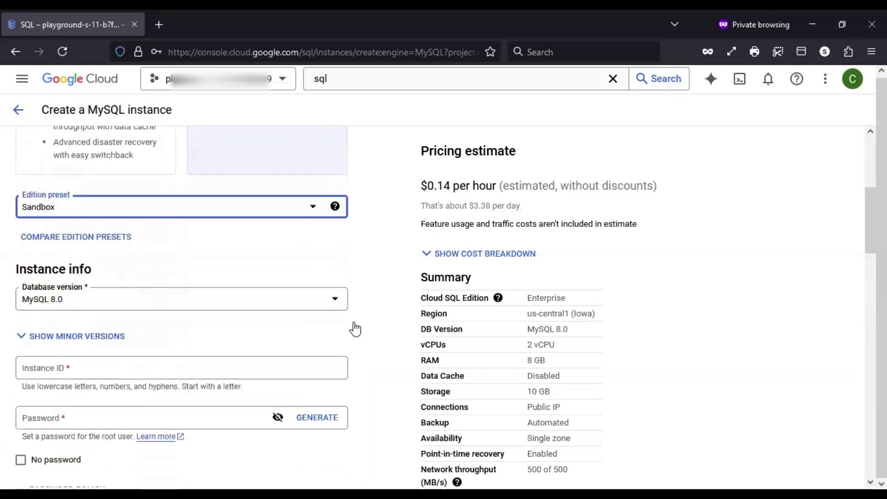
Apply the Development preset (4 vCPU, 16 GB RAM, 100 GB, $0.30/hour) and dismiss its notice
click(199, 204)
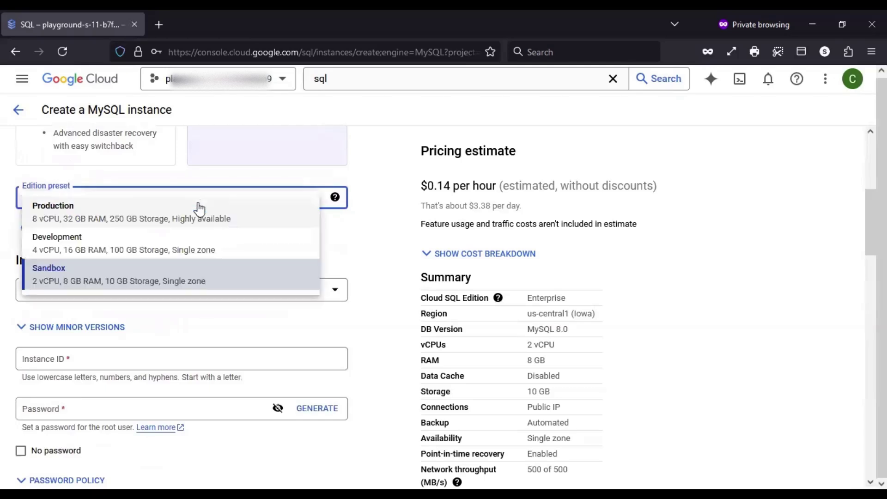
click(95, 249)
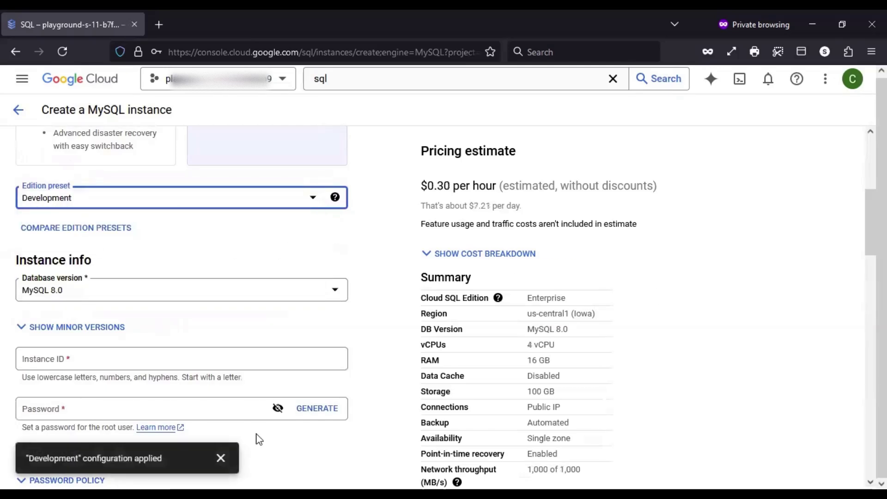
click(221, 457)
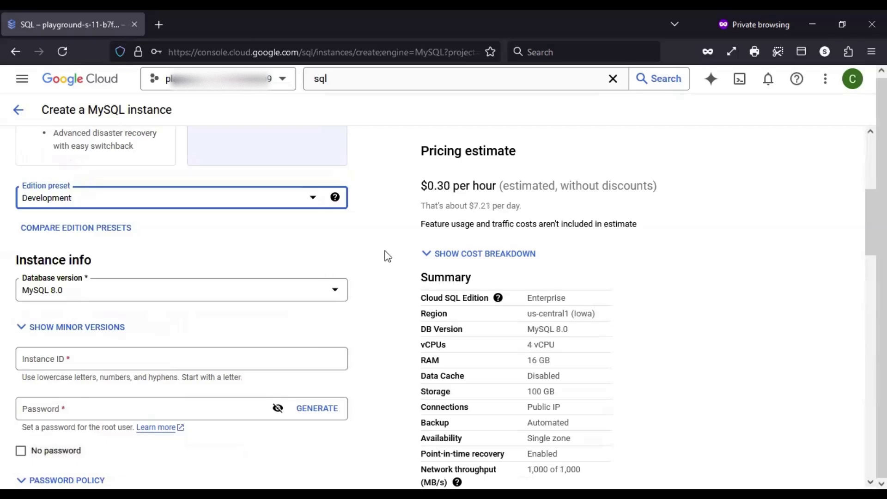
scroll(374, 322, down, 1)
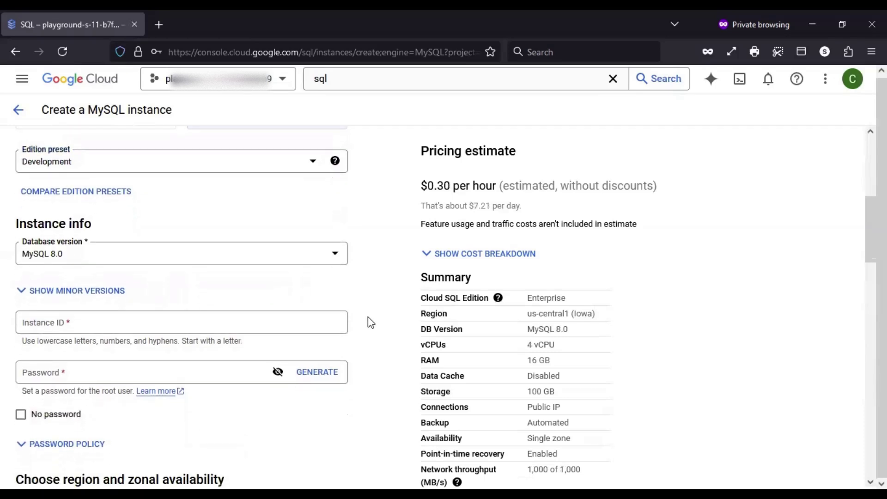
scroll(367, 326, down, 1)
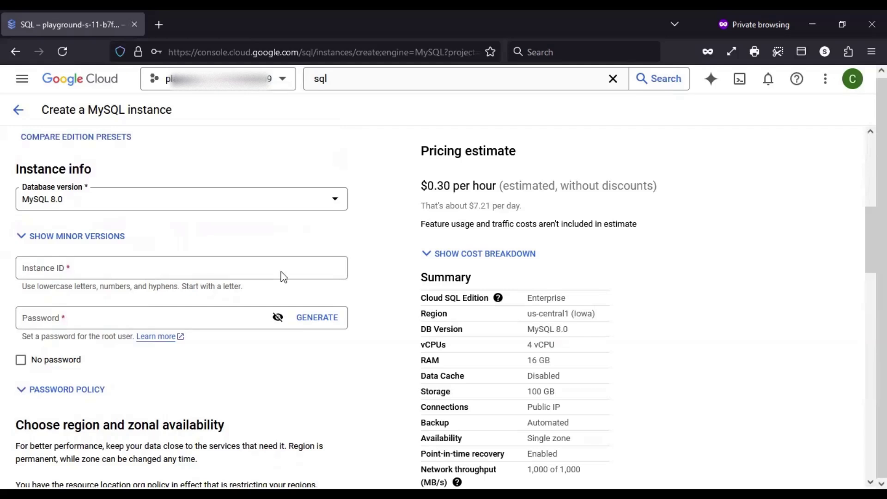
Check the database version list and keep MySQL 8.0
click(133, 200)
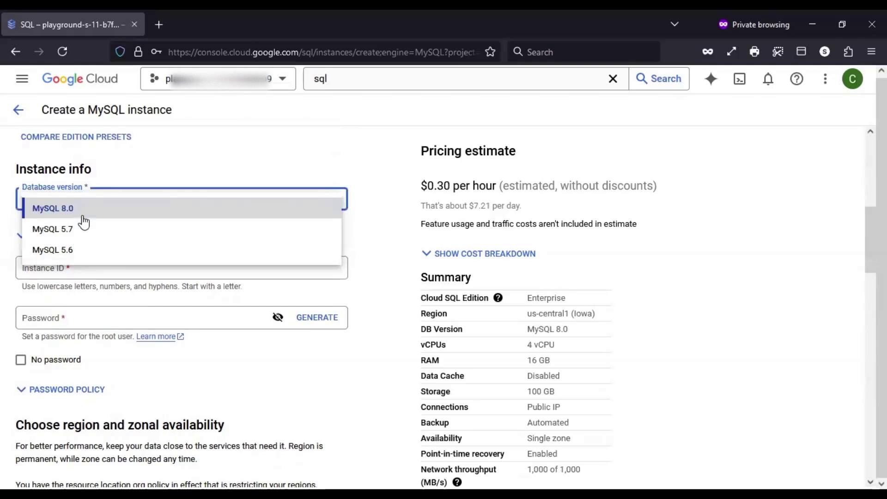
click(381, 221)
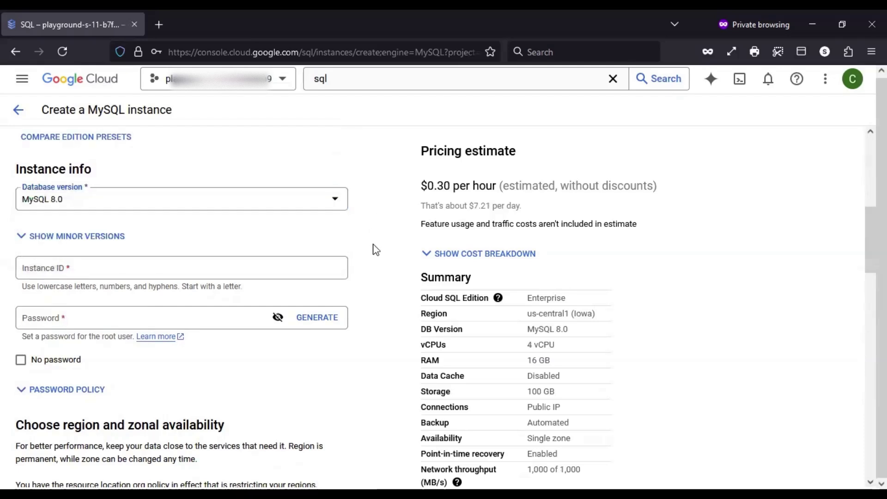
scroll(395, 211, down, 1)
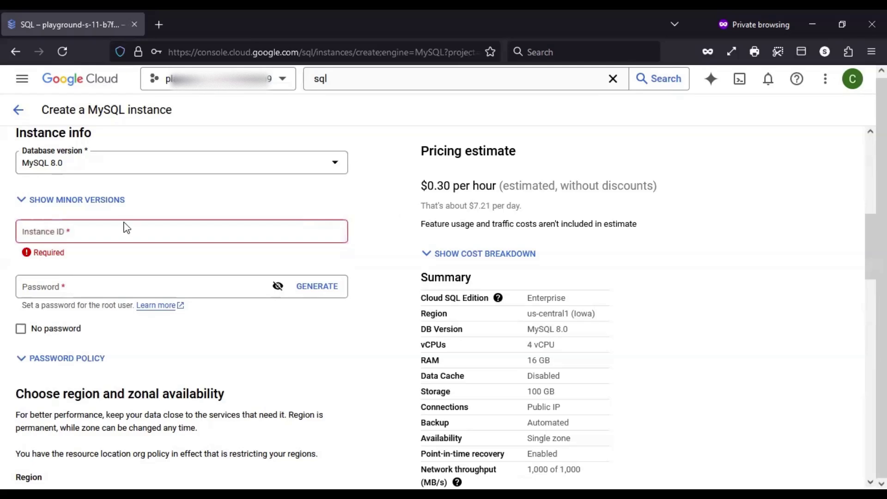
Enter 'mydb' as the Instance ID
click(91, 234)
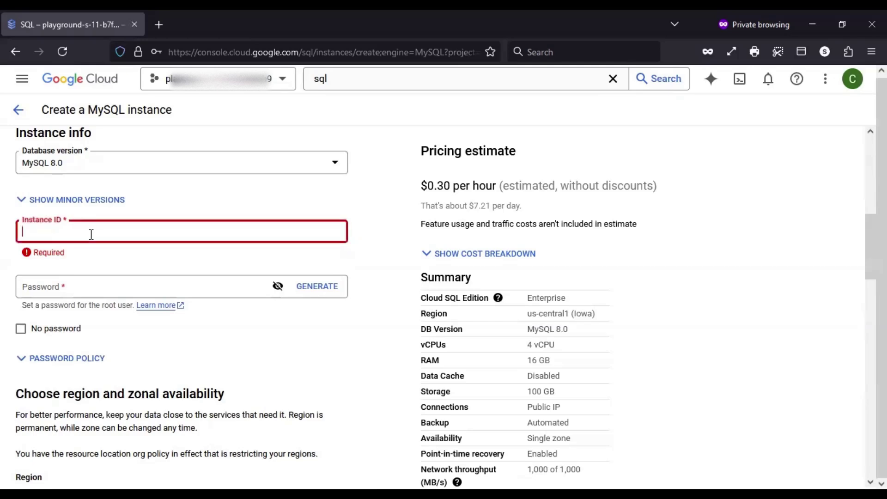
text(mydb)
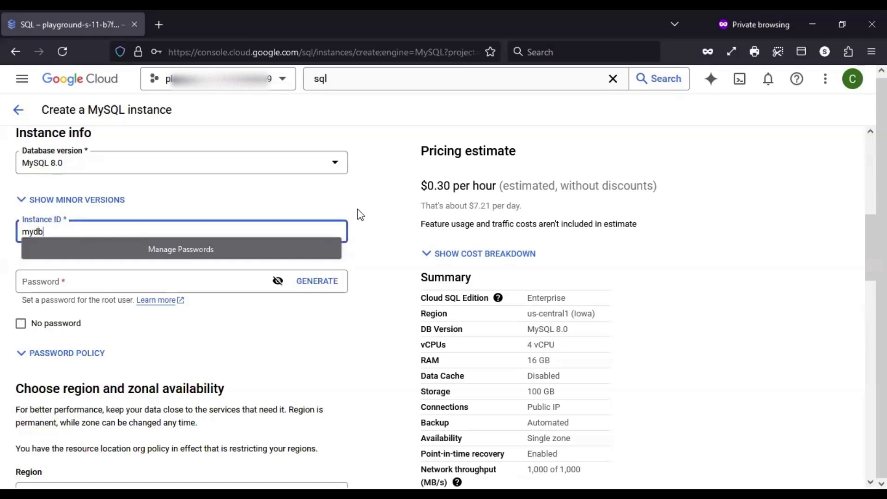
click(372, 216)
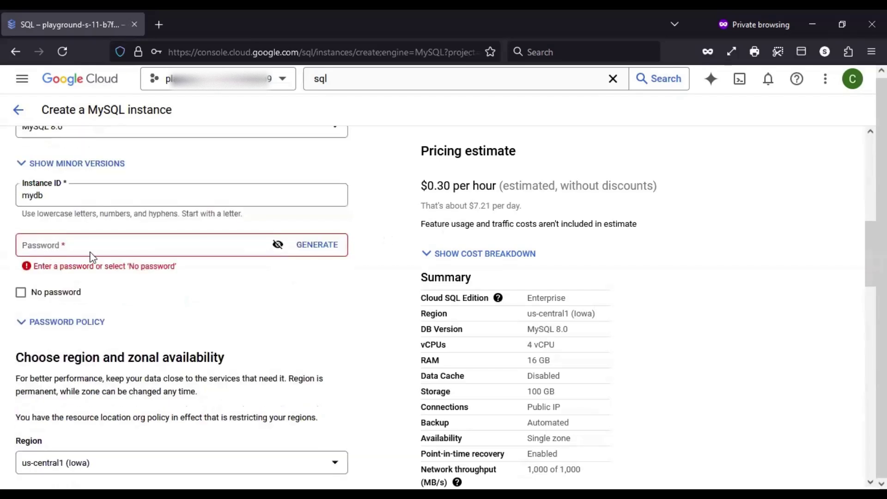
Generate a random root password and reveal it as plain text
click(309, 245)
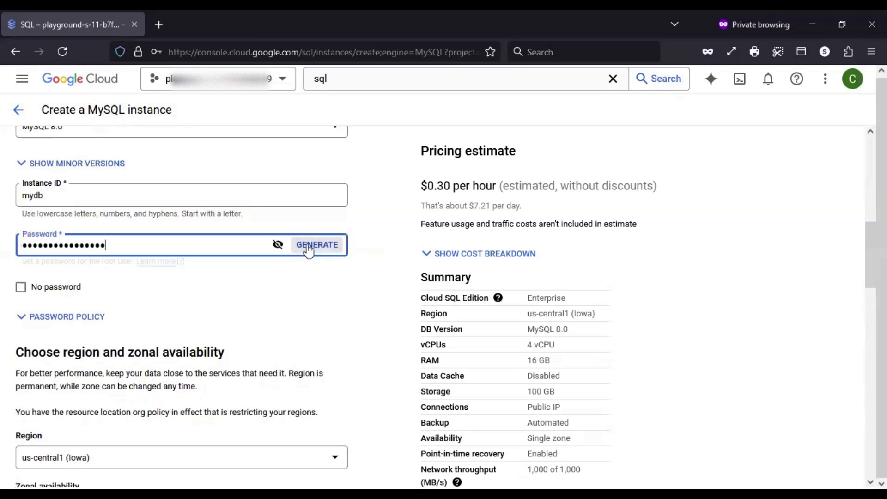
click(277, 246)
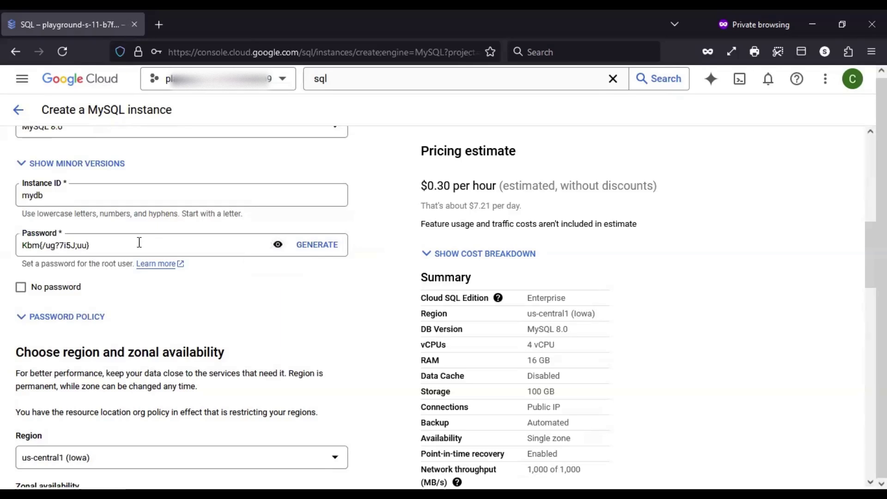
drag(103, 244, 7, 248)
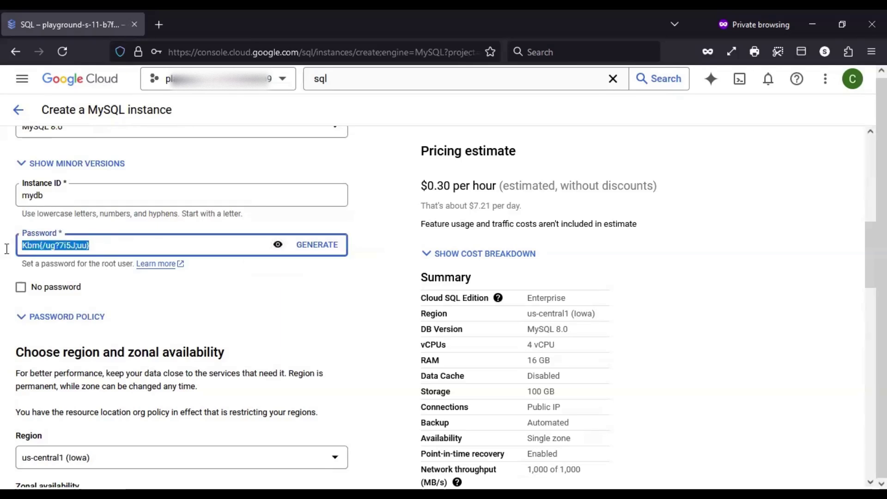
click(382, 209)
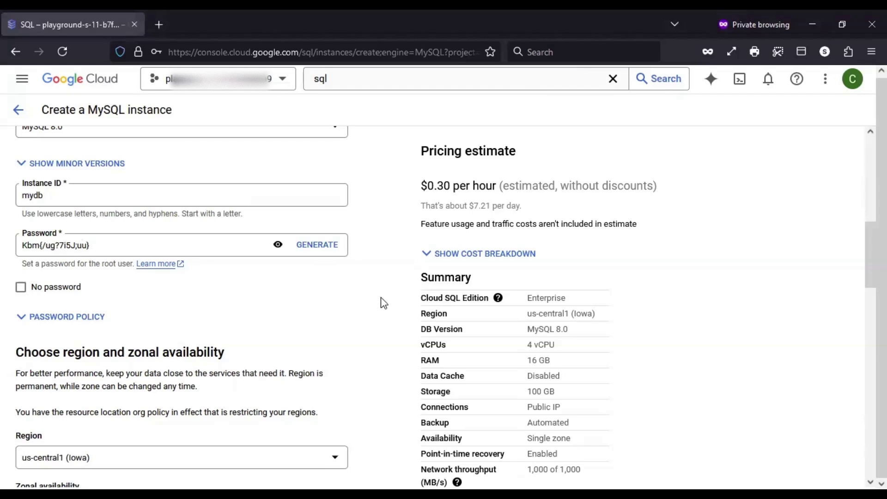
scroll(380, 295, up, 3)
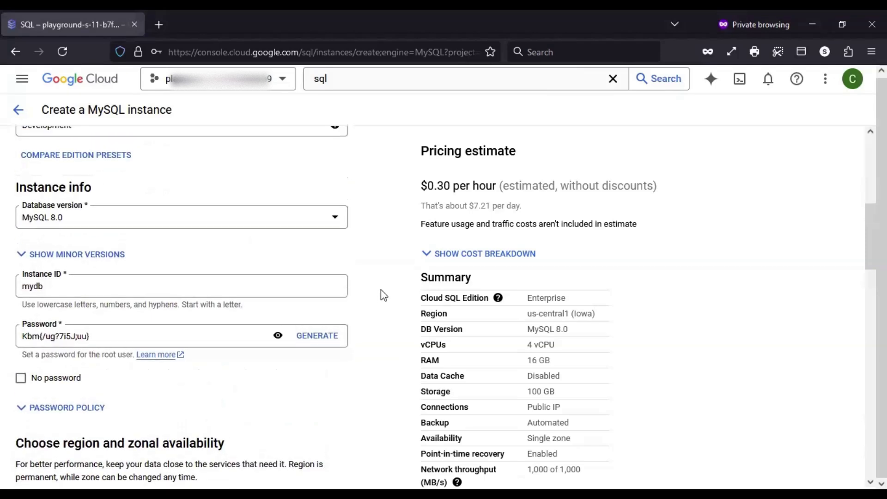
scroll(384, 296, down, 5)
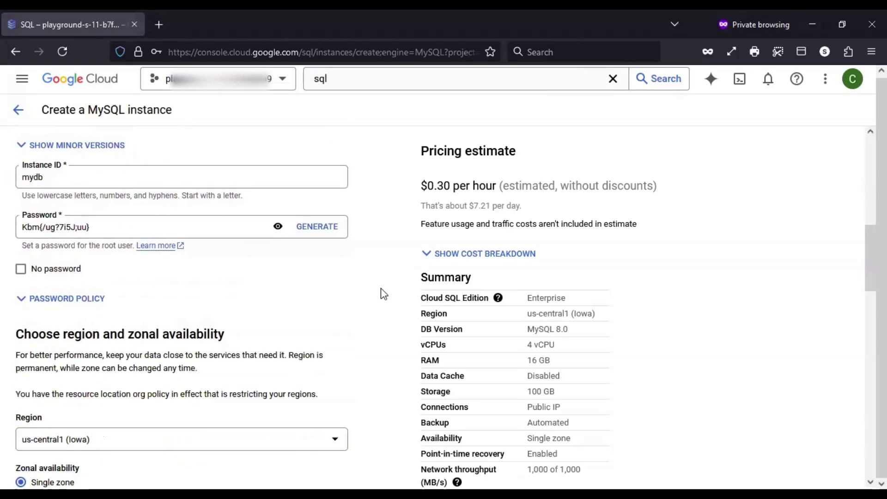
scroll(383, 294, down, 3)
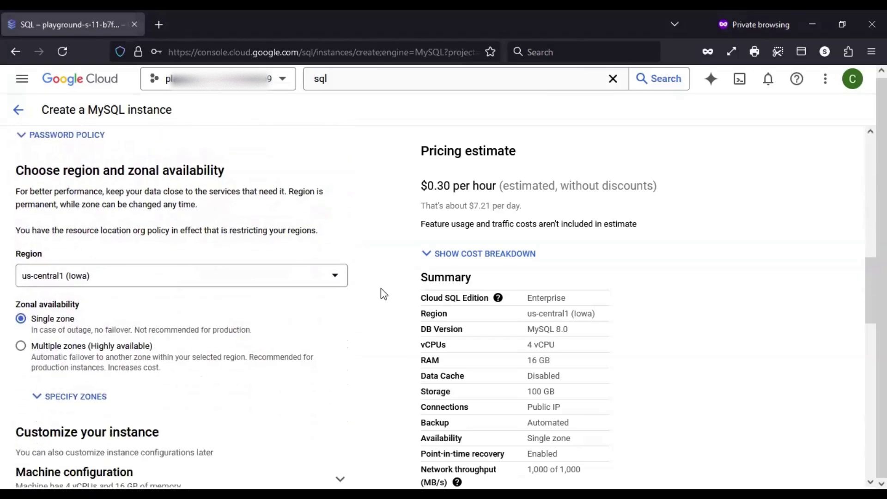
scroll(383, 294, up, 3)
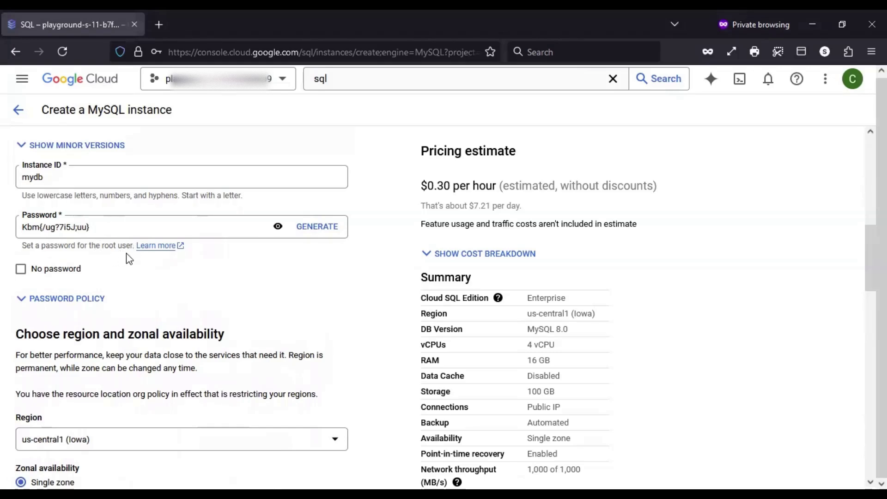
scroll(379, 293, down, 3)
scroll(378, 291, down, 2)
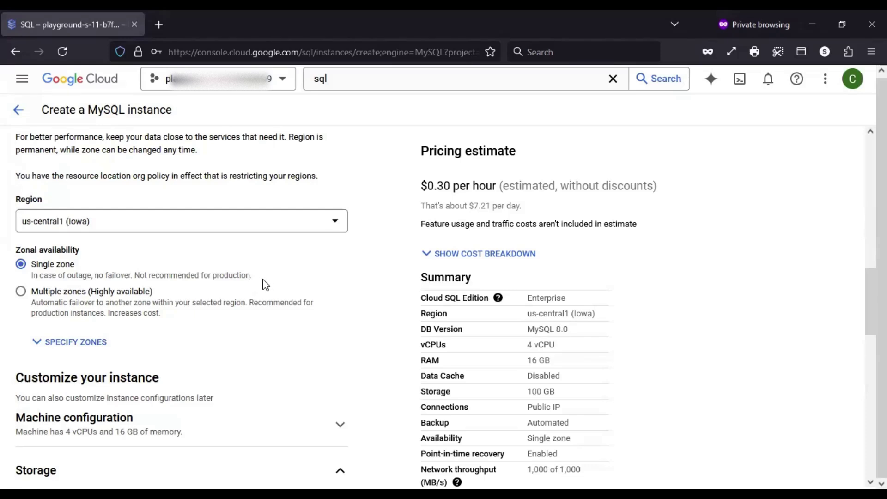
Set zonal availability to Multiple zones (Highly available), raising the estimate to $0.60 per hour
click(21, 291)
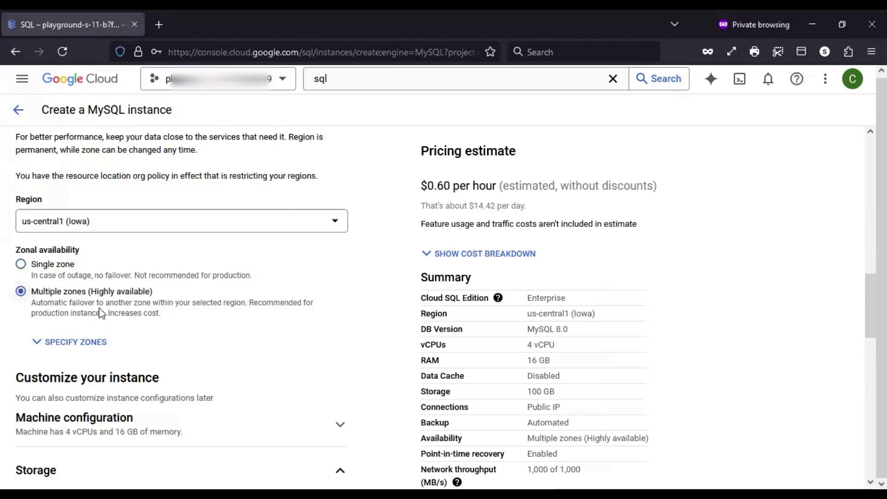
drag(91, 291, 147, 292)
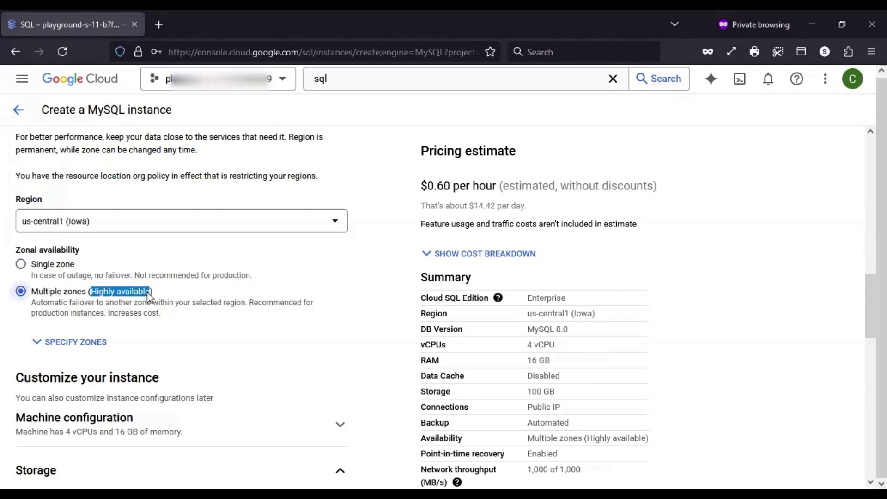
click(197, 296)
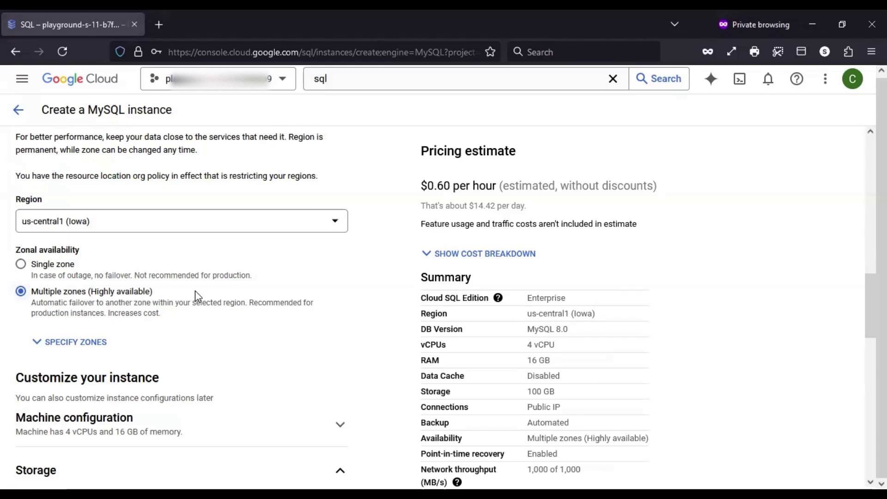
Reveal the zone choices and set the primary zone to us-central1-a
click(86, 345)
click(199, 323)
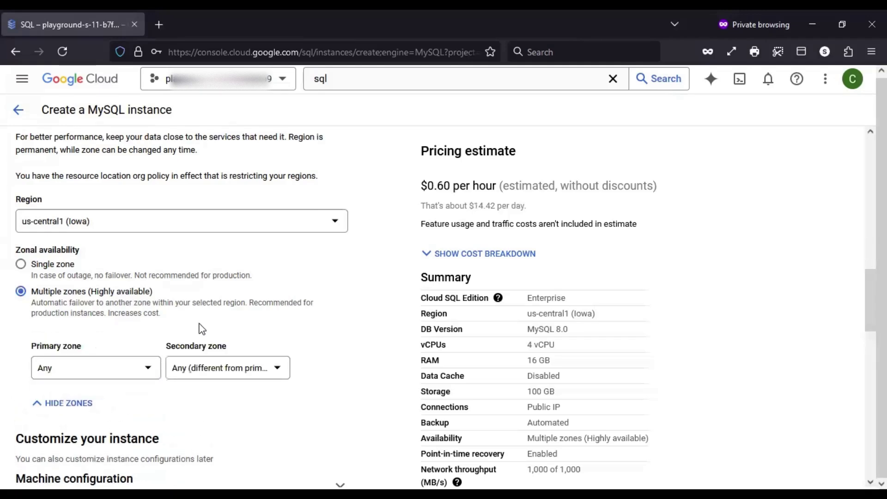
triple_click(43, 346)
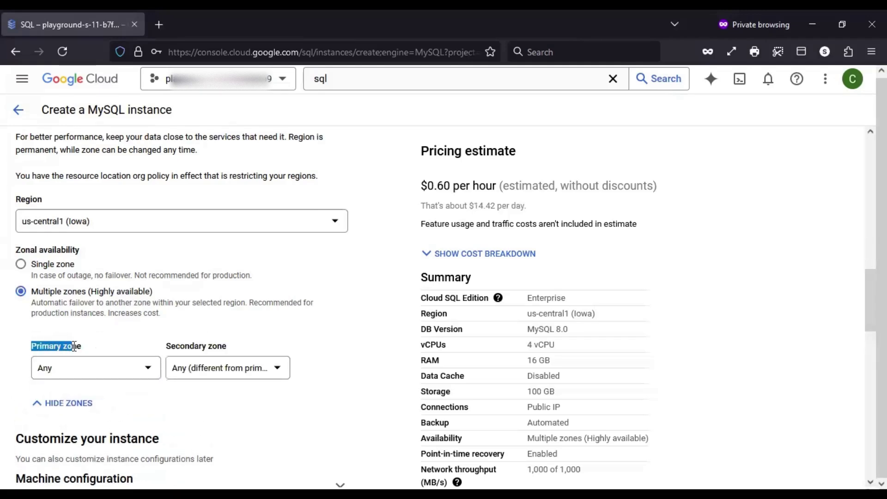
drag(168, 346, 233, 348)
click(257, 336)
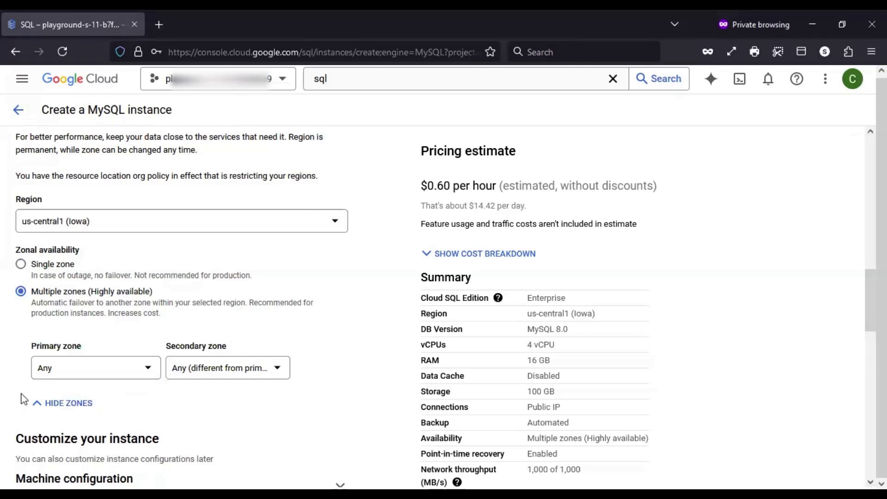
click(91, 378)
click(91, 378)
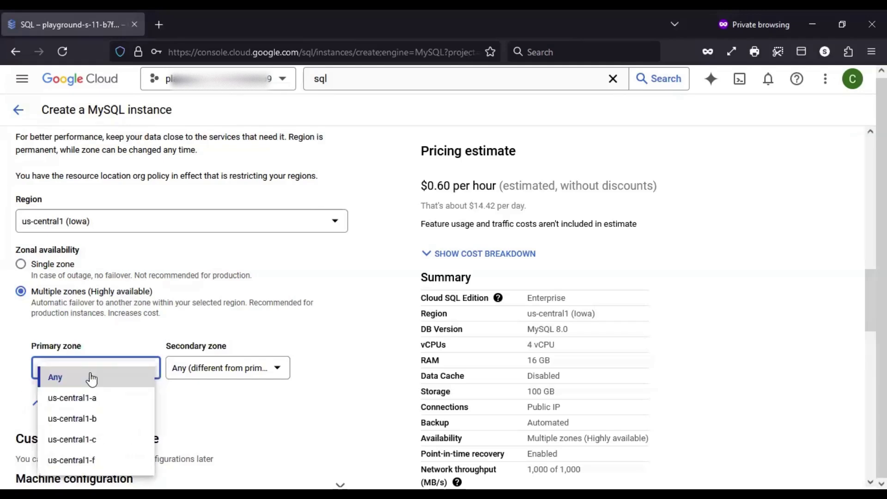
click(91, 401)
Try secondary zones us-central1-b and us-central1-a, triggering the zones-must-differ error
click(340, 325)
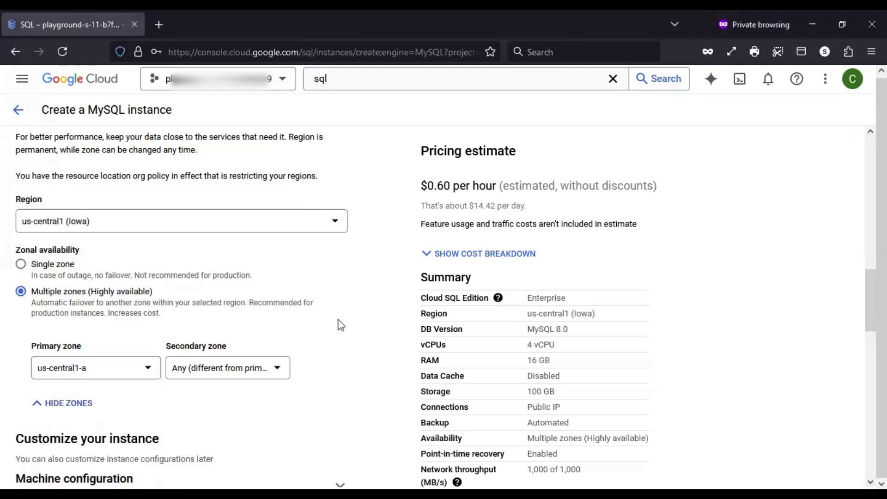
click(220, 374)
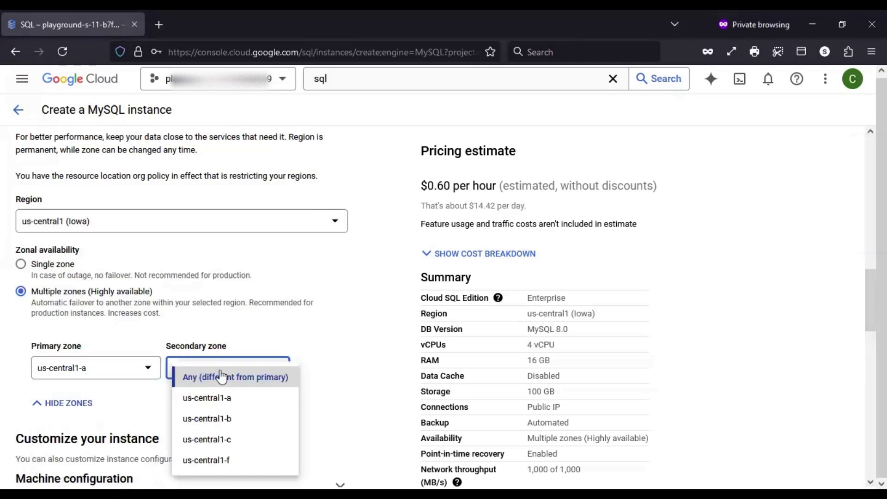
click(220, 419)
click(335, 342)
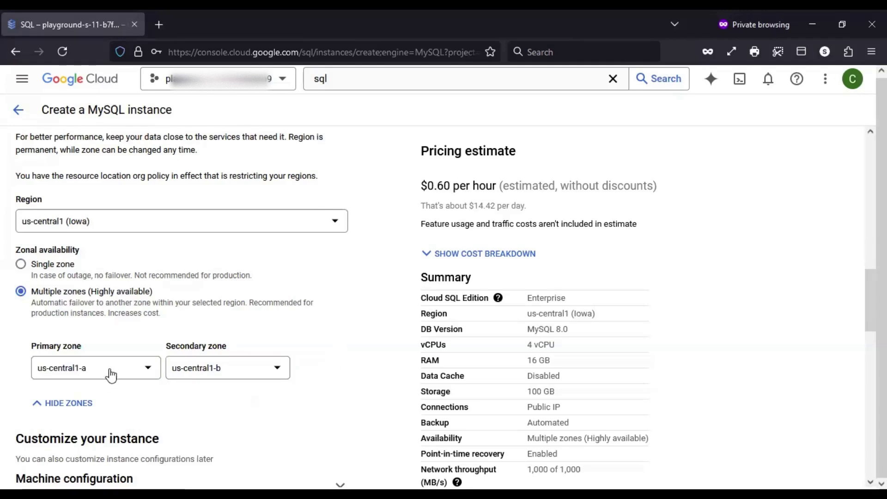
click(234, 377)
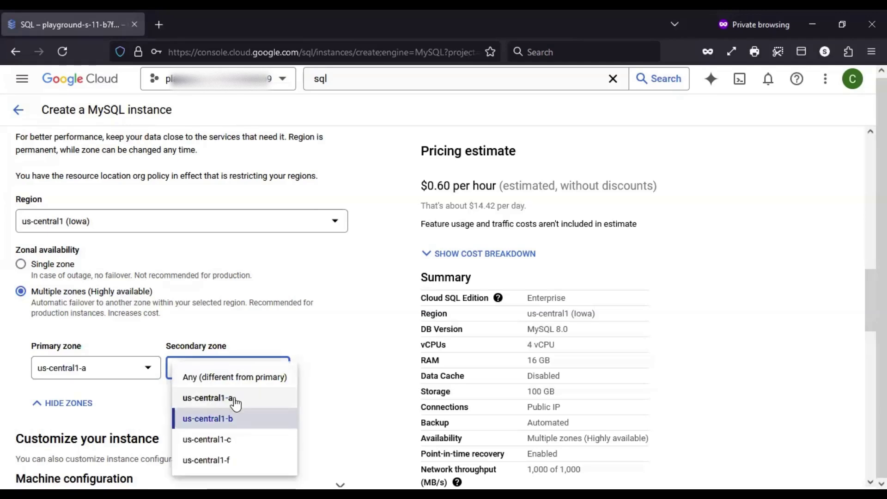
click(236, 402)
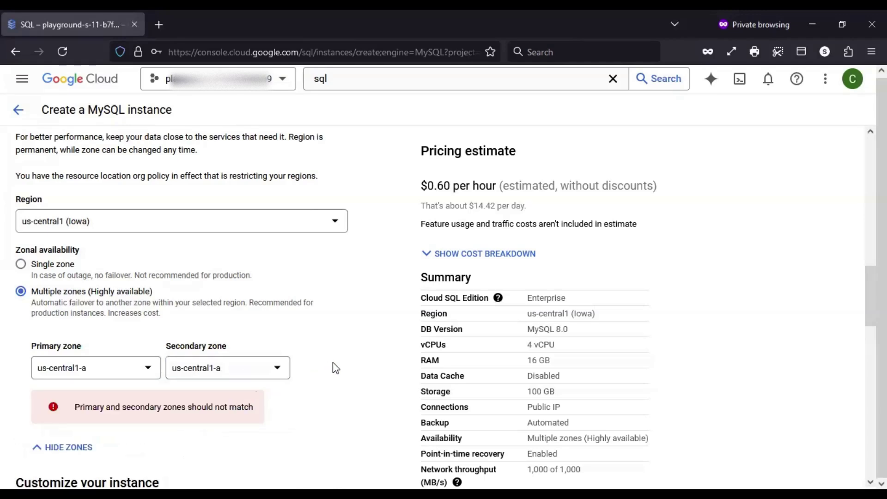
drag(77, 408, 254, 408)
click(305, 396)
Leave the secondary zone on Any (different from primary) after retrying us-central1-b
click(231, 375)
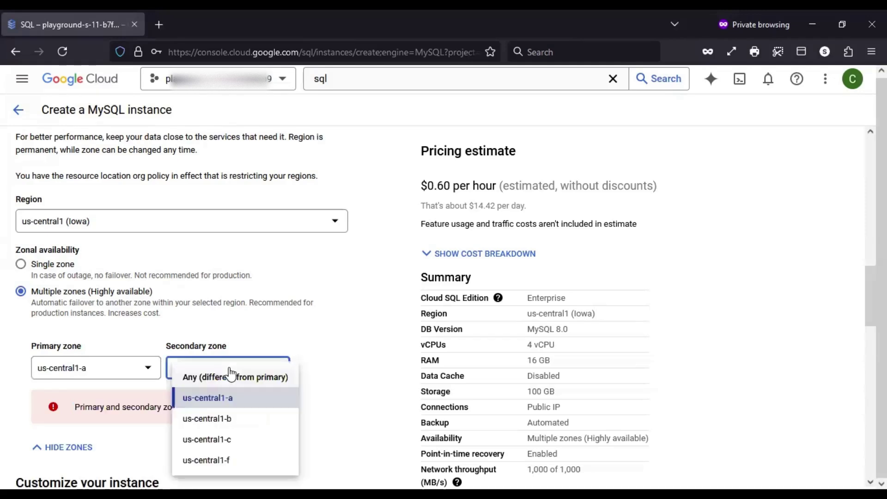
click(219, 378)
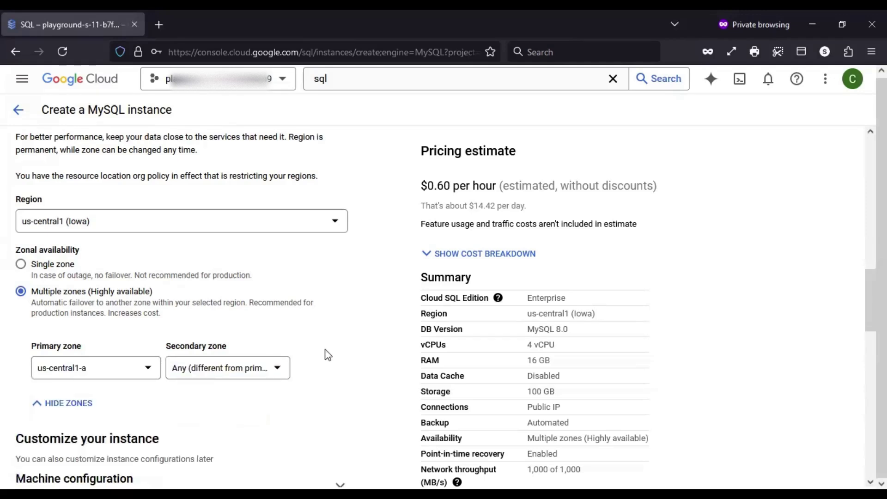
click(242, 370)
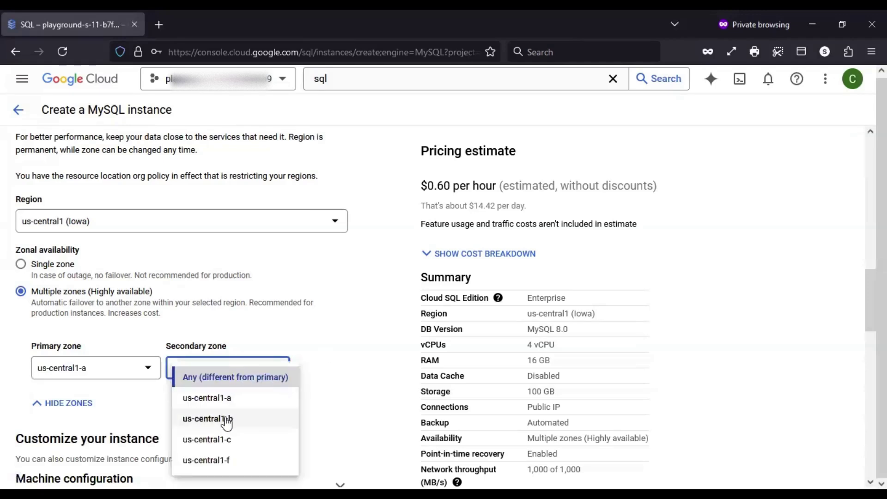
click(227, 420)
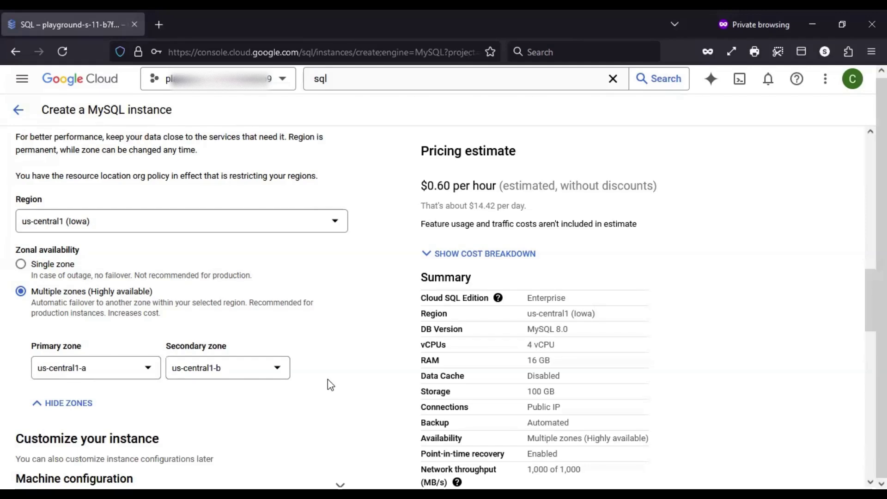
click(225, 375)
click(225, 375)
click(342, 380)
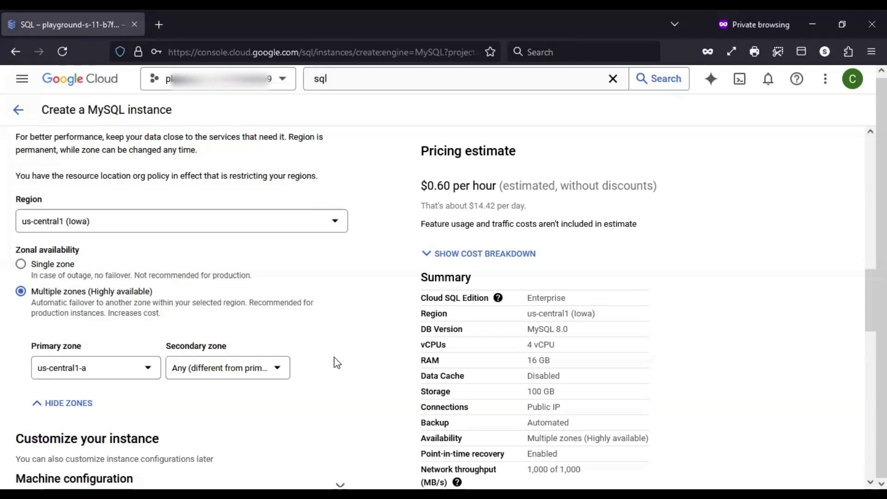
Switch zonal availability back to Single zone in us-central1-a, bringing the estimate to $0.30/hour
click(22, 264)
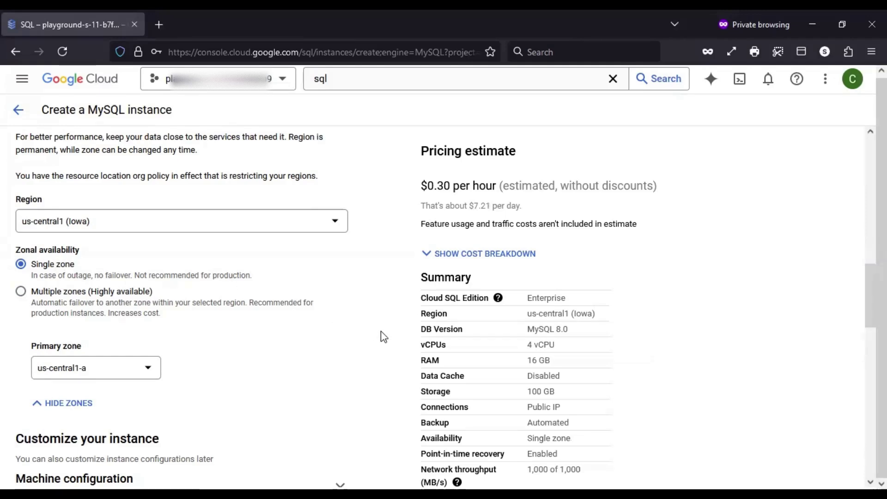
scroll(368, 308, down, 2)
scroll(370, 308, down, 3)
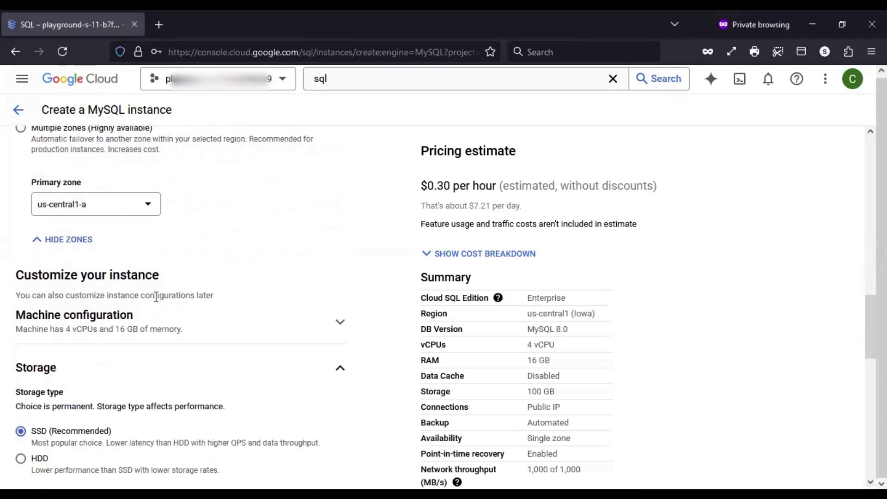
Choose the 2 vCPU, 8 GB dedicated-core machine shape, lowering the estimate to $0.16/hour
click(78, 320)
scroll(334, 271, down, 2)
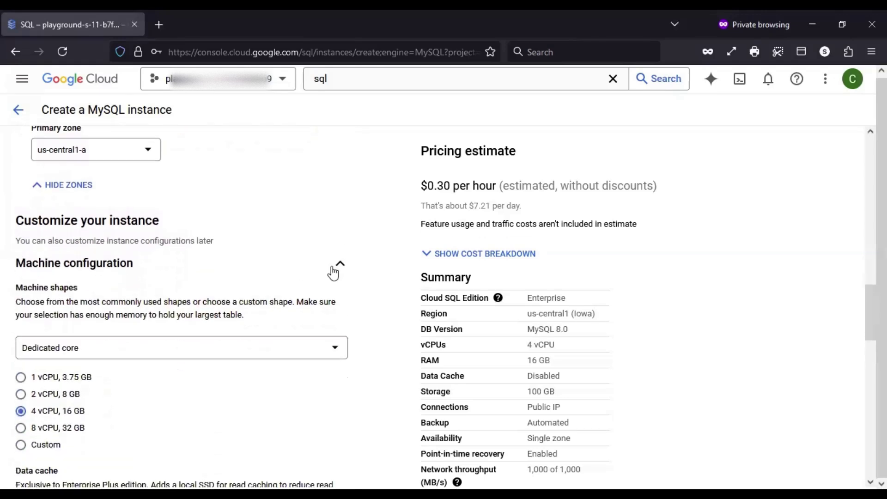
scroll(335, 272, up, 8)
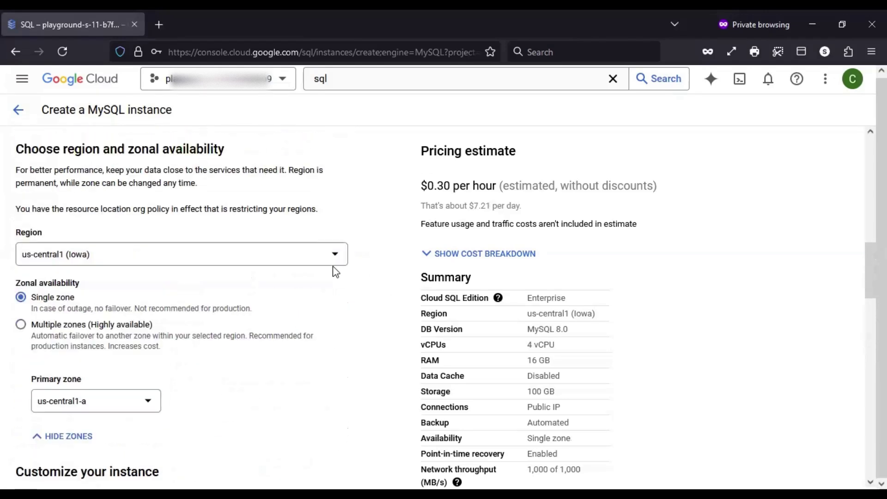
scroll(336, 272, up, 2)
scroll(335, 272, down, 6)
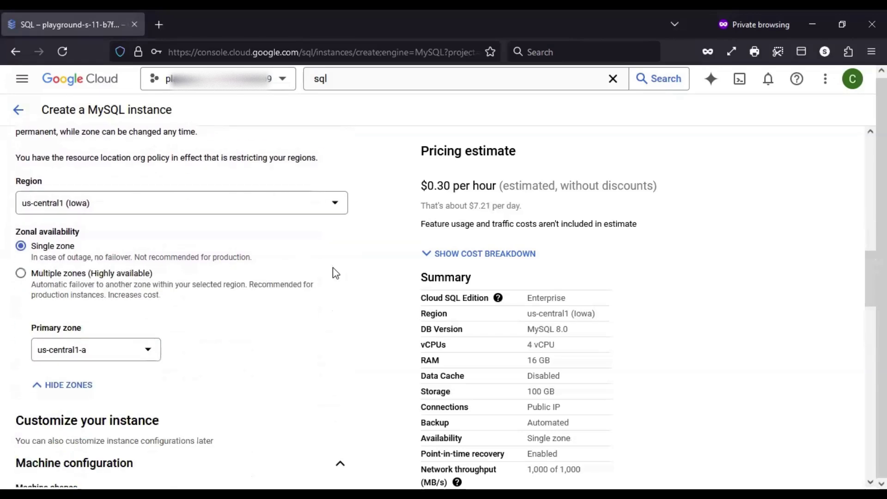
scroll(333, 273, down, 5)
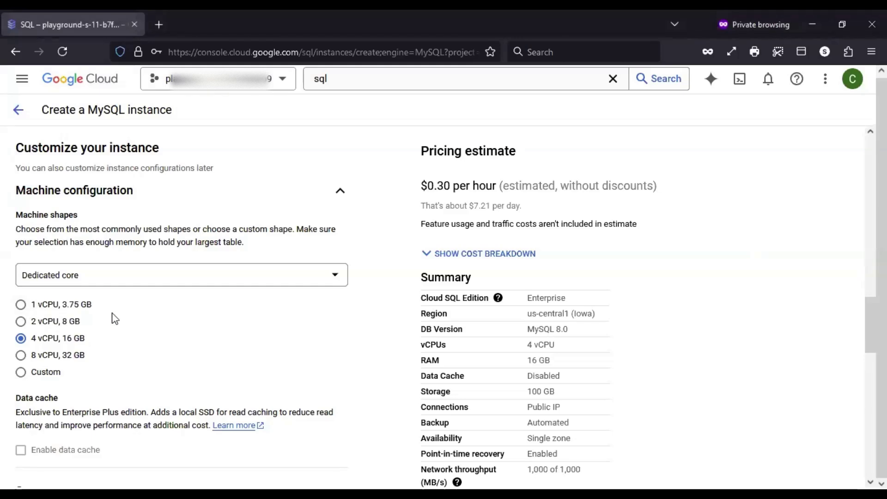
click(49, 322)
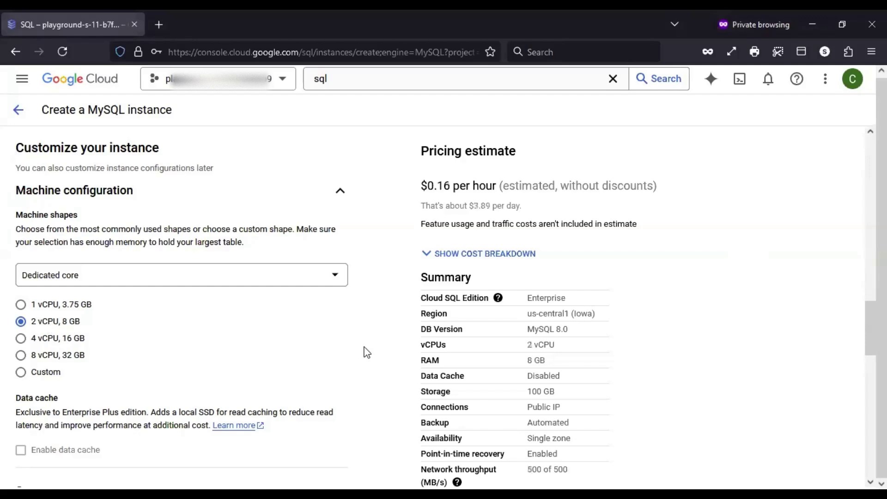
scroll(769, 322, down, 2)
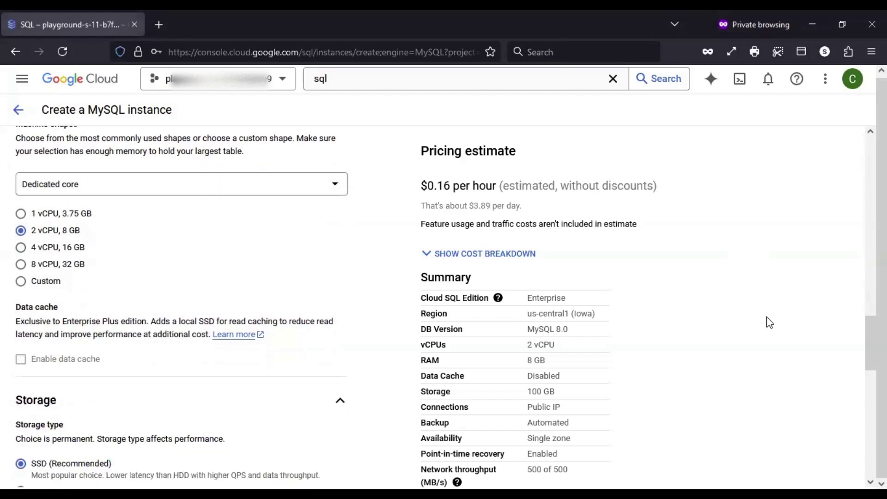
scroll(769, 323, down, 1)
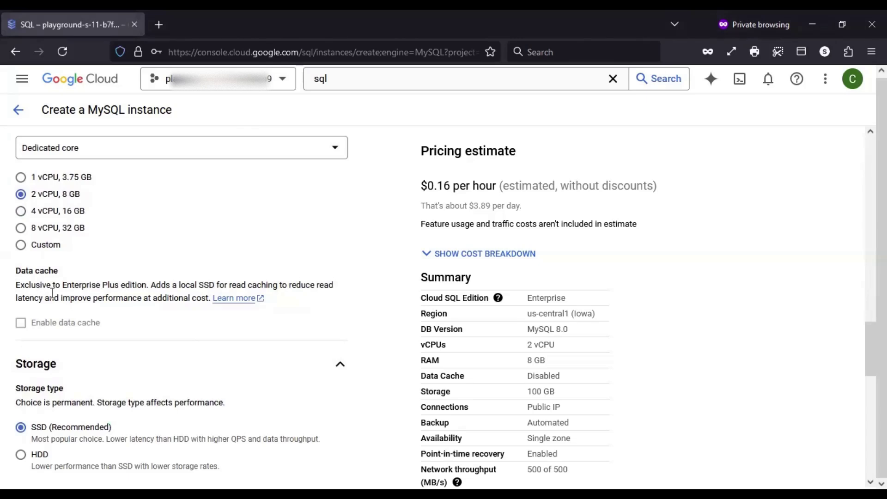
mouse_move(56, 329)
drag(61, 285, 147, 287)
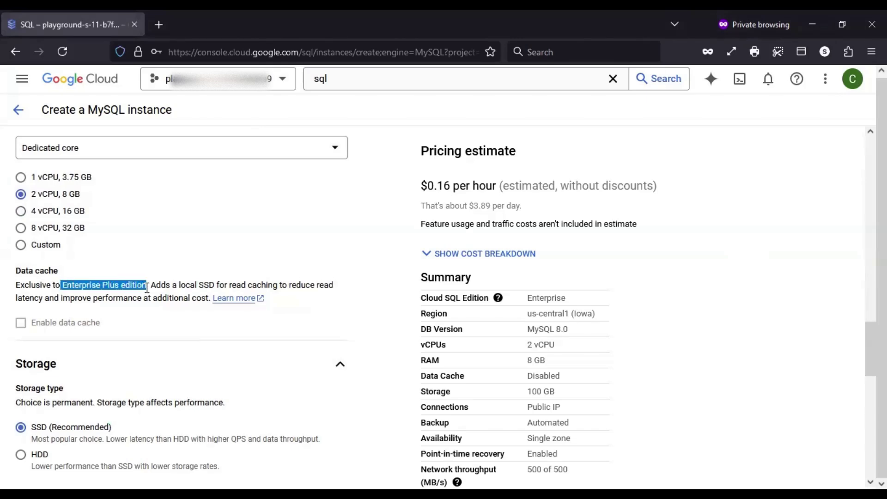
click(119, 308)
drag(68, 285, 100, 285)
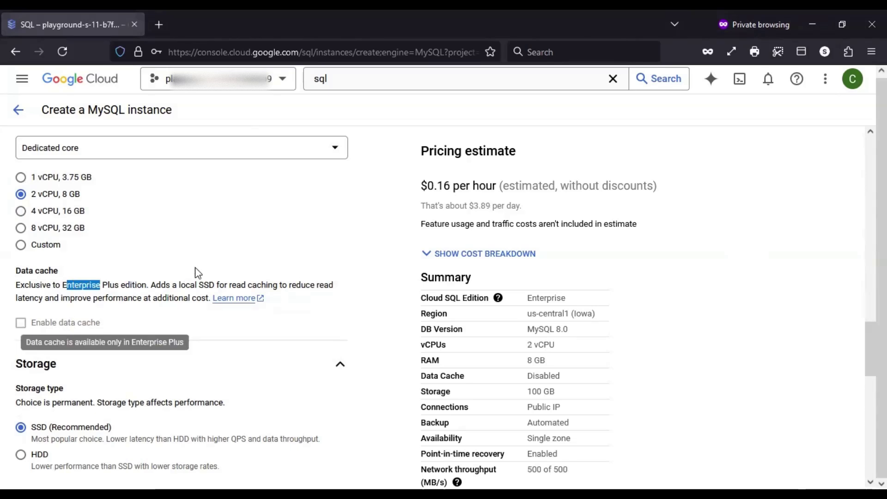
click(89, 313)
mouse_move(60, 322)
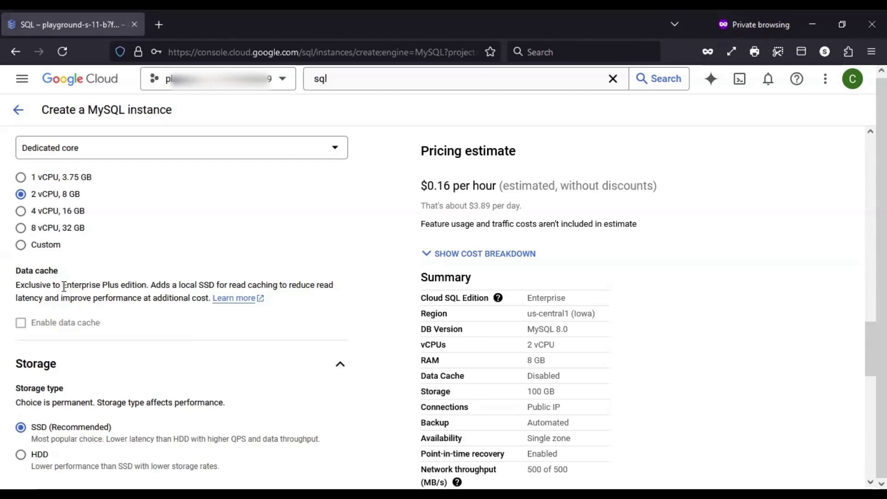
click(69, 292)
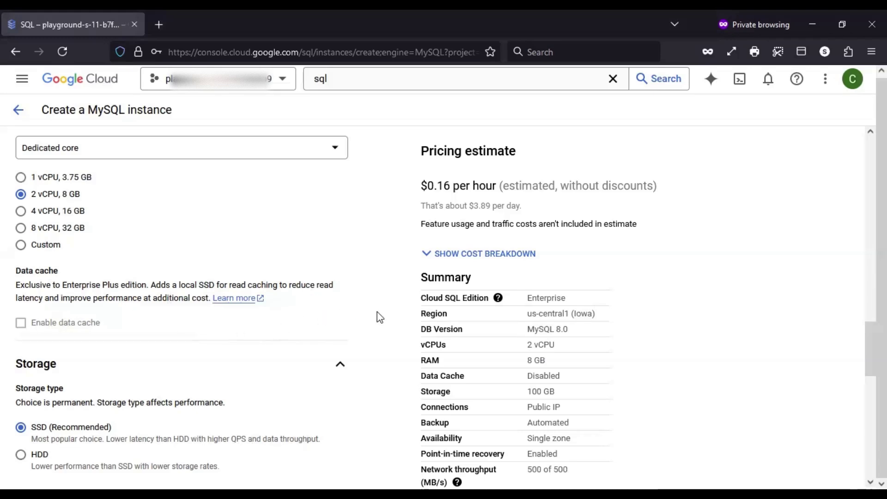
scroll(378, 317, down, 1)
scroll(380, 317, down, 1)
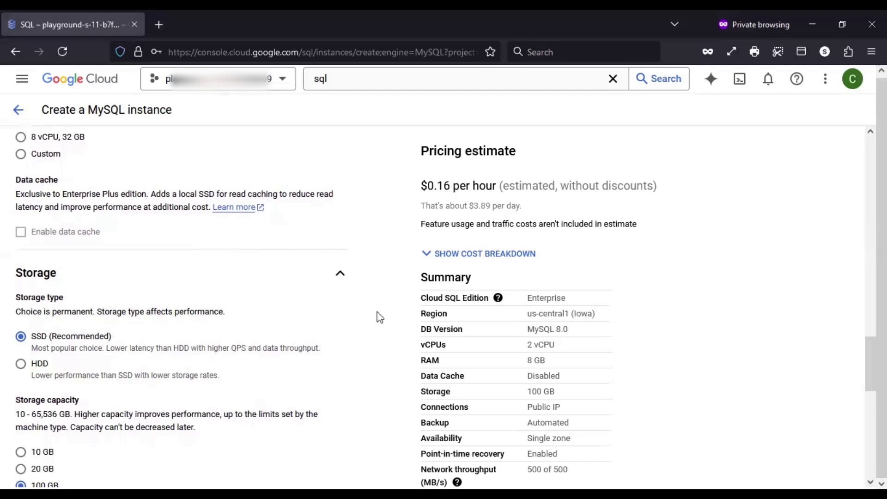
scroll(380, 317, down, 2)
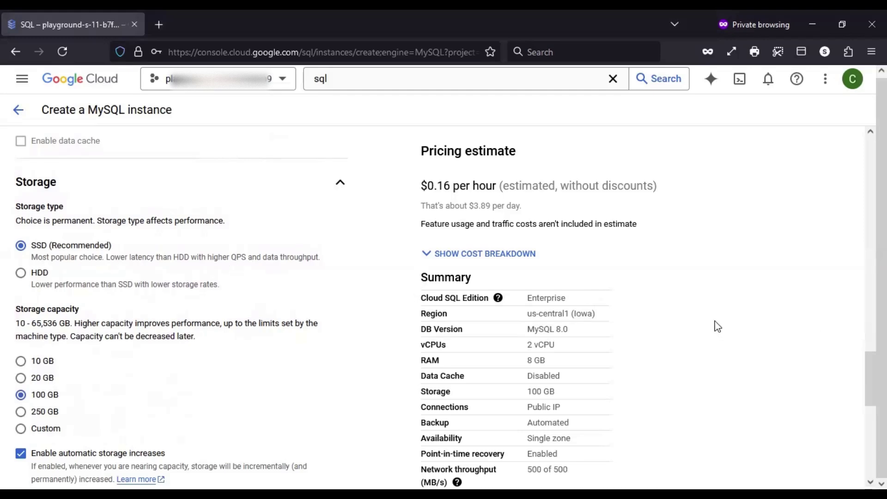
scroll(718, 326, down, 1)
drag(427, 186, 451, 188)
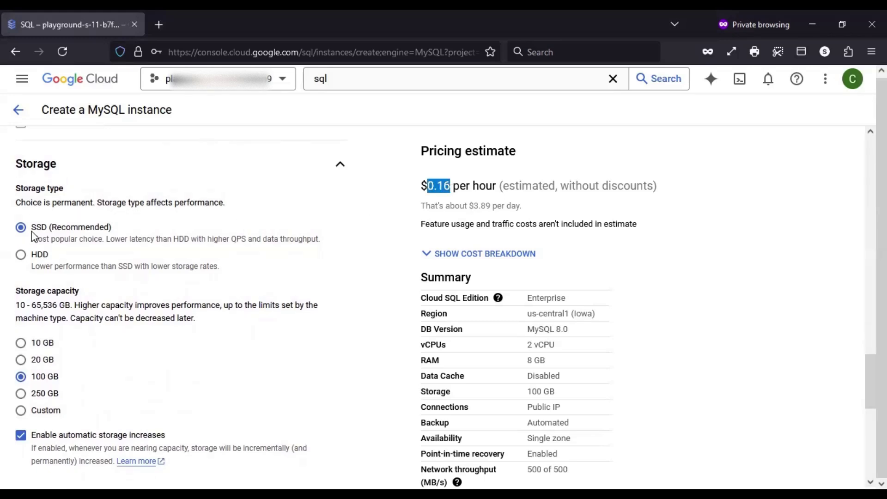
click(19, 260)
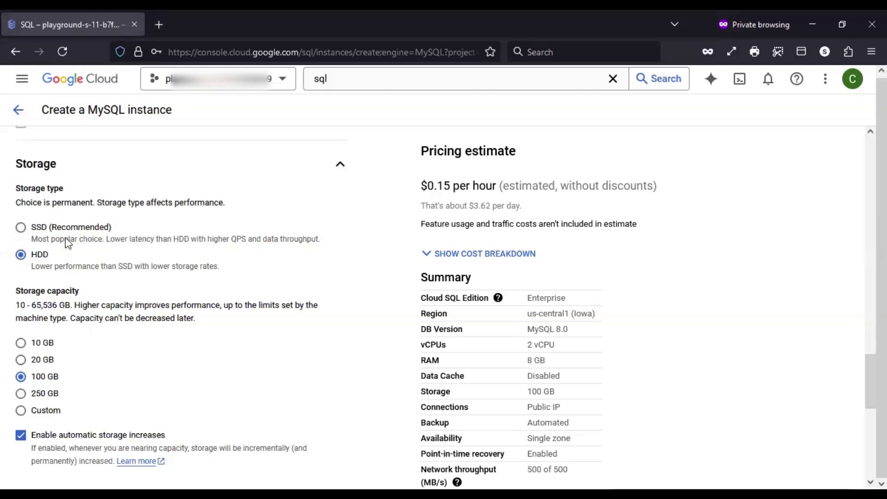
click(20, 229)
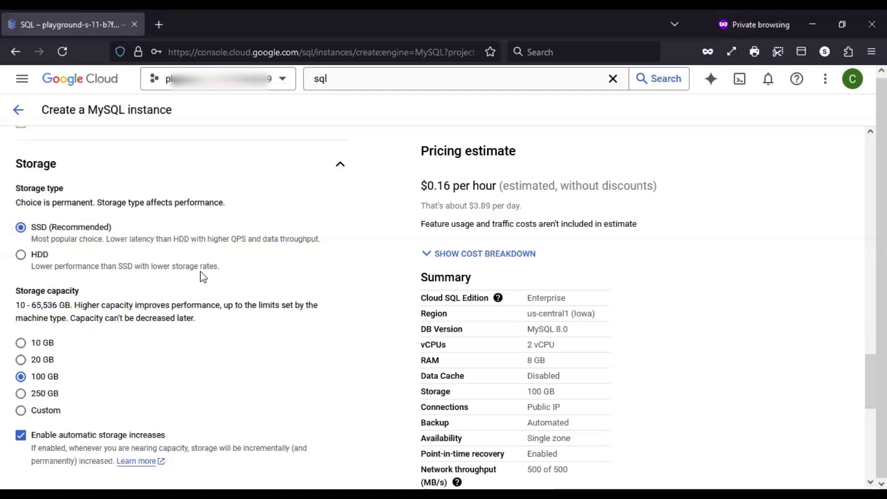
scroll(206, 329, down, 1)
scroll(206, 329, down, 2)
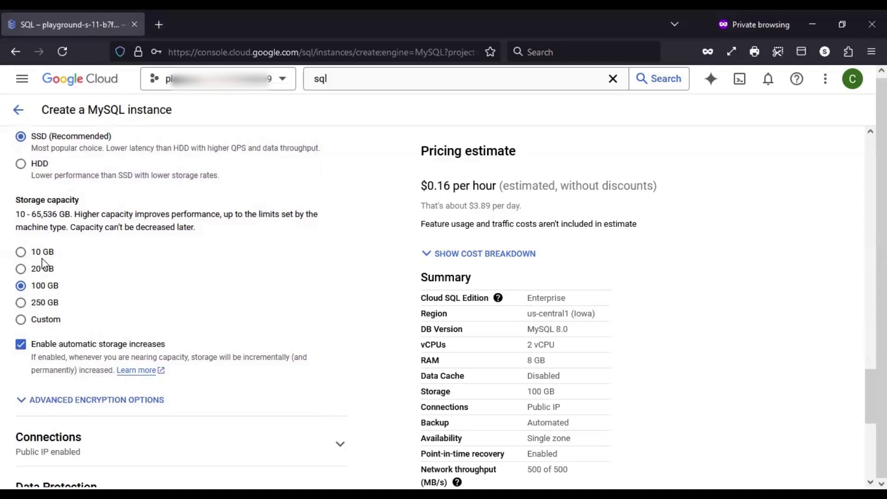
Compare 10 GB and 20 GB storage capacity while checking the hourly price estimate
scroll(324, 298, up, 2)
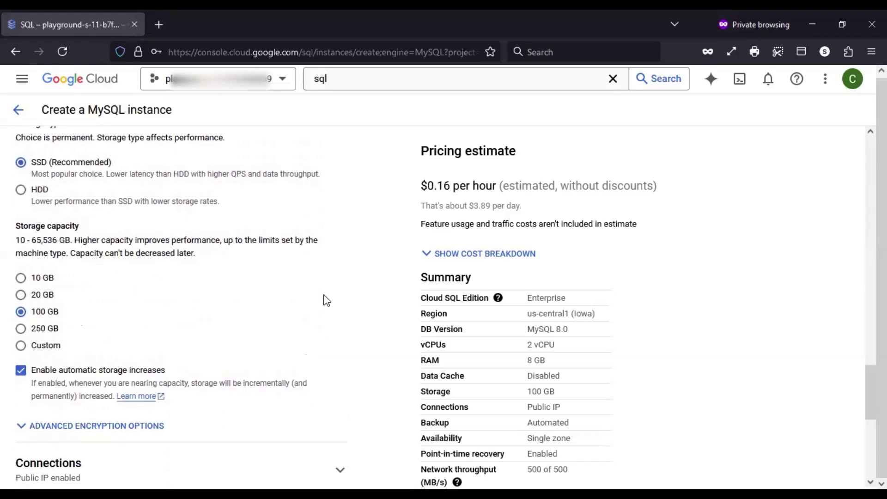
scroll(325, 299, down, 1)
click(20, 272)
click(46, 289)
click(43, 271)
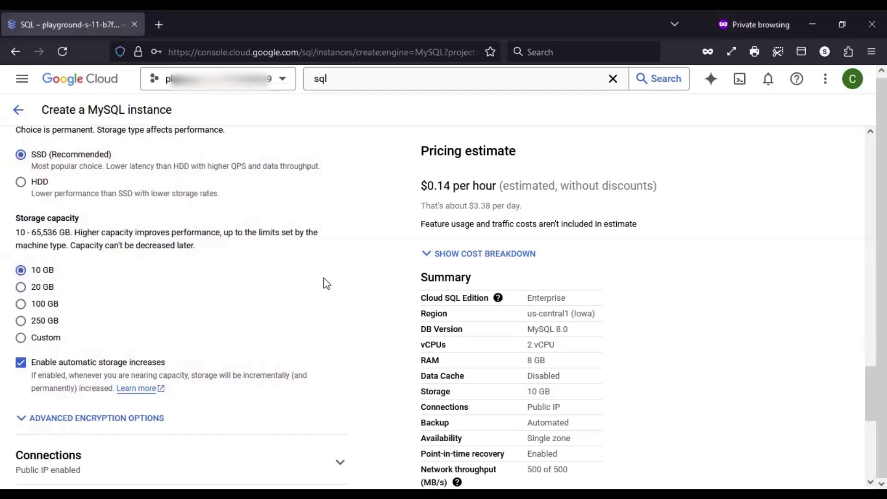
click(44, 289)
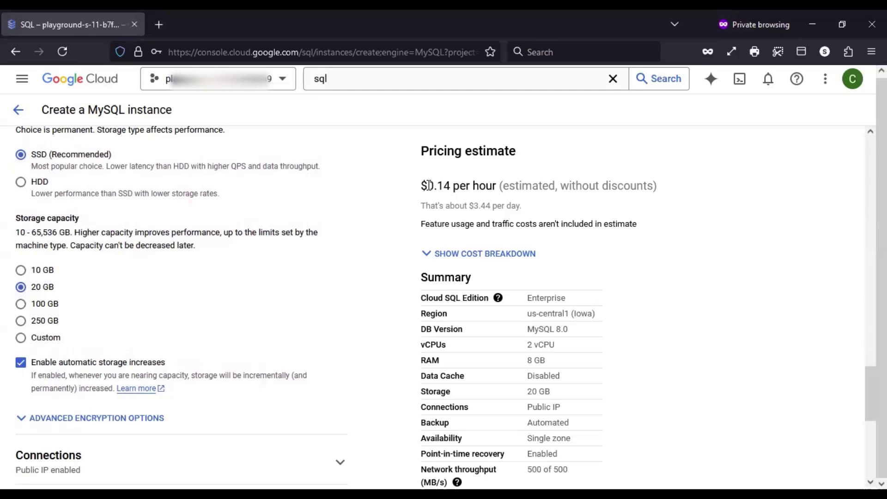
drag(427, 188, 477, 187)
Try 10 GB and 100 GB, then settle on 20 GB storage capacity at $0.14/hour
click(37, 271)
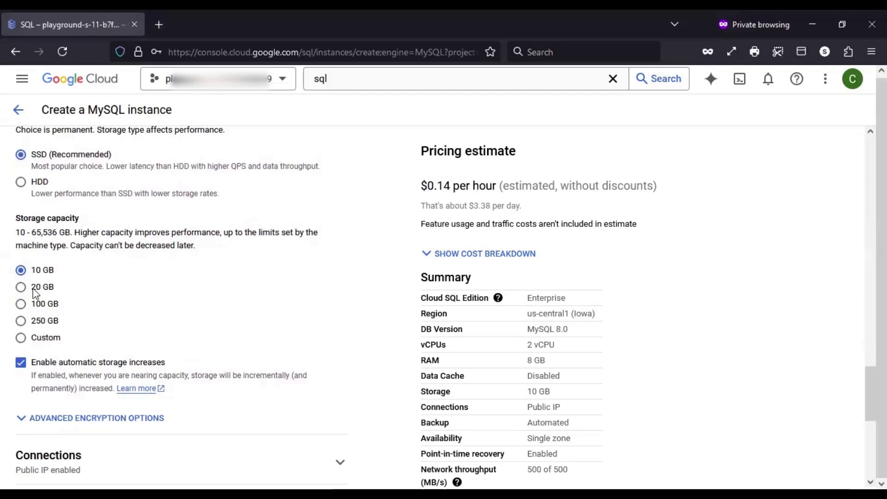
click(34, 288)
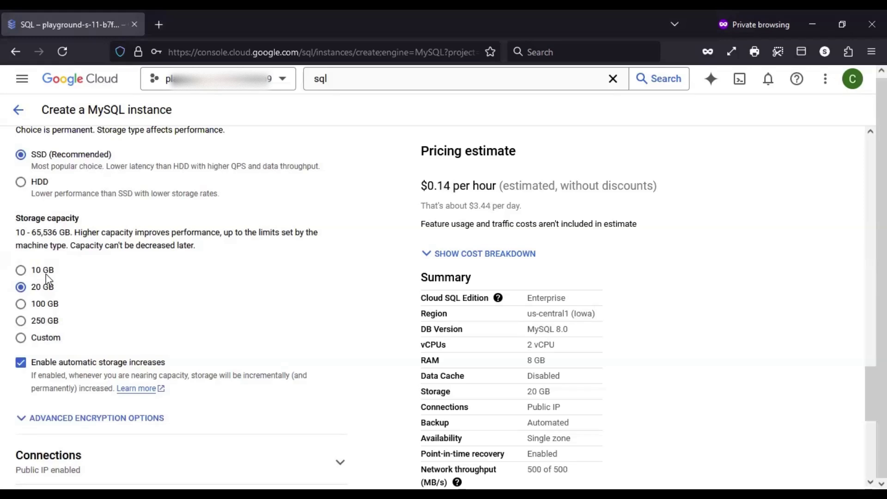
drag(74, 232, 221, 232)
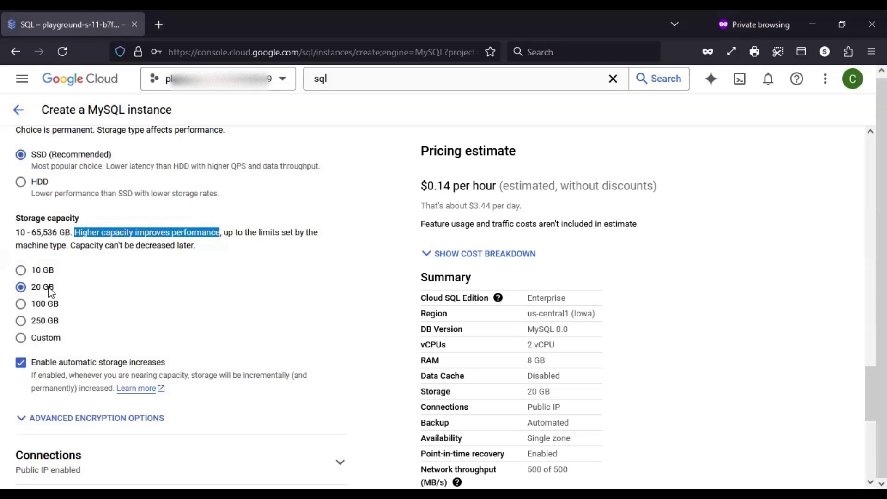
click(159, 234)
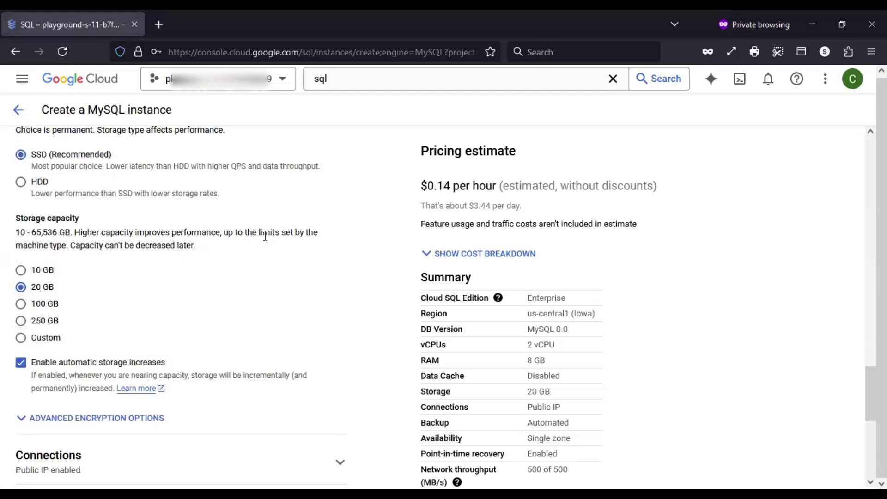
click(49, 276)
click(44, 304)
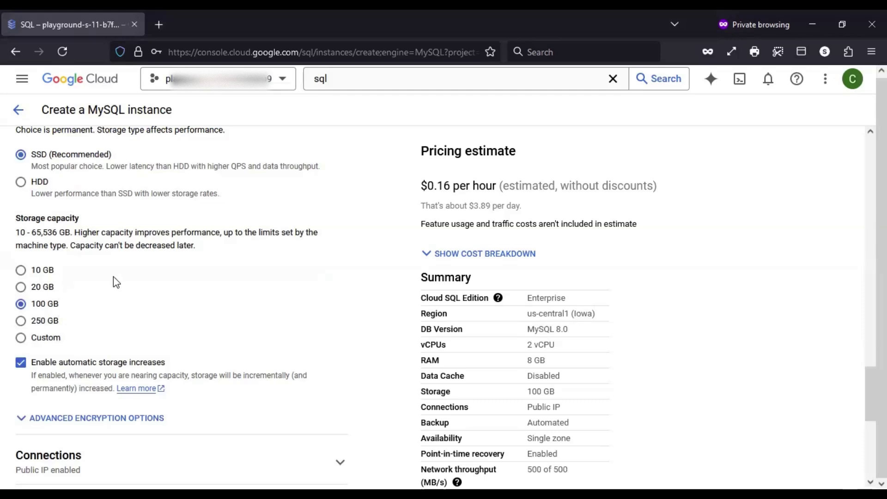
click(40, 289)
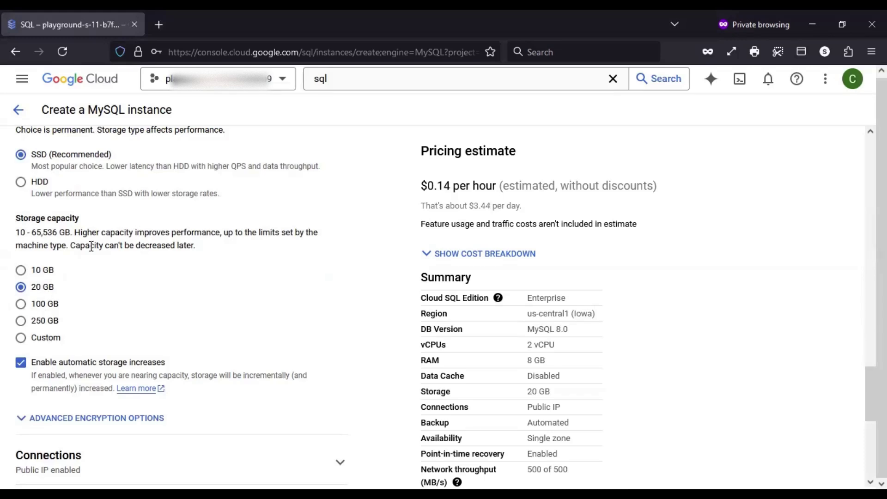
drag(71, 245, 201, 252)
Review the disk read and write throughput figures in the instance summary
scroll(317, 263, down, 2)
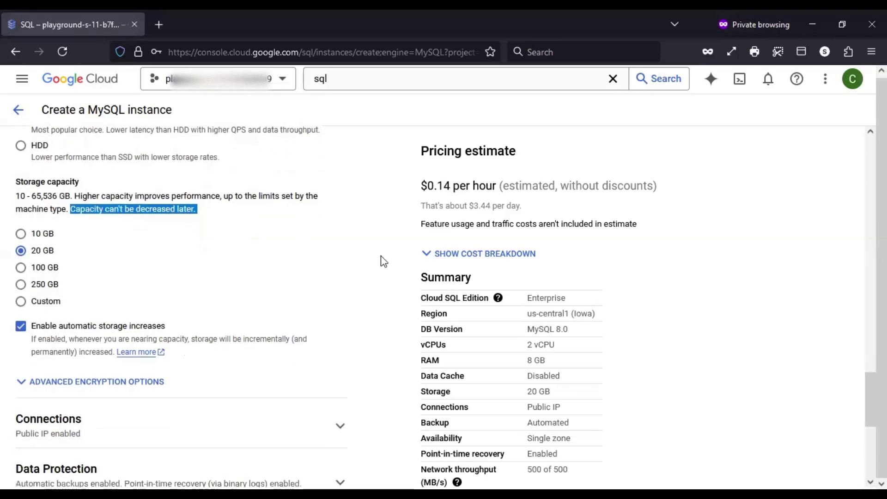
scroll(317, 264, down, 1)
scroll(317, 264, down, 5)
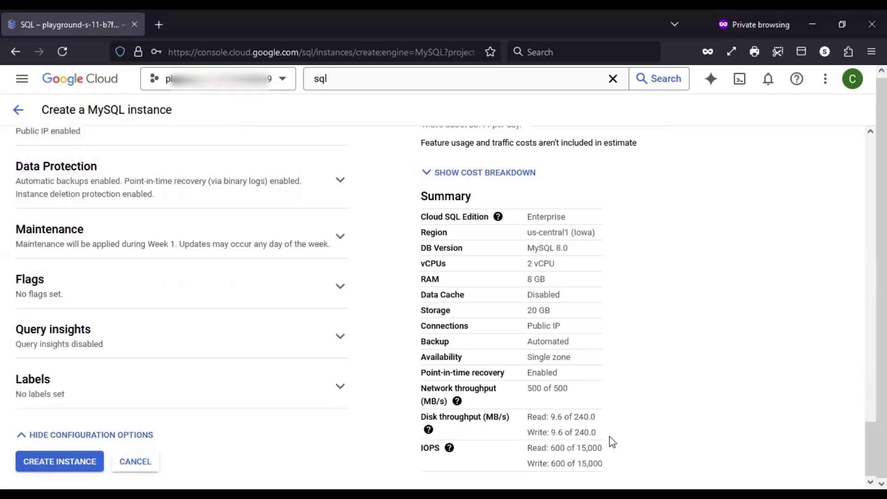
drag(528, 417, 598, 432)
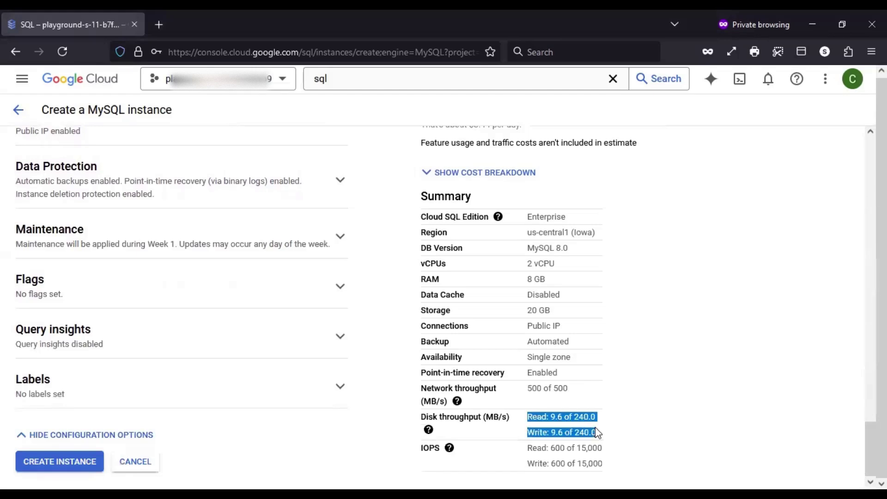
click(667, 420)
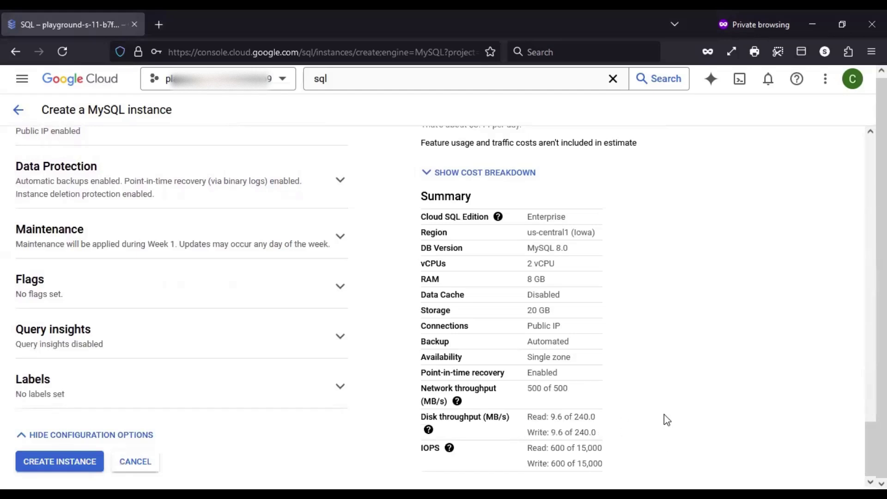
scroll(699, 365, up, 5)
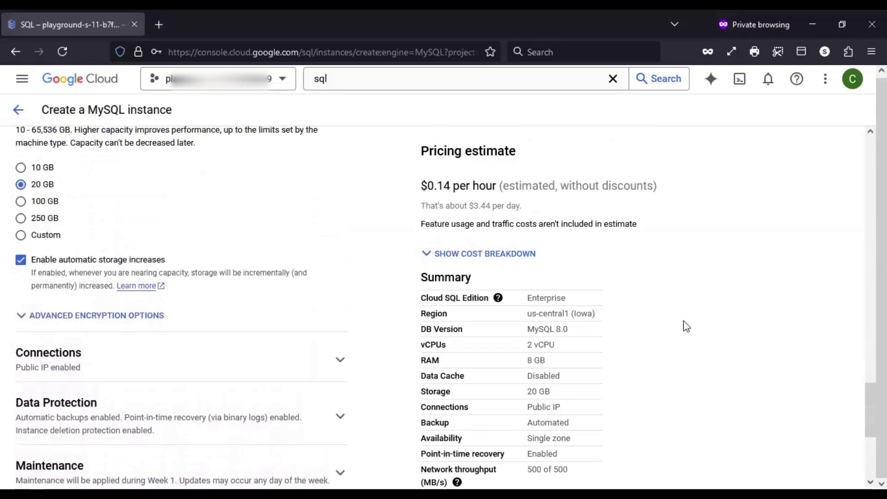
scroll(682, 327, down, 2)
scroll(833, 388, down, 3)
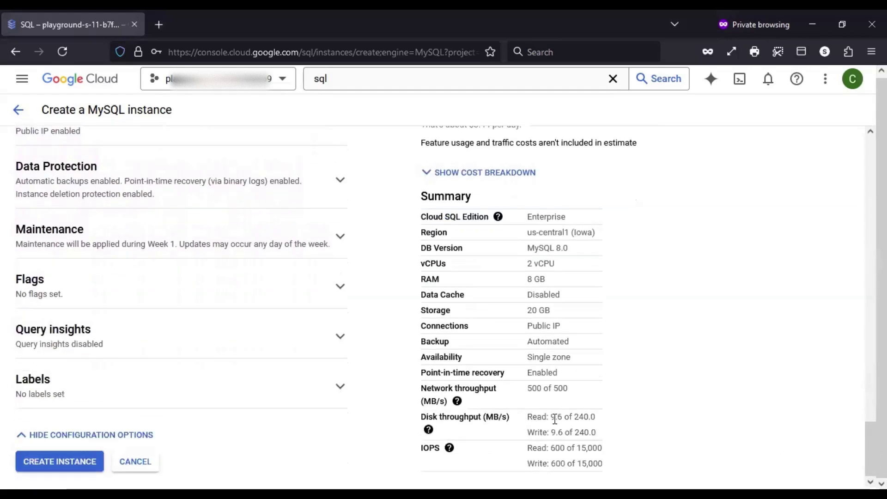
drag(550, 418, 597, 439)
click(723, 420)
scroll(752, 415, up, 6)
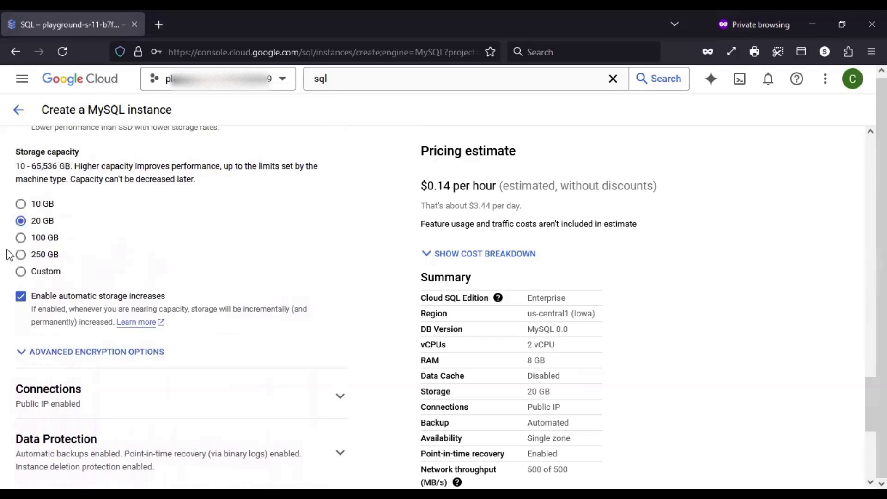
Select 250 GB storage capacity and review the resulting throughput and IOPS estimates
click(20, 254)
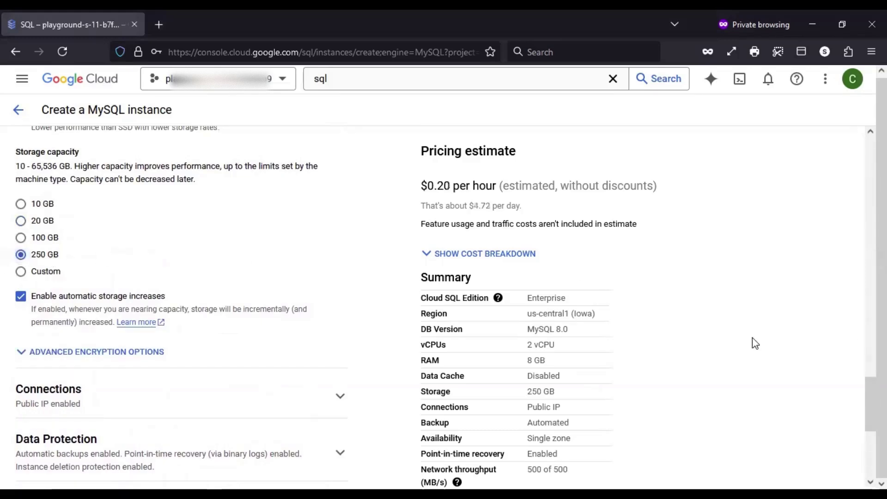
scroll(755, 343, down, 6)
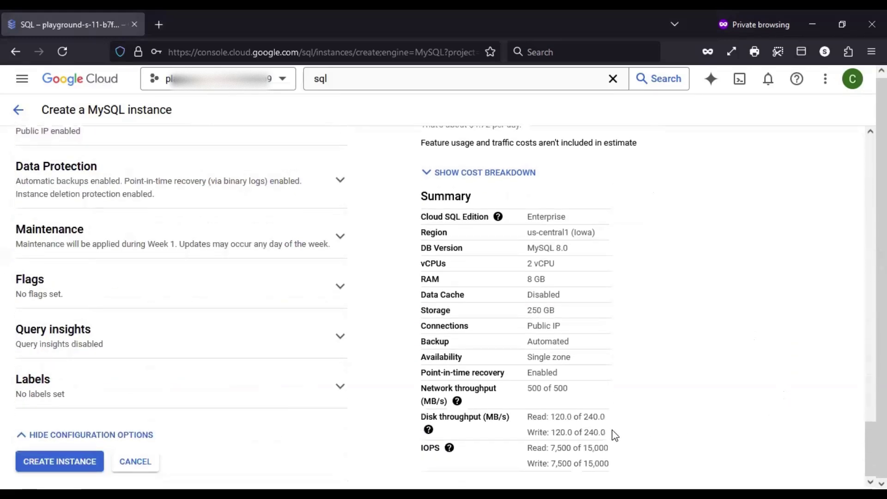
drag(551, 417, 635, 416)
click(603, 415)
drag(527, 448, 622, 460)
click(676, 425)
scroll(706, 412, up, 2)
scroll(706, 408, up, 5)
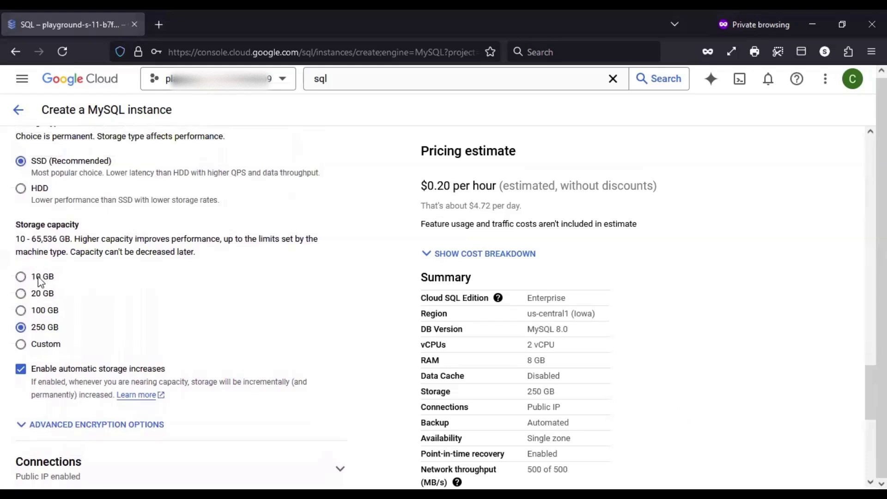
Switch storage capacity to 10 GB and check the reduced throughput and IOPS figures
click(41, 279)
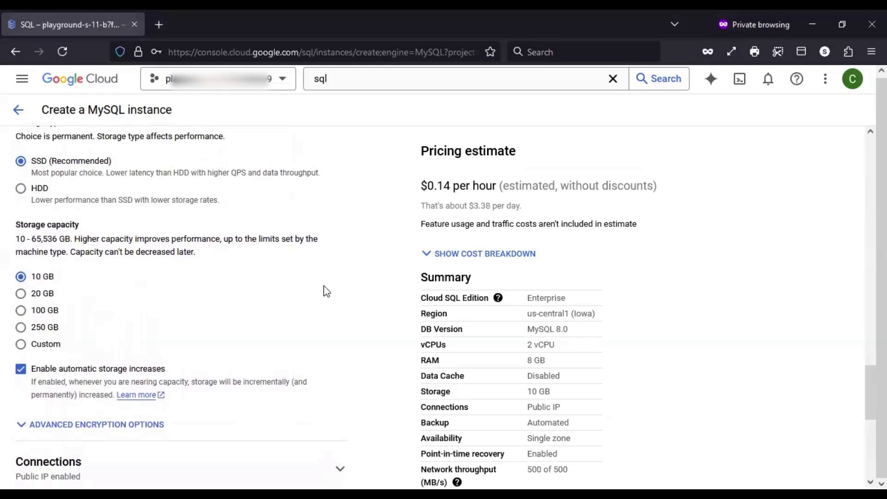
scroll(878, 369, down, 8)
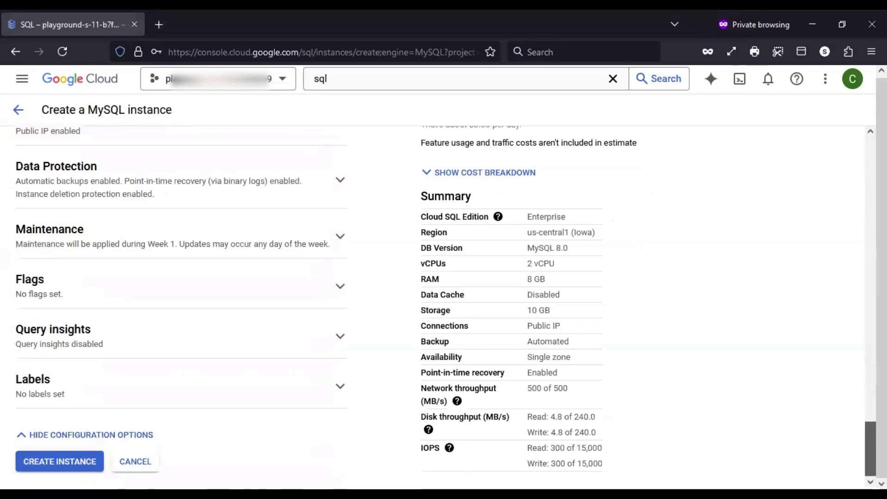
drag(603, 464, 526, 415)
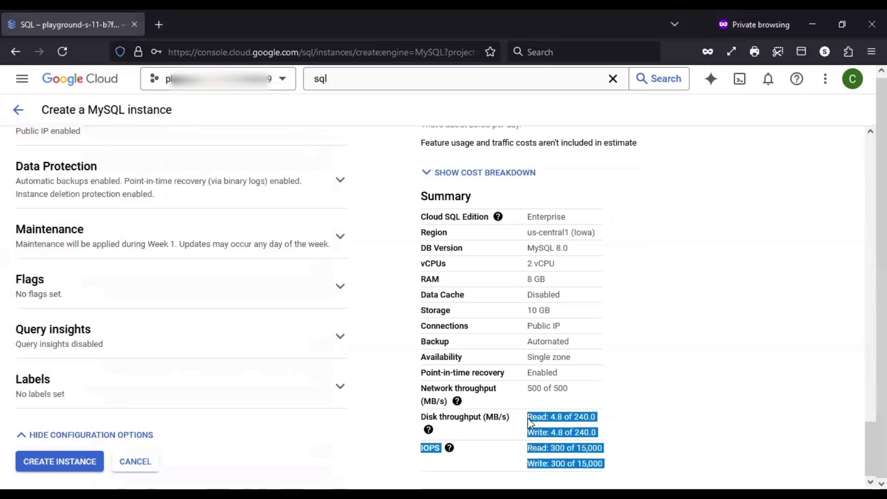
scroll(181, 300, up, 10)
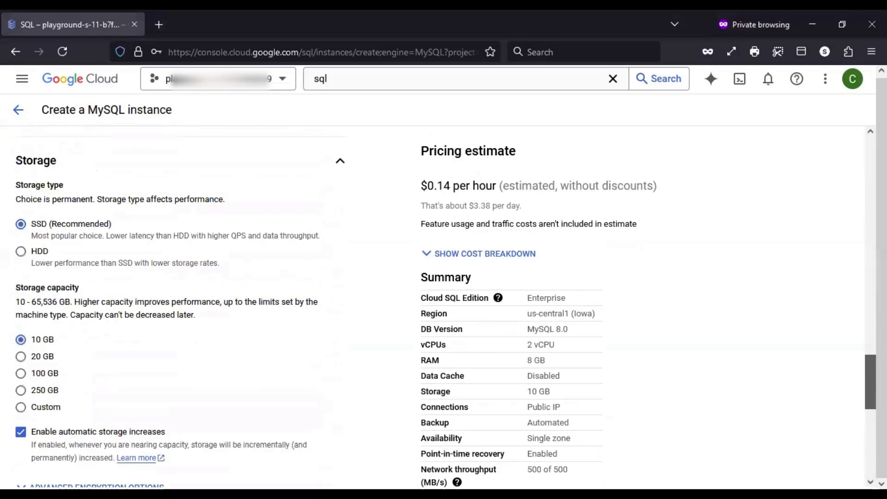
scroll(181, 301, down, 3)
scroll(181, 301, down, 1)
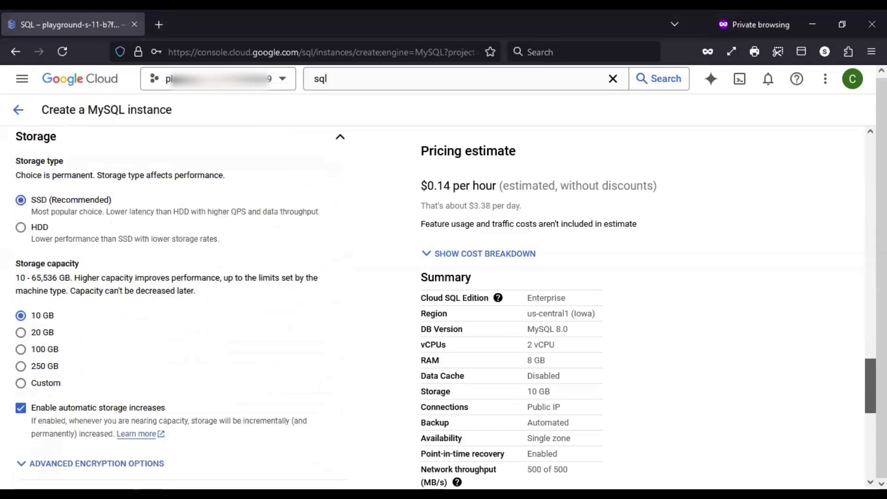
scroll(42, 362, down, 1)
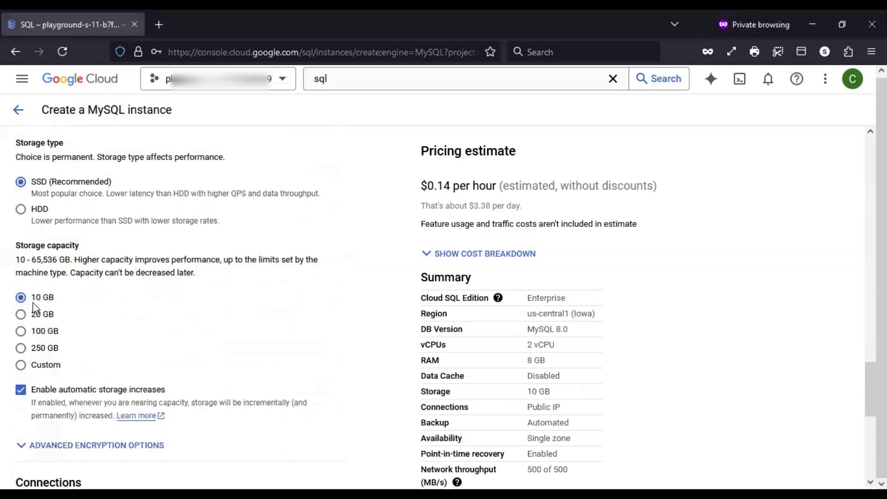
drag(54, 299, 28, 302)
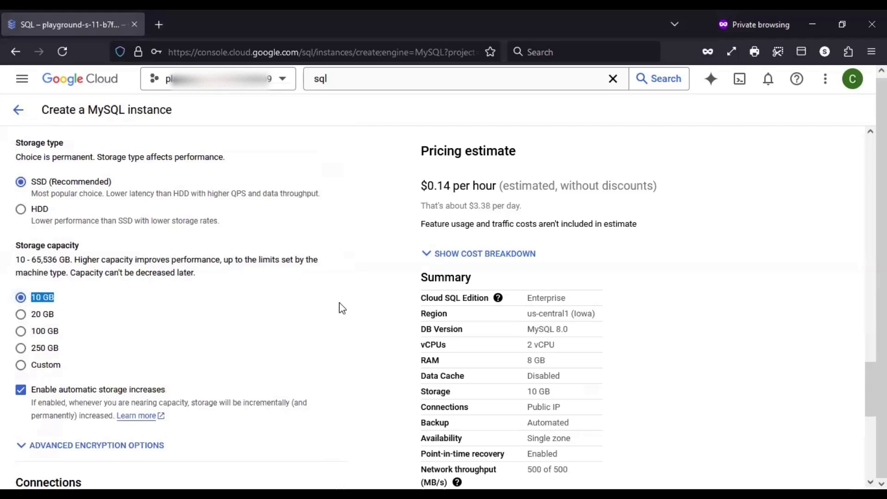
click(356, 309)
scroll(369, 313, down, 2)
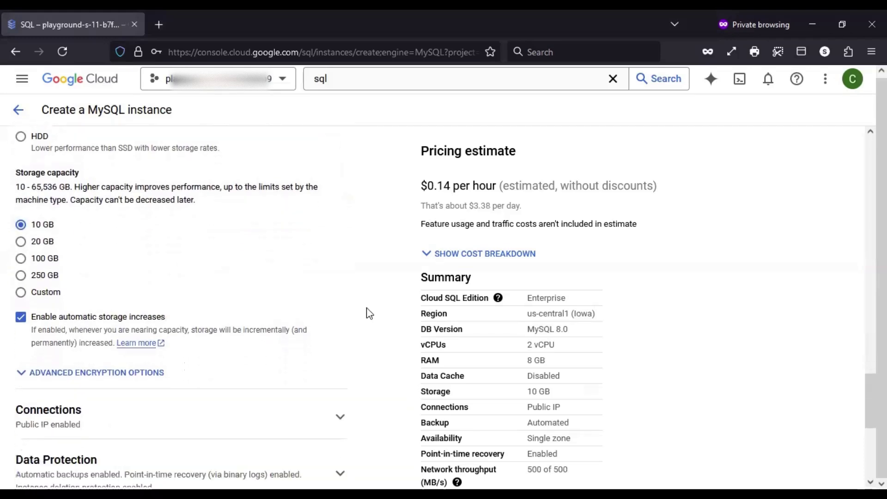
scroll(370, 313, down, 3)
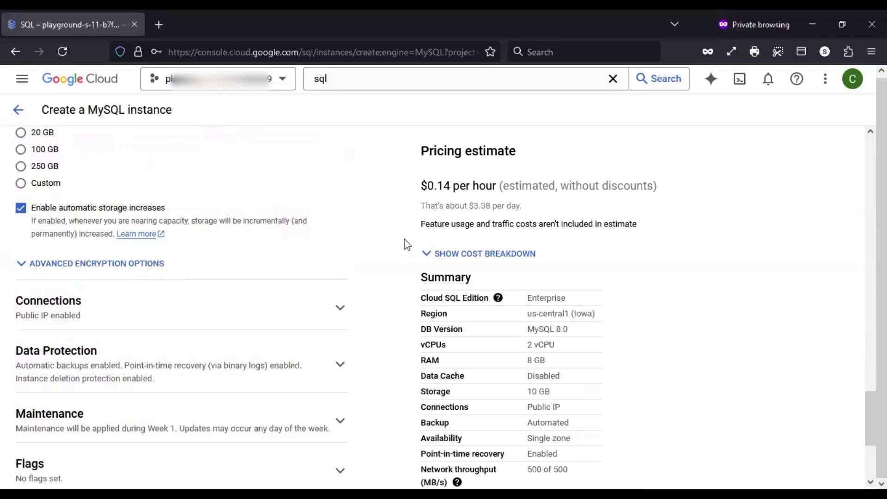
scroll(406, 245, down, 2)
Expand Connections and toggle the IP options, ending with Public IP on and Private IP off
click(343, 258)
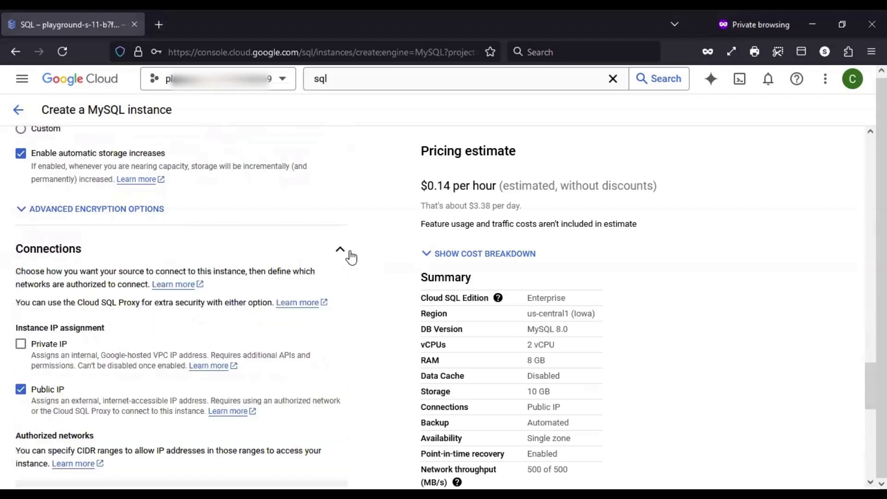
scroll(374, 231, down, 2)
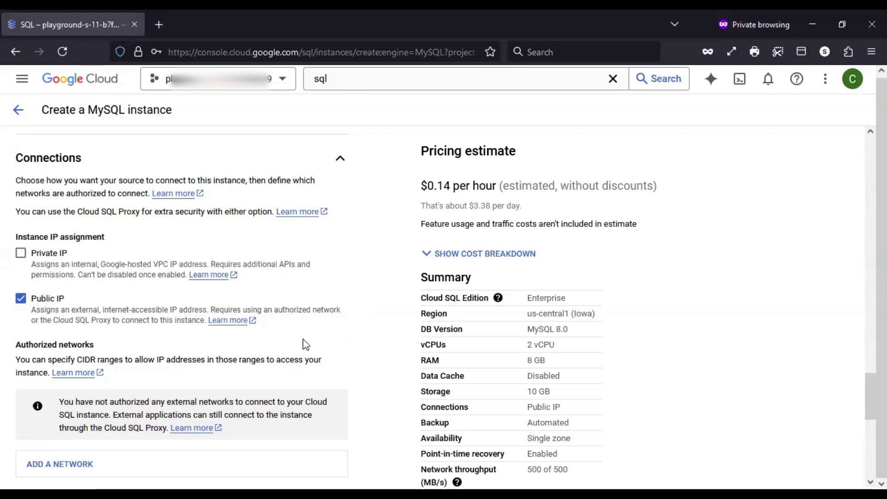
click(21, 299)
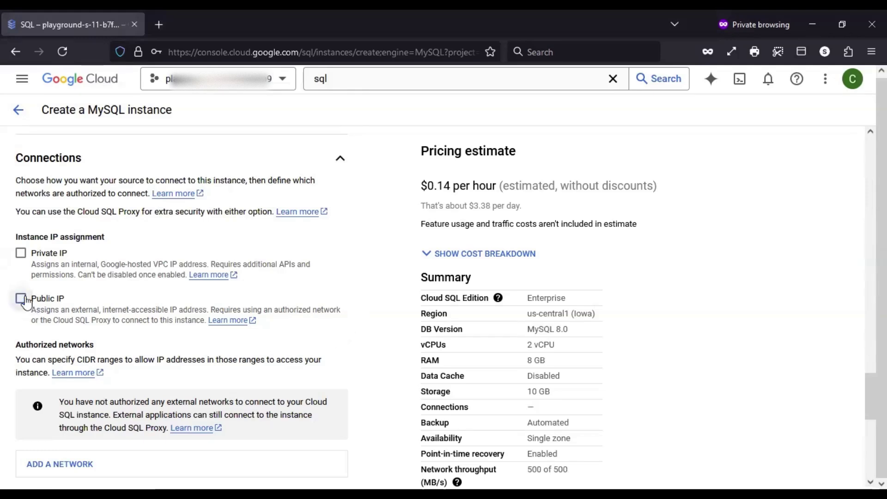
click(34, 260)
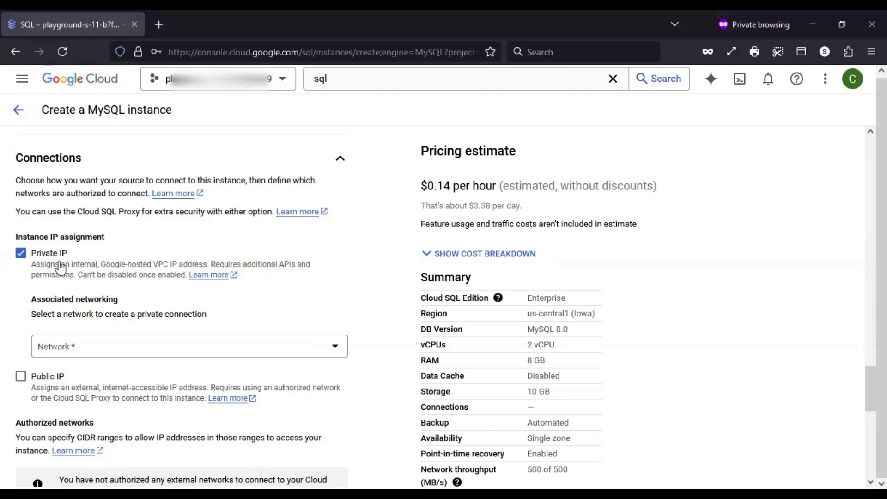
click(18, 259)
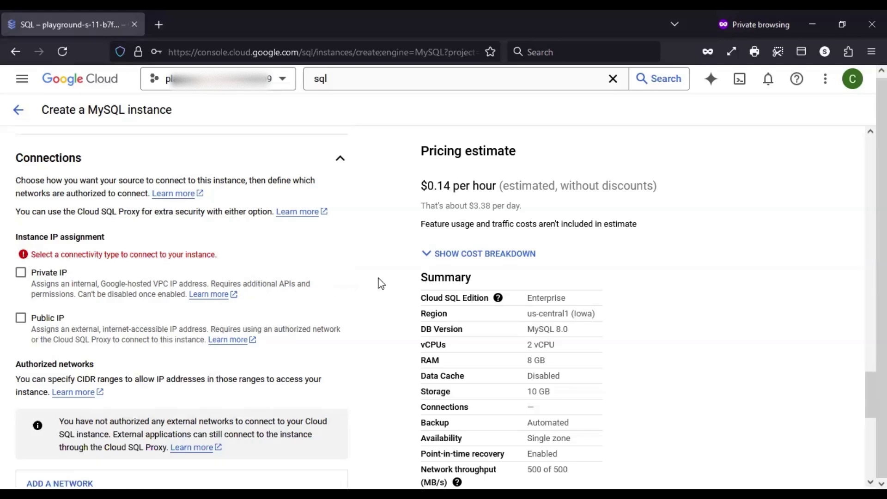
click(21, 318)
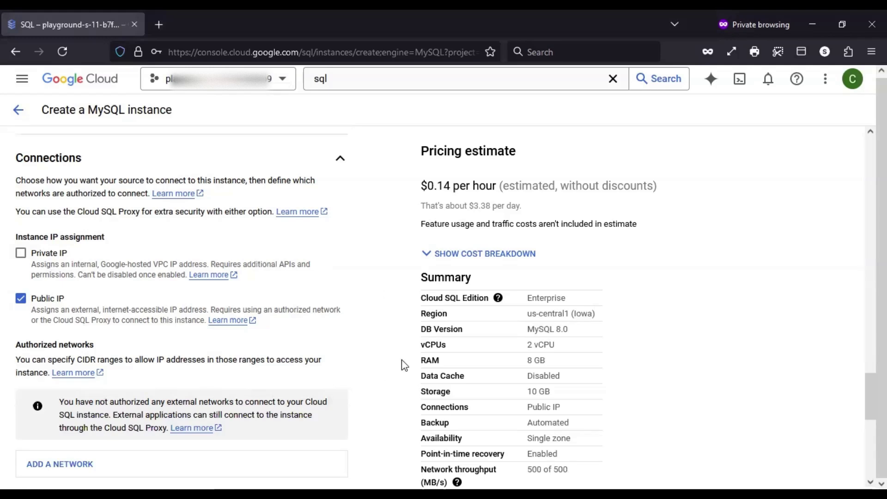
scroll(401, 362, down, 2)
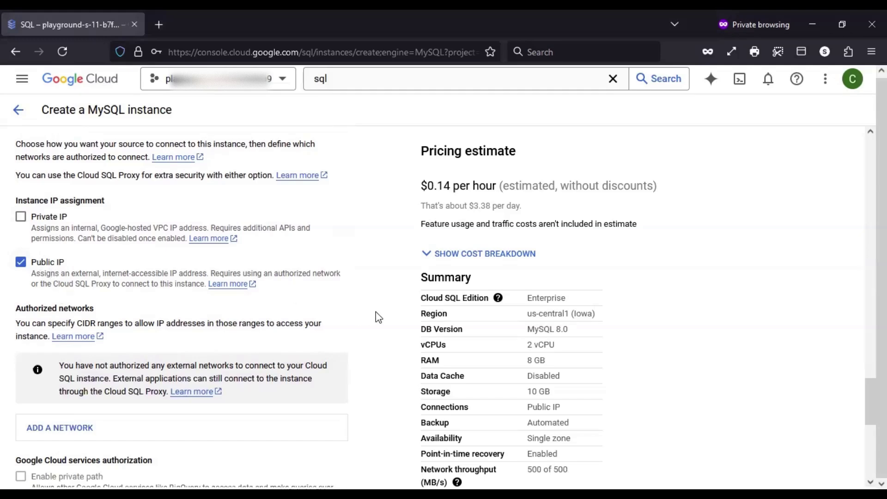
scroll(378, 317, down, 1)
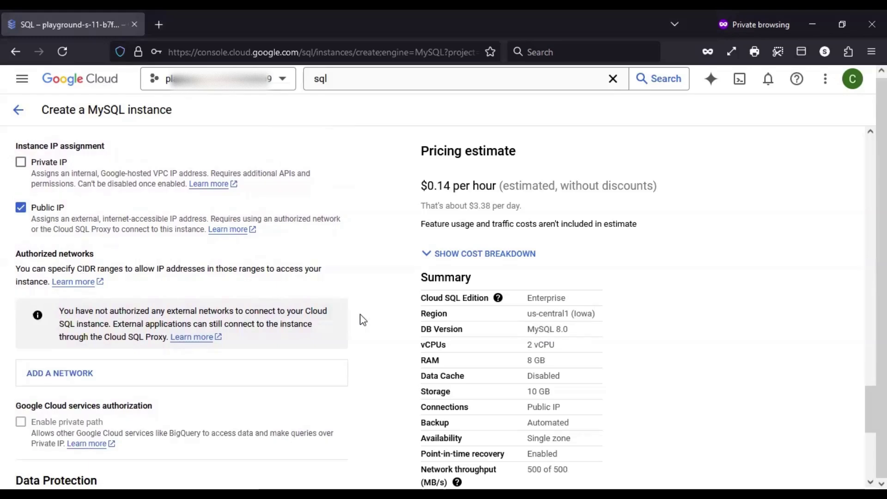
scroll(363, 319, down, 3)
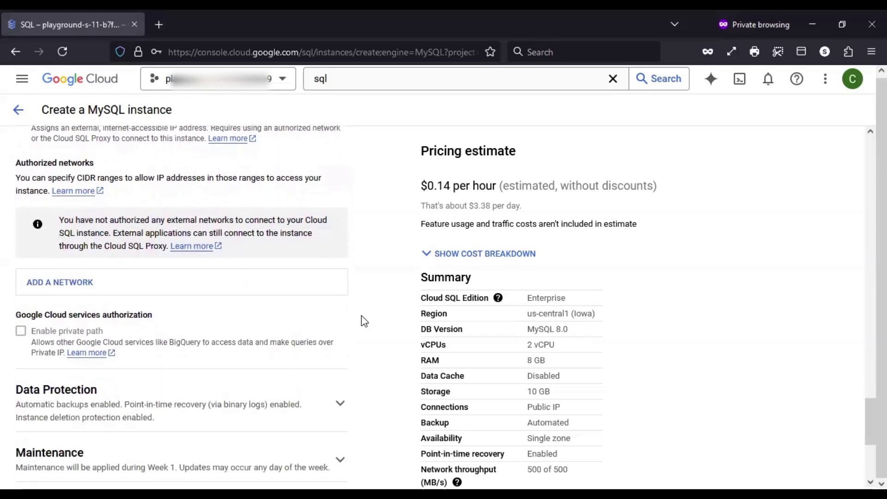
scroll(361, 315, up, 1)
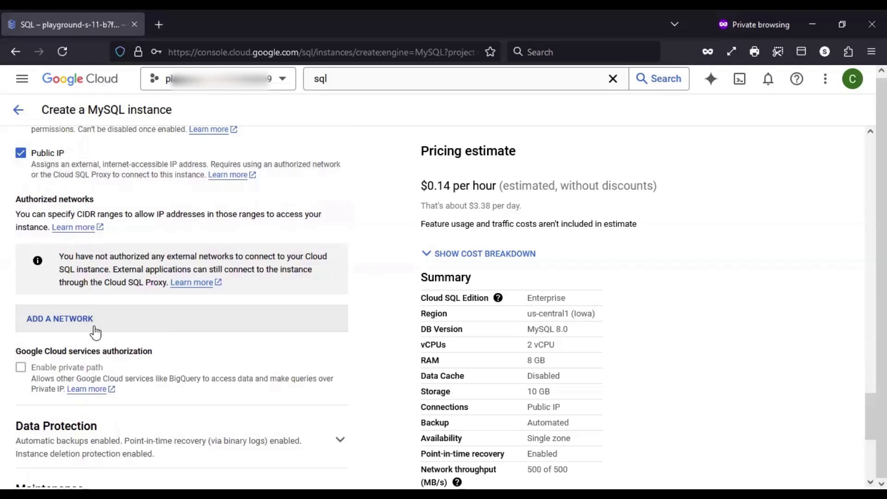
scroll(378, 303, down, 1)
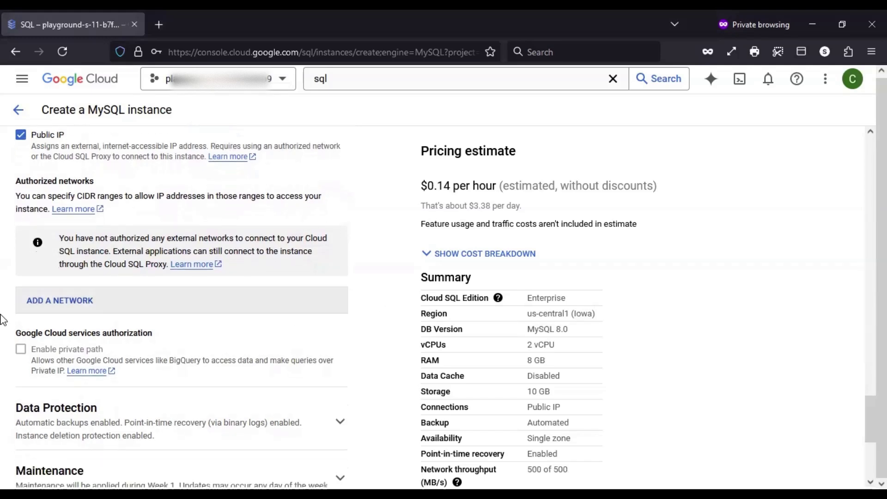
click(105, 308)
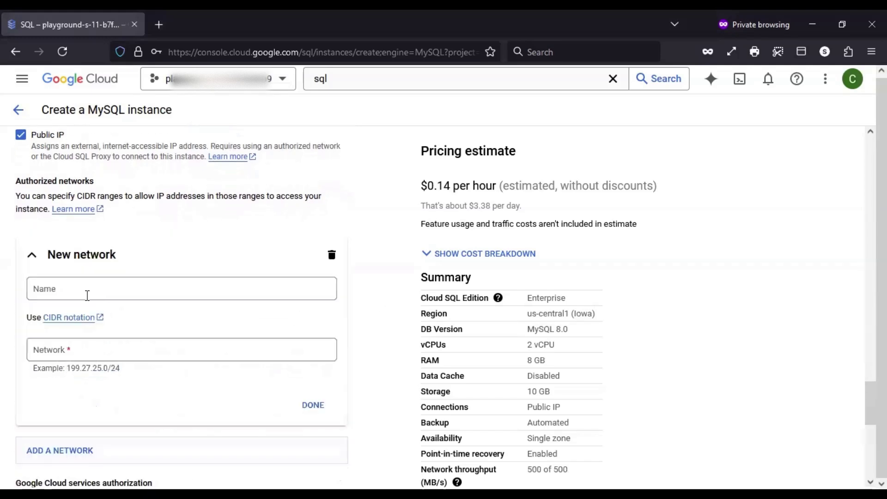
click(90, 289)
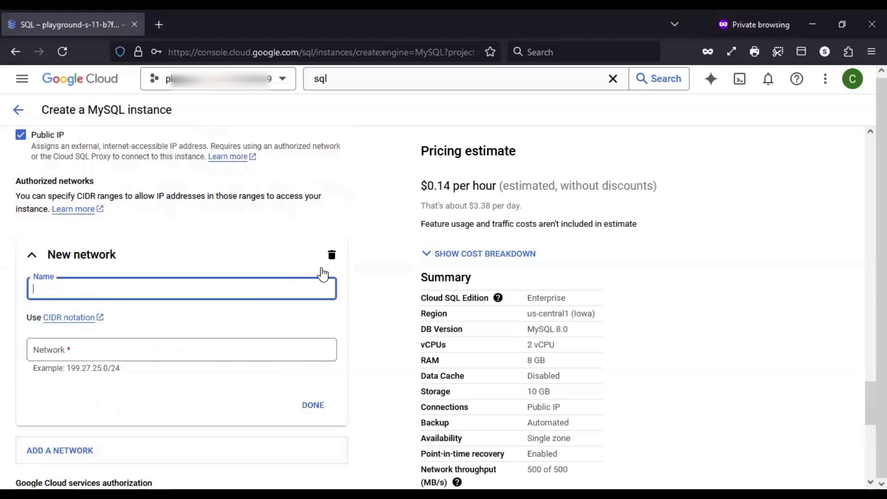
click(32, 256)
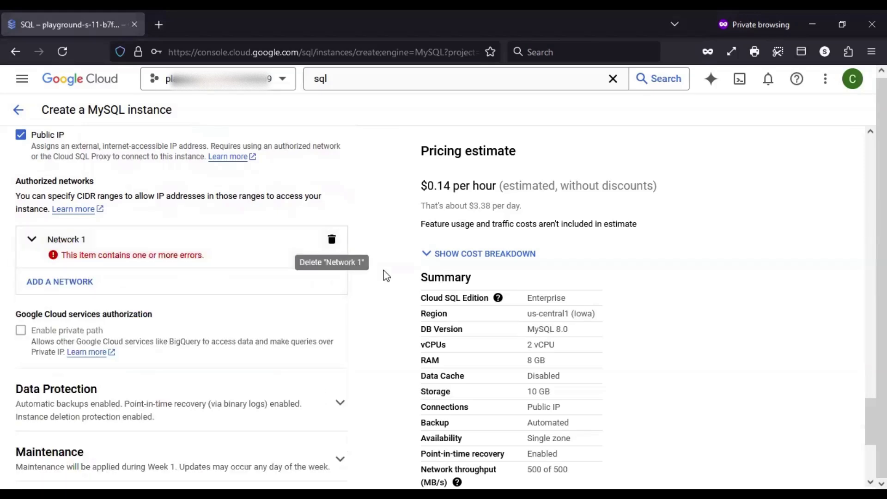
click(331, 239)
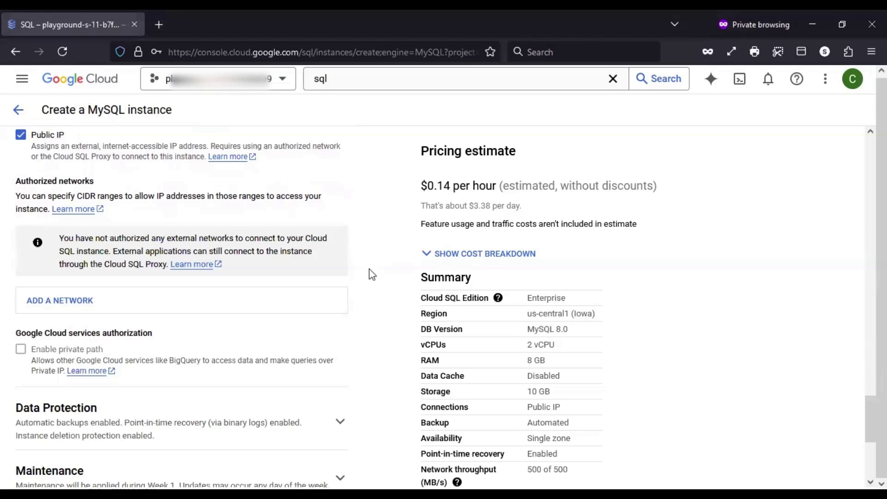
scroll(369, 268, up, 3)
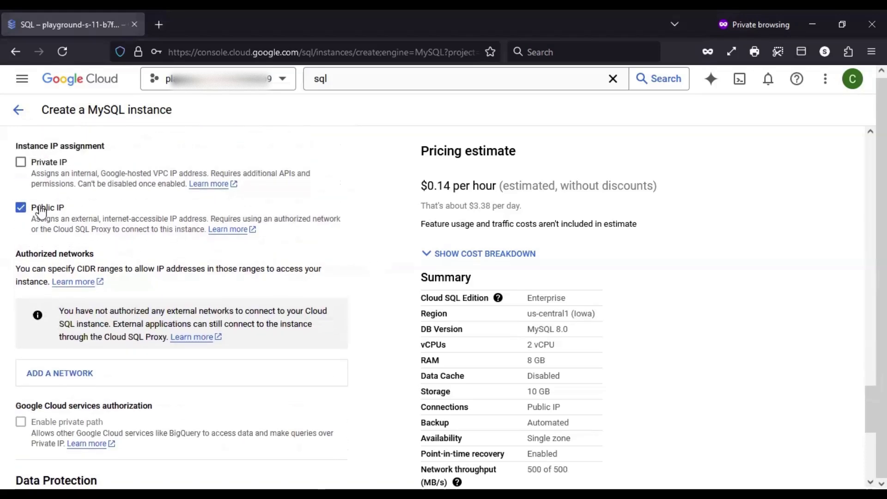
scroll(388, 340, down, 1)
scroll(388, 342, down, 2)
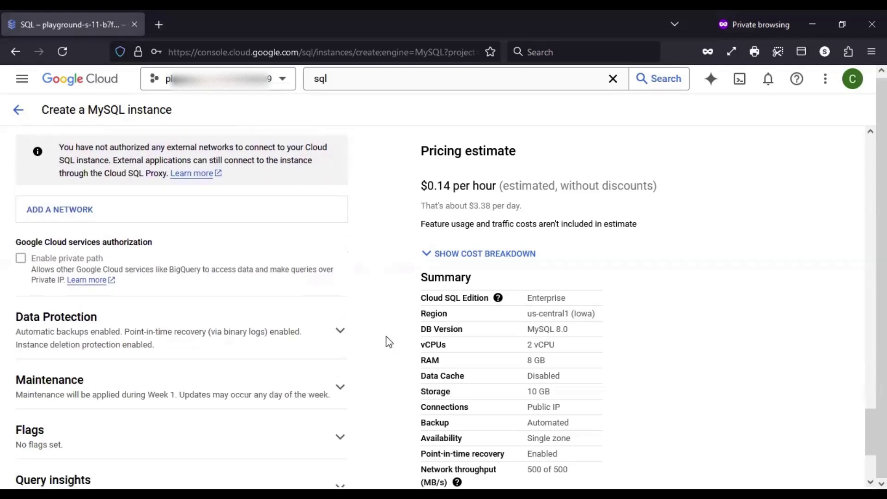
scroll(370, 277, up, 1)
scroll(356, 284, down, 1)
mouse_move(10, 272)
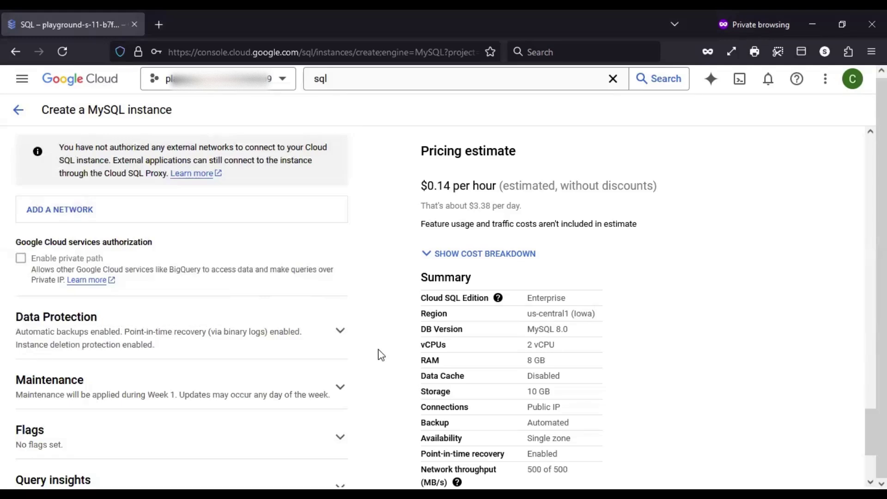
scroll(380, 355, down, 2)
scroll(380, 354, up, 2)
scroll(380, 355, up, 5)
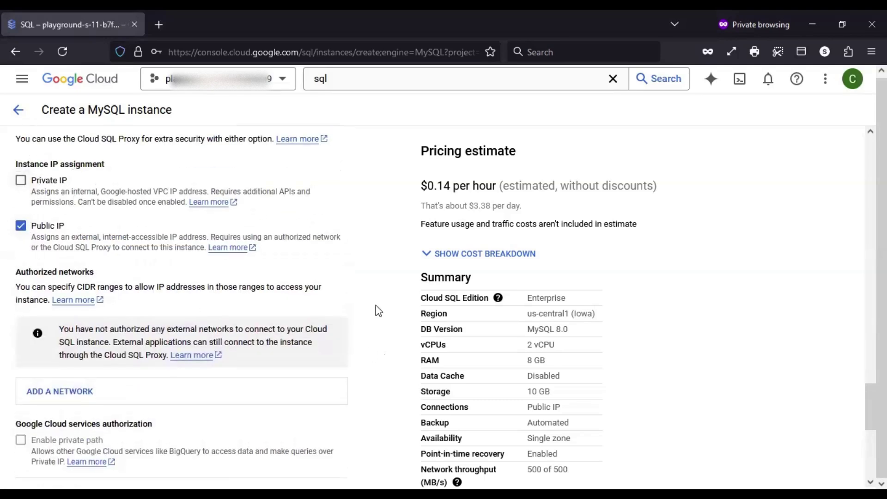
scroll(379, 314, down, 4)
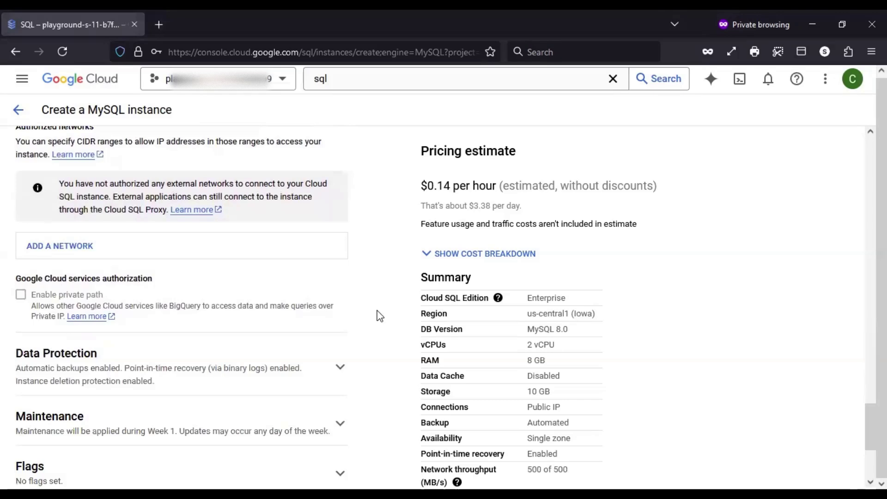
scroll(379, 314, up, 4)
scroll(301, 291, down, 4)
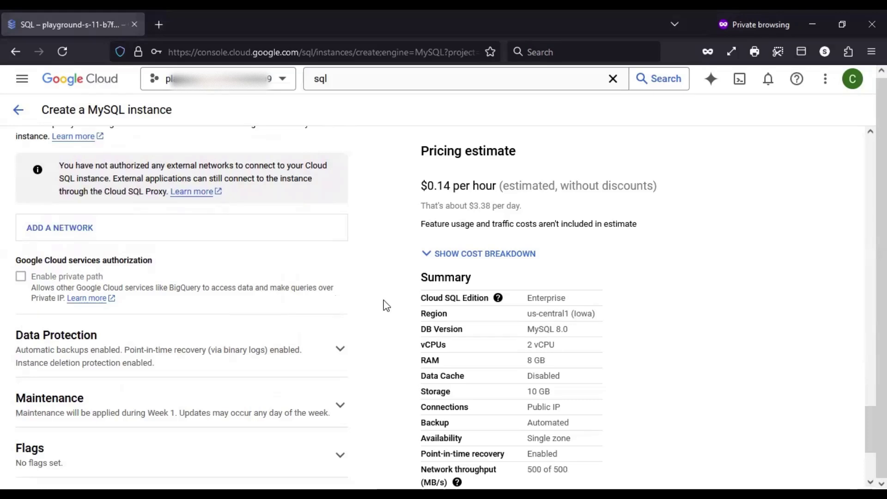
scroll(386, 305, down, 3)
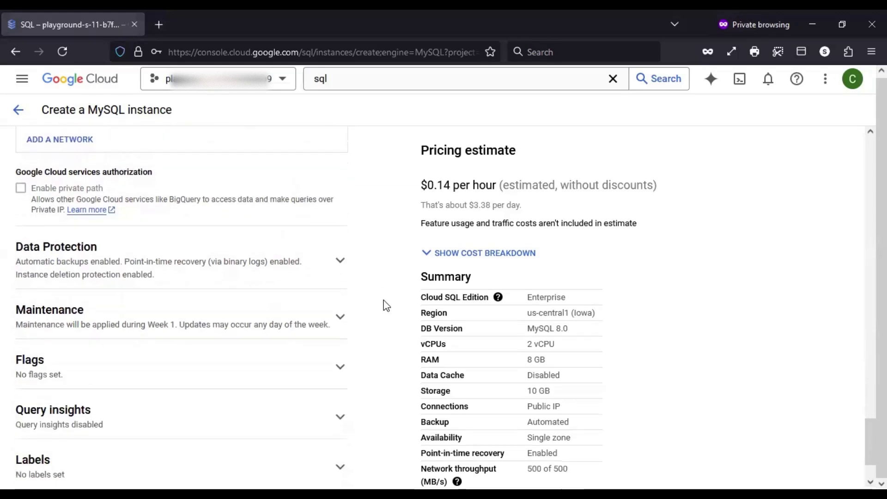
Expand Data Protection, toggle daily backups off and back on, and re-enable point-in-time recovery
click(333, 246)
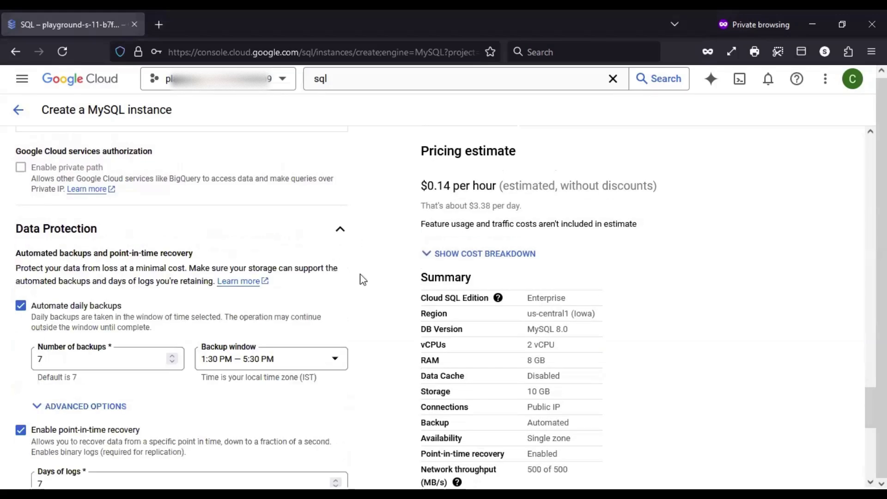
scroll(377, 277, down, 2)
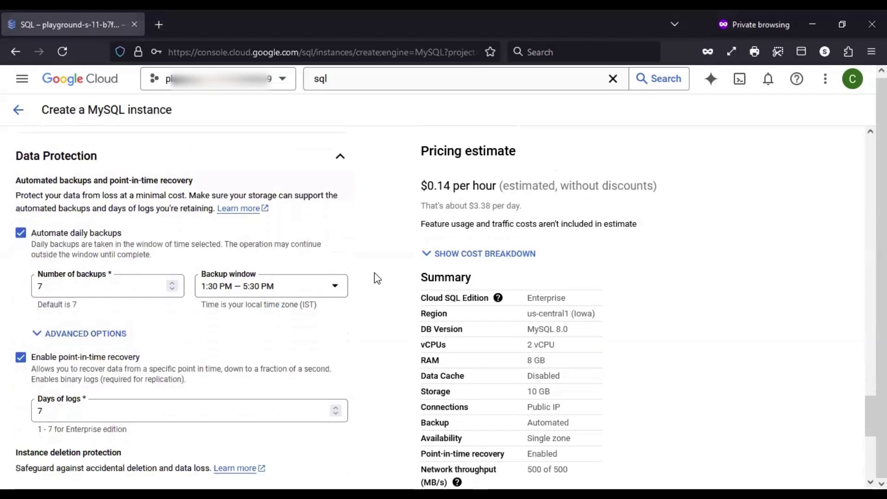
scroll(376, 278, down, 1)
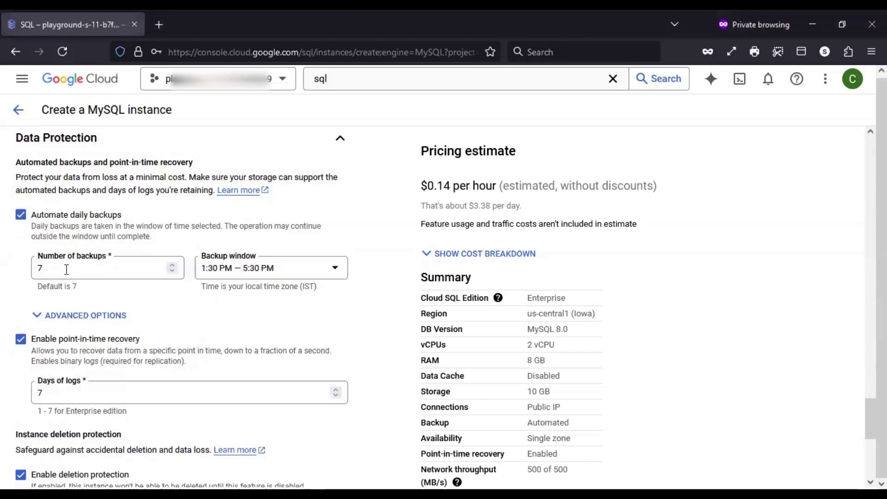
click(22, 218)
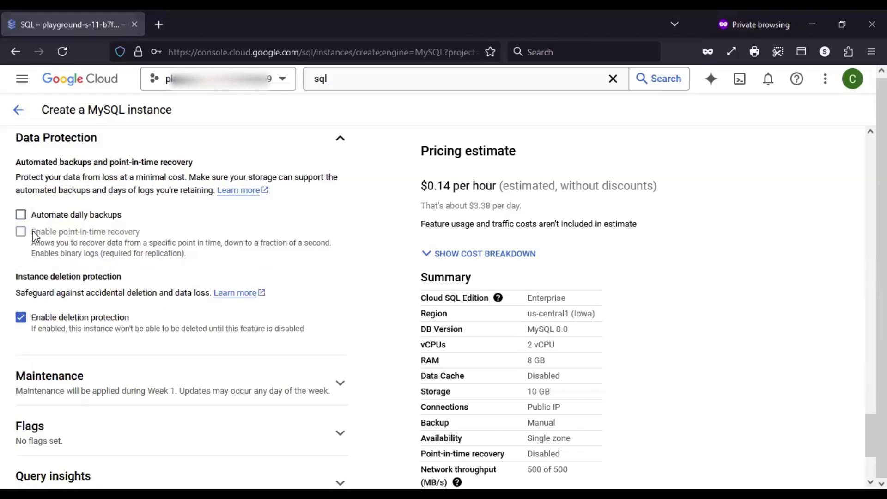
drag(40, 231, 141, 231)
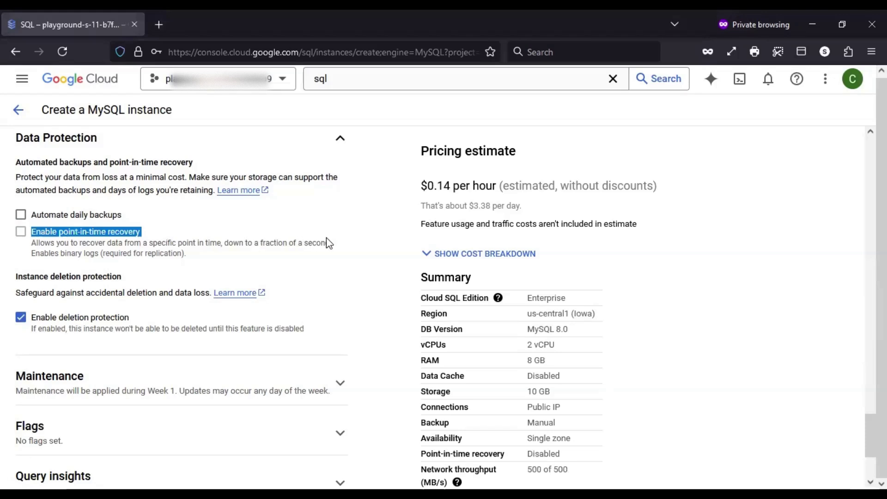
click(373, 244)
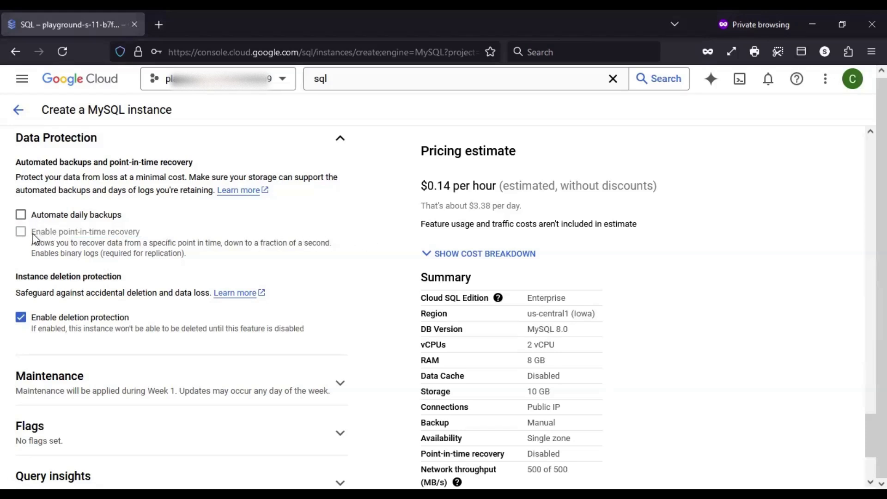
drag(34, 233, 141, 238)
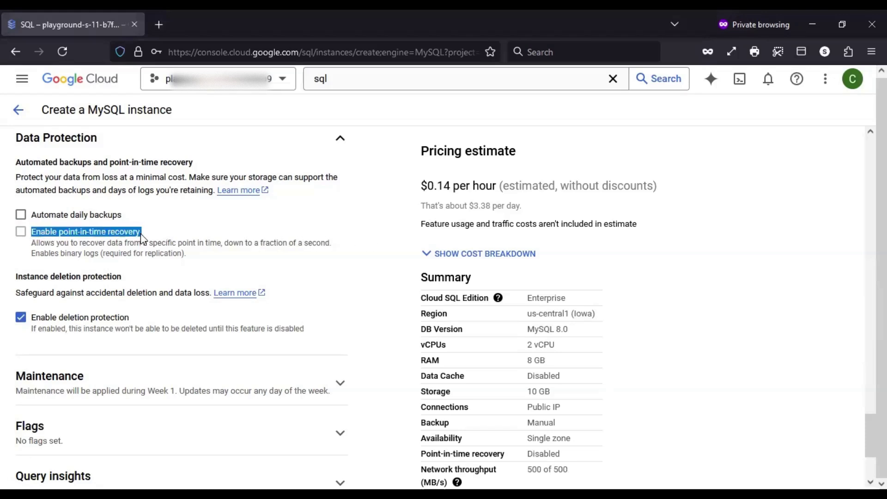
click(66, 216)
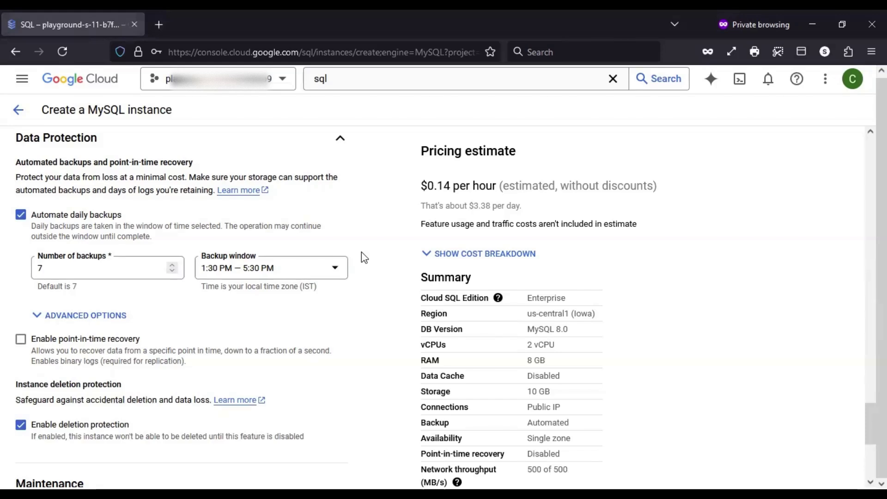
click(56, 344)
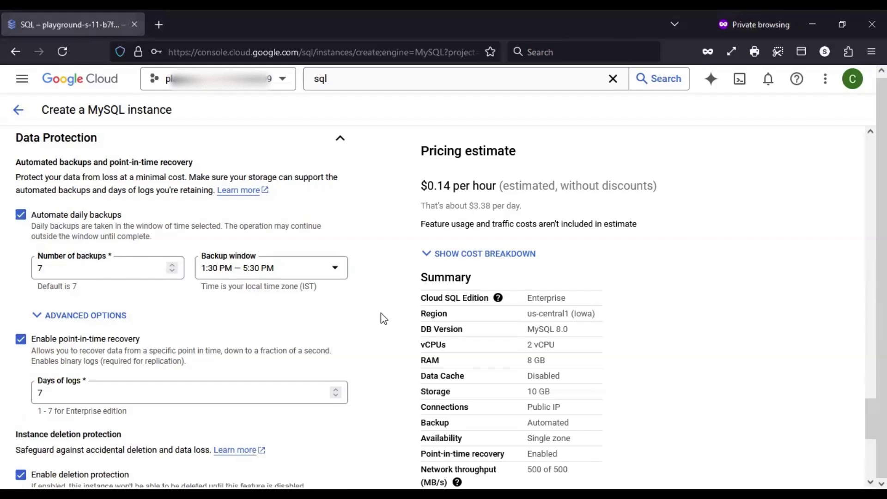
scroll(384, 319, down, 2)
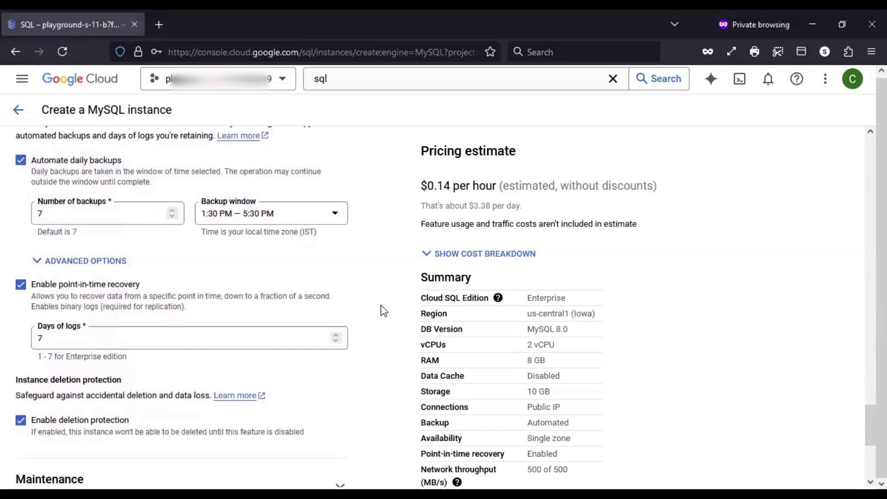
scroll(384, 311, down, 4)
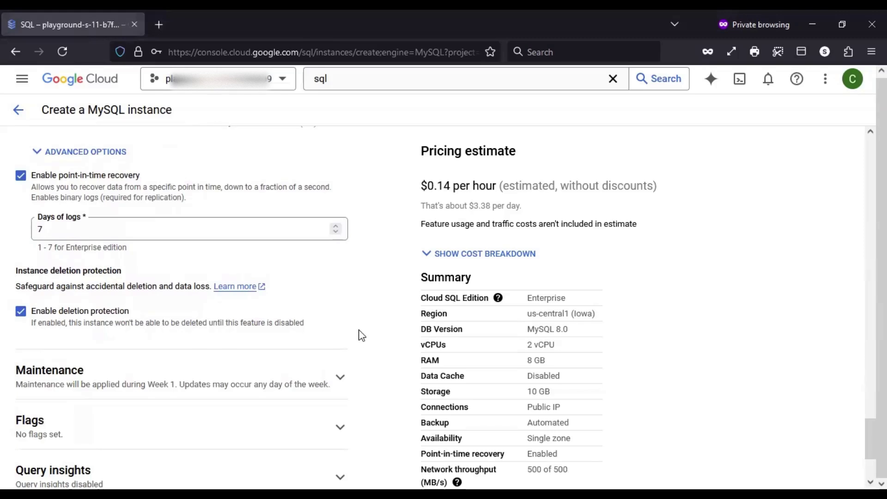
scroll(361, 335, down, 2)
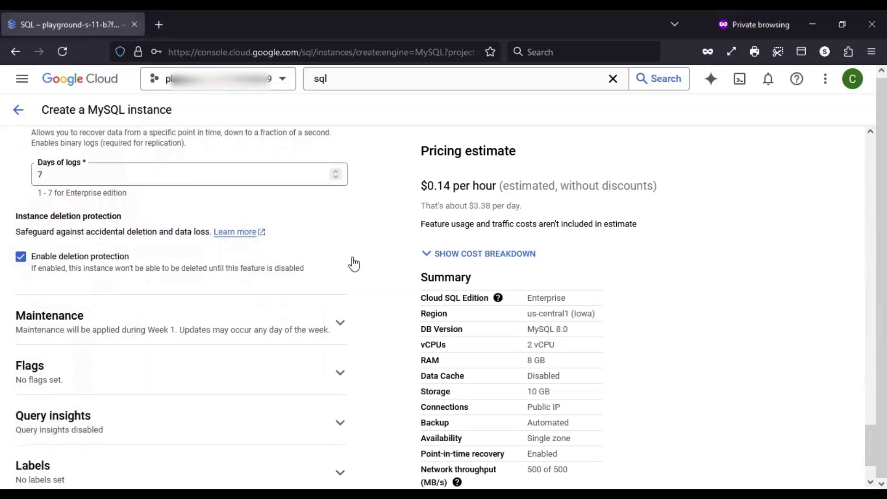
Disable deletion protection and expand Maintenance, showing Week 1 and Any window
click(24, 260)
scroll(370, 265, down, 3)
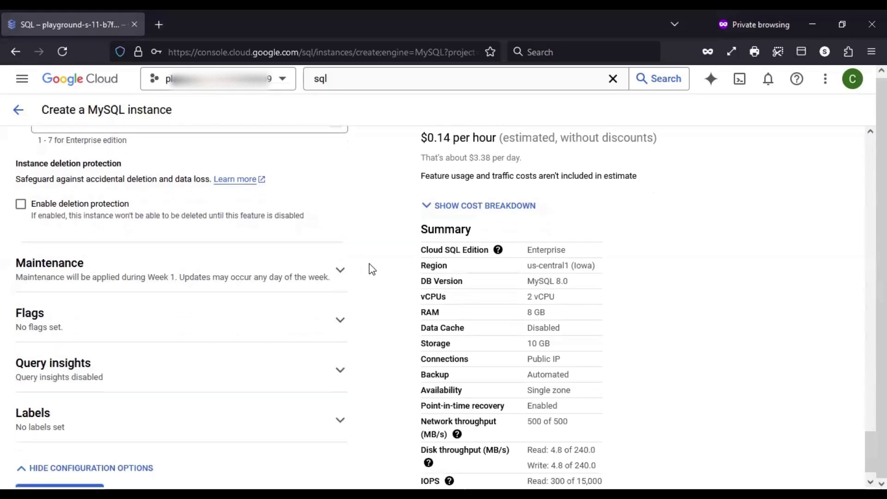
click(342, 254)
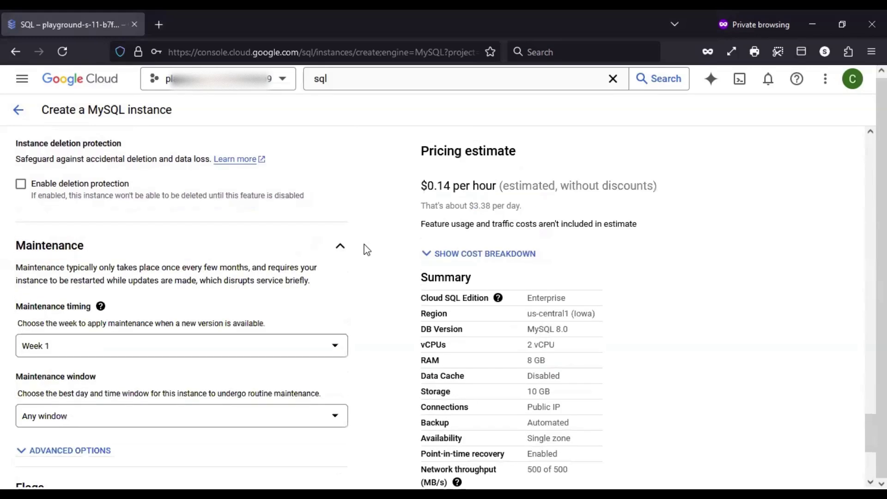
scroll(364, 250, down, 3)
scroll(367, 249, down, 2)
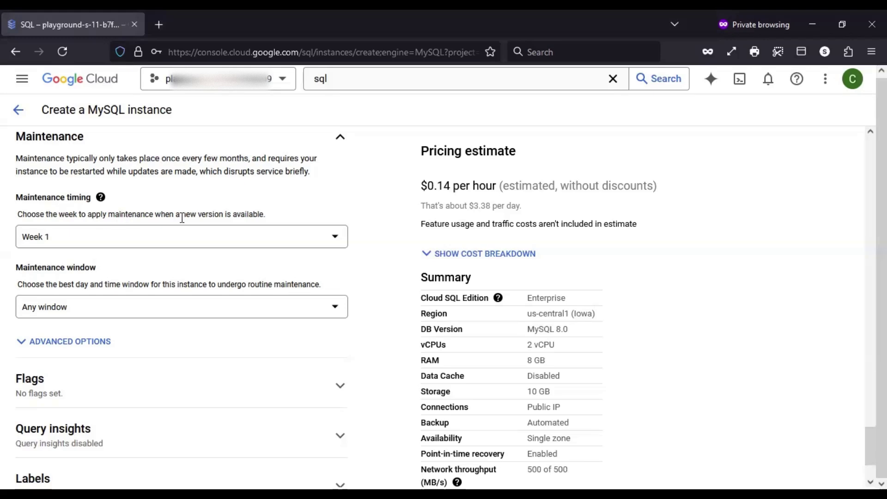
Keep maintenance timing at Week 1 and set the window to Sunday, 4:30 AM — 5:30 AM
click(233, 240)
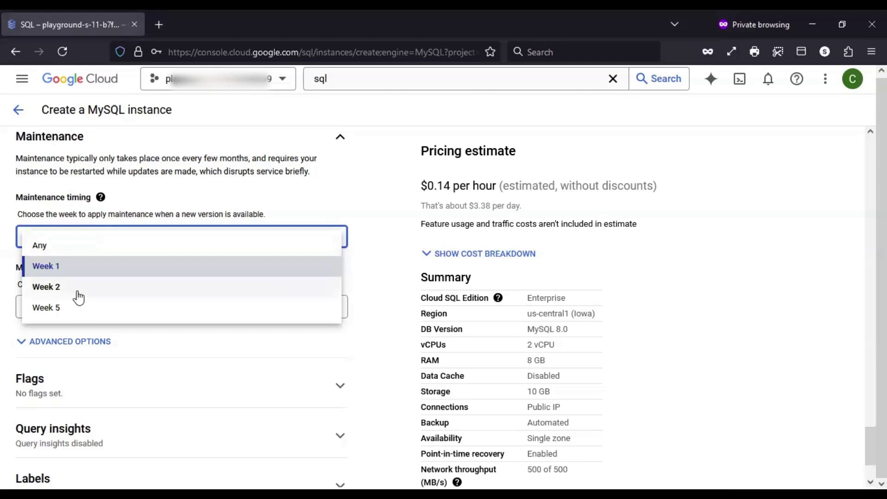
click(362, 251)
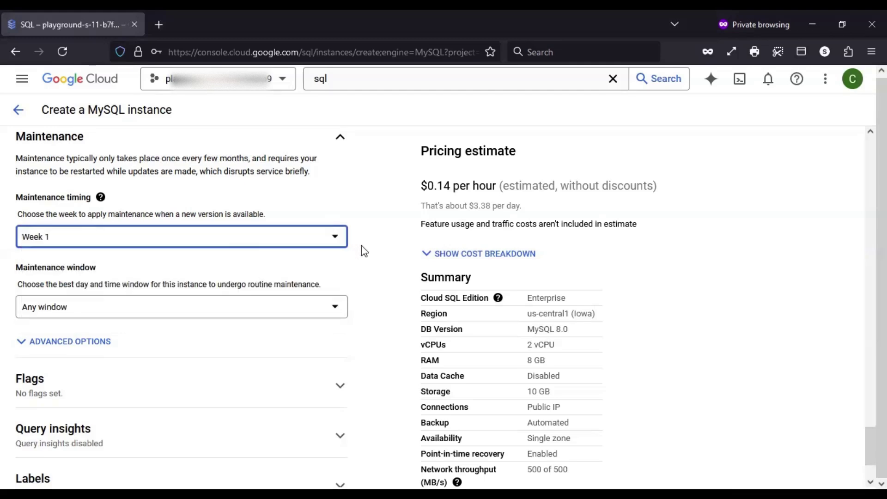
click(70, 311)
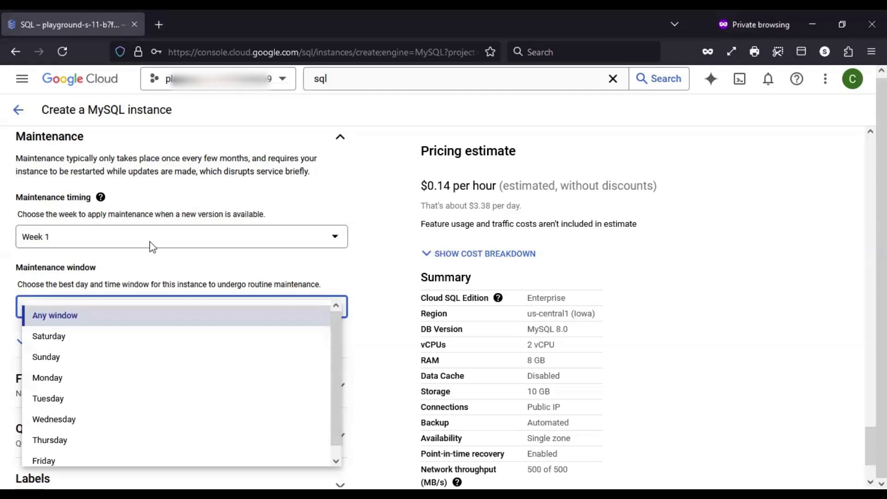
click(375, 263)
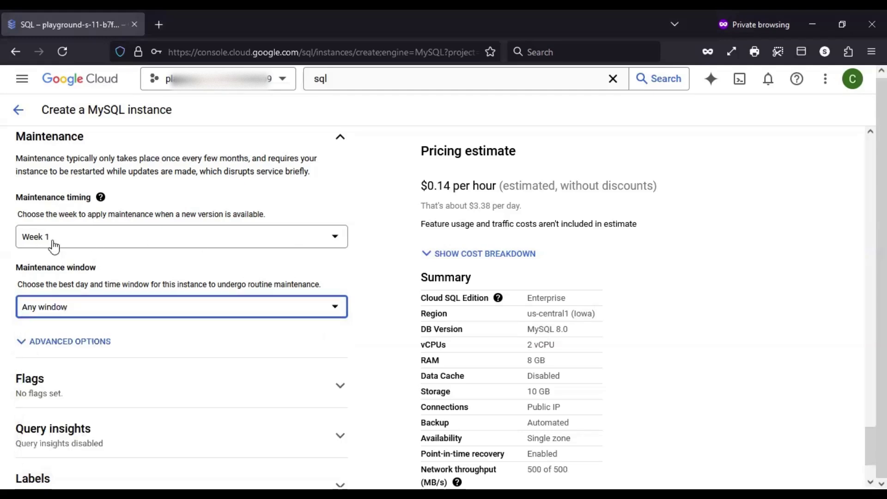
click(60, 312)
click(54, 358)
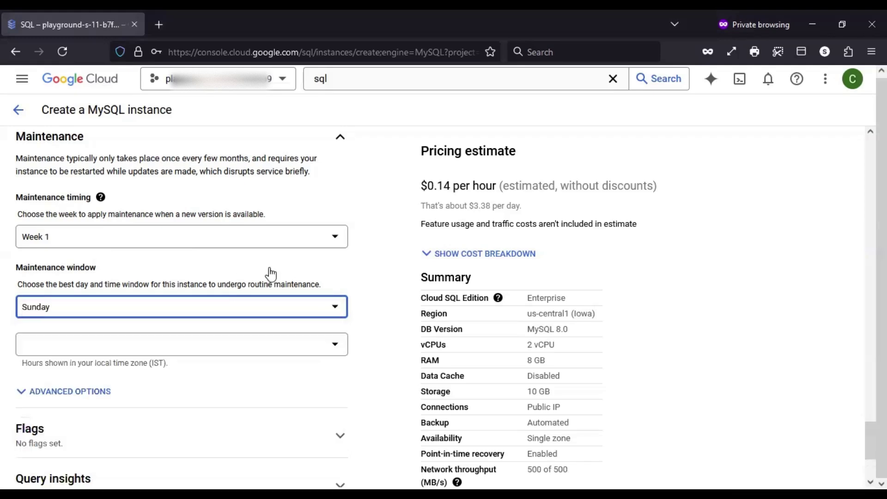
click(386, 286)
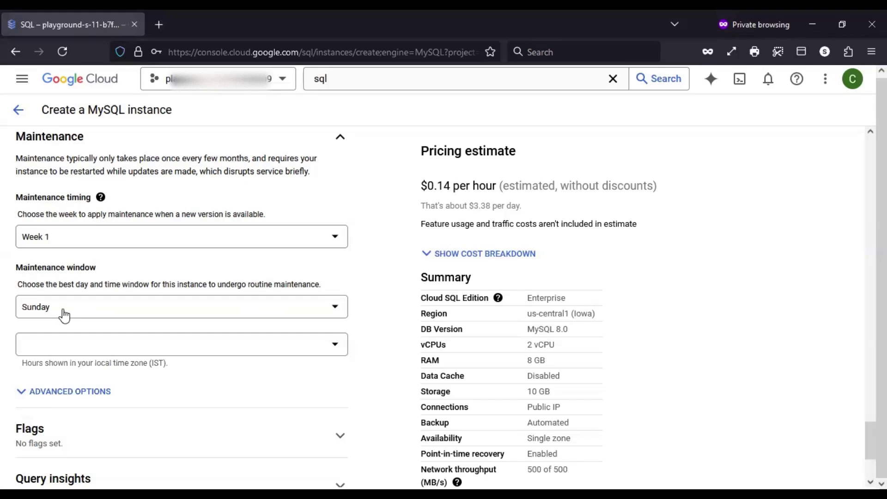
click(53, 349)
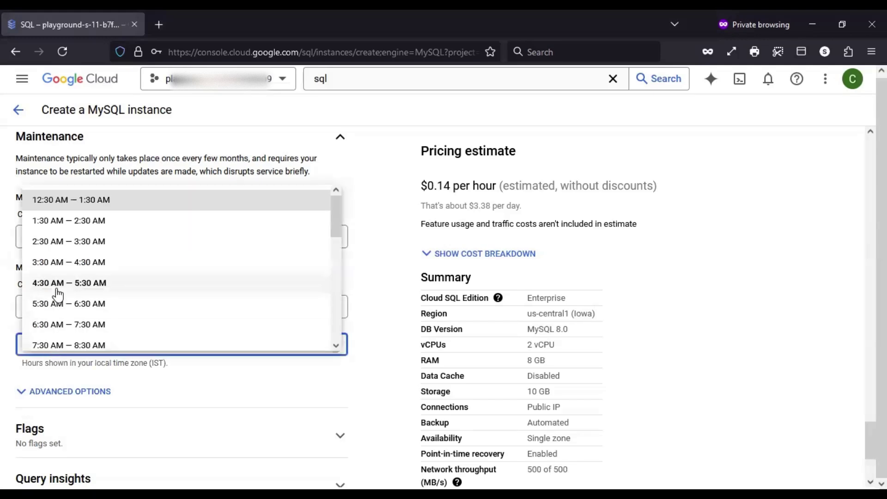
click(54, 283)
click(388, 321)
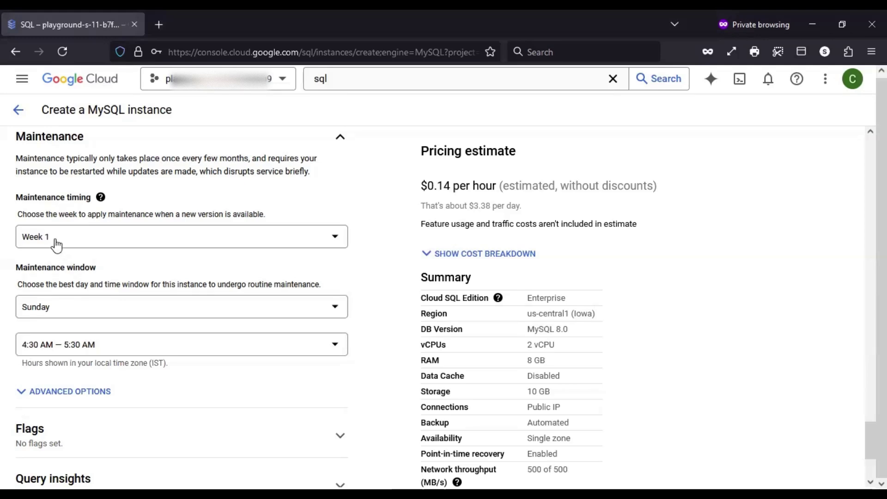
drag(316, 178, 15, 157)
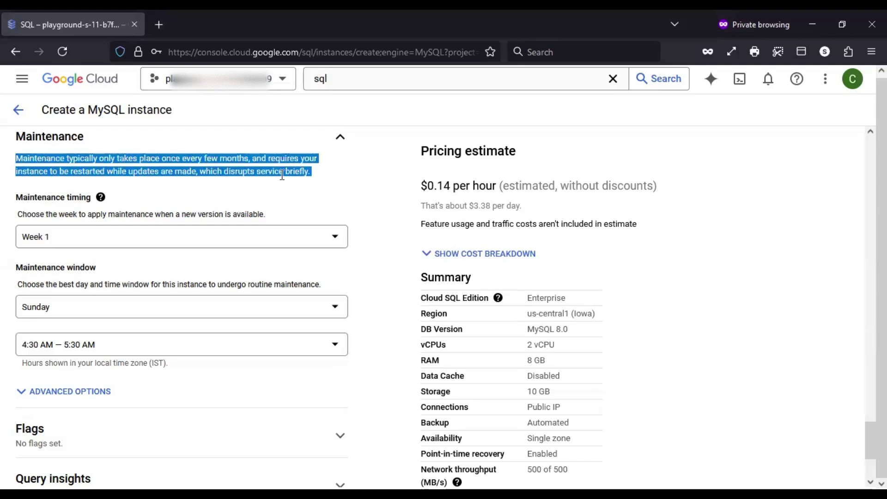
click(307, 180)
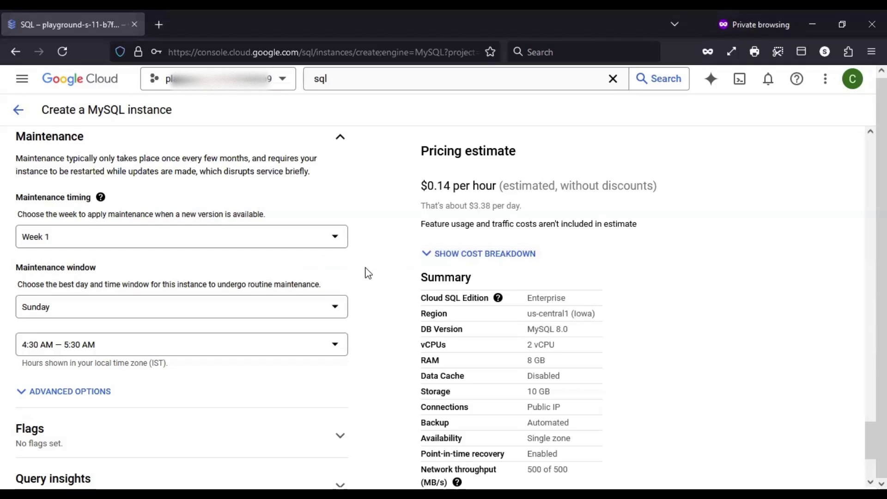
scroll(368, 272, up, 10)
scroll(354, 283, up, 10)
scroll(355, 284, up, 10)
scroll(355, 279, up, 5)
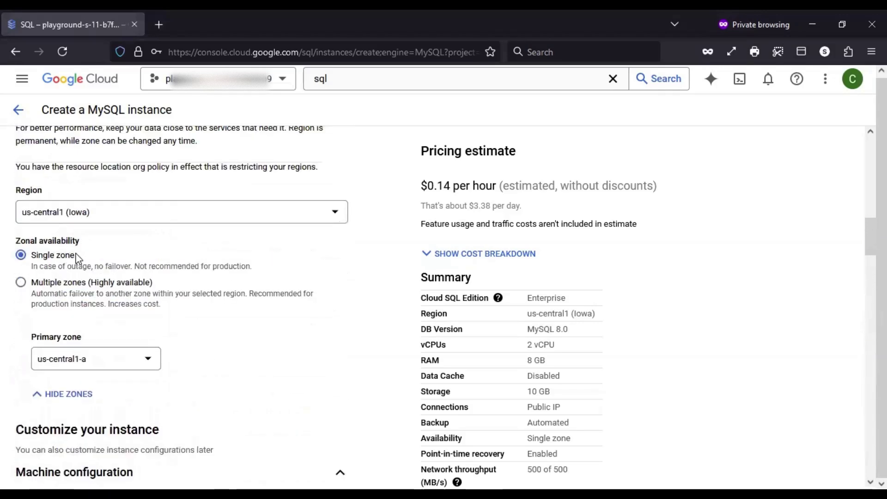
scroll(380, 297, down, 5)
scroll(382, 292, down, 15)
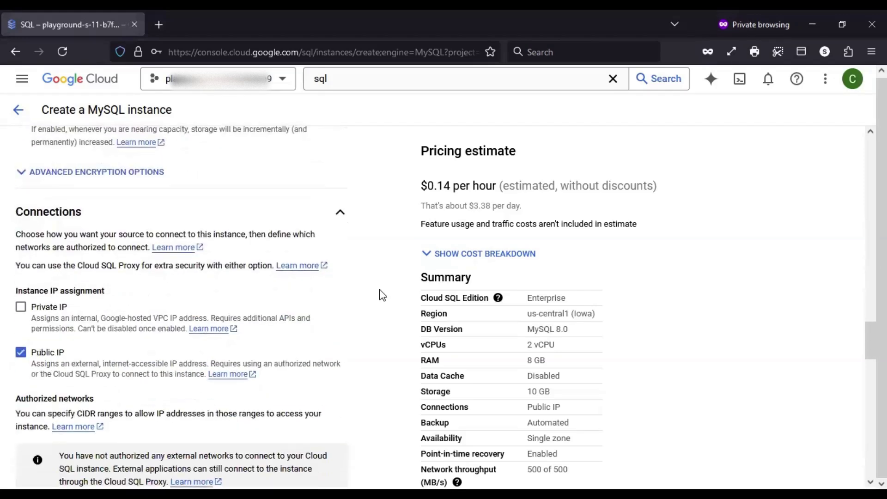
scroll(383, 296, down, 12)
scroll(380, 299, down, 7)
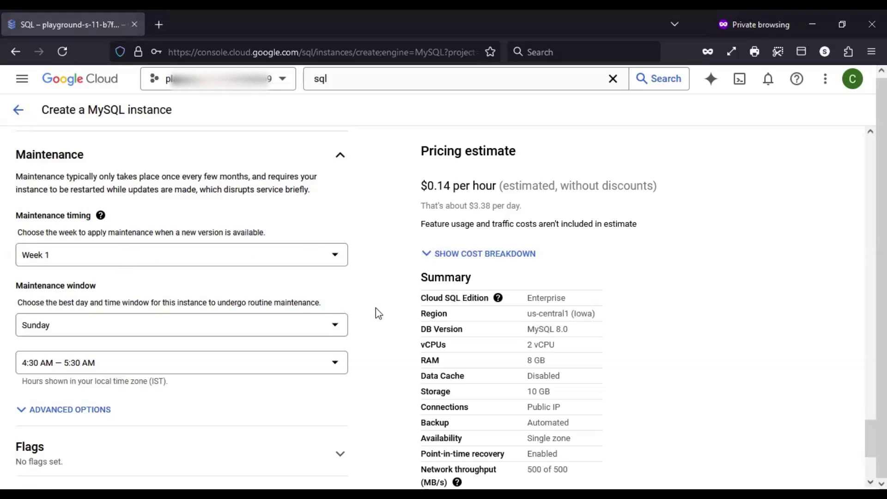
scroll(375, 308, down, 1)
scroll(376, 308, down, 3)
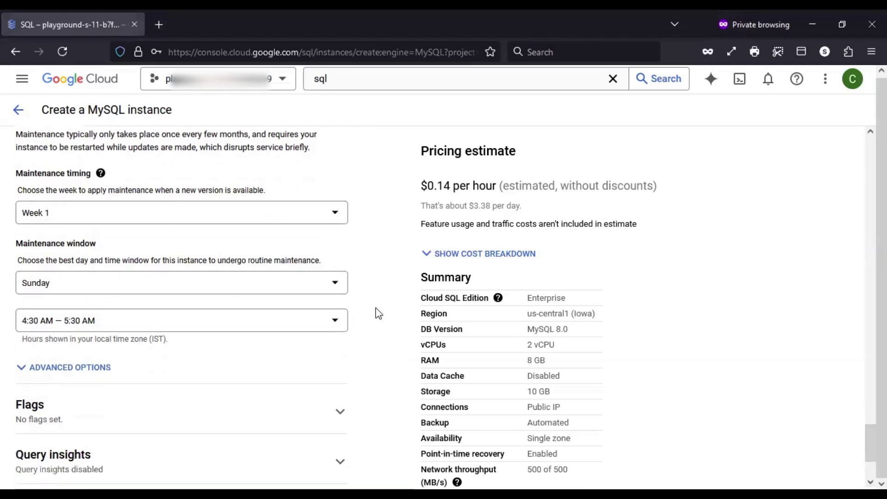
scroll(376, 308, up, 2)
scroll(376, 308, down, 3)
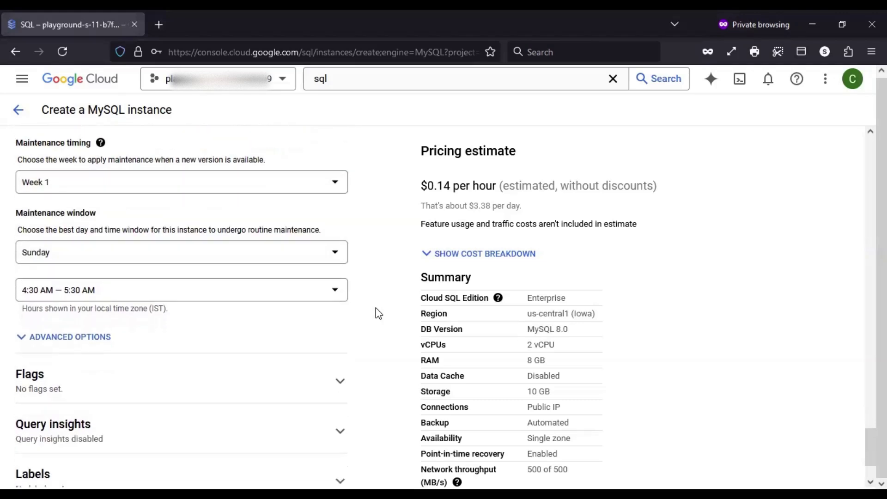
scroll(375, 308, up, 2)
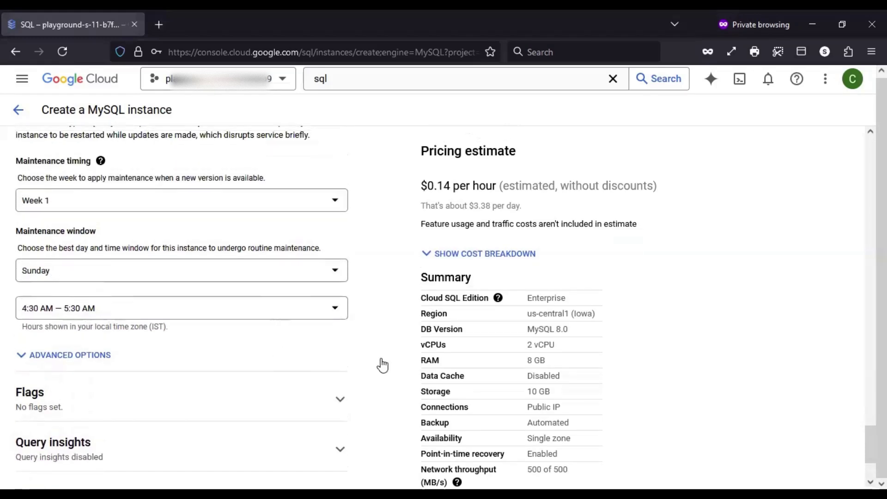
scroll(382, 365, down, 4)
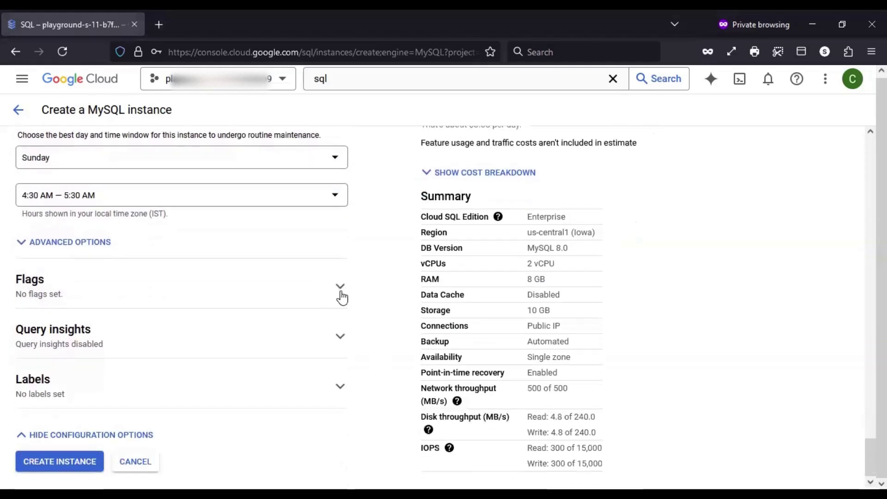
Expand the Flags section and add a new database flag entry
click(341, 287)
scroll(369, 277, down, 1)
click(227, 340)
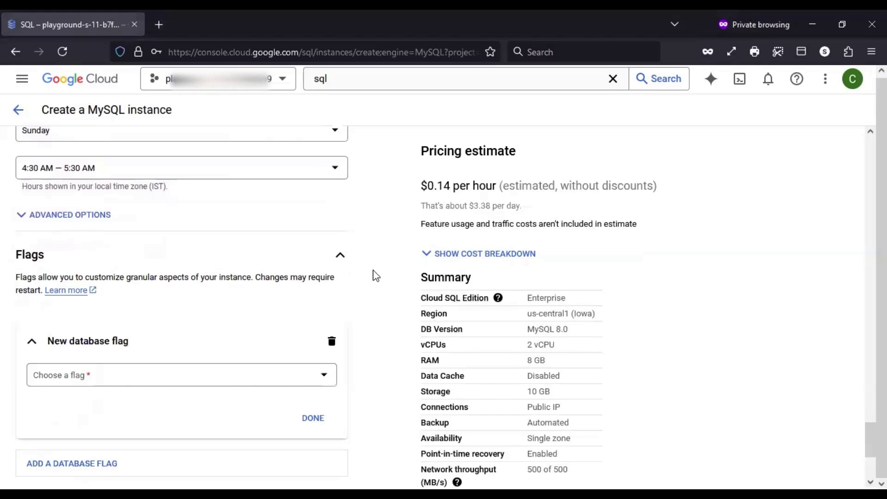
scroll(373, 277, down, 2)
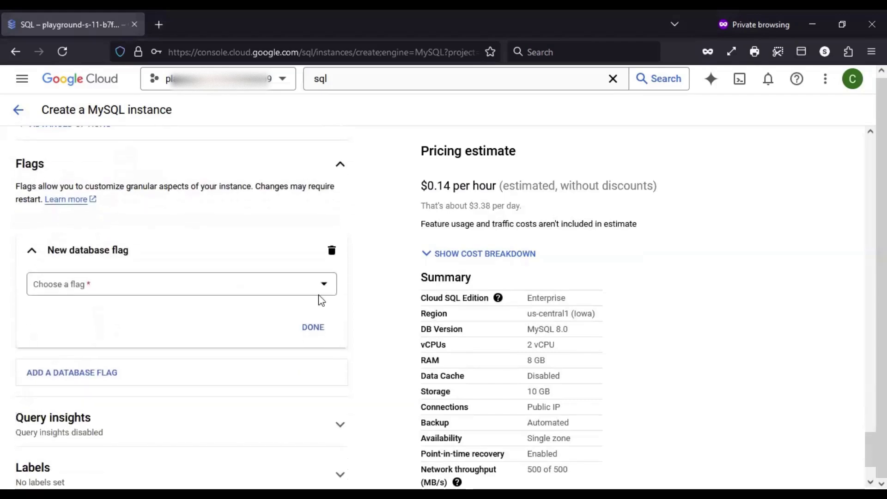
Open the Choose a flag list and scroll through the available MySQL flags
click(319, 293)
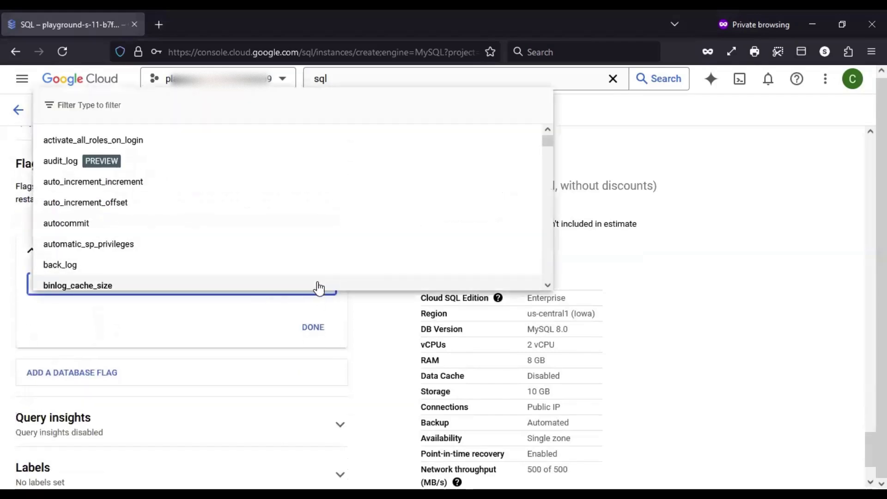
scroll(342, 183, down, 3)
scroll(343, 184, down, 5)
scroll(343, 184, up, 8)
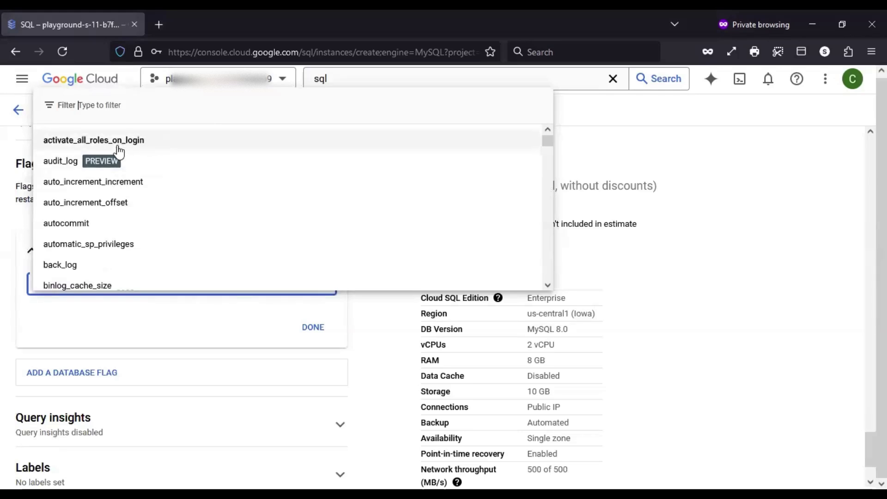
scroll(113, 233, down, 1)
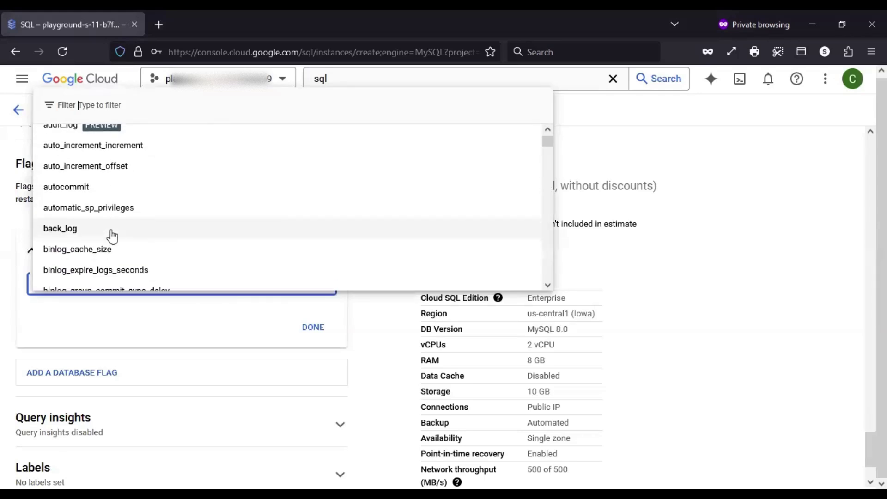
scroll(113, 236, down, 1)
scroll(112, 236, down, 2)
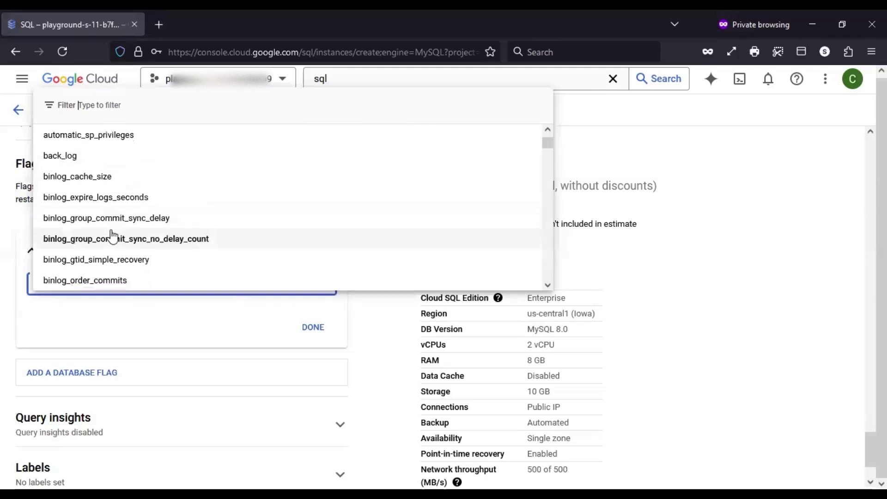
scroll(113, 236, down, 1)
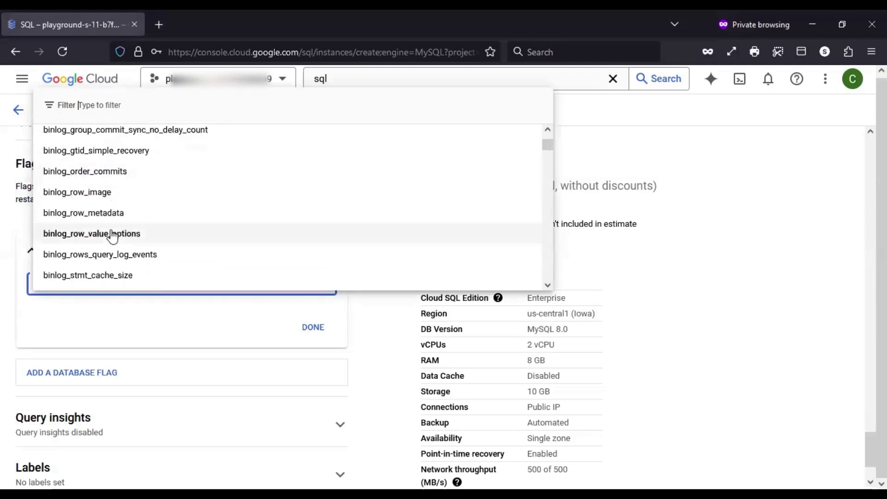
scroll(113, 235, down, 1)
scroll(112, 236, down, 1)
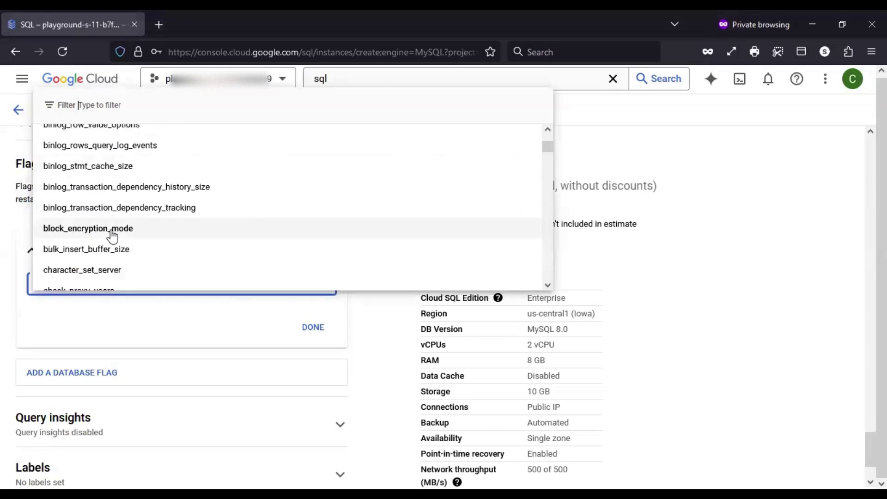
scroll(112, 237, down, 1)
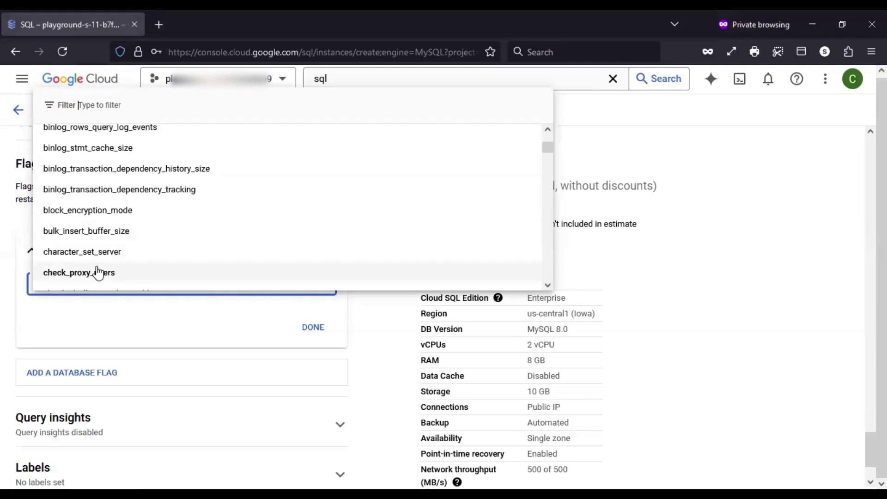
click(121, 231)
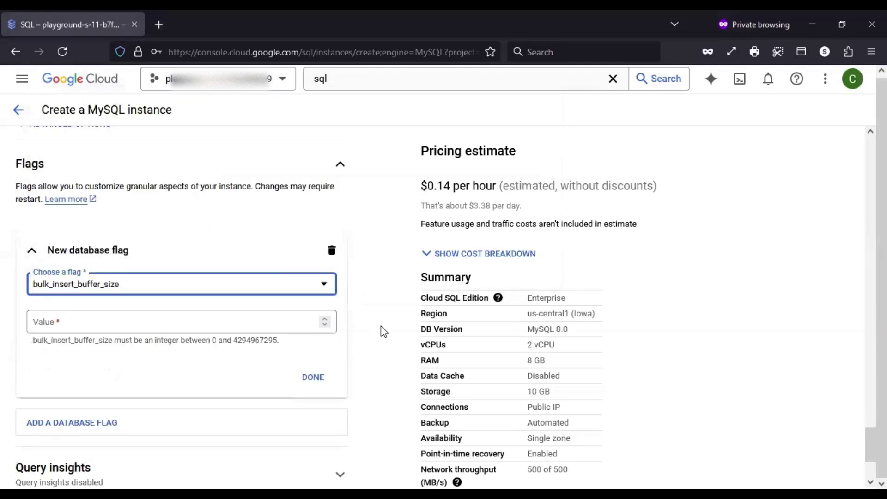
click(204, 325)
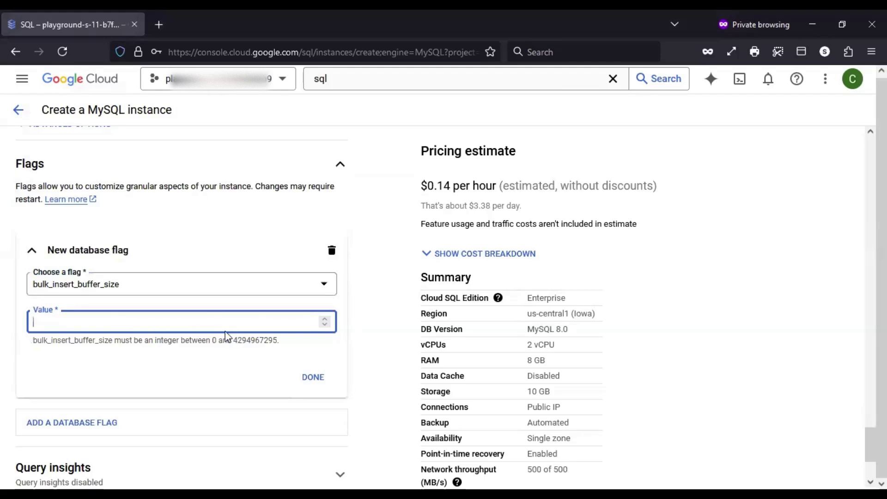
text(10000)
click(383, 328)
drag(28, 341, 278, 342)
click(370, 337)
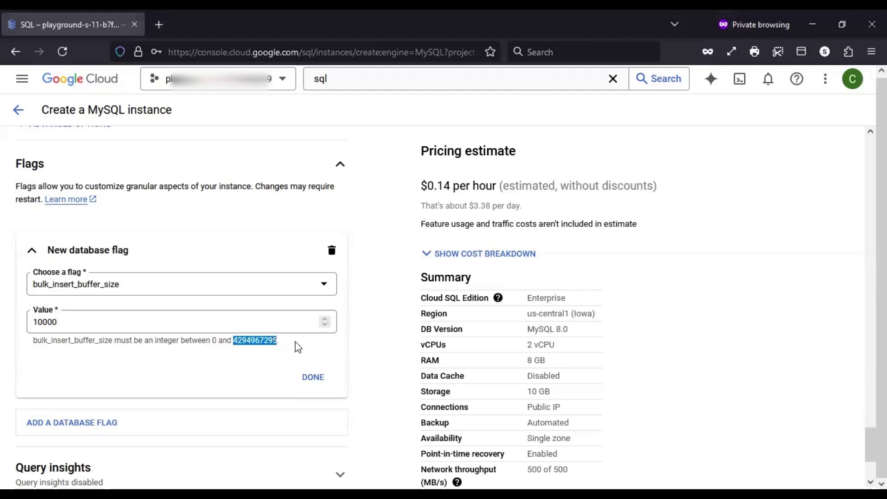
click(375, 342)
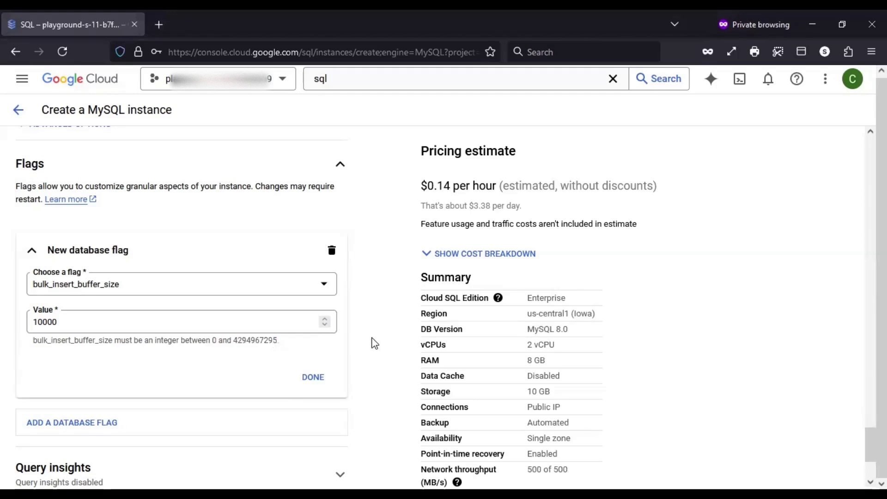
scroll(374, 343, up, 10)
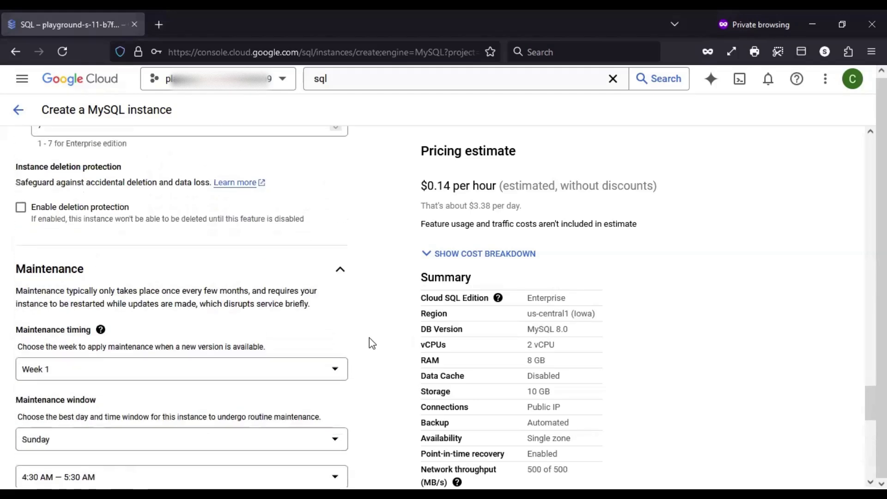
scroll(372, 343, up, 15)
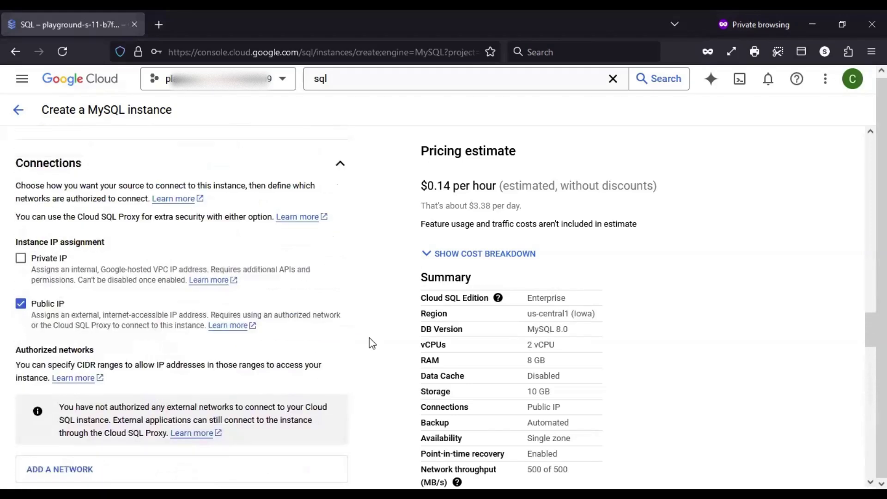
scroll(372, 343, up, 15)
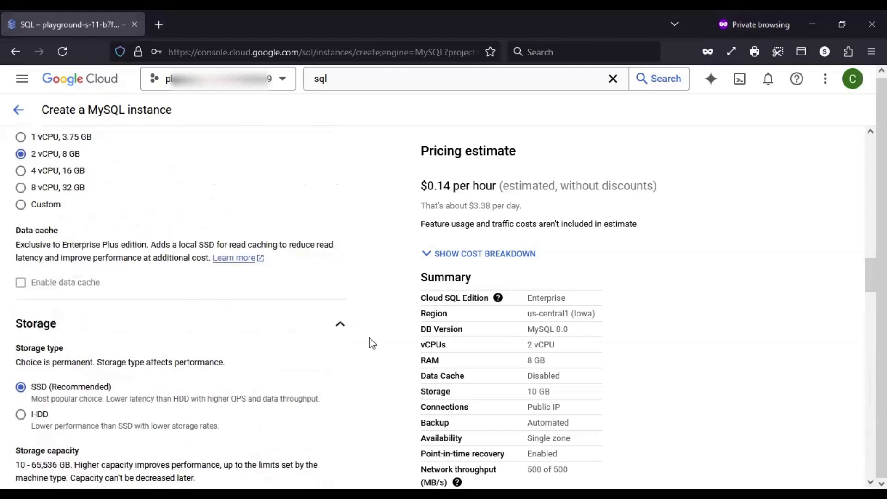
scroll(373, 343, up, 15)
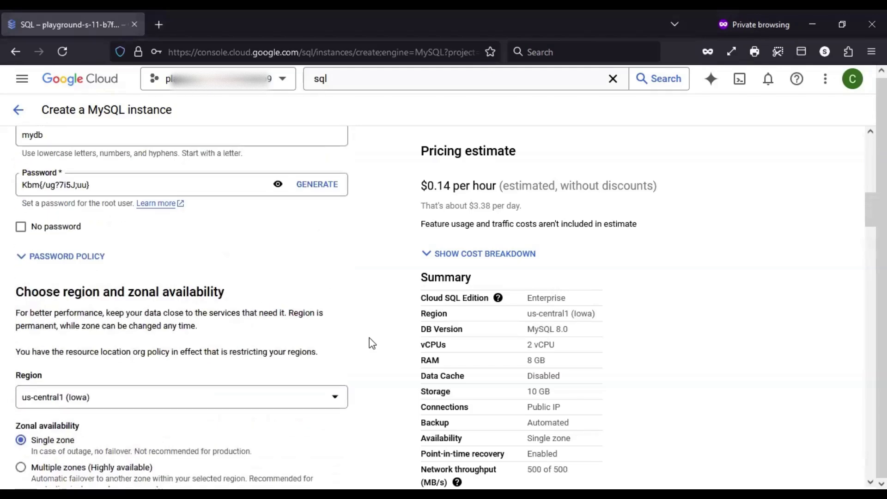
scroll(373, 343, up, 5)
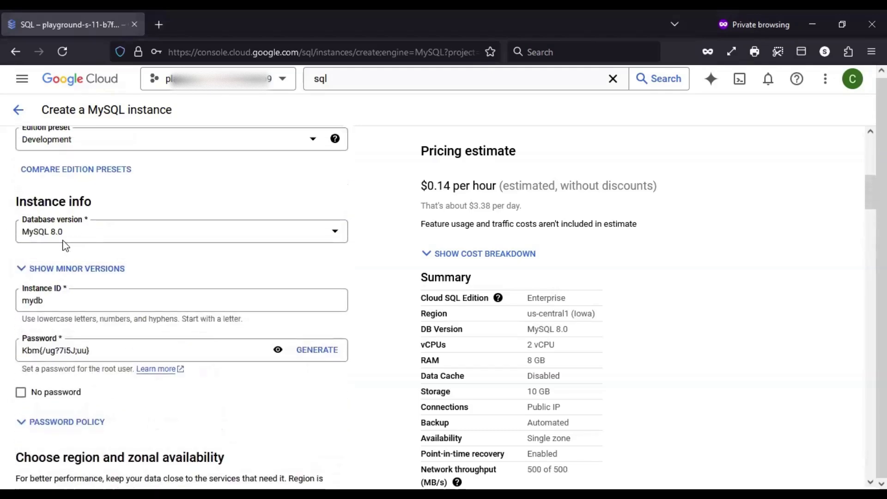
scroll(372, 343, down, 20)
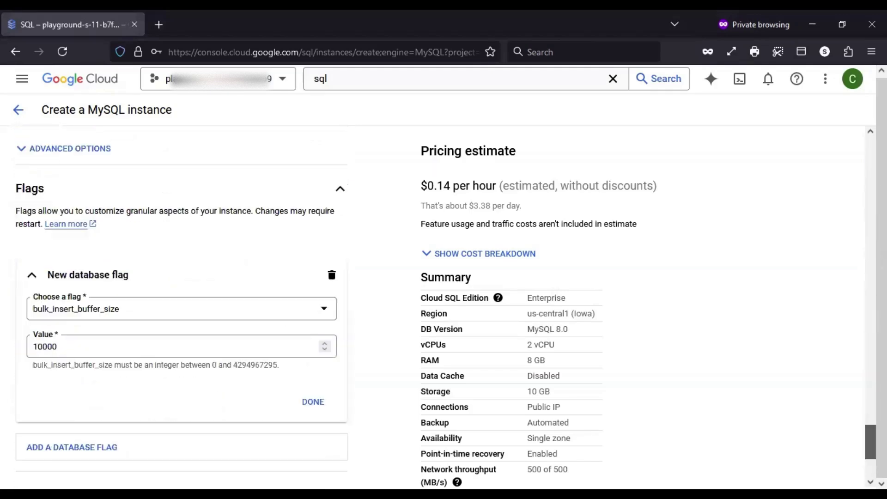
scroll(372, 344, down, 2)
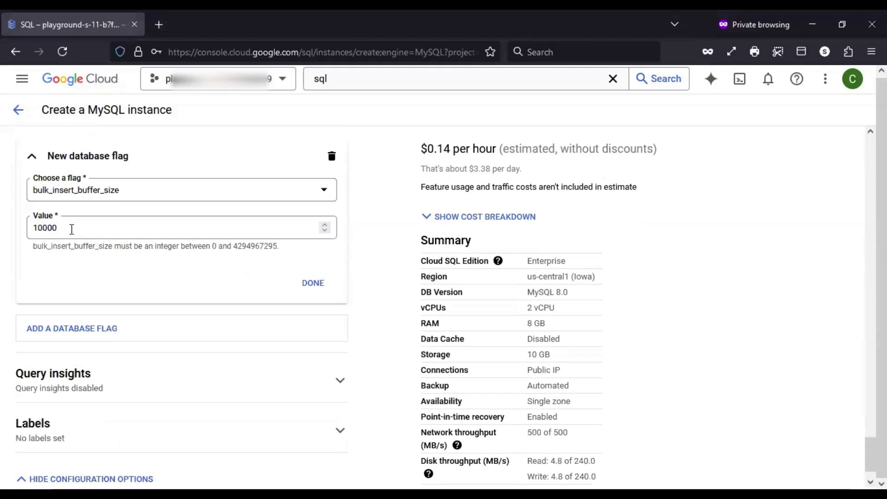
scroll(334, 273, down, 2)
Confirm the bulk_insert_buffer_size flag at 10000 and expand the Query insights settings
click(309, 244)
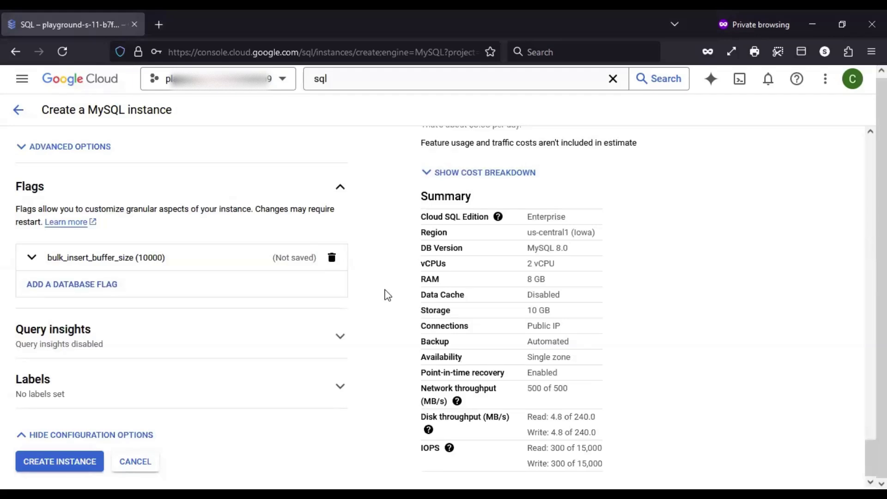
click(331, 338)
scroll(362, 283, down, 2)
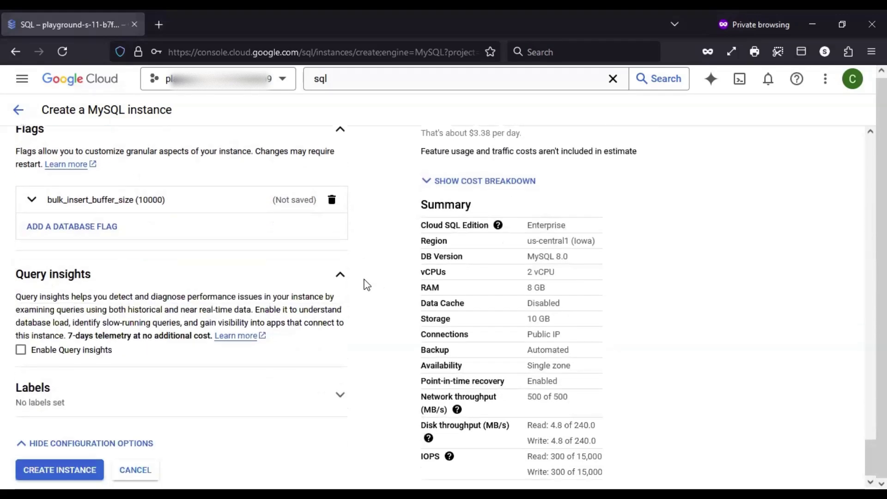
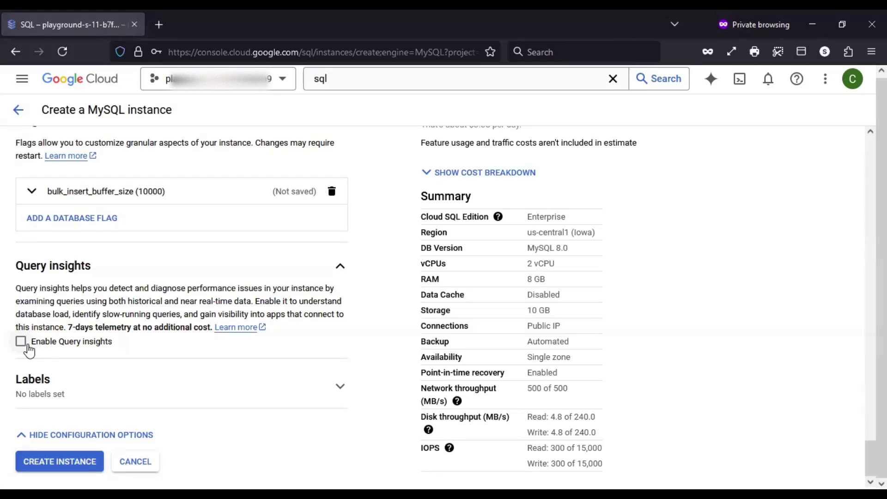
Turn on Enable Query insights, noting the free 7-day telemetry, and scroll to its additional features
drag(64, 327, 214, 325)
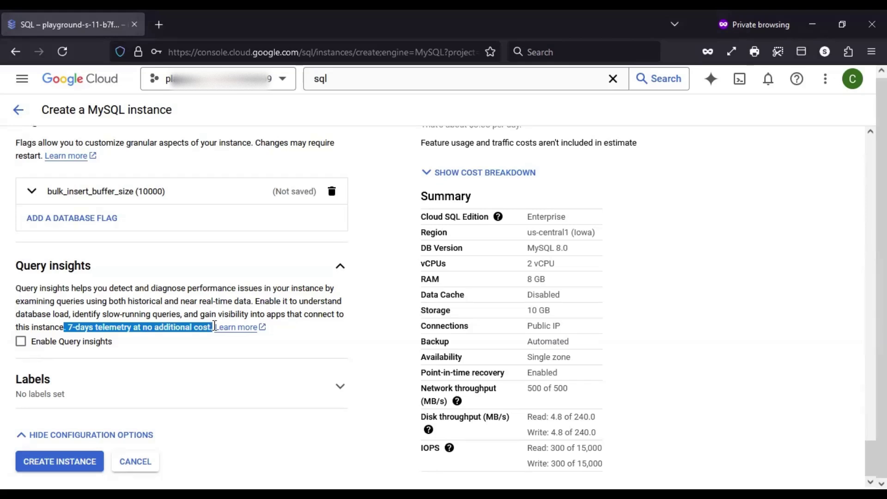
click(354, 326)
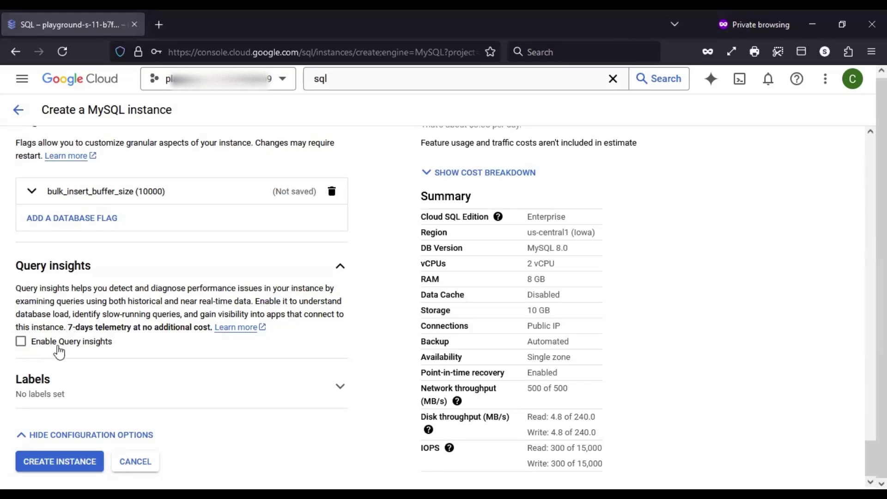
click(59, 348)
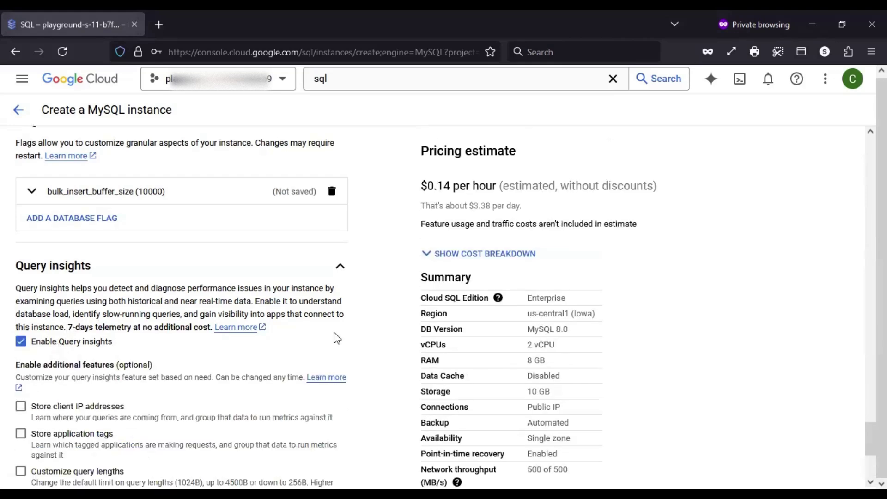
scroll(338, 334, down, 1)
scroll(339, 335, down, 3)
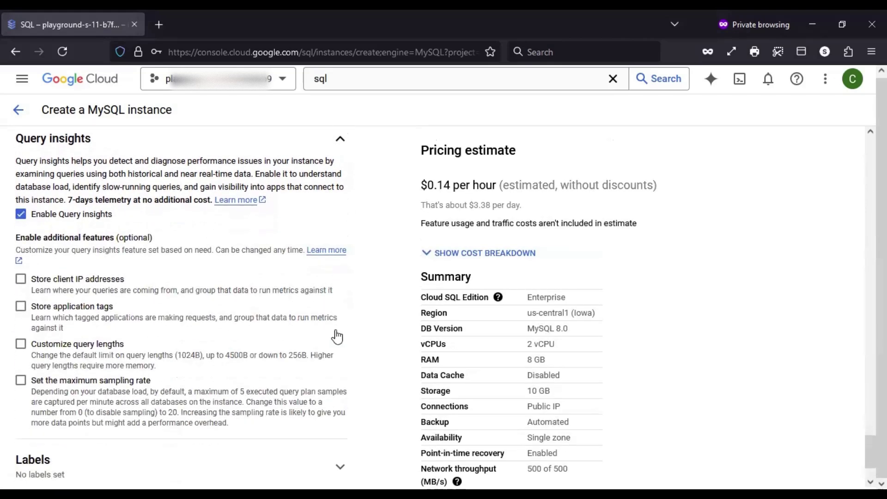
scroll(337, 336, down, 1)
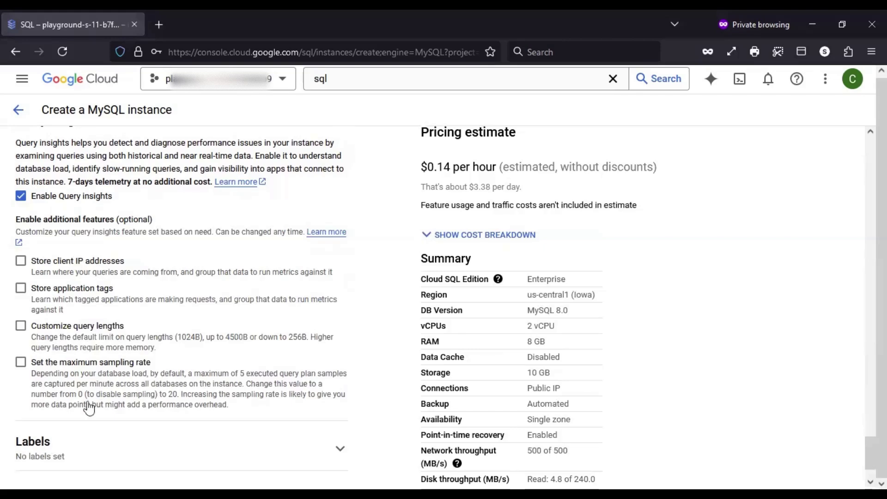
Check Store client IP addresses, Store application tags and Customize query lengths, keeping 1024
click(53, 271)
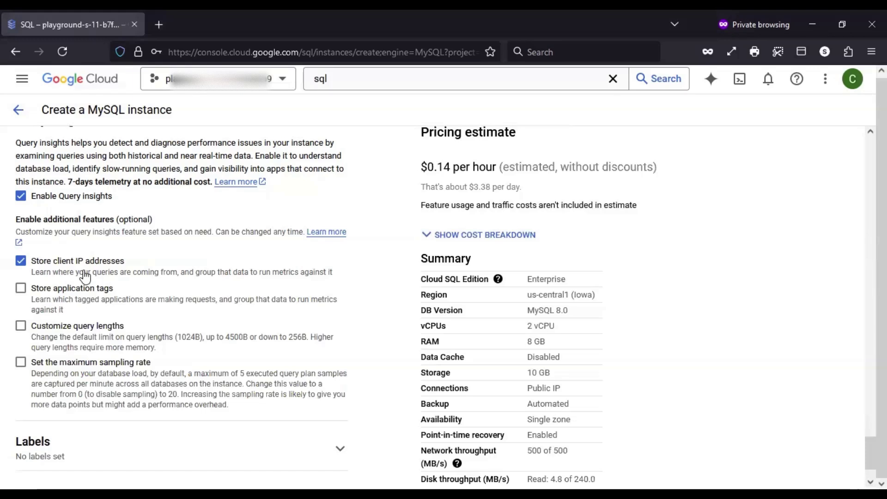
click(49, 289)
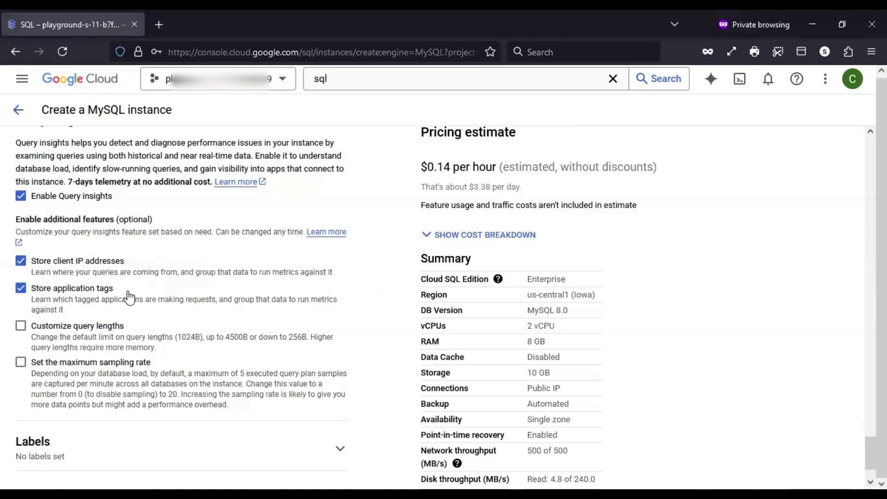
click(62, 329)
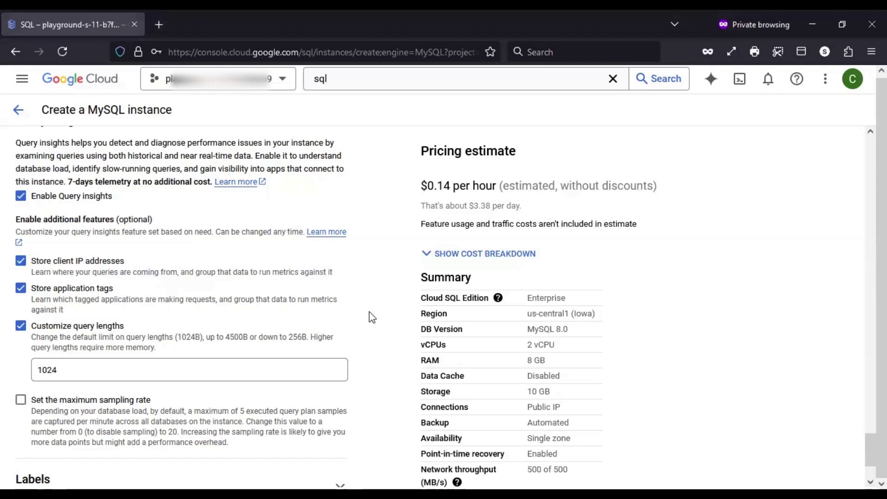
click(78, 368)
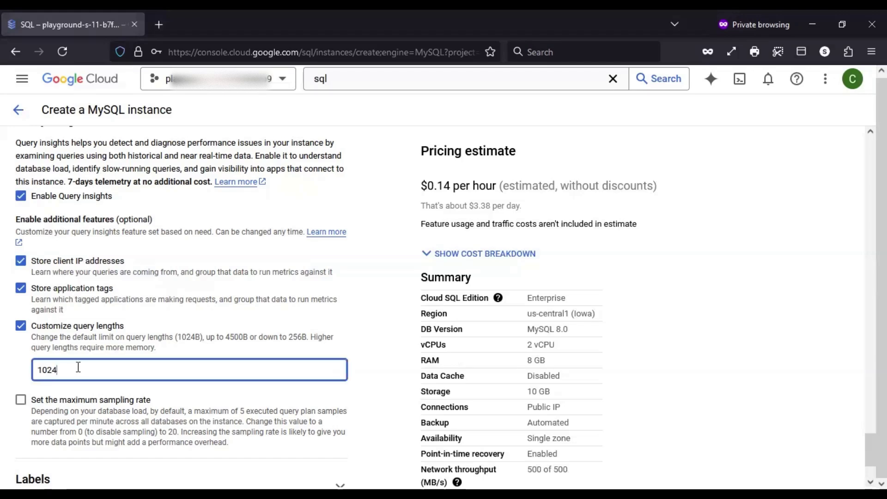
click(18, 327)
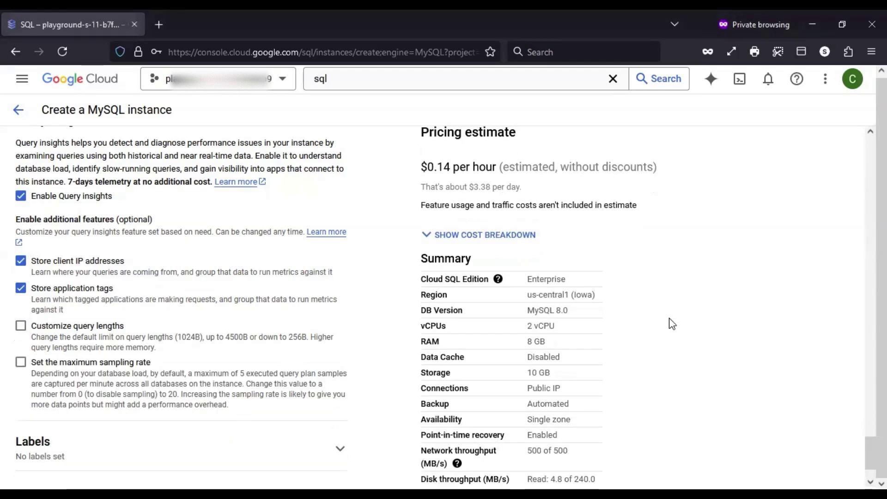
click(49, 329)
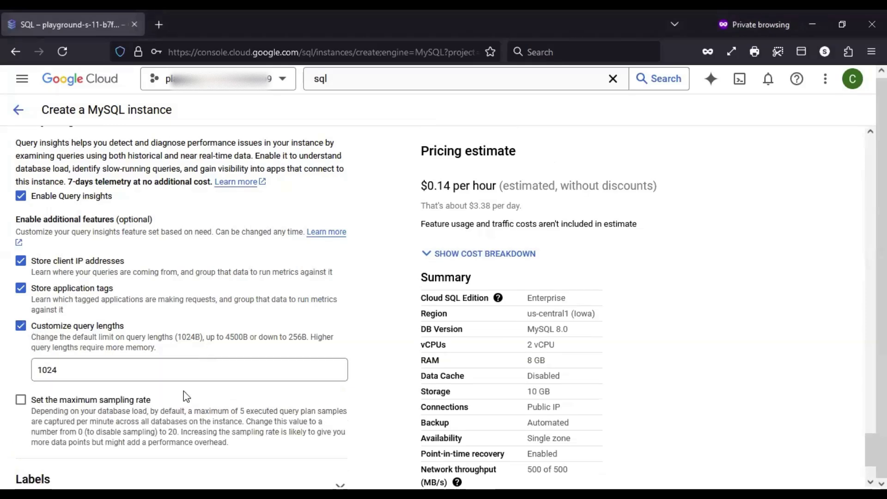
scroll(198, 384, down, 2)
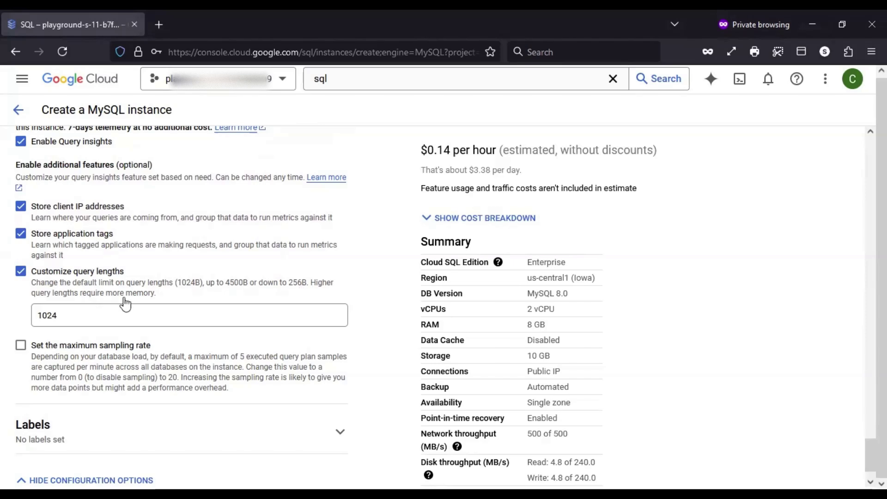
scroll(125, 303, down, 1)
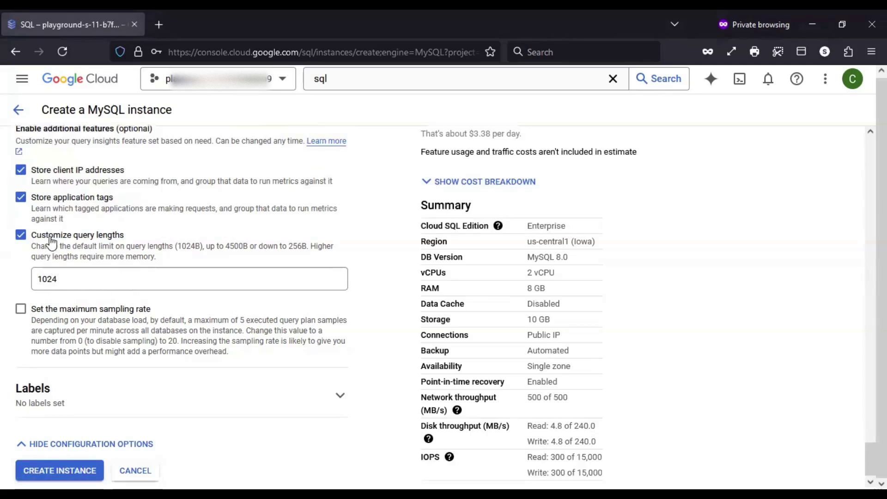
Uncheck Customize query lengths and check Set the maximum sampling rate instead
click(51, 239)
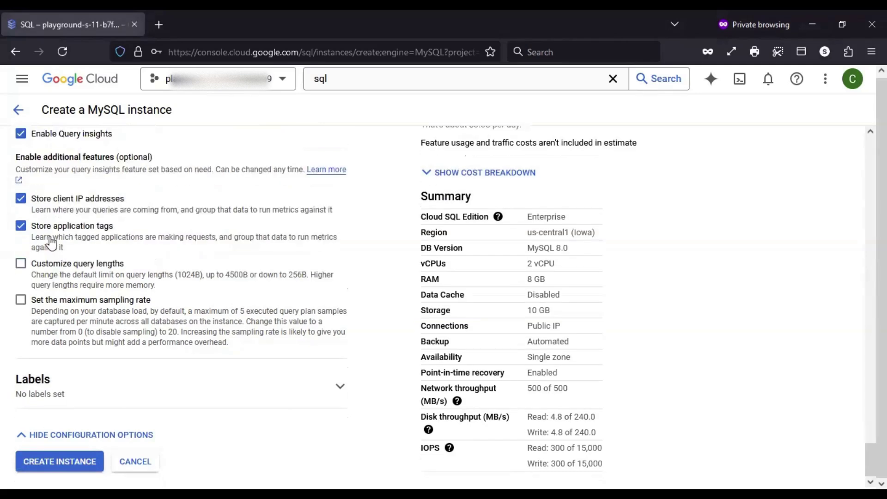
click(81, 303)
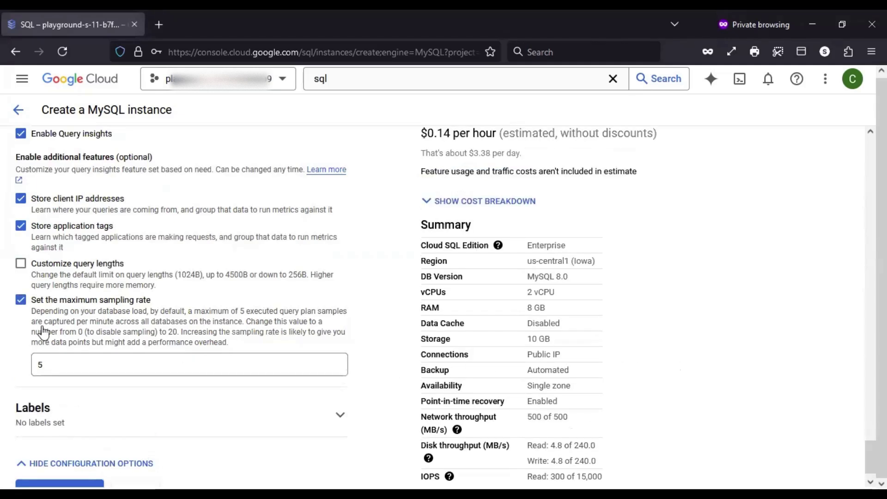
scroll(382, 361, down, 1)
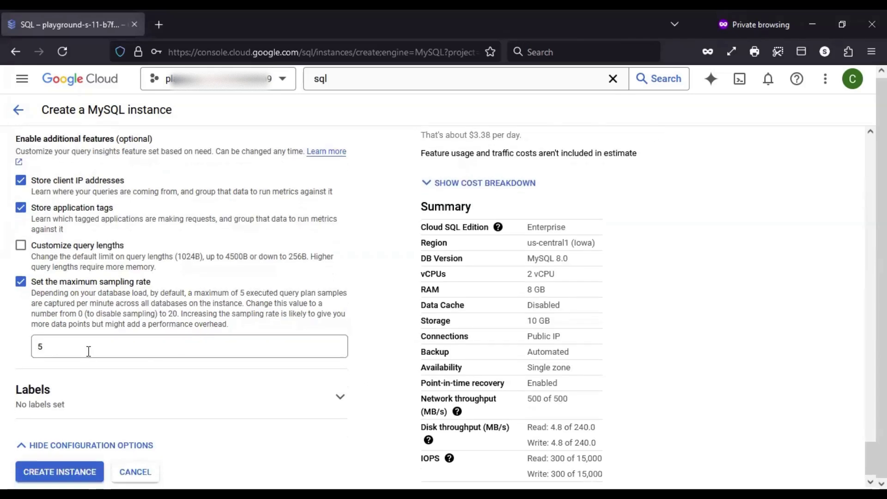
Leave the maximum sampling rate value at 5
drag(52, 348, 18, 351)
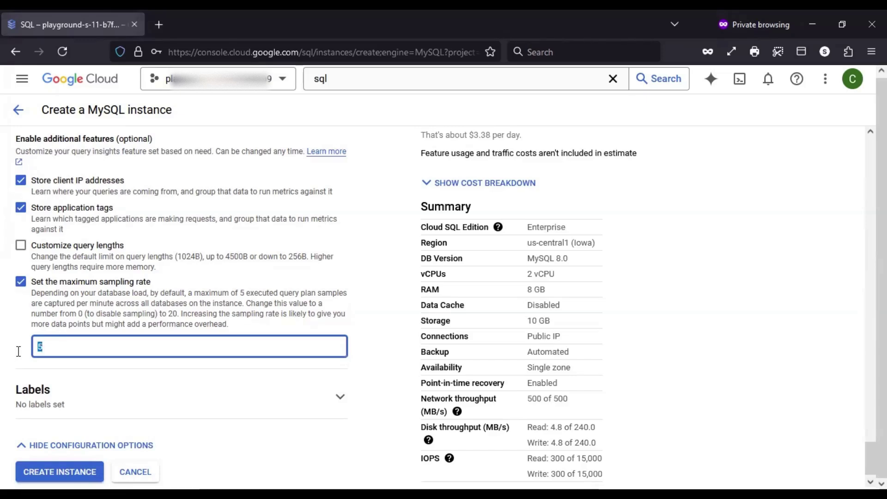
click(72, 351)
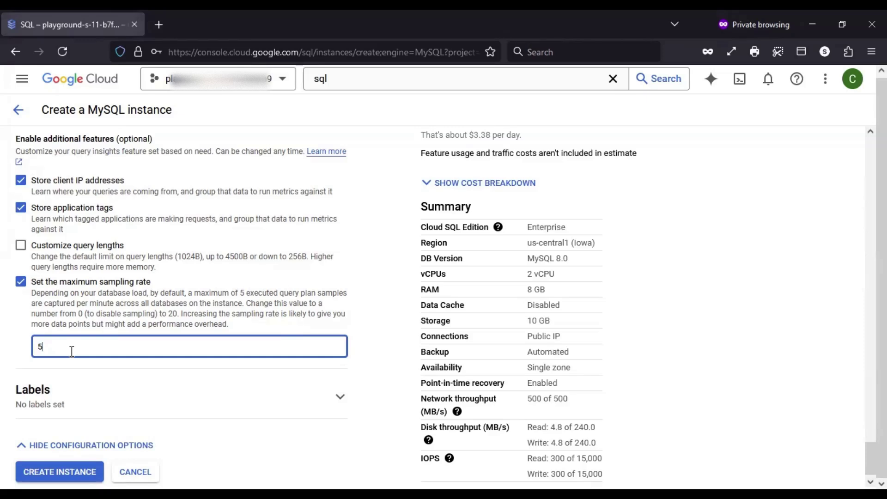
drag(71, 351, 35, 351)
click(369, 350)
click(76, 346)
drag(65, 349, 24, 351)
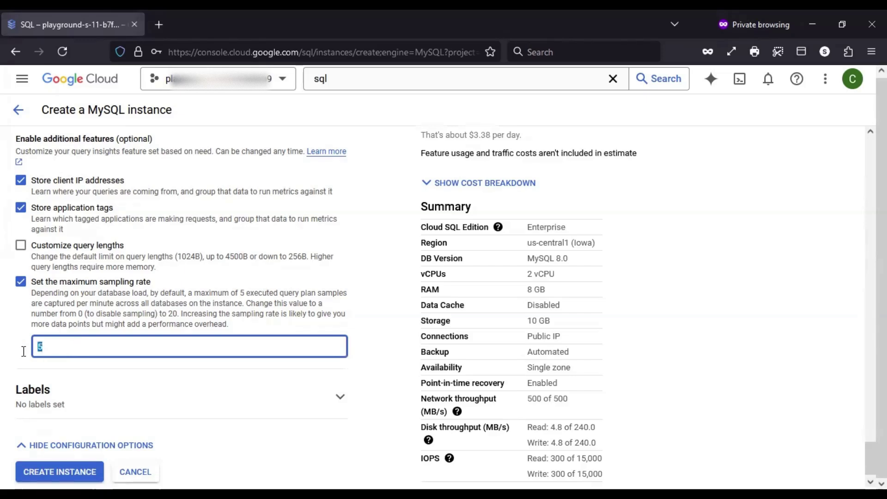
click(53, 352)
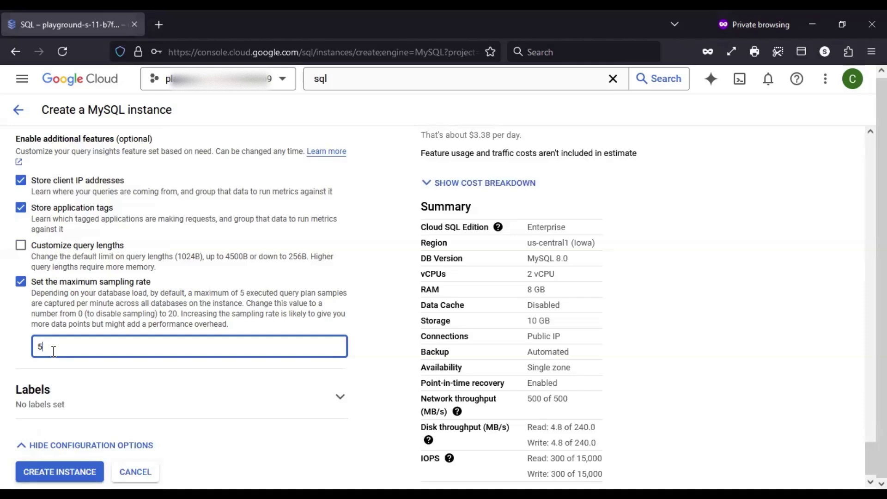
click(9, 352)
drag(49, 349, 27, 351)
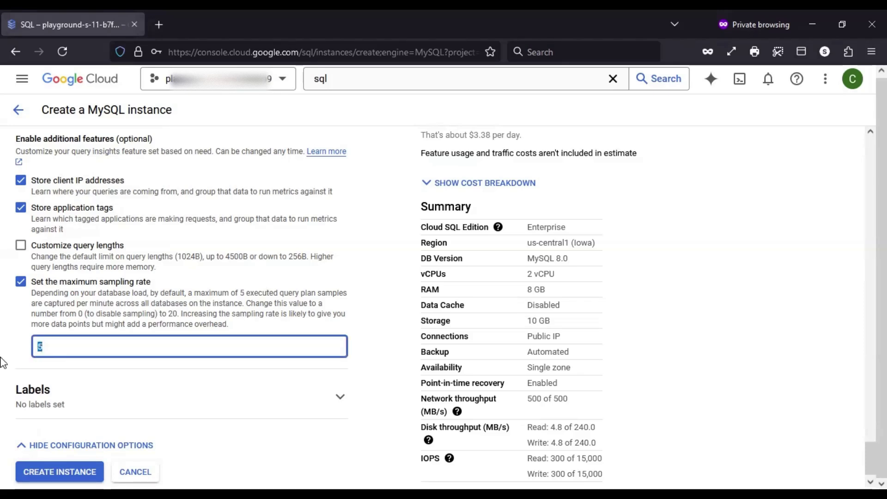
click(384, 345)
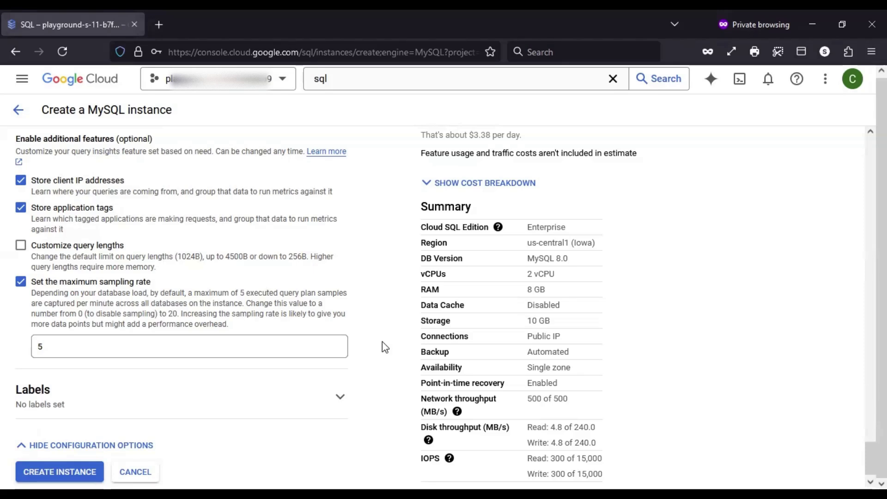
scroll(383, 344, down, 1)
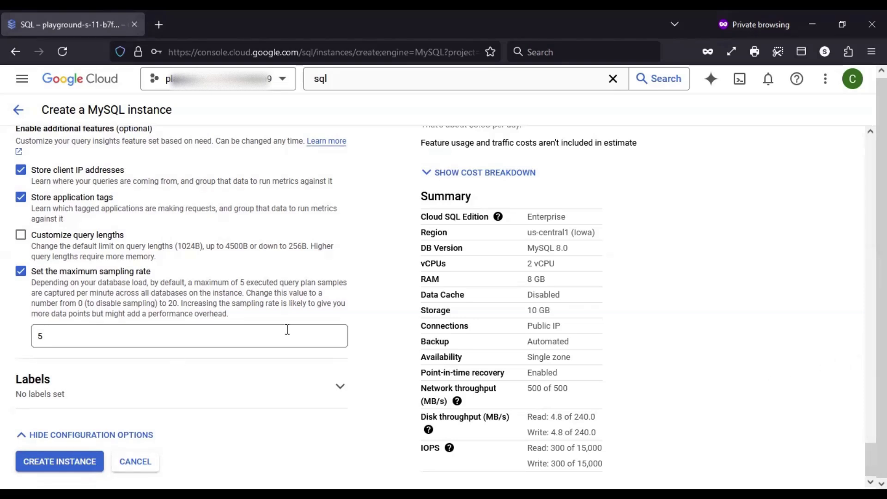
Under Labels, add a label with key env and value test
click(336, 388)
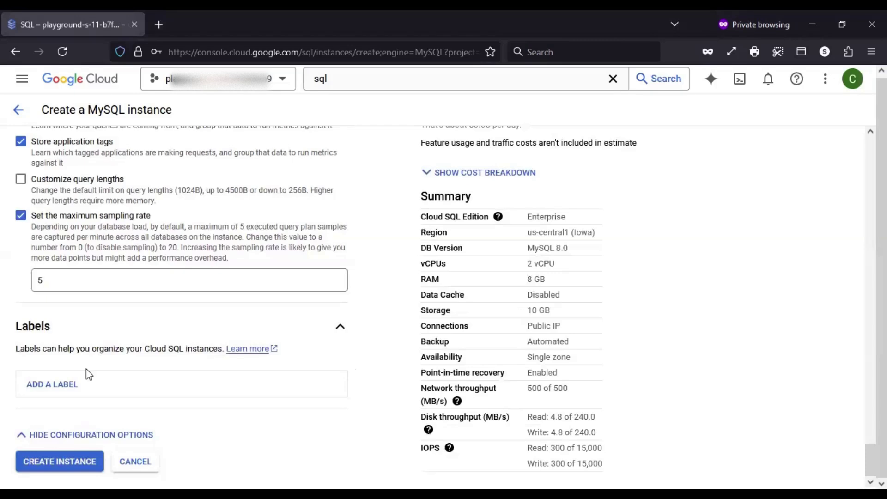
click(48, 397)
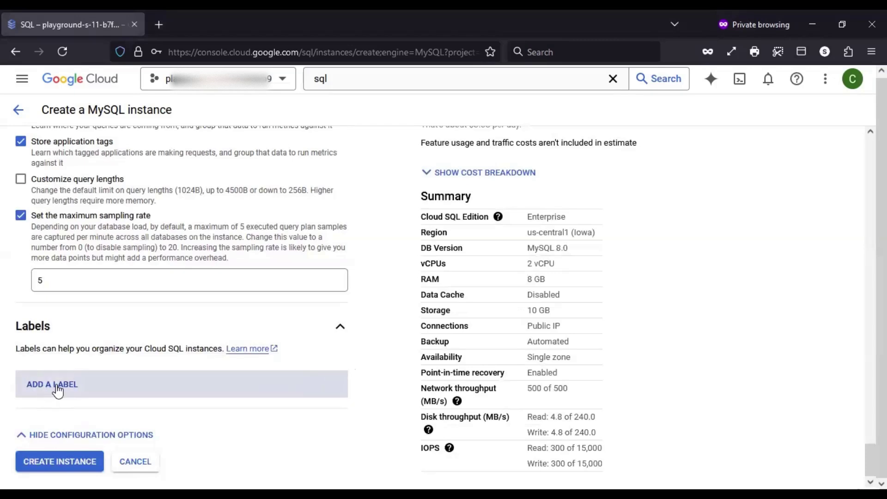
scroll(99, 369, down, 2)
click(107, 347)
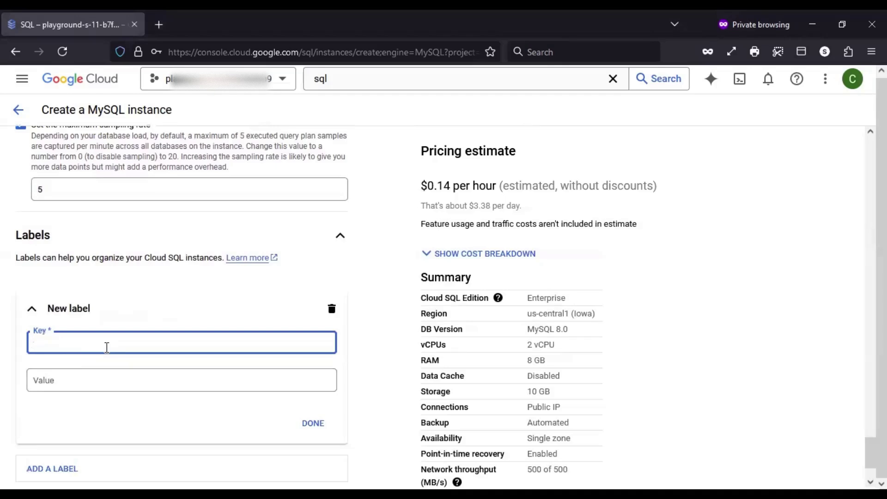
text(env)
click(94, 373)
text(test)
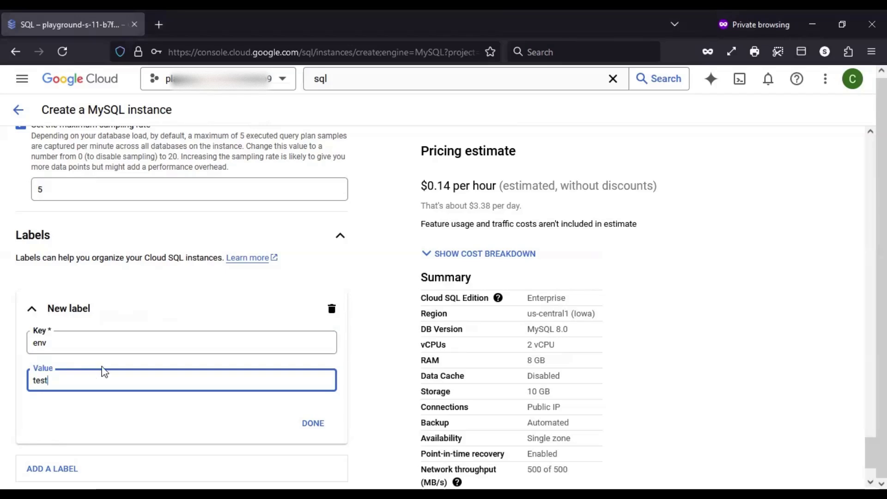
click(335, 414)
click(317, 421)
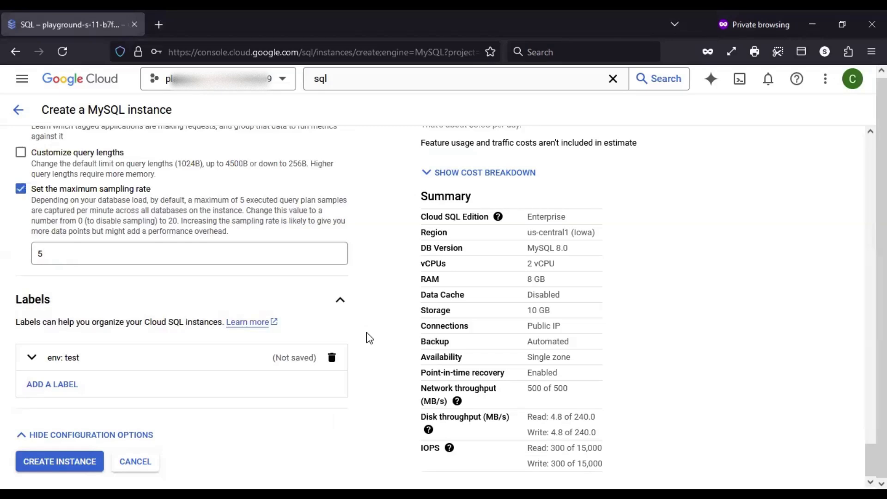
scroll(370, 340, up, 6)
scroll(369, 340, up, 12)
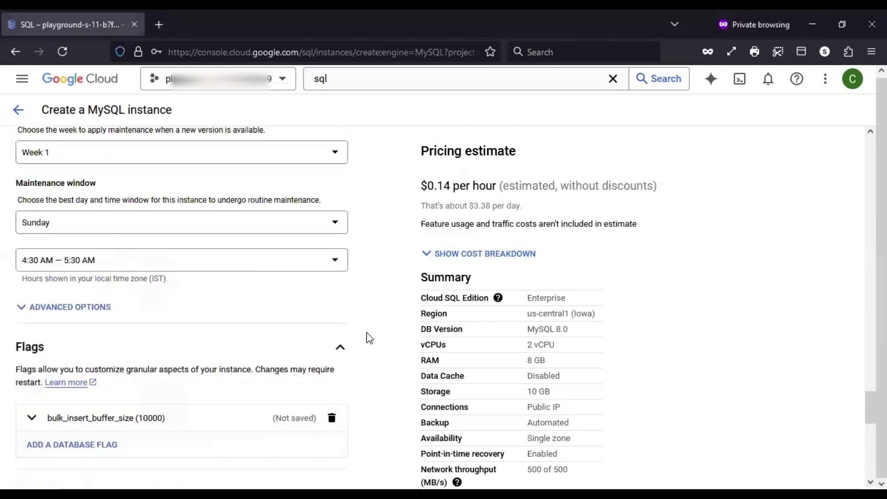
scroll(369, 339, up, 12)
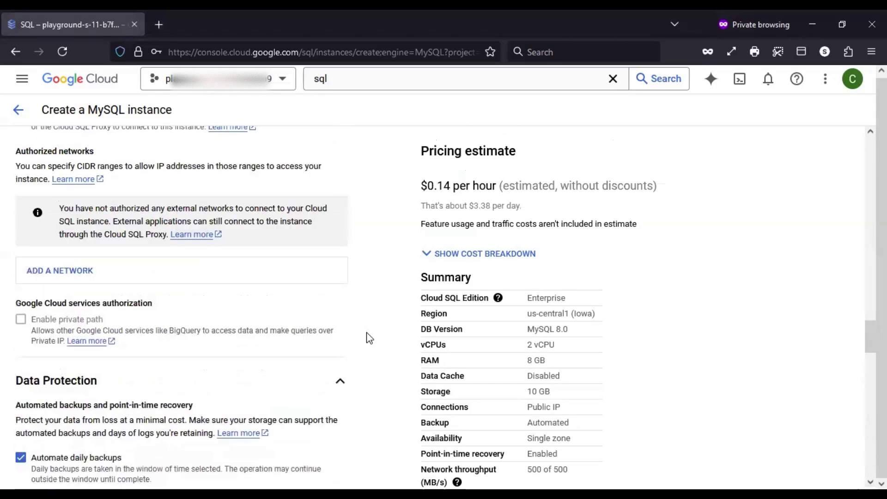
scroll(370, 338, up, 12)
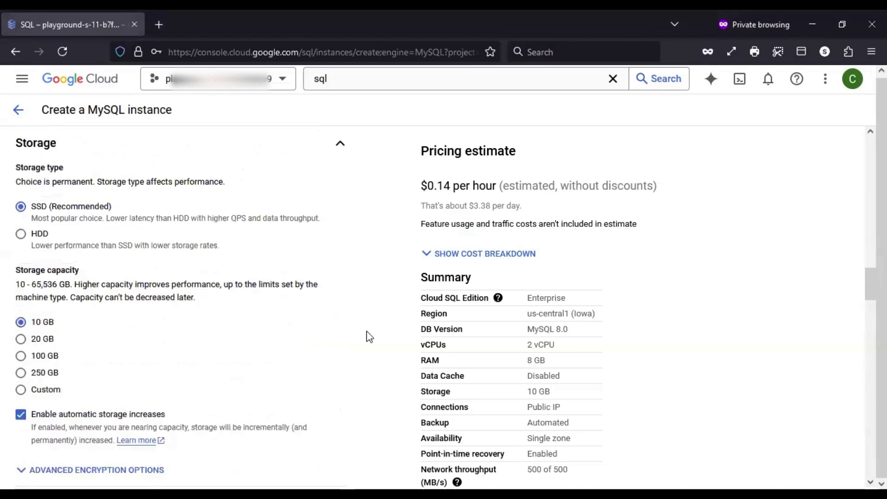
scroll(369, 335, up, 2)
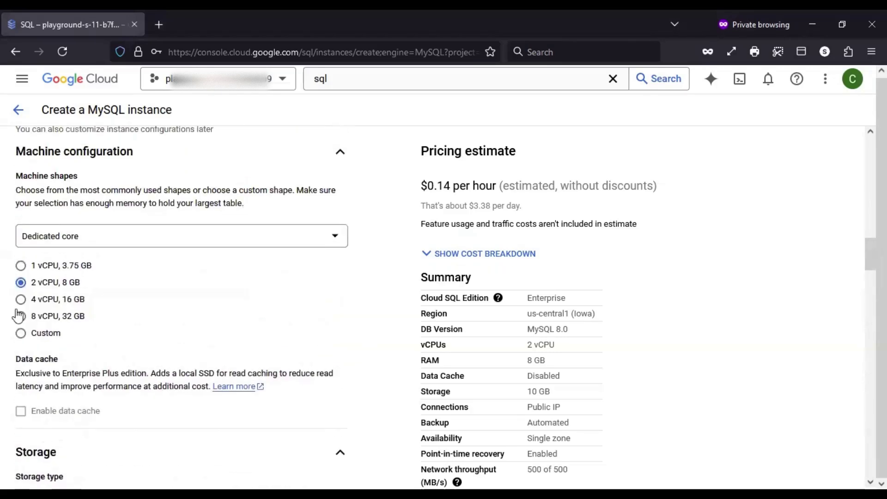
scroll(389, 293, up, 10)
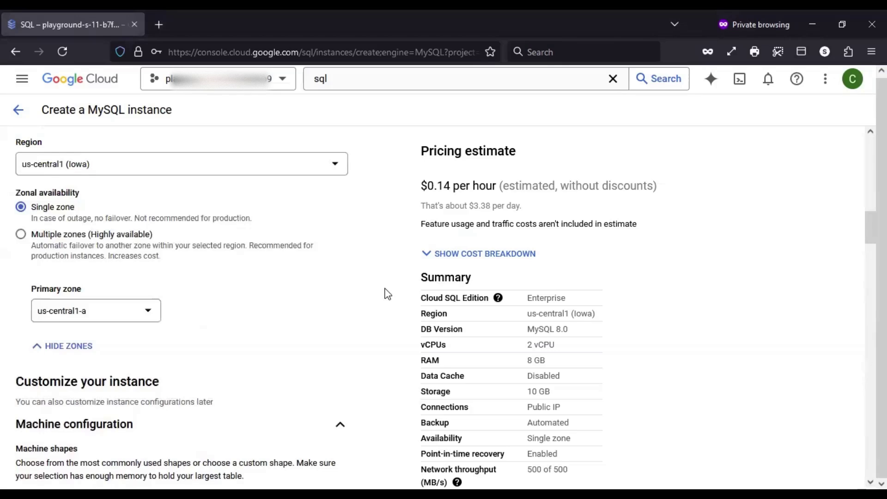
scroll(388, 296, up, 5)
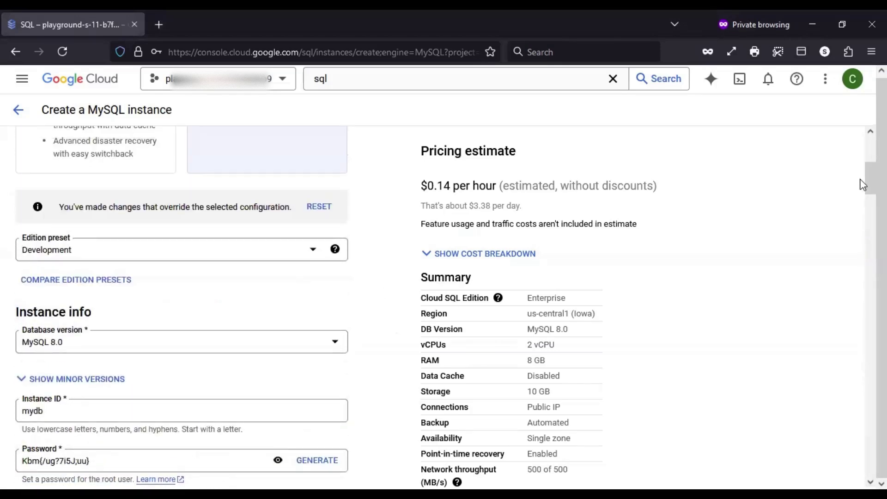
drag(871, 183, 870, 198)
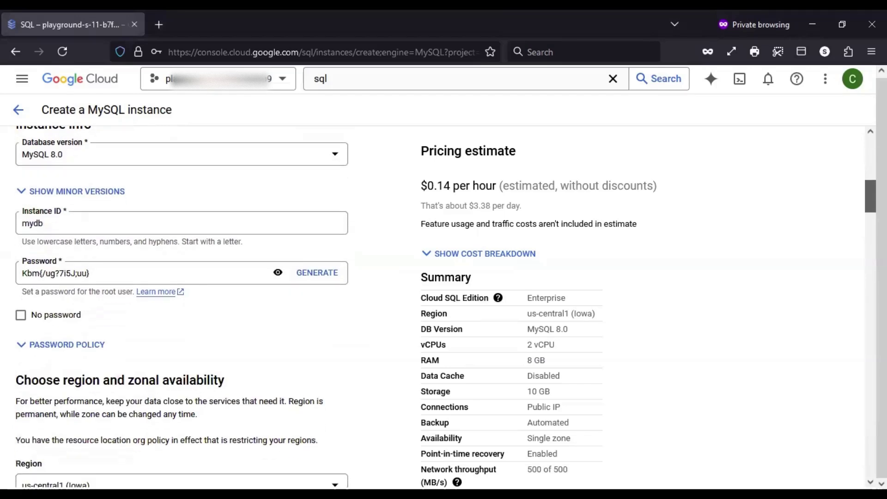
scroll(204, 305, down, 2)
scroll(203, 305, down, 4)
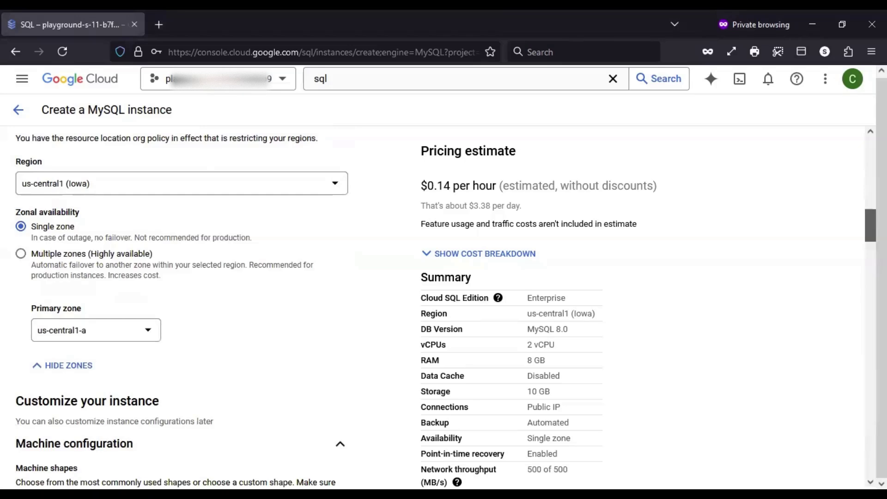
Change the primary zone from us-central1-a to Any
click(83, 338)
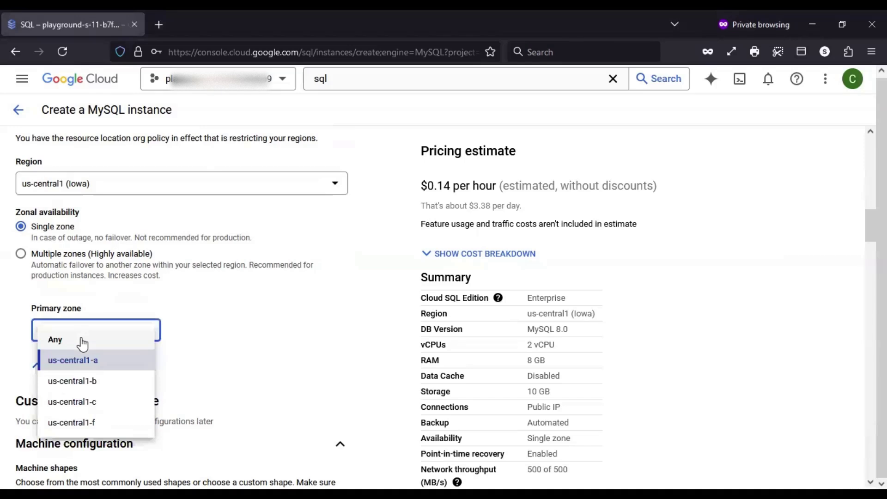
click(253, 364)
click(131, 341)
click(91, 340)
click(285, 325)
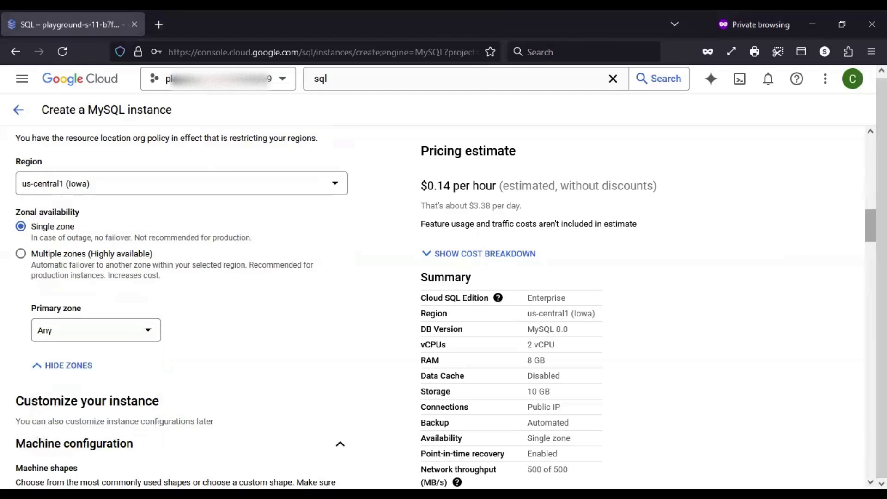
scroll(871, 231, down, 5)
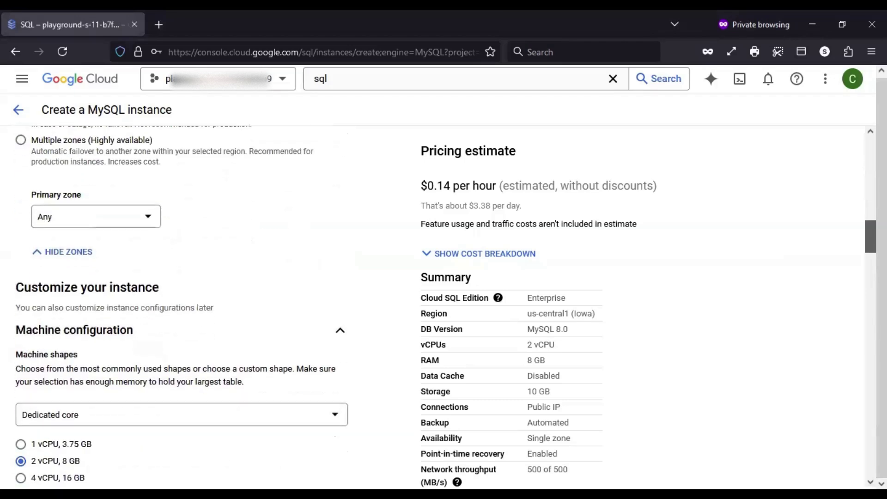
scroll(870, 250, down, 1)
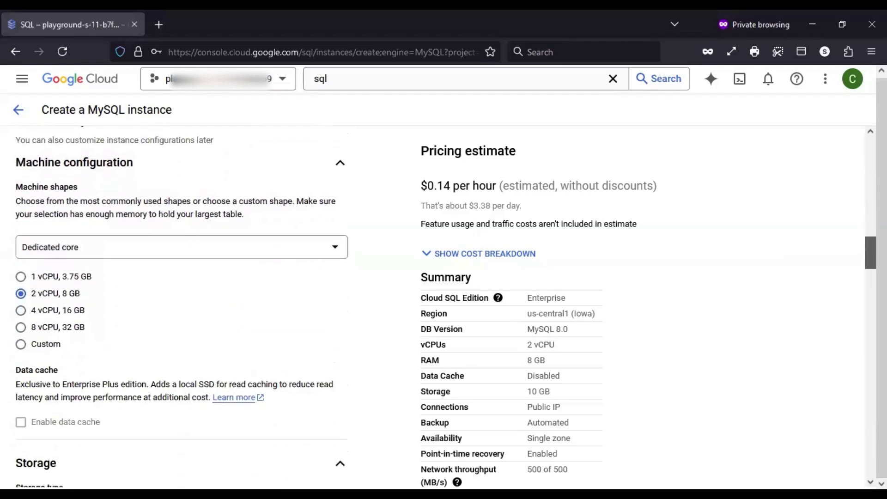
scroll(870, 259, down, 1)
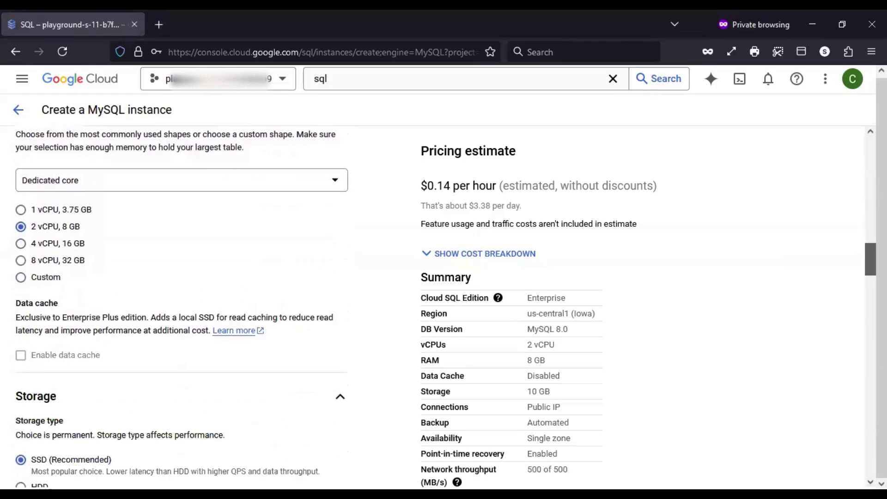
scroll(181, 305, down, 4)
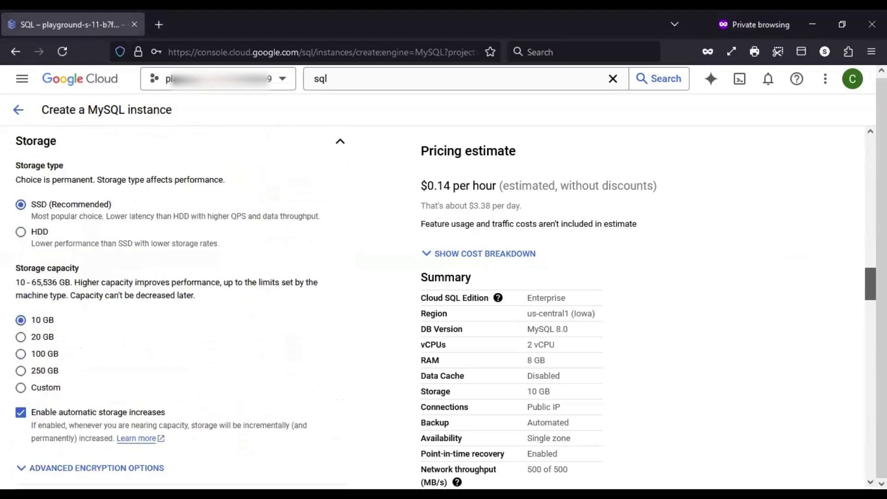
scroll(180, 305, down, 1)
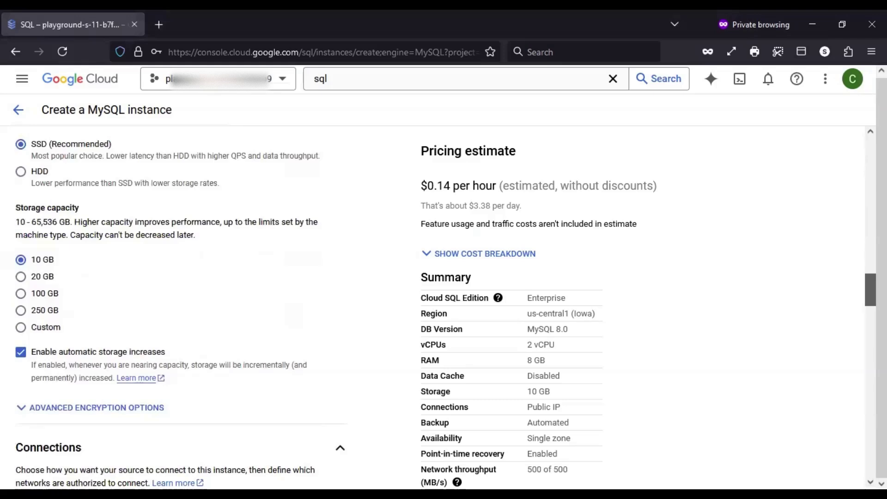
scroll(181, 304, down, 2)
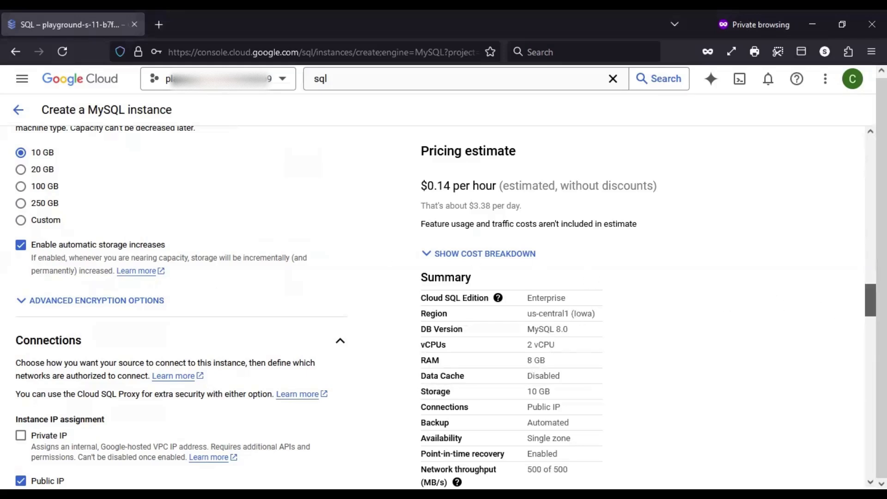
scroll(180, 305, down, 3)
scroll(180, 305, down, 3)
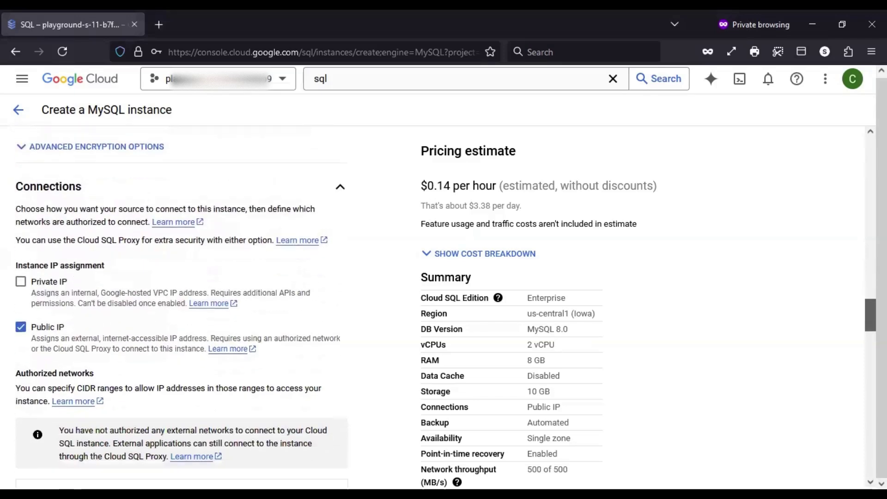
scroll(180, 305, down, 2)
scroll(181, 305, down, 1)
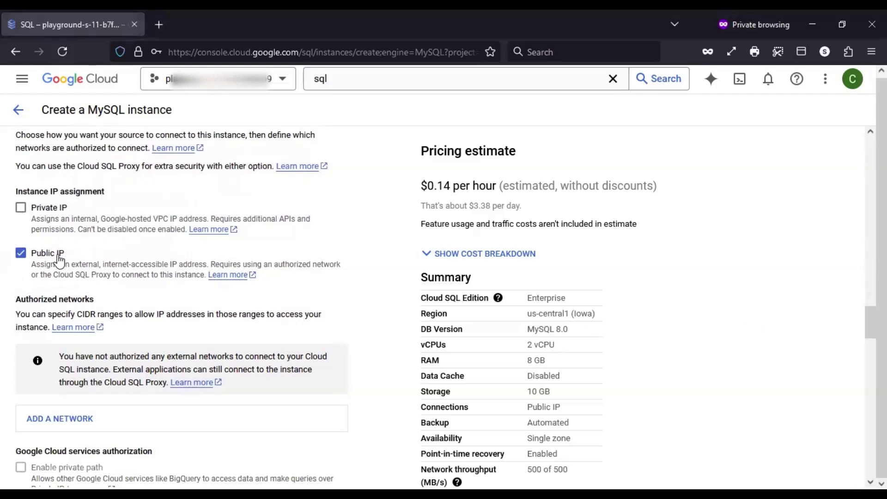
scroll(180, 305, down, 1)
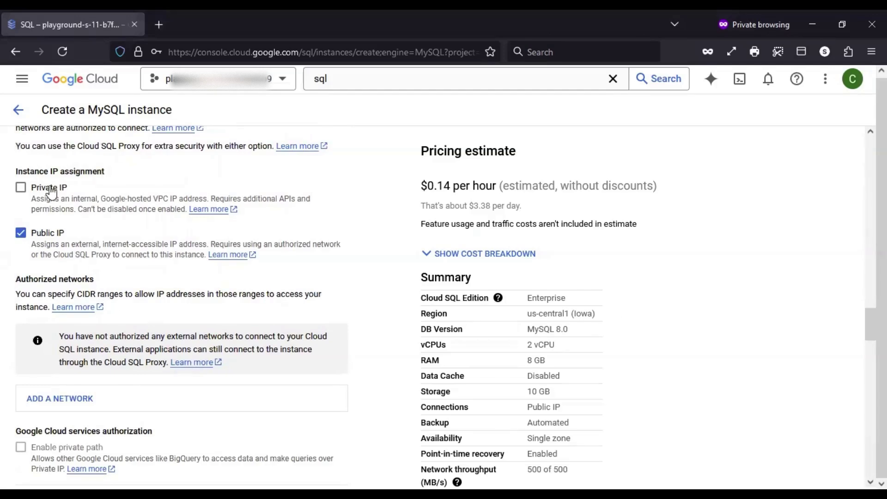
scroll(182, 305, down, 4)
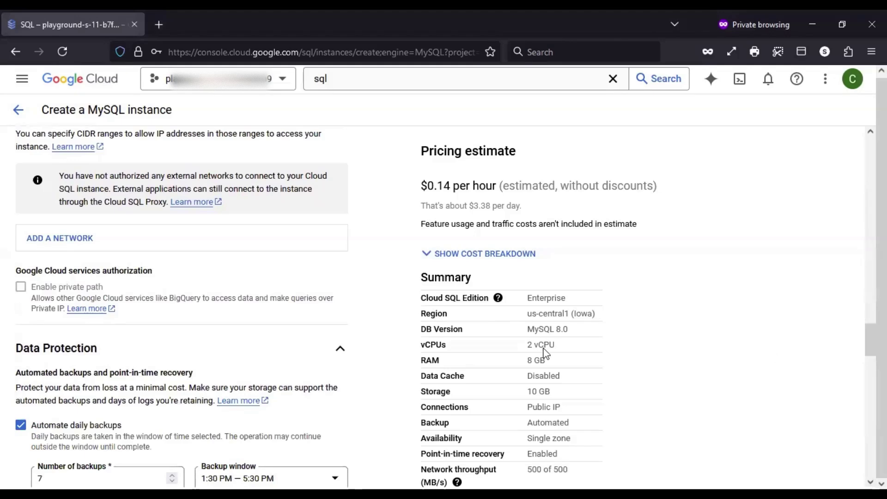
mouse_move(55, 294)
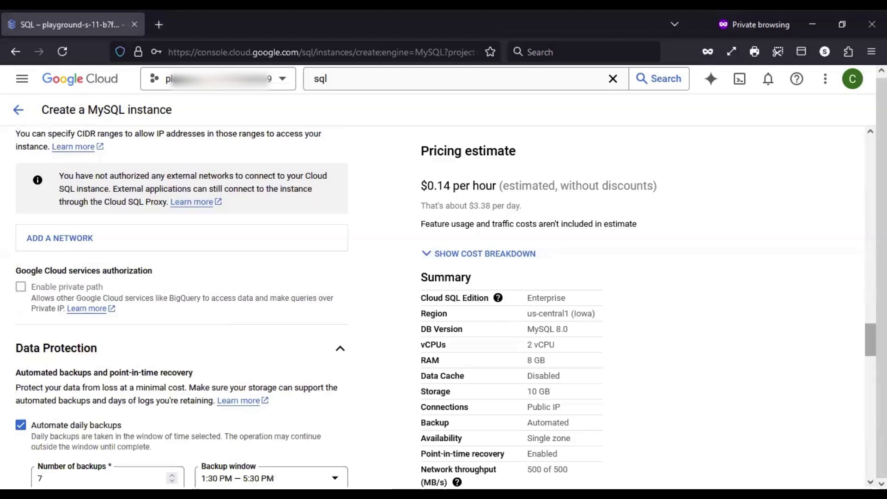
scroll(871, 342, down, 4)
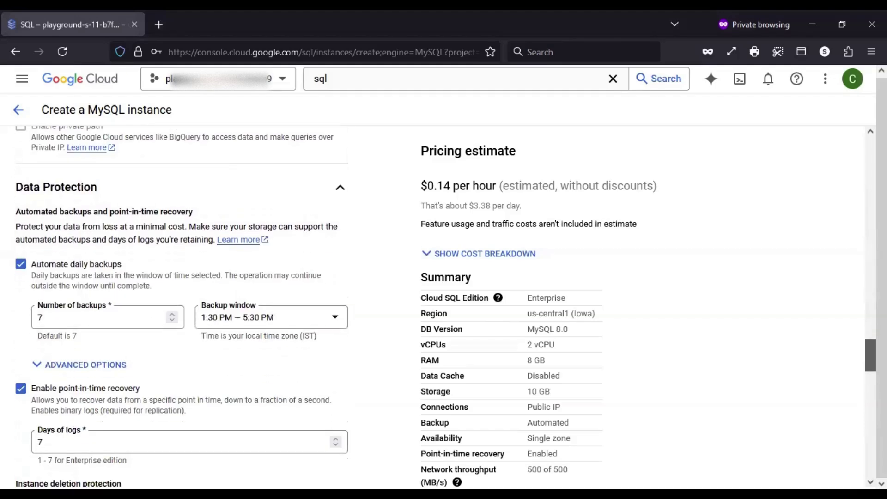
scroll(870, 356, down, 1)
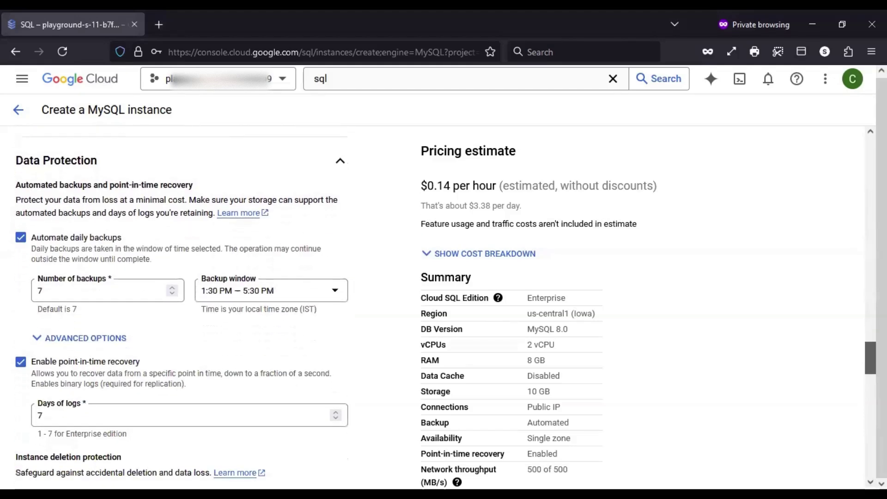
scroll(180, 305, down, 1)
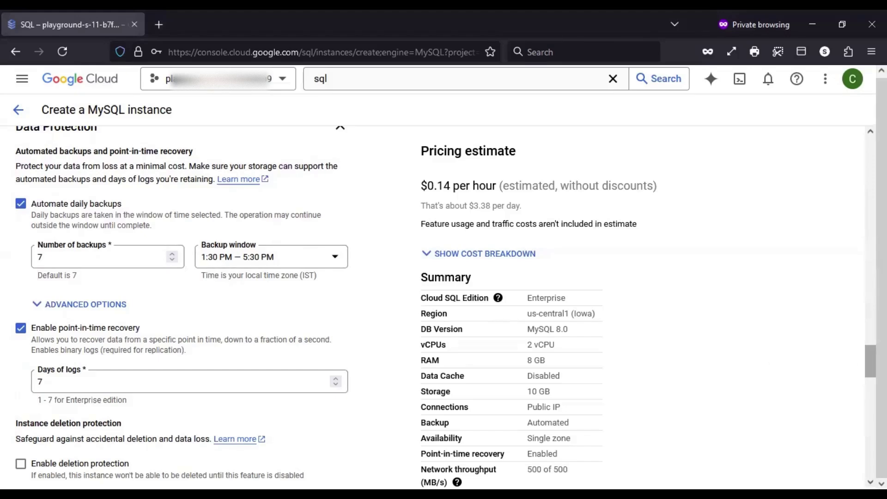
scroll(870, 364, down, 2)
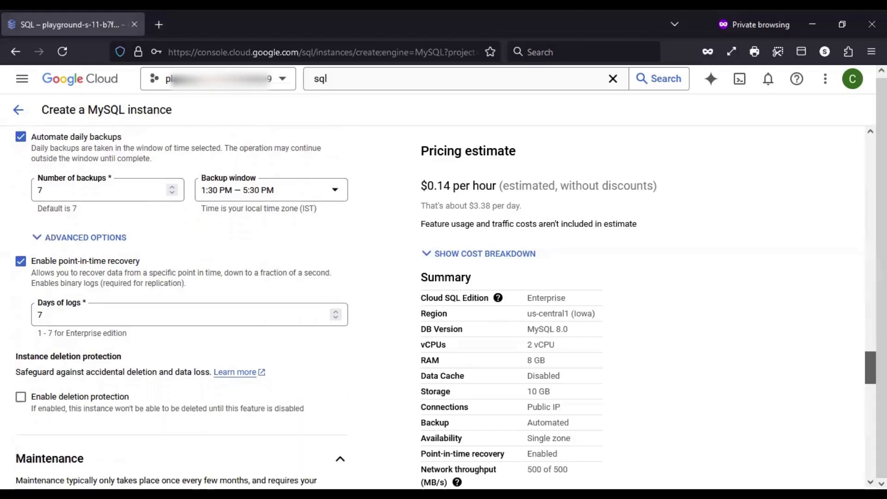
scroll(870, 367, down, 1)
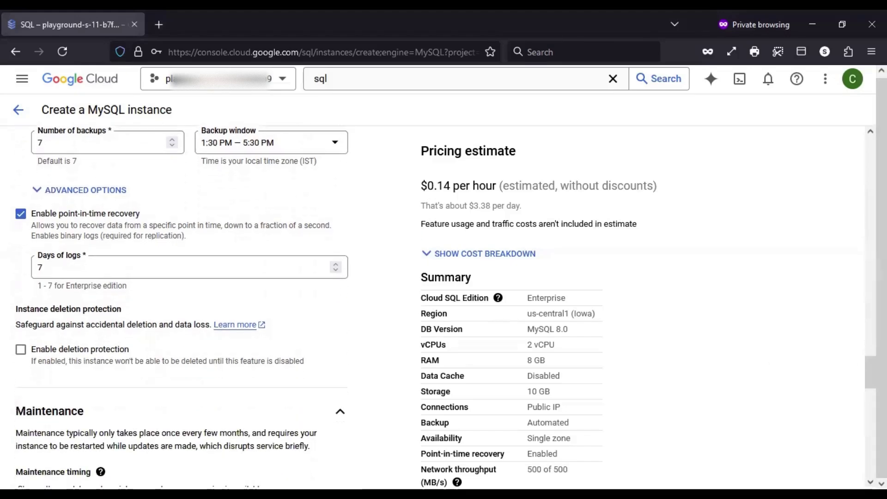
double_click(45, 272)
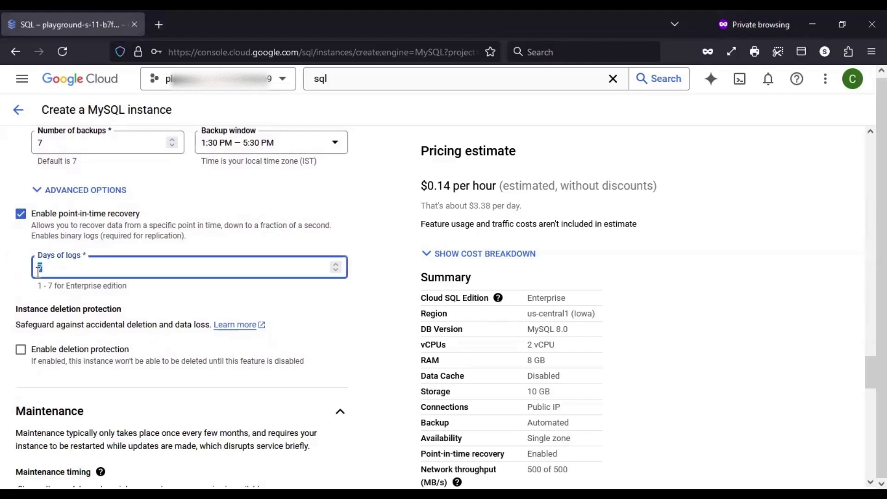
click(22, 276)
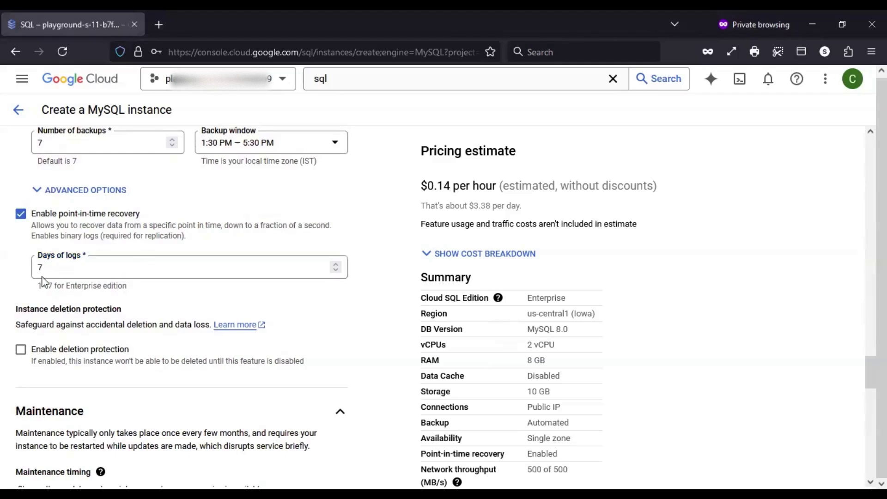
double_click(40, 264)
key(BackSpace)
text(7)
scroll(870, 371, down, 3)
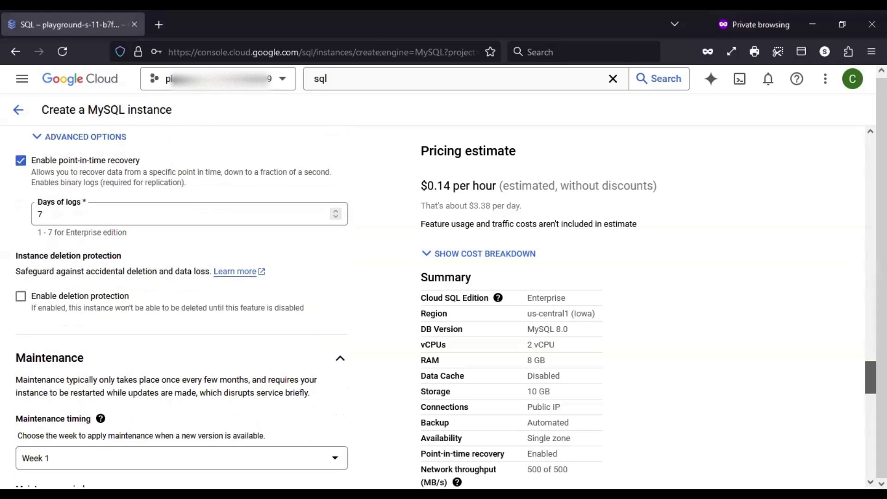
drag(871, 384, 871, 384)
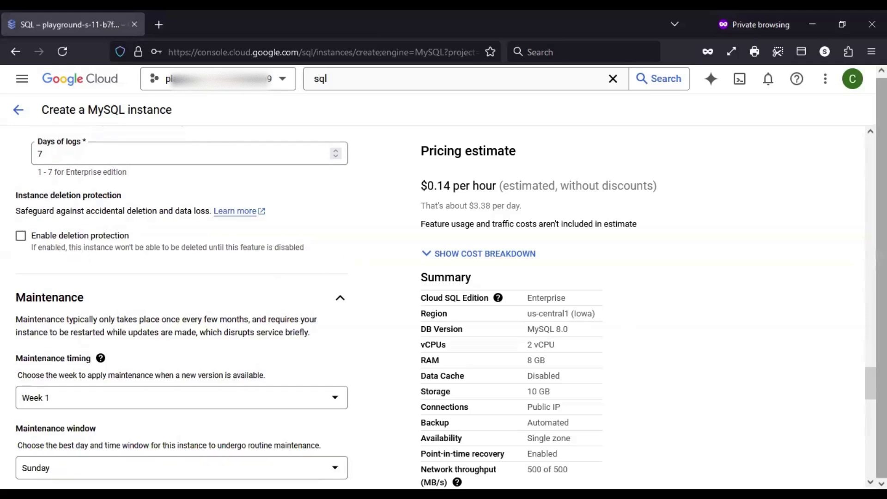
scroll(871, 383, down, 1)
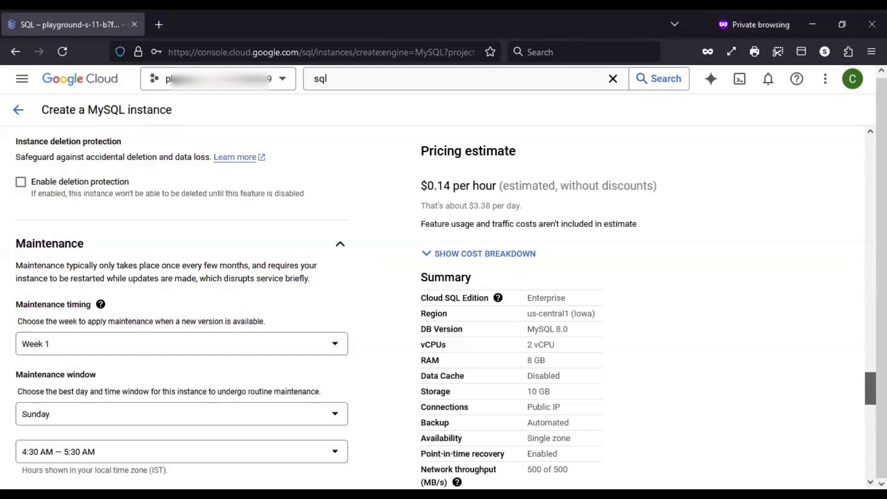
scroll(870, 388, down, 4)
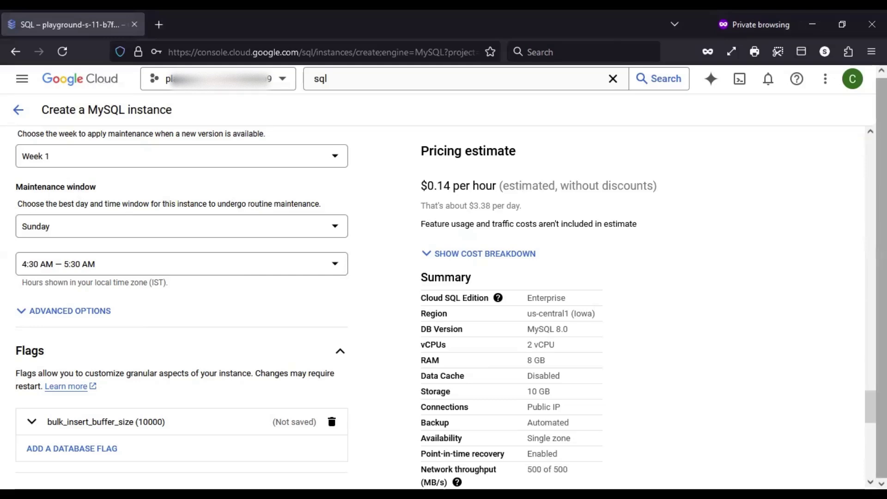
Review the Query insights and Labels settings, then submit the form with CREATE INSTANCE
scroll(870, 406, down, 4)
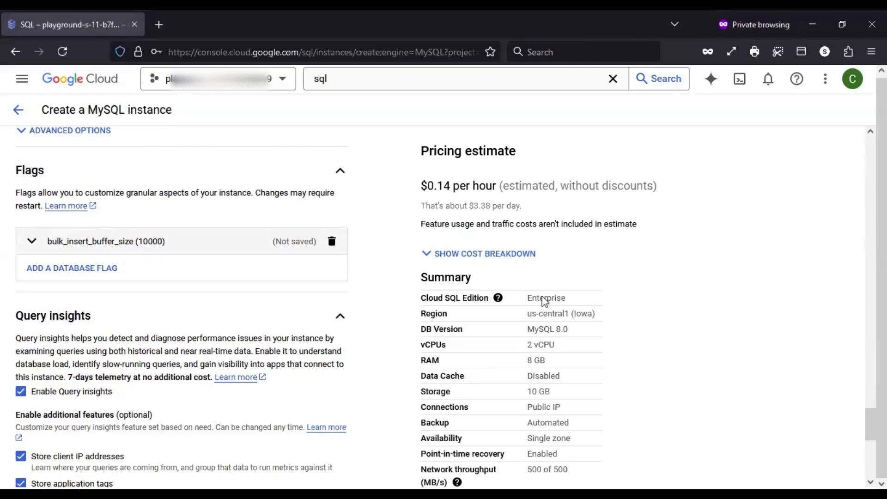
scroll(180, 305, down, 4)
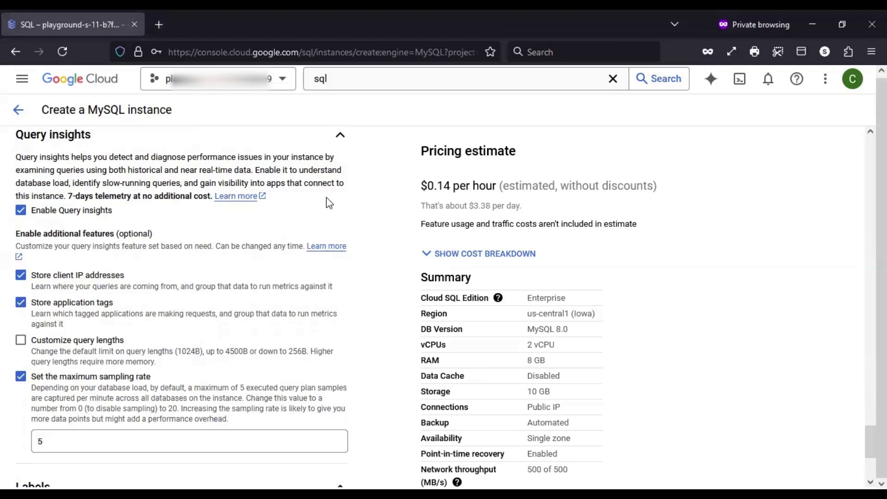
drag(67, 195, 147, 197)
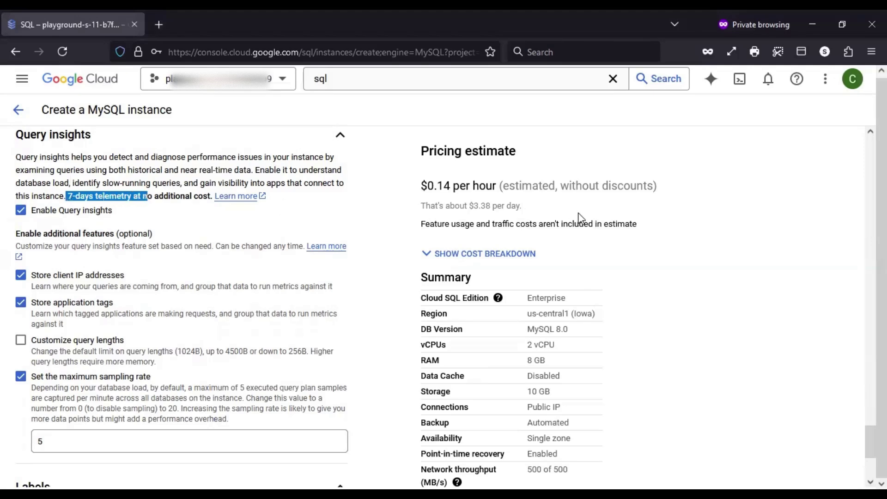
click(810, 278)
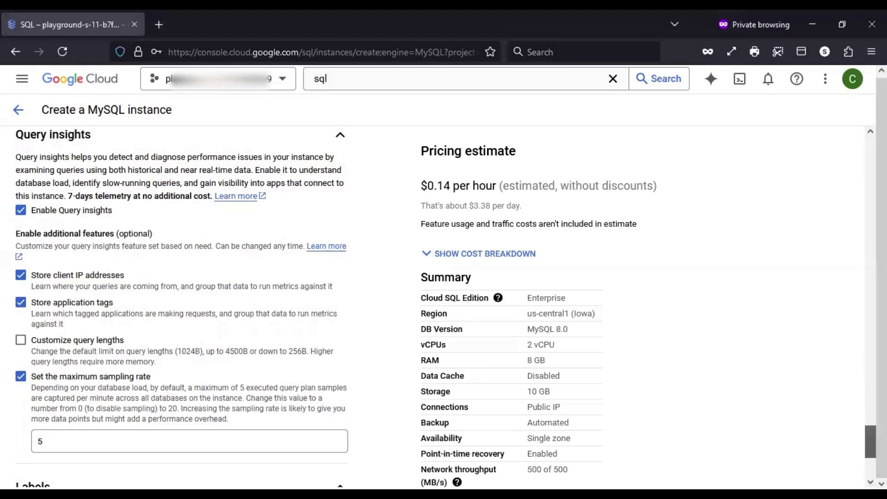
scroll(870, 441, down, 3)
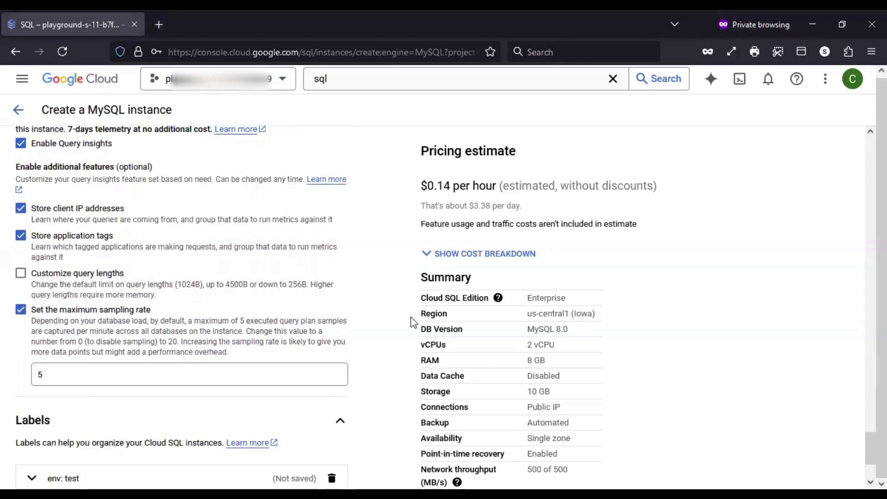
scroll(870, 446, down, 5)
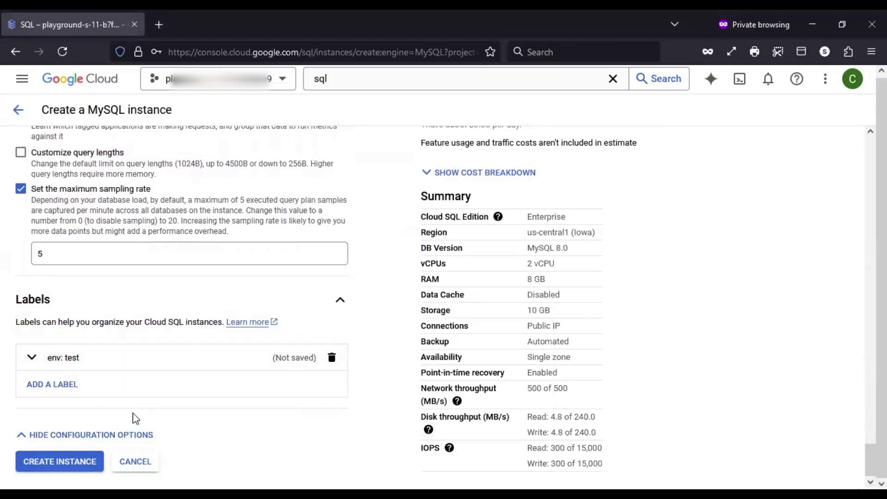
click(98, 464)
Dismiss the 'Instance is being created' notice and watch the mydb Overview page
click(219, 463)
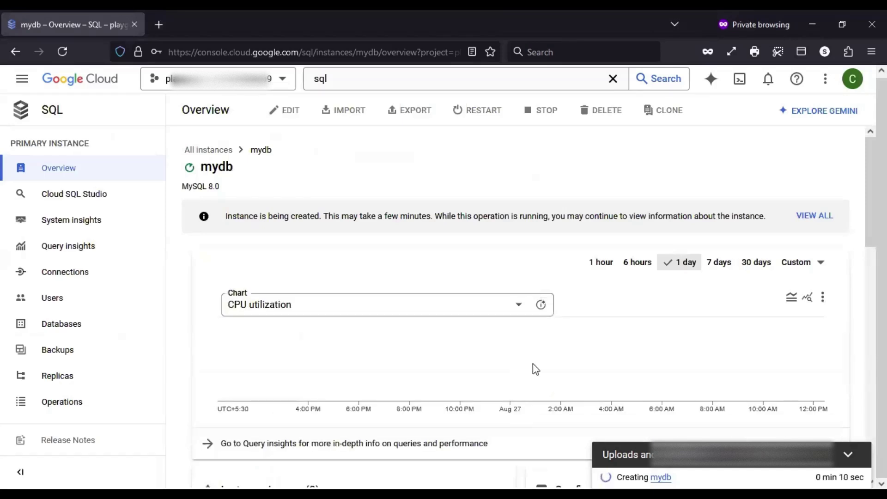
scroll(533, 369, down, 2)
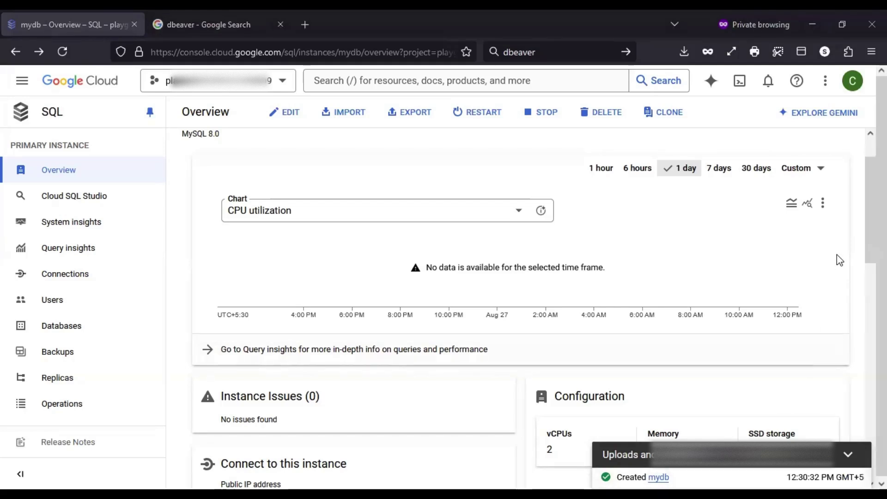
scroll(861, 185, up, 2)
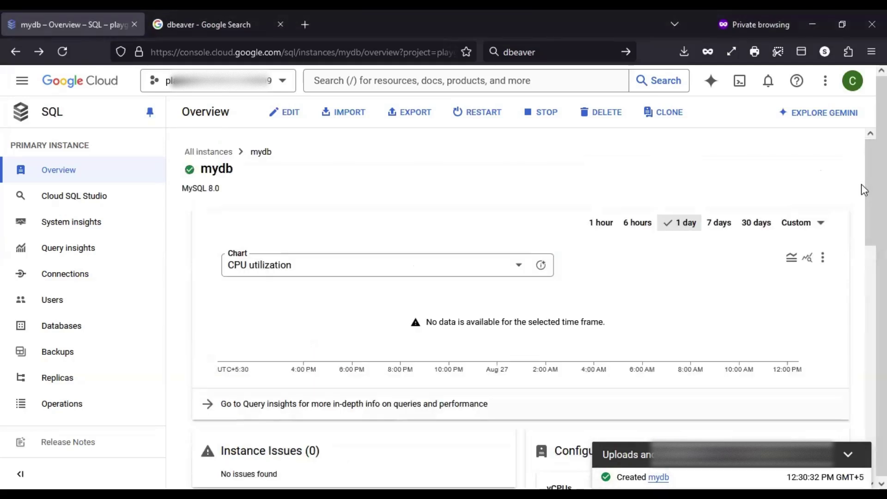
scroll(843, 208, down, 5)
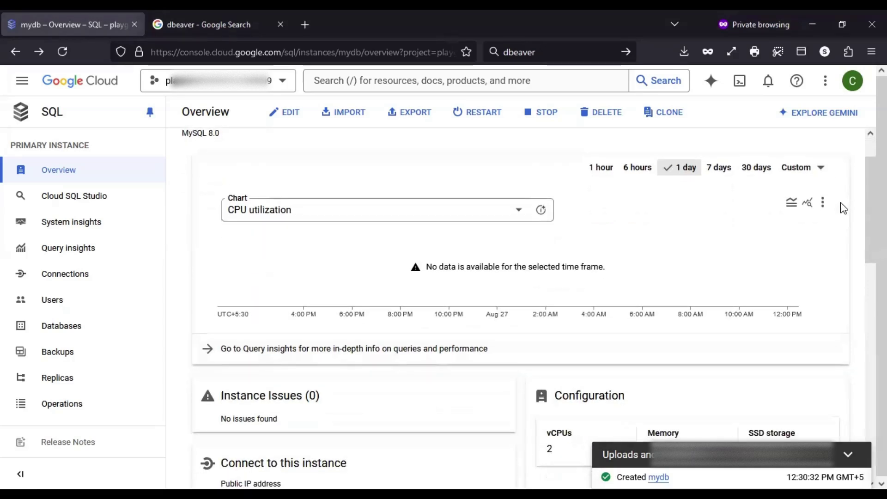
scroll(844, 208, down, 3)
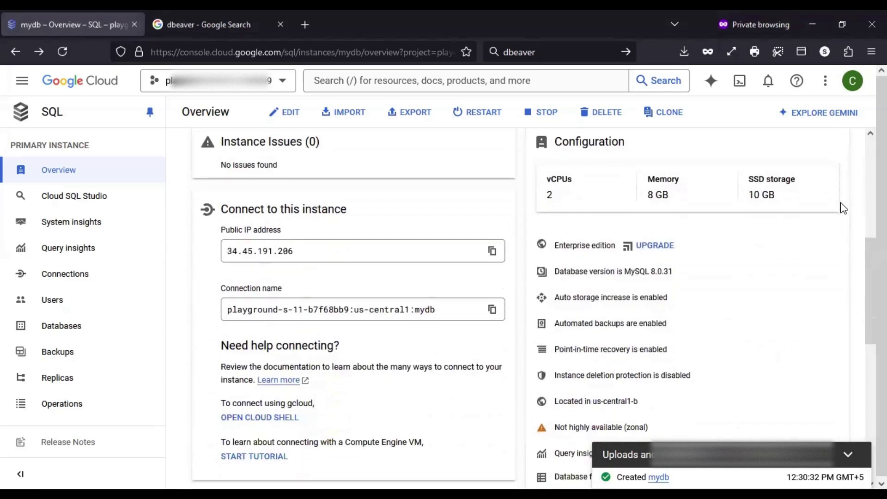
drag(306, 233, 188, 236)
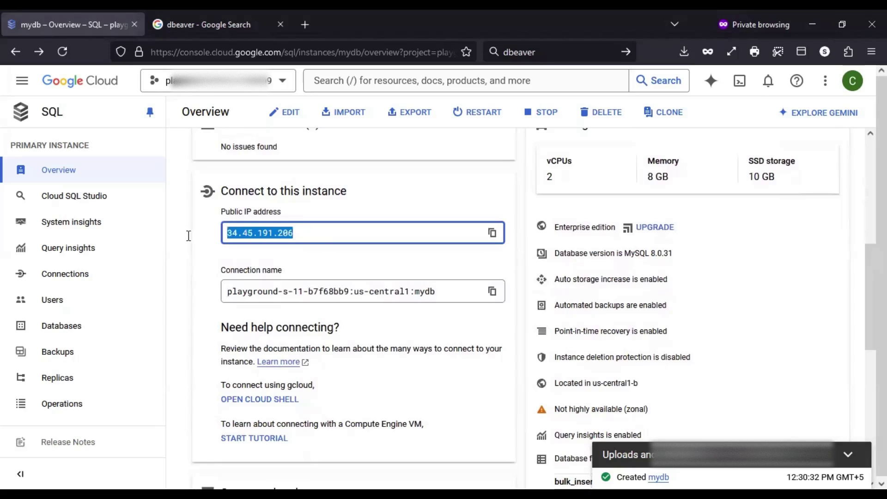
click(216, 248)
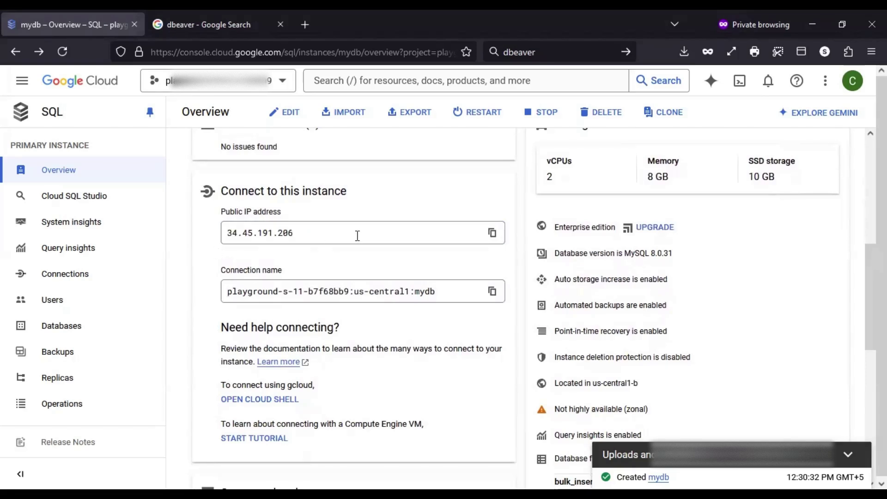
scroll(361, 236, up, 1)
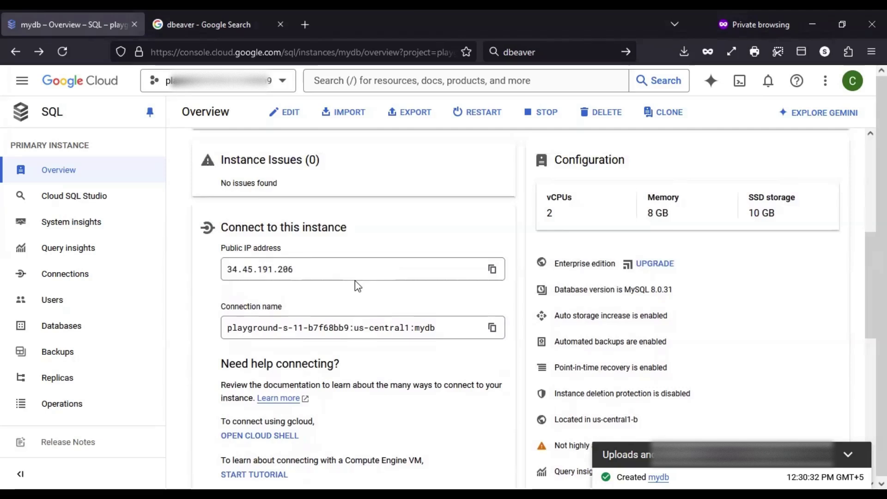
scroll(355, 282, down, 1)
scroll(433, 279, down, 2)
scroll(434, 276, down, 3)
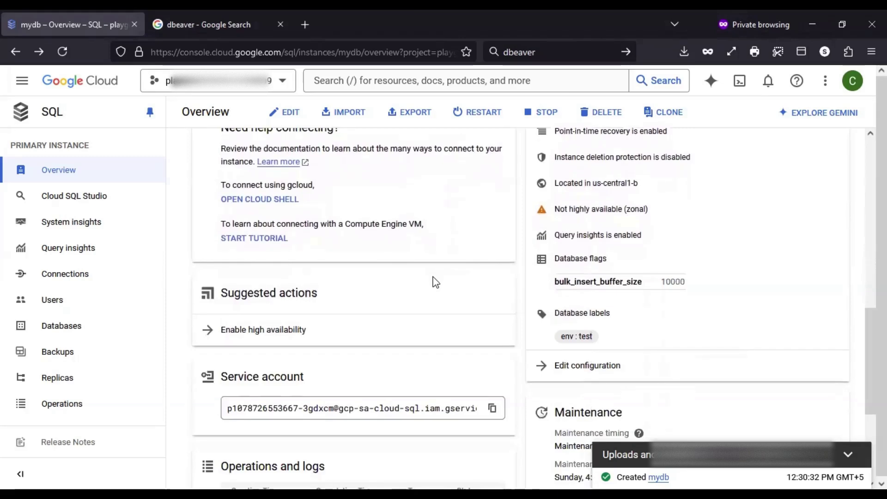
scroll(433, 281, down, 4)
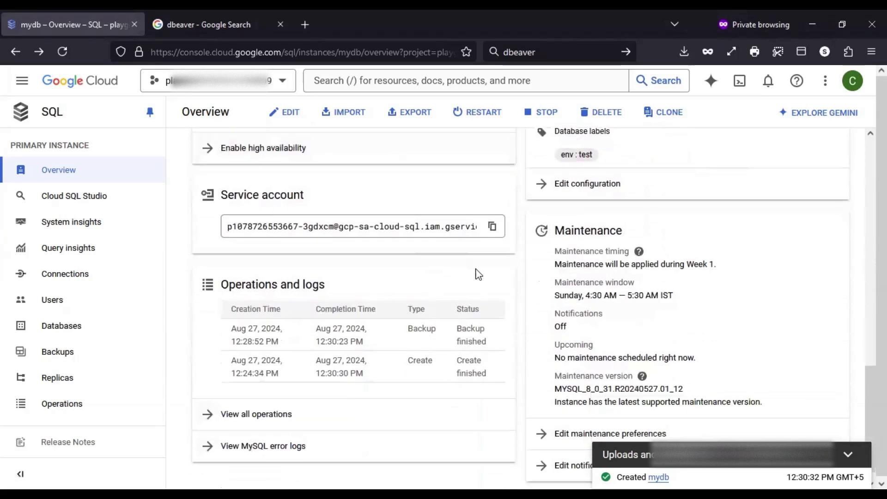
scroll(482, 275, down, 1)
scroll(526, 358, up, 5)
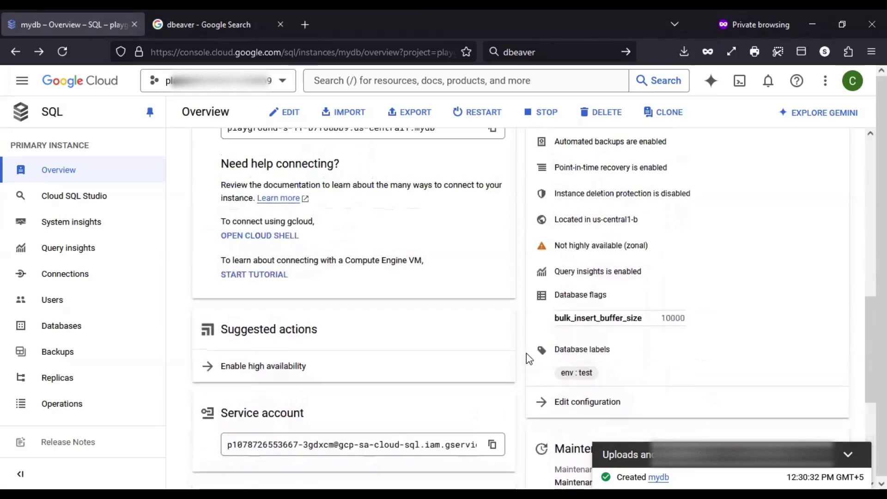
scroll(526, 353, down, 1)
scroll(528, 360, down, 1)
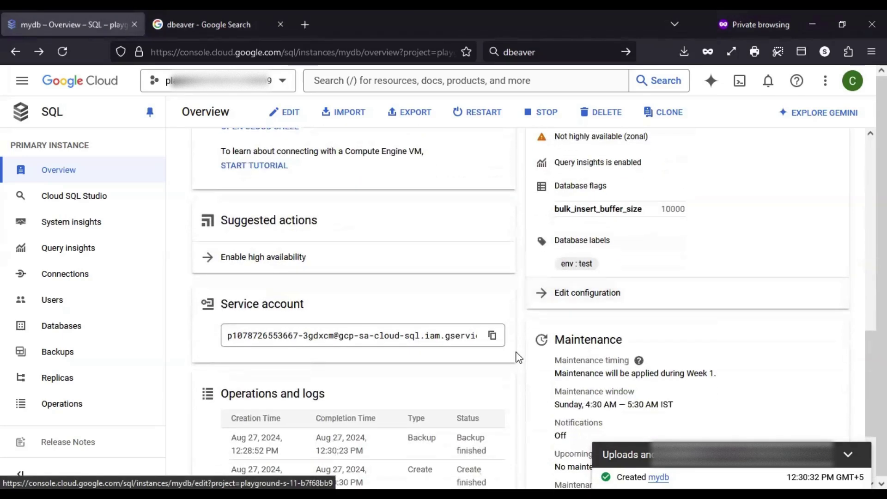
scroll(511, 323, down, 2)
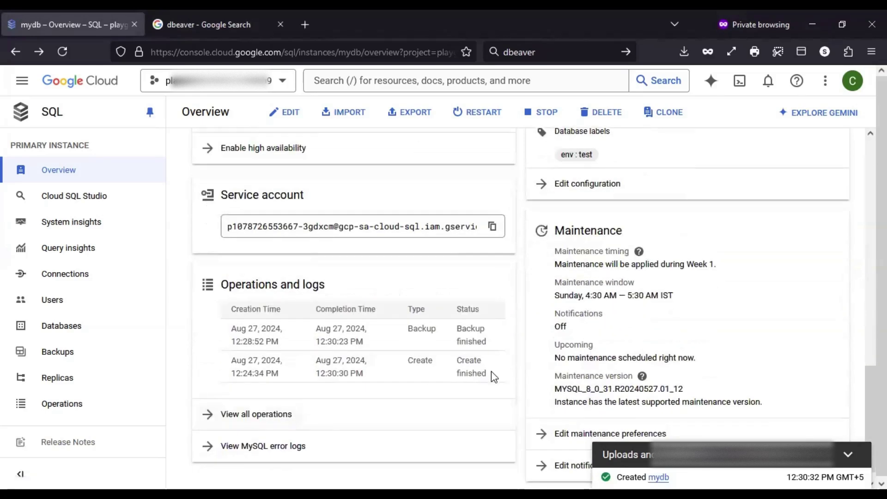
drag(488, 376, 458, 371)
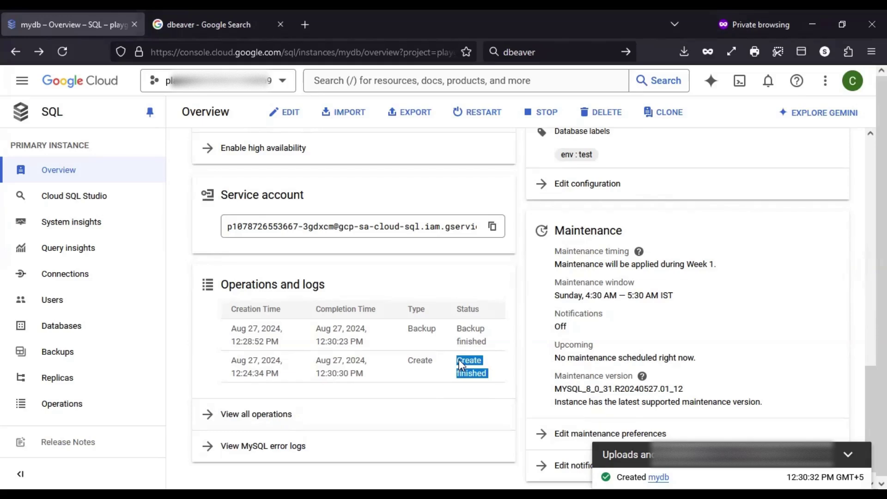
drag(488, 342, 472, 345)
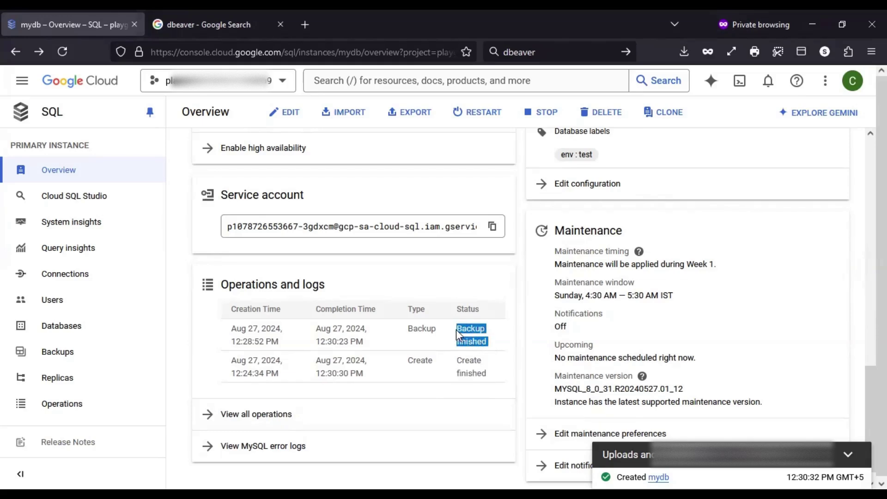
click(527, 333)
scroll(527, 333, up, 3)
scroll(525, 333, up, 2)
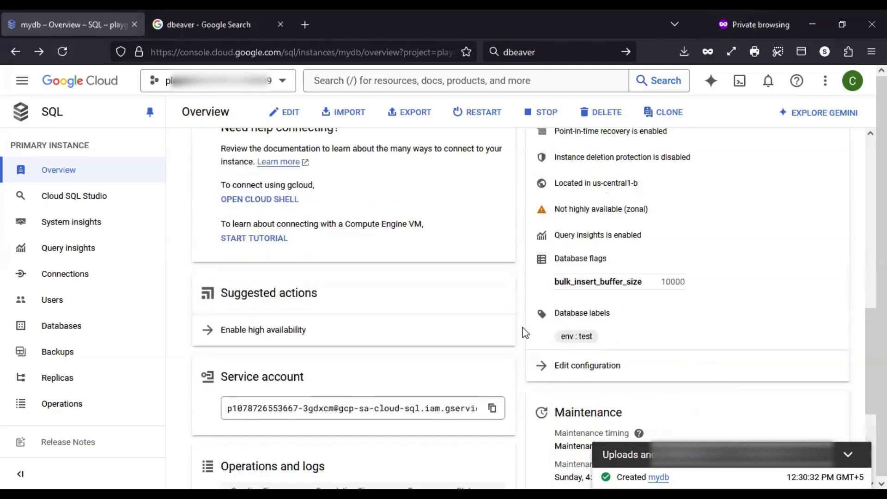
scroll(525, 333, up, 1)
drag(698, 299, 563, 298)
scroll(759, 329, up, 1)
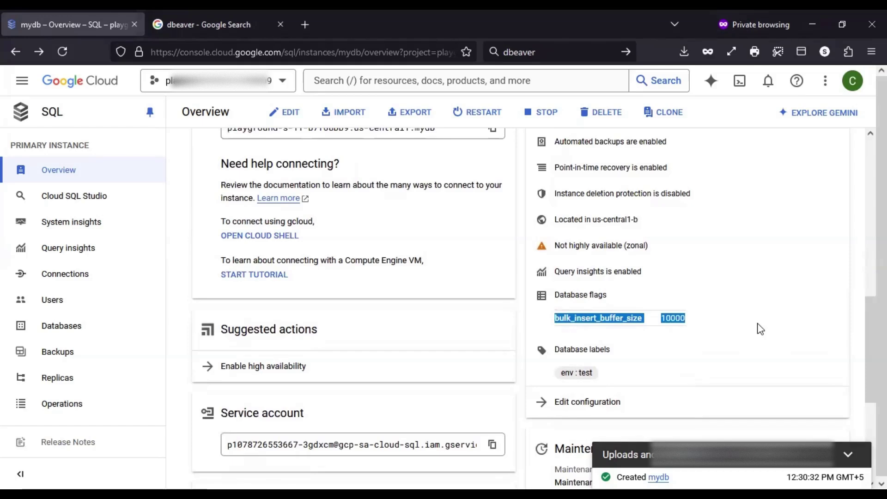
drag(618, 375, 565, 363)
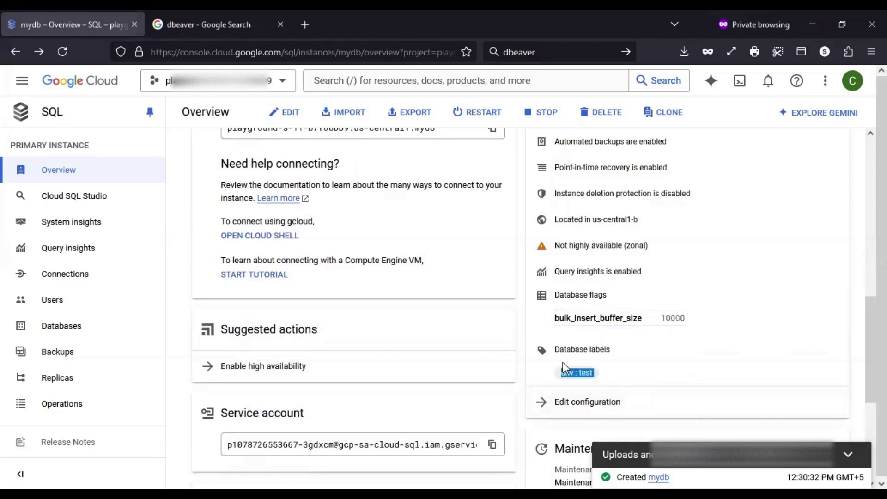
scroll(760, 348, up, 3)
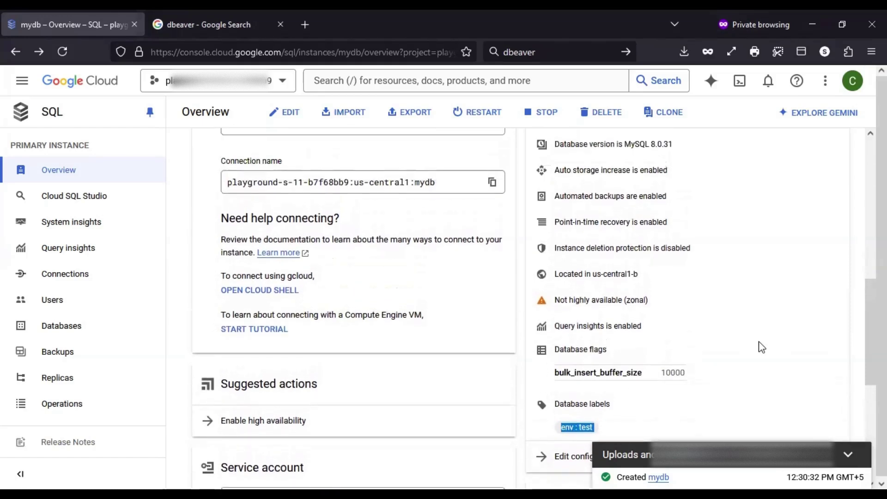
drag(554, 300, 647, 301)
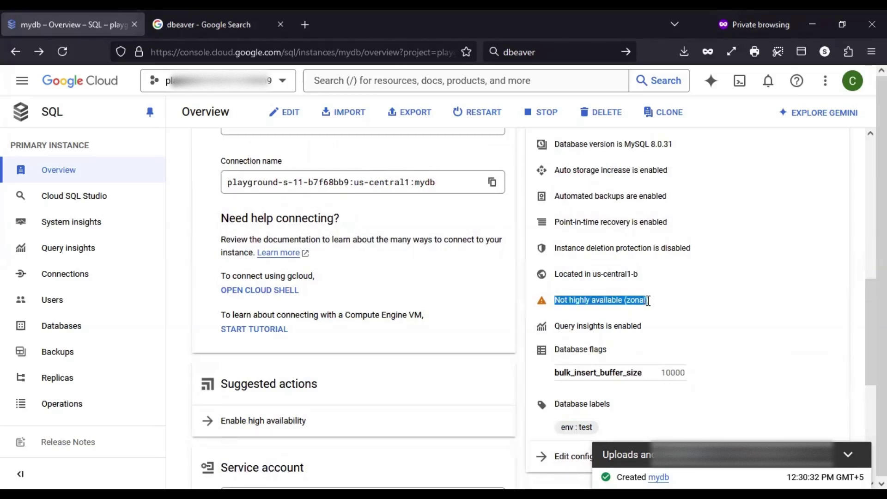
scroll(719, 328, up, 5)
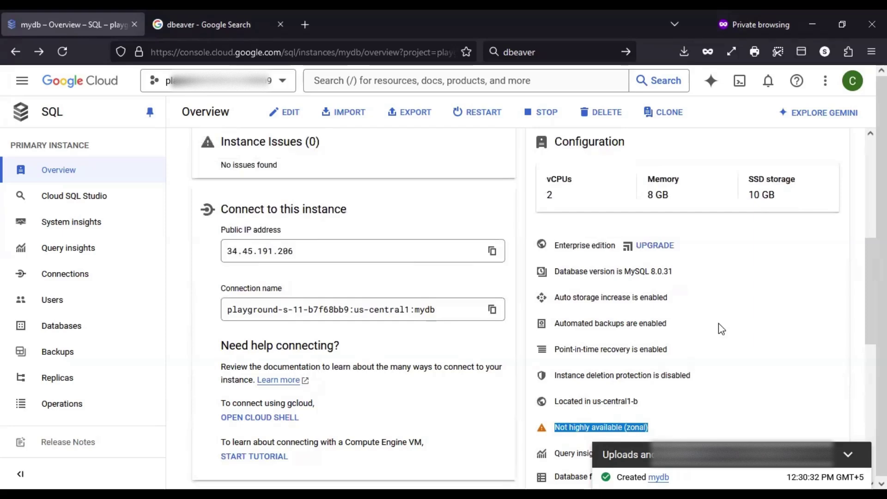
scroll(721, 329, up, 4)
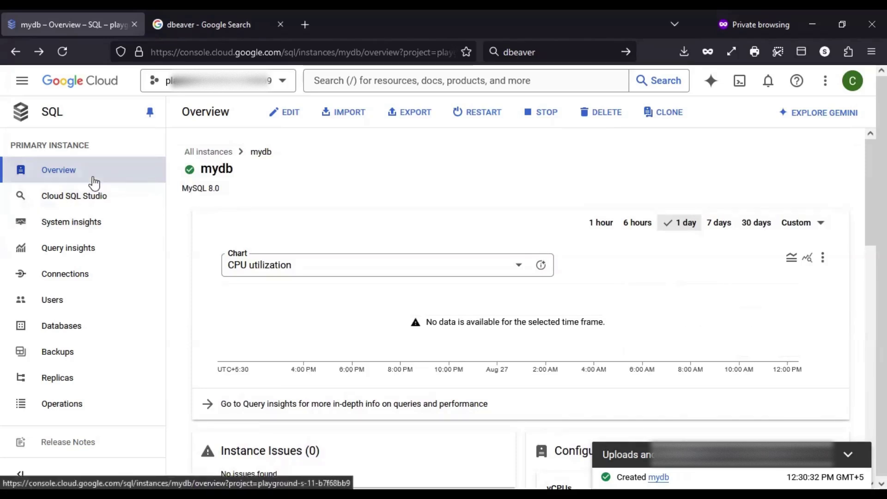
Open Cloud SQL Studio for mydb and browse the Database and User lists without choosing
click(99, 200)
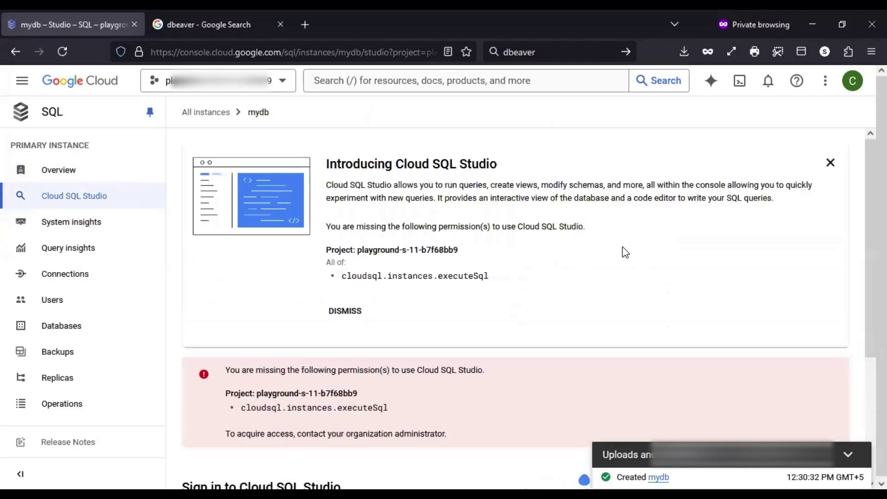
scroll(563, 309, down, 4)
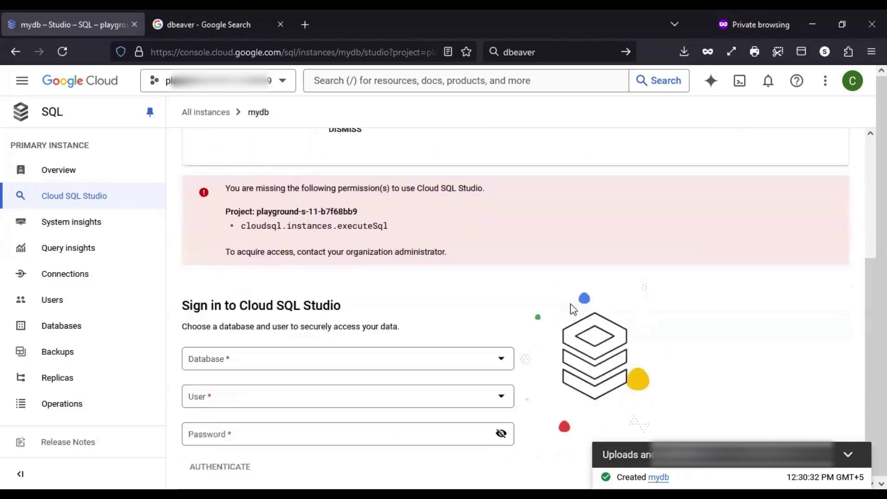
click(483, 359)
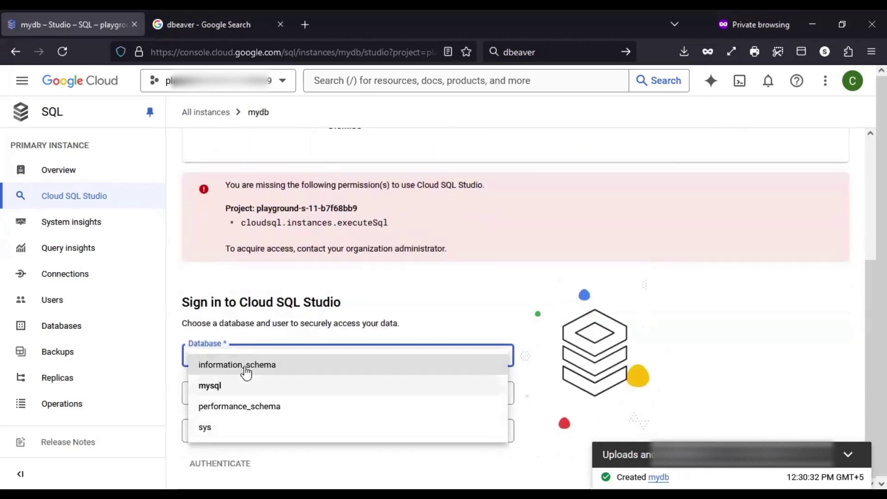
click(818, 288)
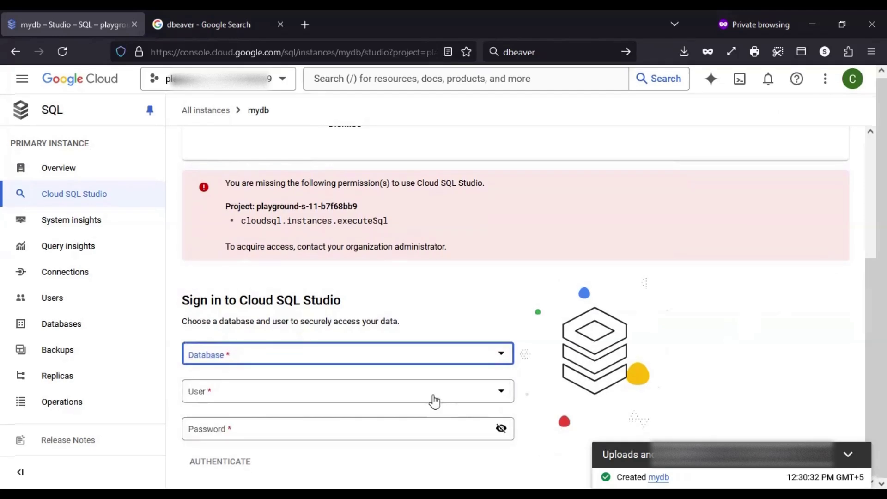
click(435, 401)
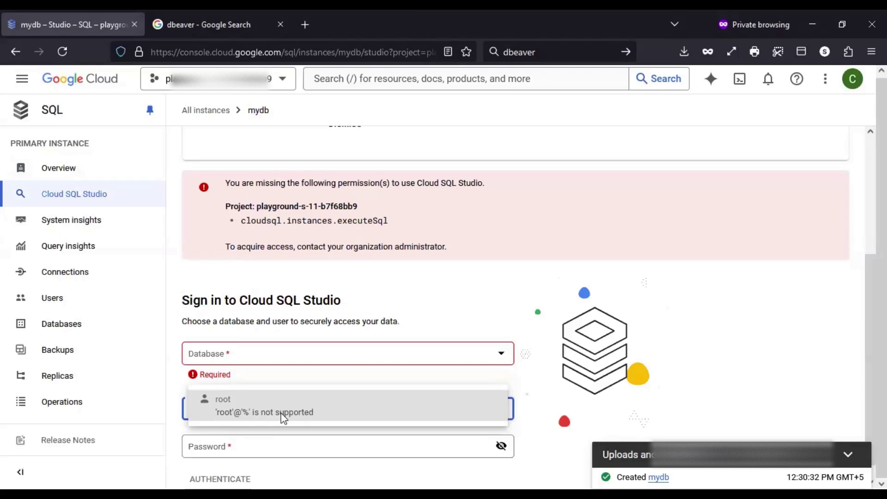
click(603, 390)
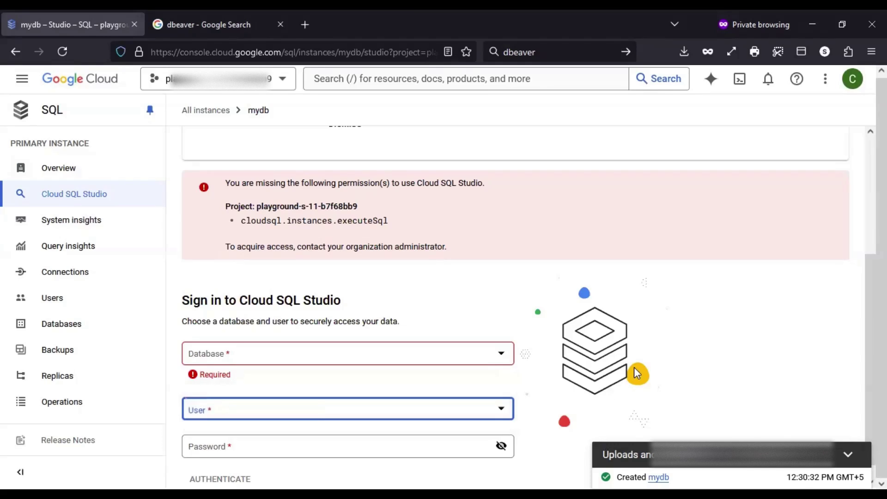
scroll(508, 397, down, 1)
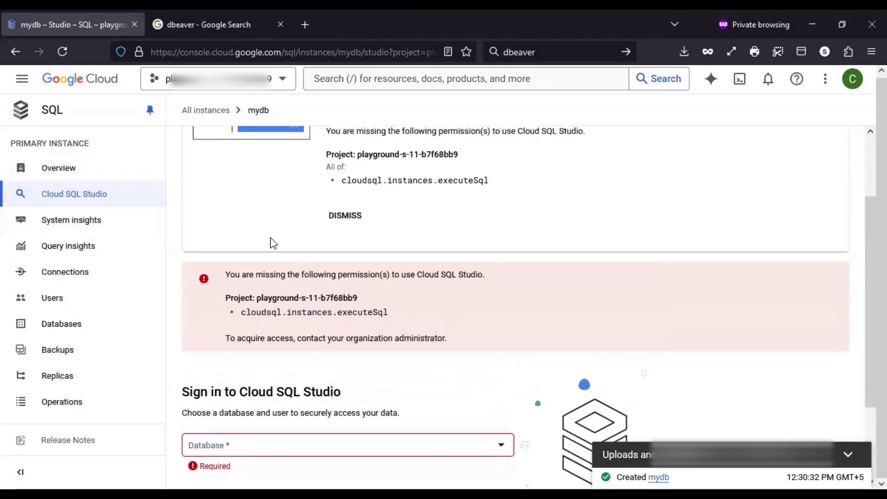
Open mydb's System insights and look over the events timeline and utilization charts
click(71, 220)
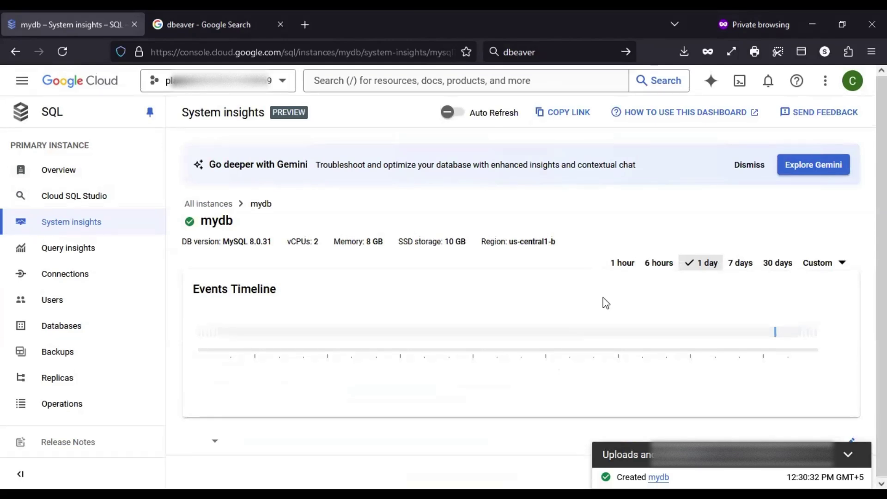
scroll(604, 301, down, 3)
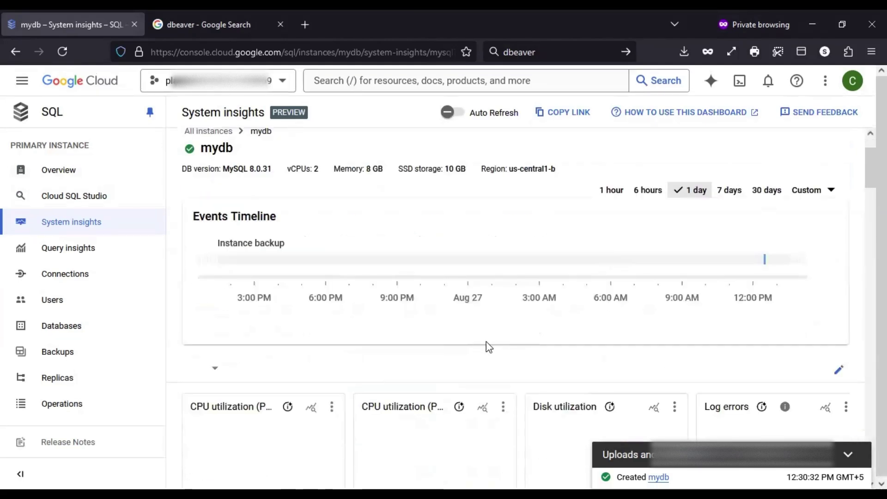
scroll(493, 343, down, 6)
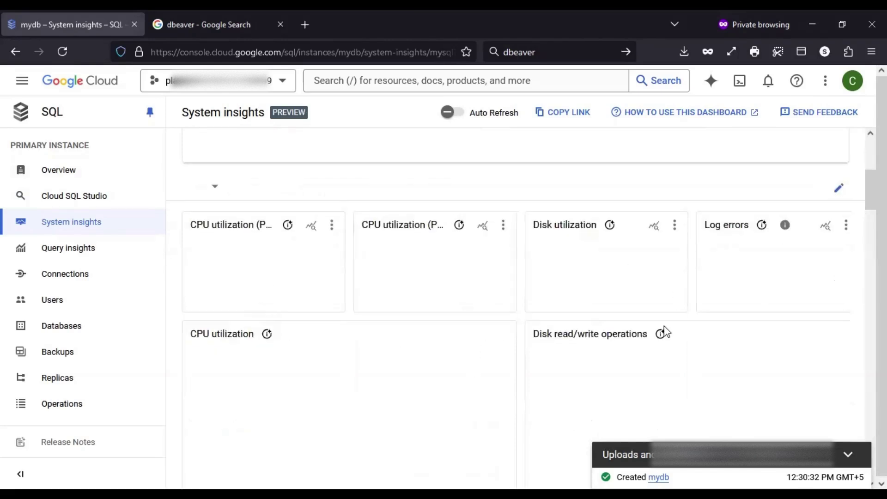
scroll(510, 390, up, 8)
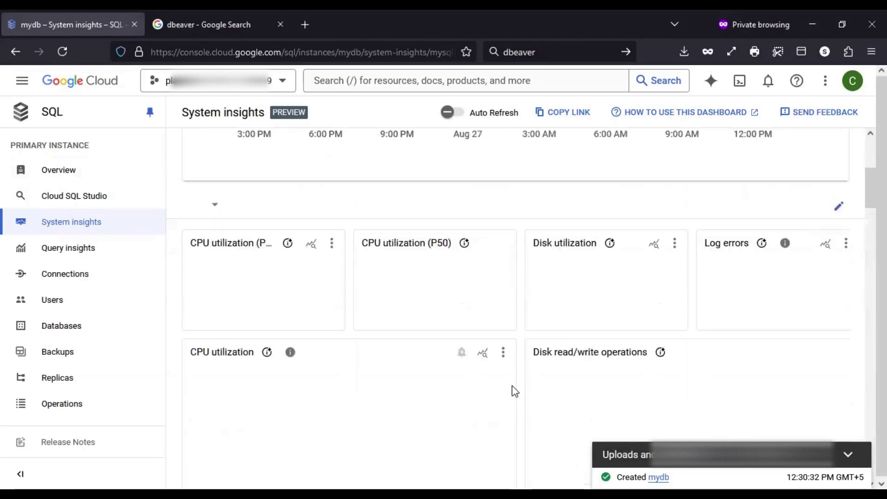
Open mydb's Query insights and scroll down to the Top queries and tags table
click(68, 248)
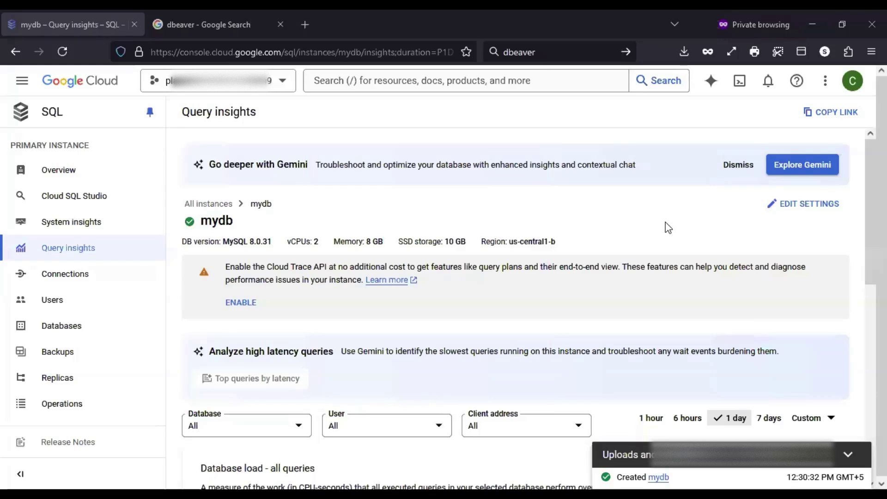
scroll(626, 317, down, 2)
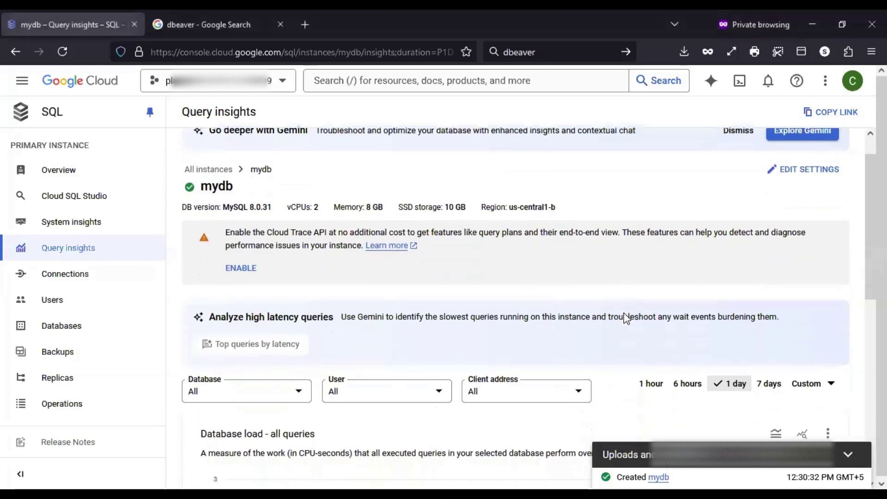
scroll(626, 318, down, 4)
scroll(626, 318, down, 5)
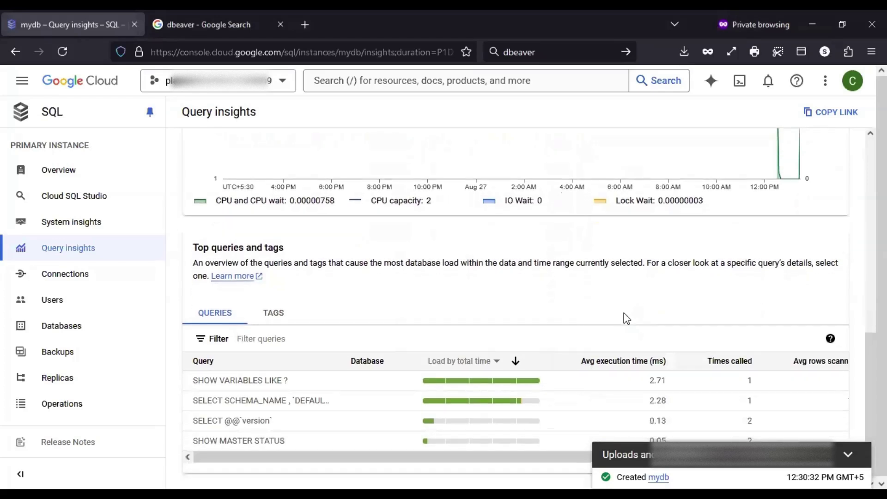
drag(196, 247, 310, 254)
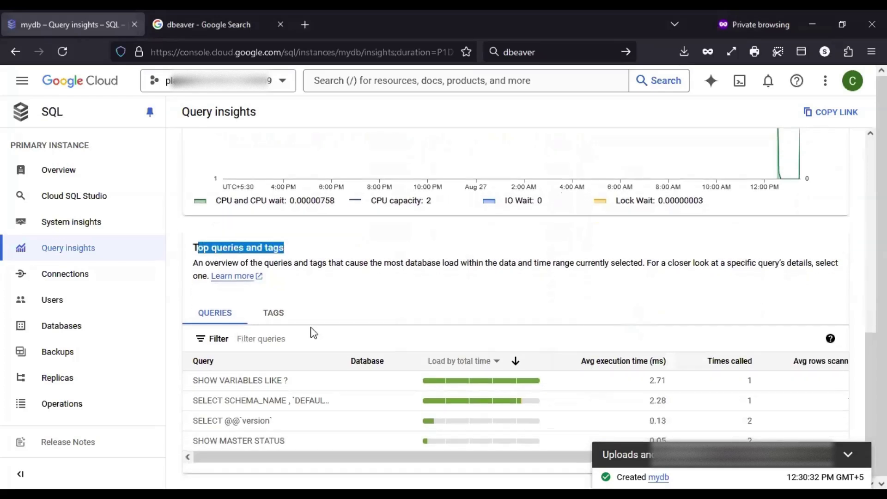
click(536, 307)
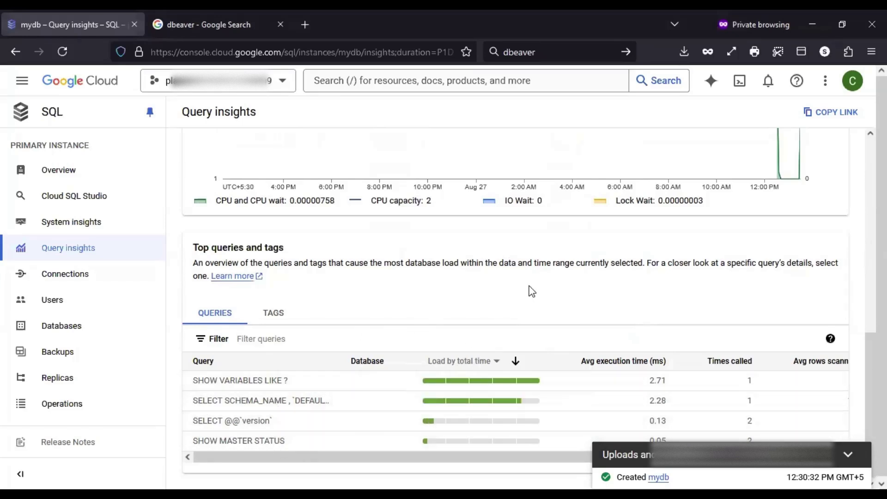
Scroll back up to review the one-day database load chart across all queries
scroll(562, 283, up, 1)
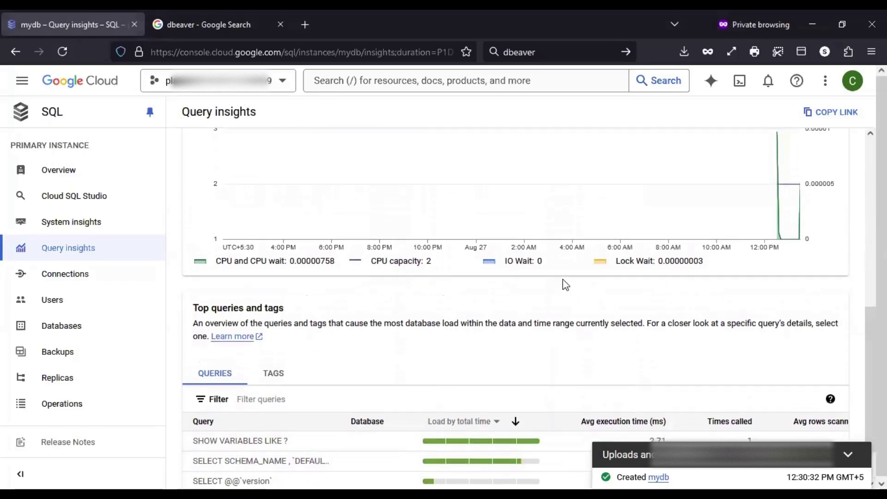
scroll(564, 283, down, 1)
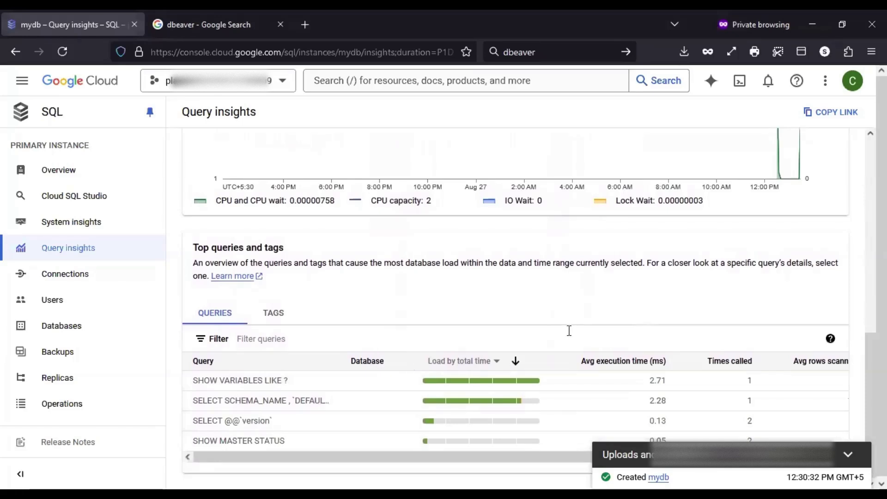
scroll(572, 331, up, 3)
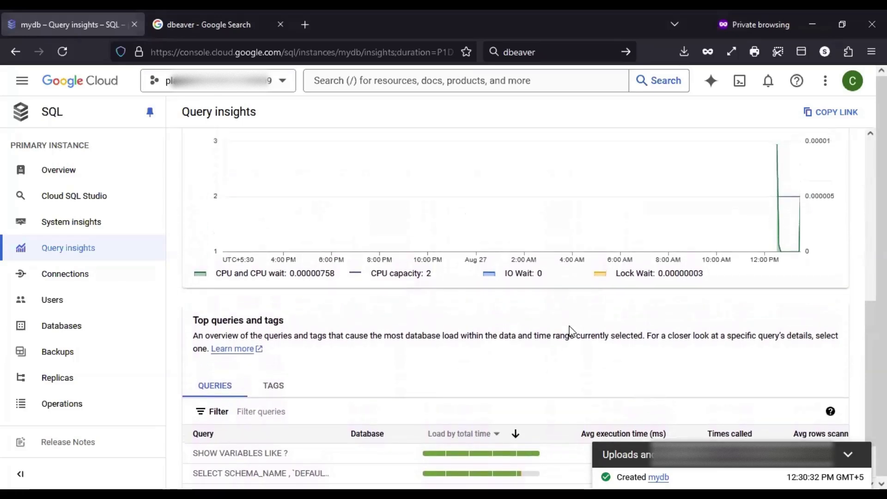
scroll(554, 301, up, 1)
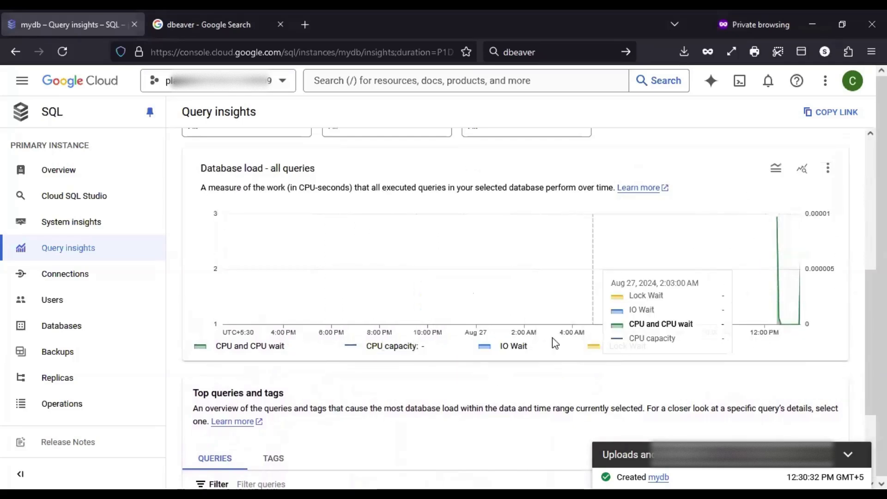
scroll(541, 439, up, 5)
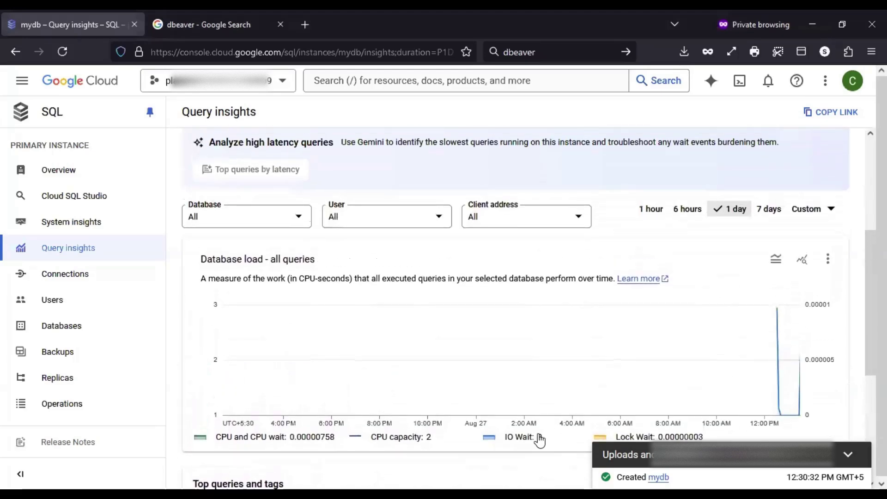
scroll(541, 439, up, 2)
scroll(540, 438, down, 4)
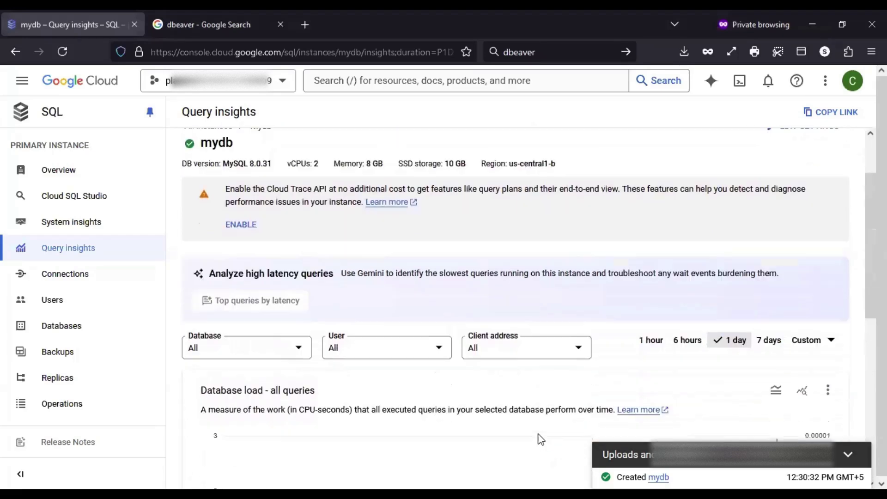
scroll(540, 438, down, 2)
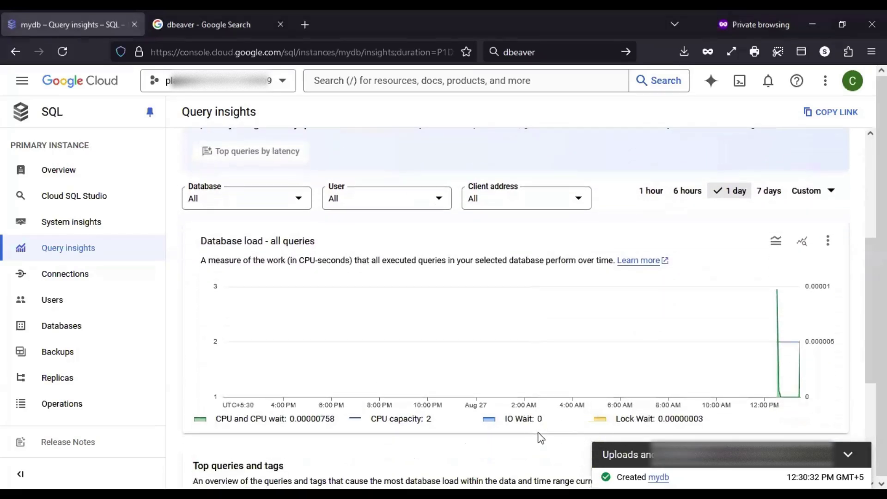
scroll(540, 437, down, 1)
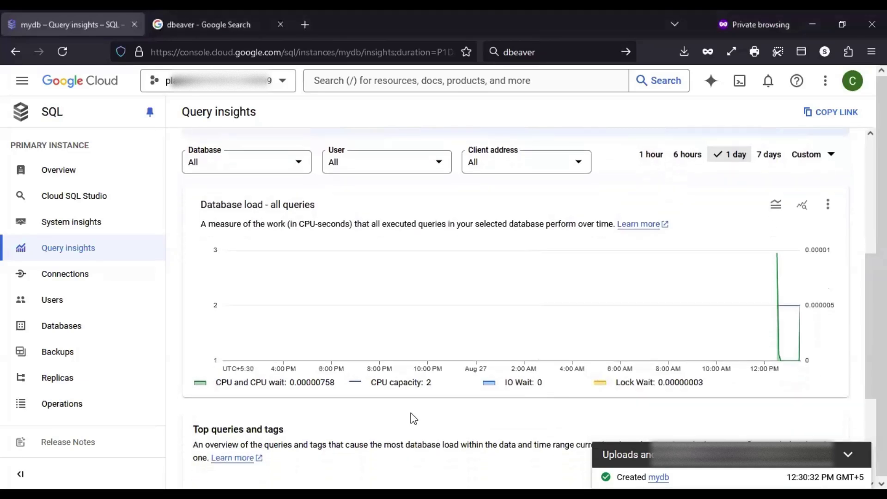
Review mydb's Networking settings: Public IP on, Private IP off, no authorized networks
click(105, 276)
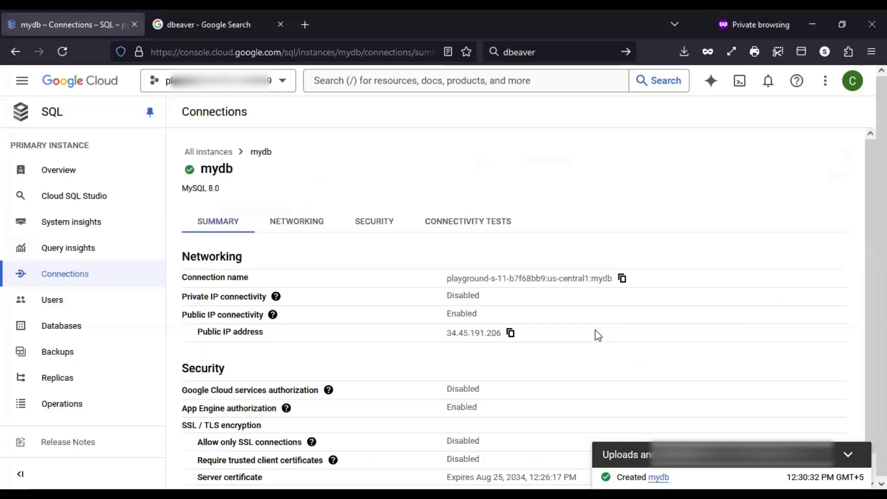
scroll(662, 314, down, 1)
scroll(665, 319, down, 1)
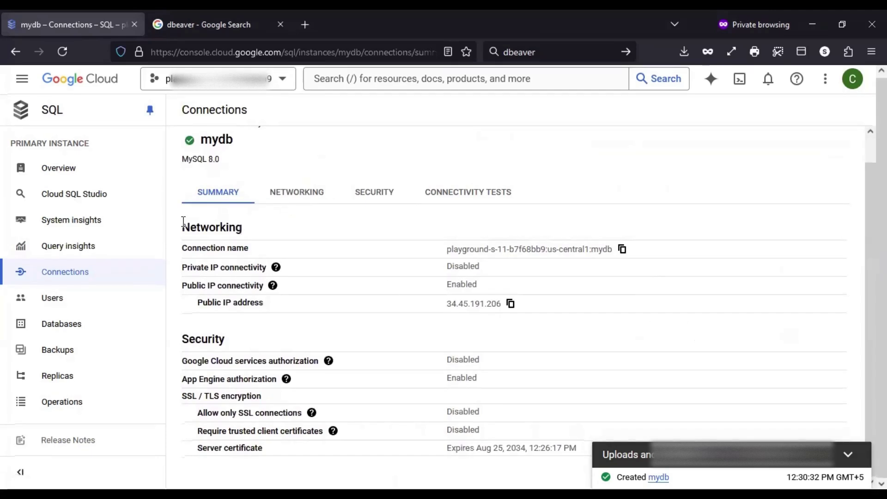
click(287, 199)
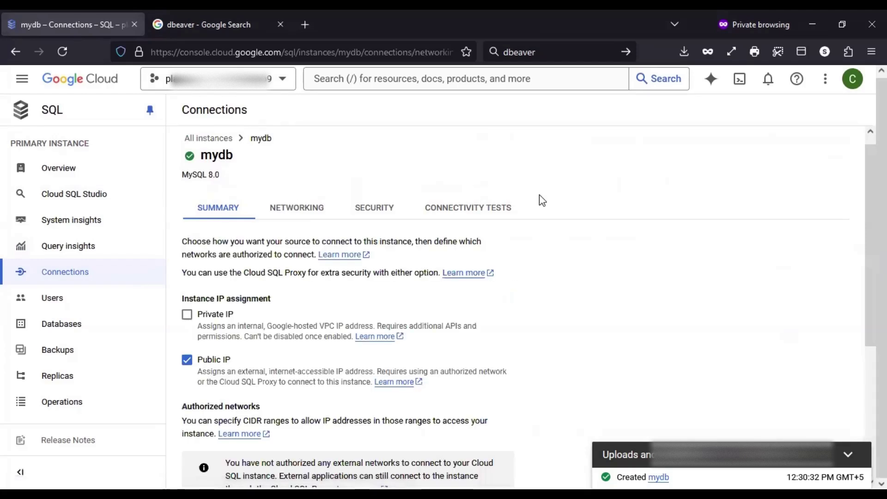
scroll(559, 314, down, 2)
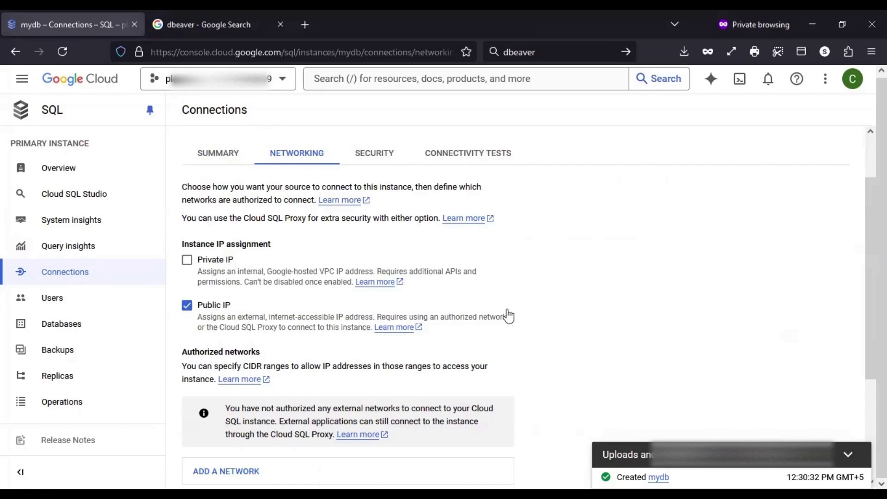
scroll(508, 314, down, 5)
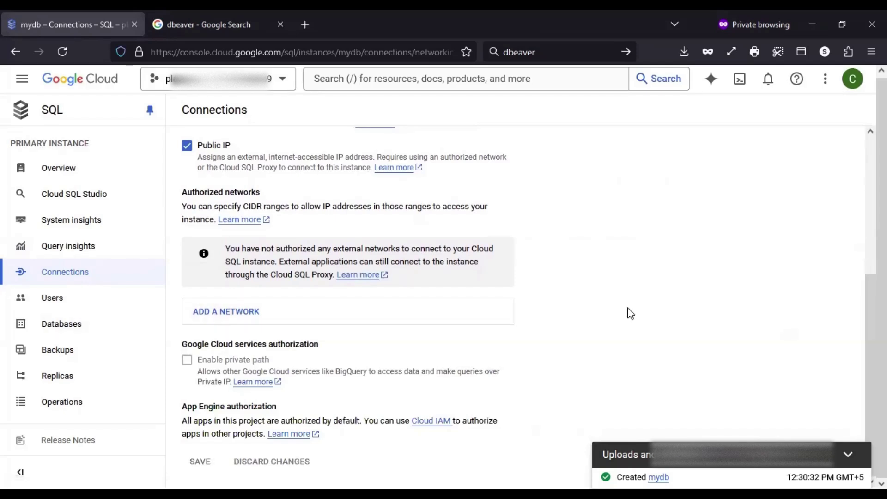
scroll(628, 311, up, 5)
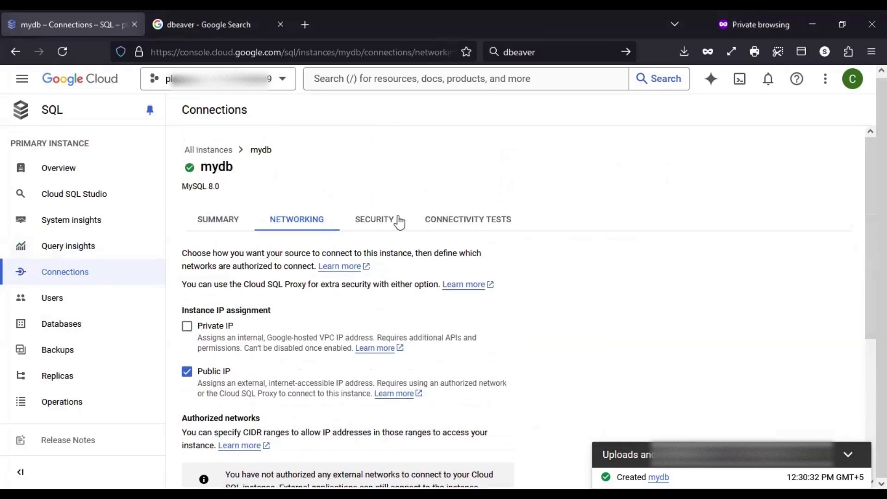
Show mydb's Security tab and point out the SSL mode setting
click(398, 221)
scroll(697, 390, down, 2)
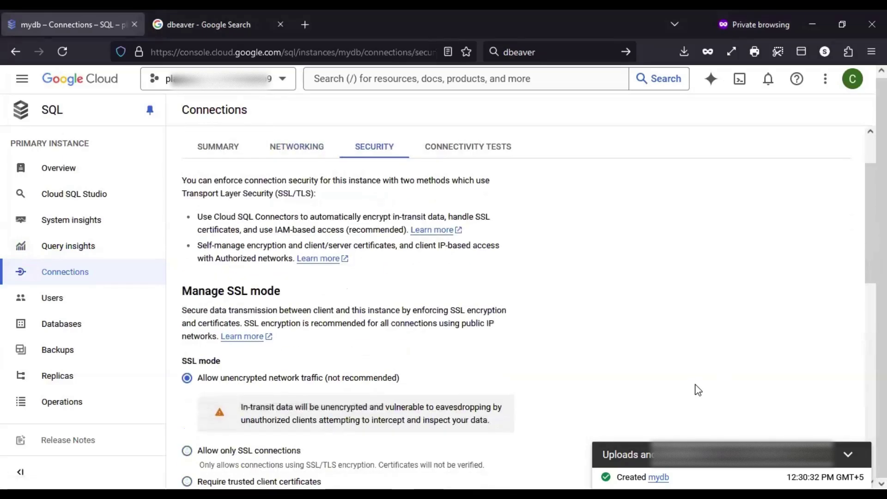
scroll(697, 391, down, 3)
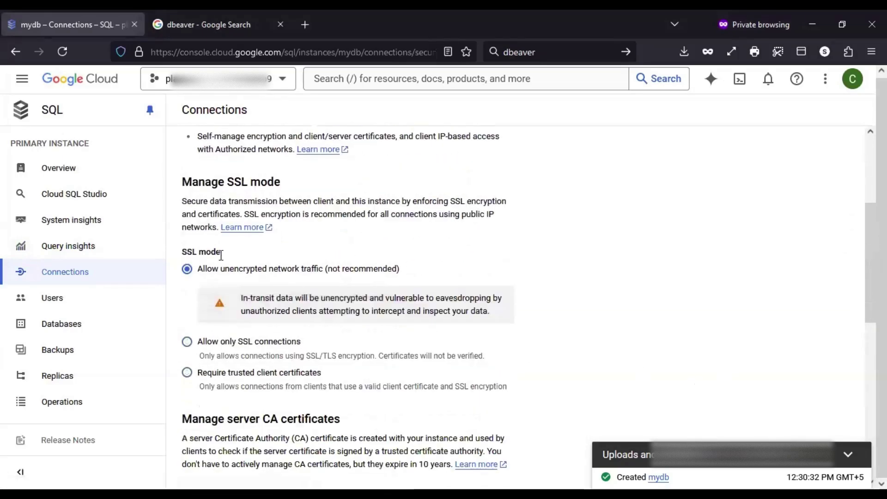
drag(221, 256, 191, 256)
click(670, 256)
drag(224, 254, 190, 255)
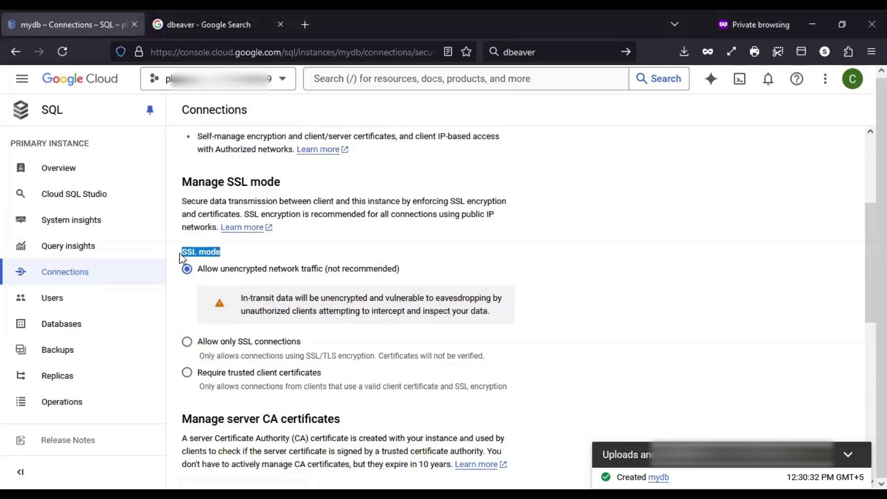
click(299, 256)
drag(198, 253, 175, 257)
click(293, 254)
drag(227, 252, 175, 257)
click(595, 252)
Try 'Allow only SSL connections' but cancel, leaving SSL mode unchanged
drag(305, 344, 195, 355)
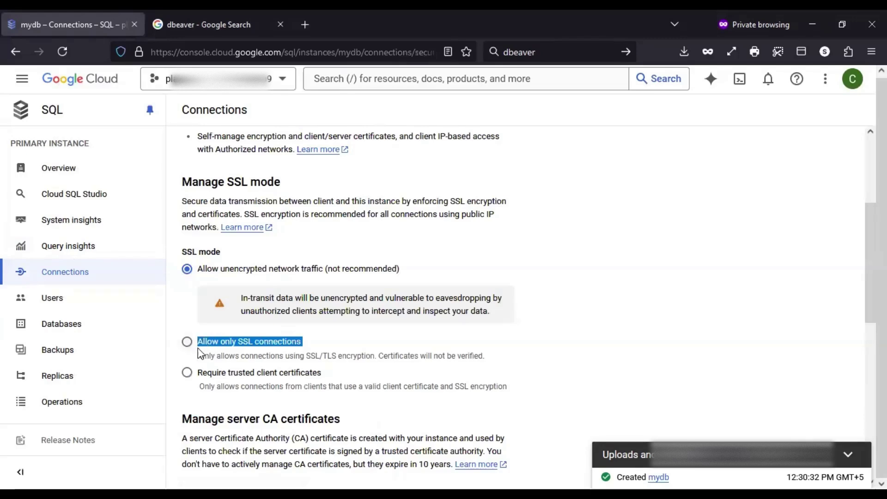
click(217, 344)
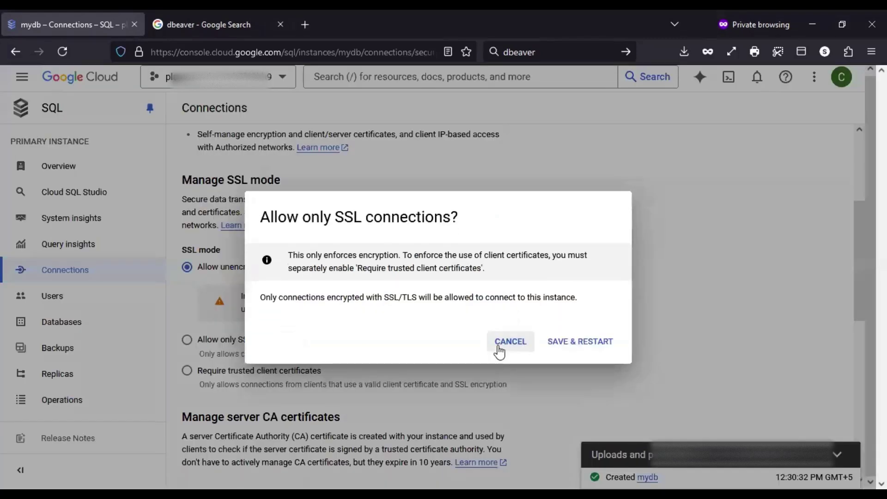
click(510, 342)
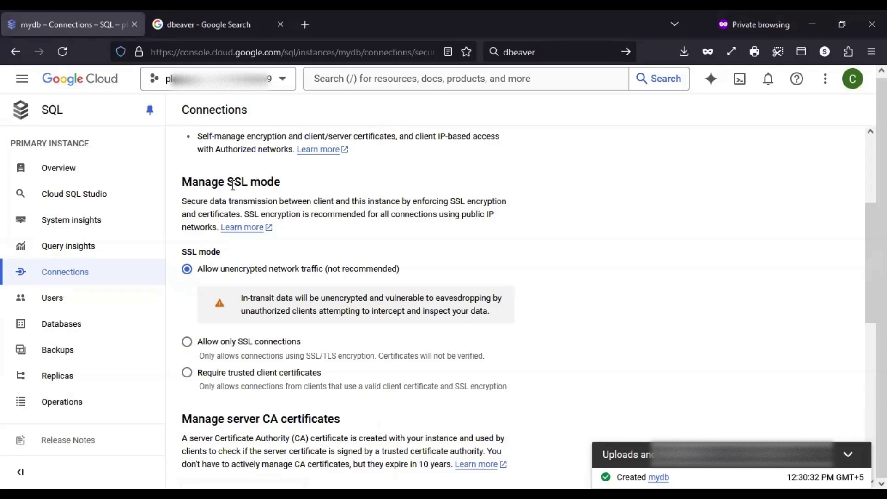
drag(227, 185, 283, 190)
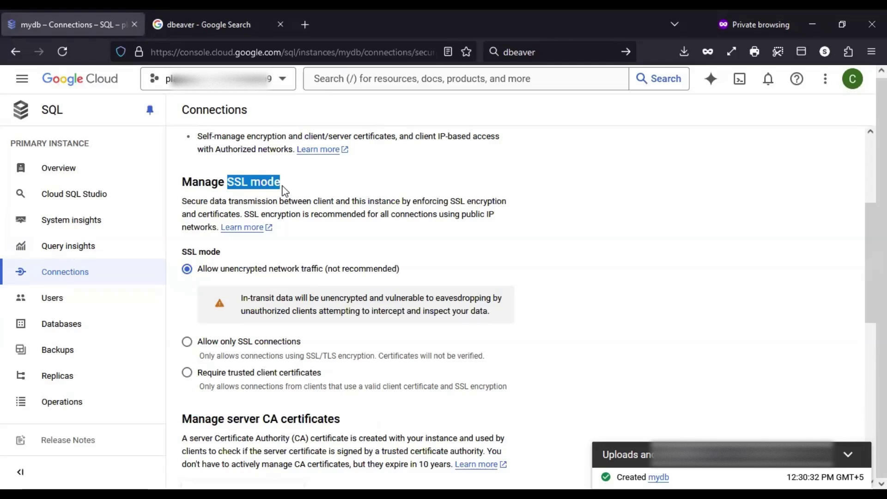
click(656, 230)
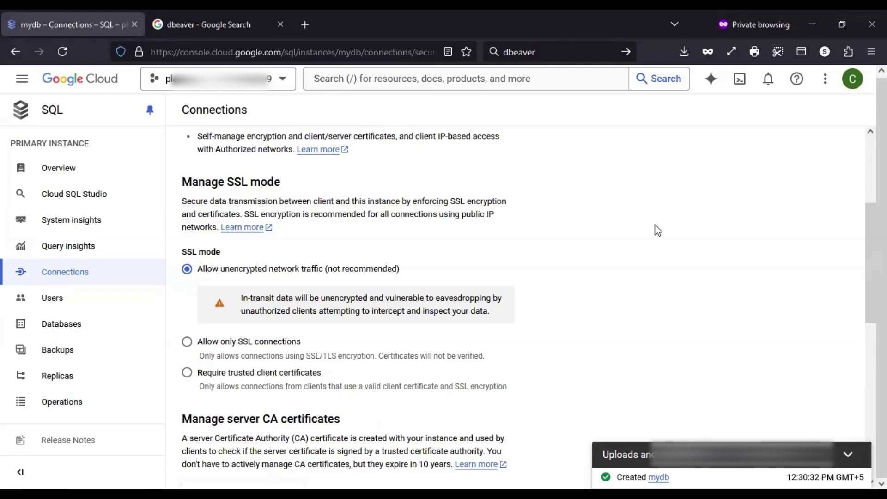
Look through the server CA and client certificate sections
scroll(658, 230, down, 3)
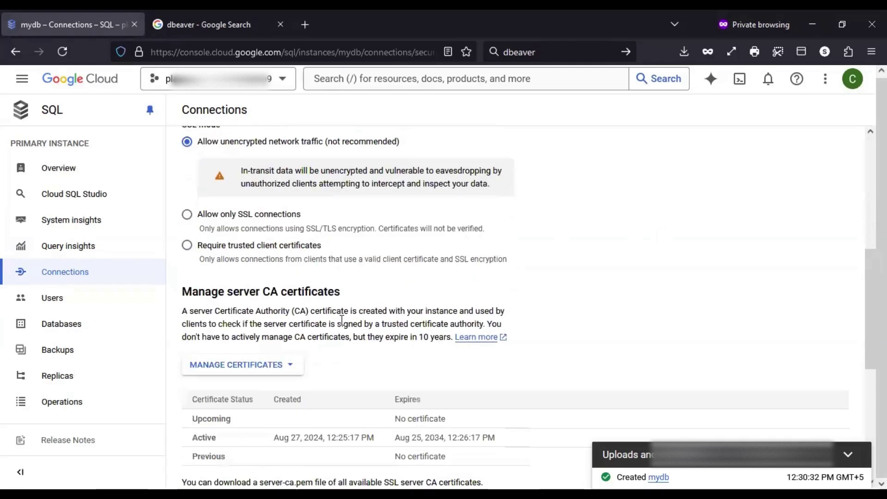
drag(347, 297, 200, 305)
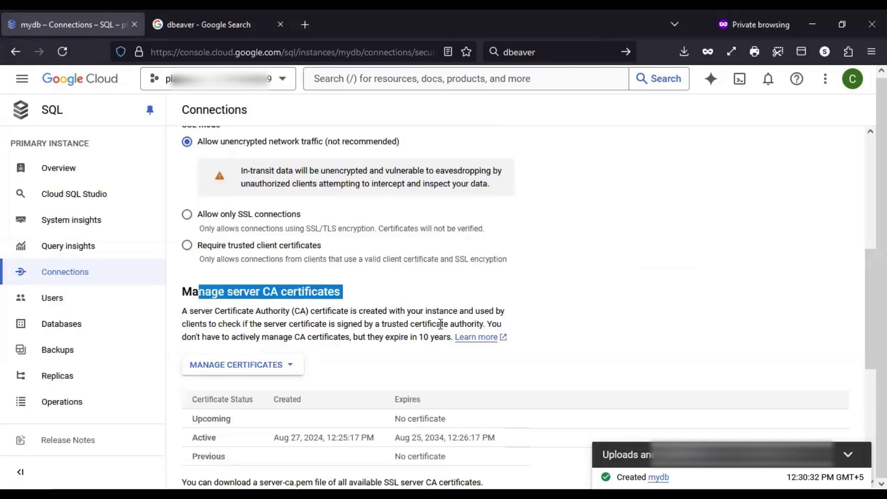
scroll(440, 324, down, 1)
scroll(440, 325, up, 2)
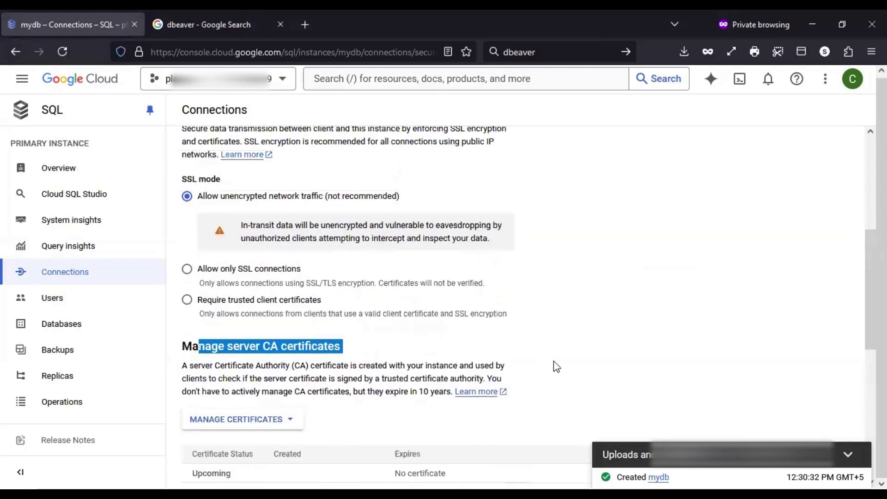
scroll(556, 366, down, 5)
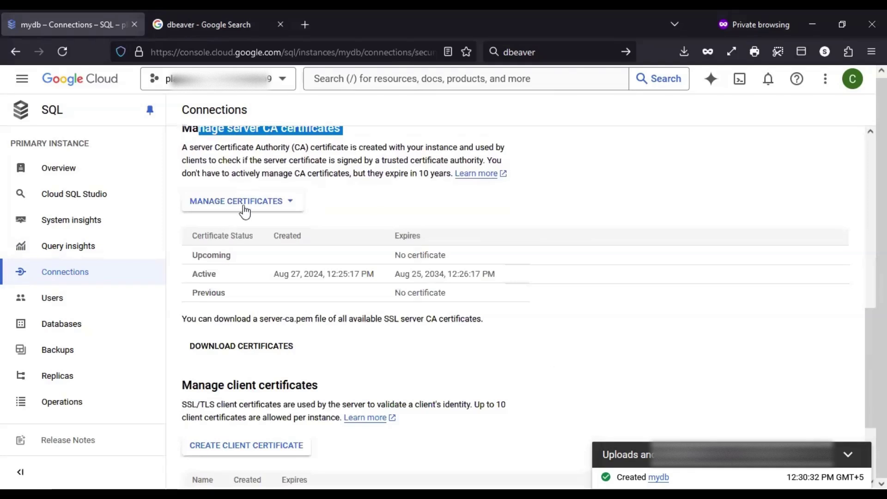
scroll(434, 335, down, 2)
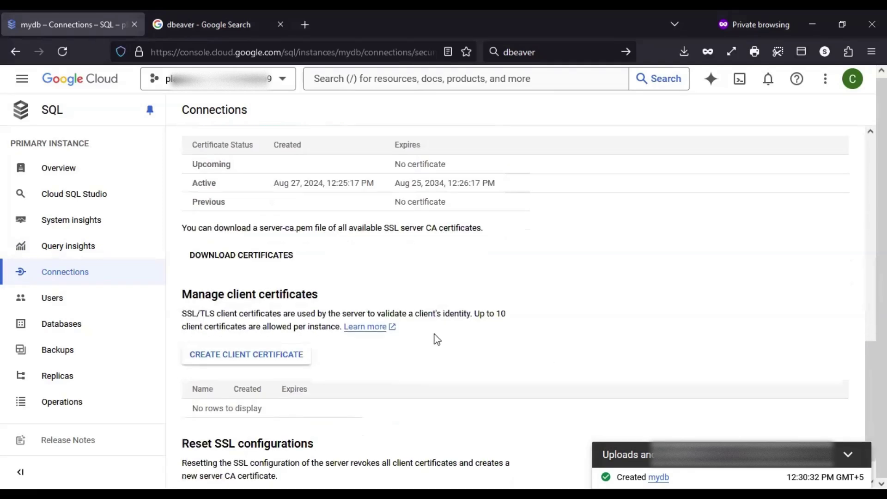
scroll(434, 338, down, 1)
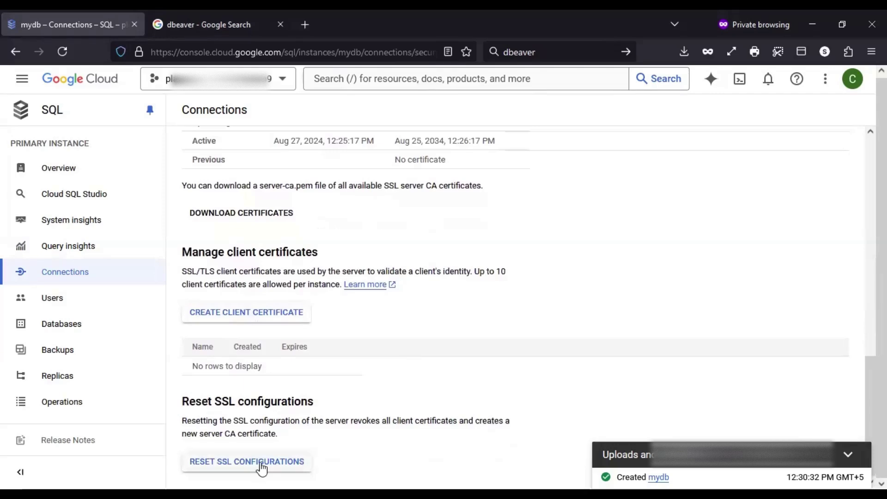
scroll(434, 345, up, 7)
scroll(437, 347, up, 3)
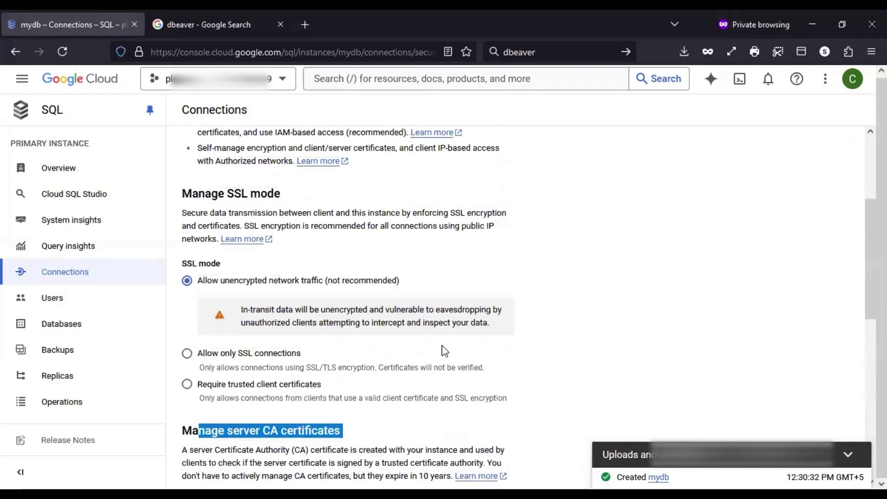
click(683, 278)
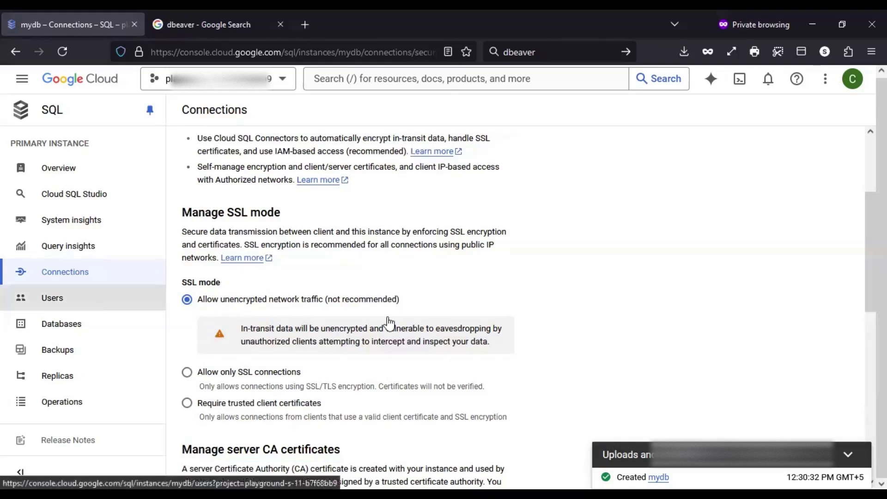
scroll(440, 337, up, 3)
On the Summary tab, select mydb's public IP address 34.45.191.206
click(217, 219)
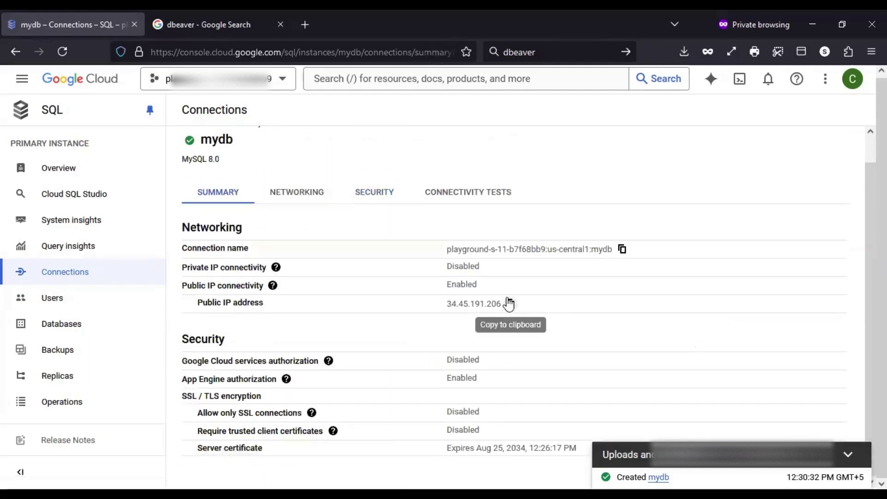
drag(445, 303, 506, 307)
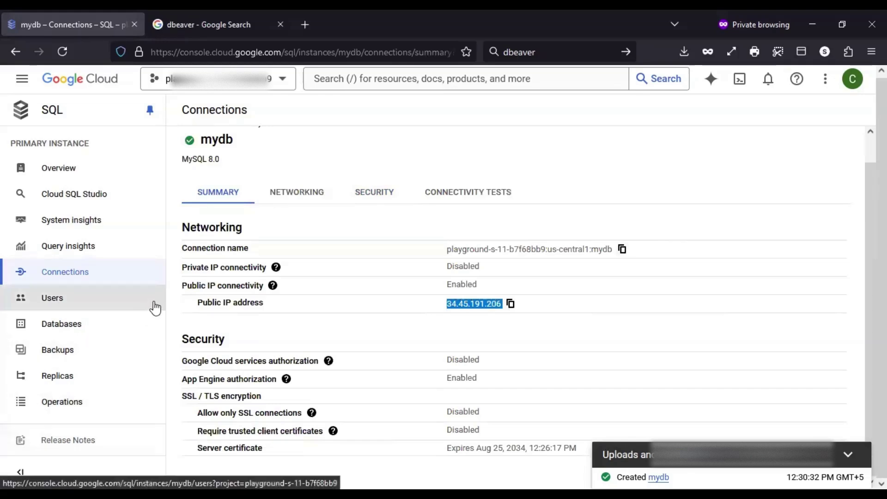
On mydb's Users page, start a new account with user name user1 and a password
click(36, 309)
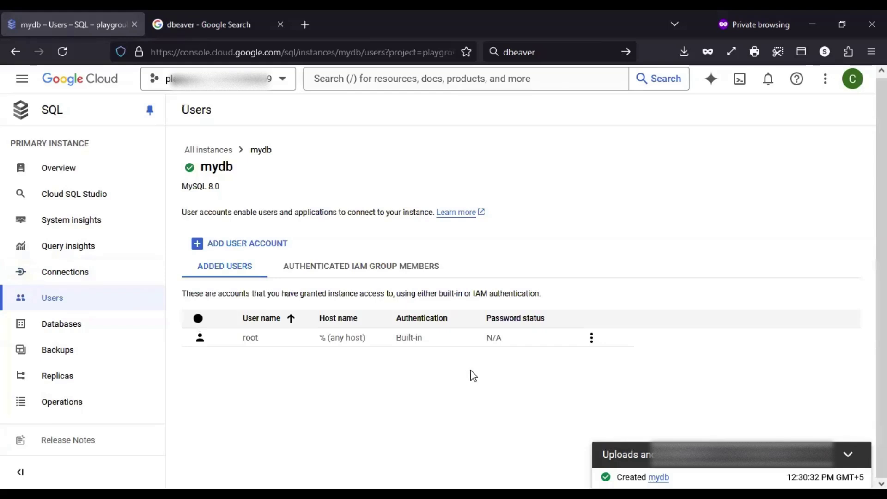
double_click(256, 338)
click(254, 242)
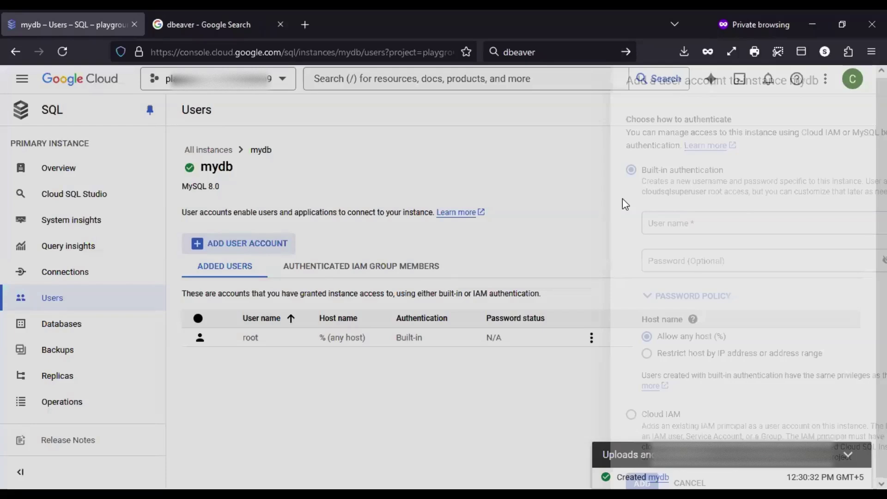
click(648, 189)
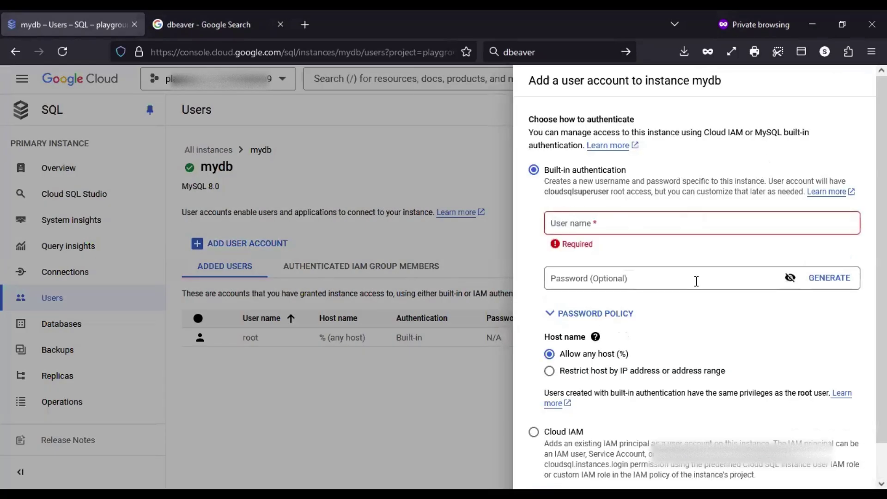
click(693, 220)
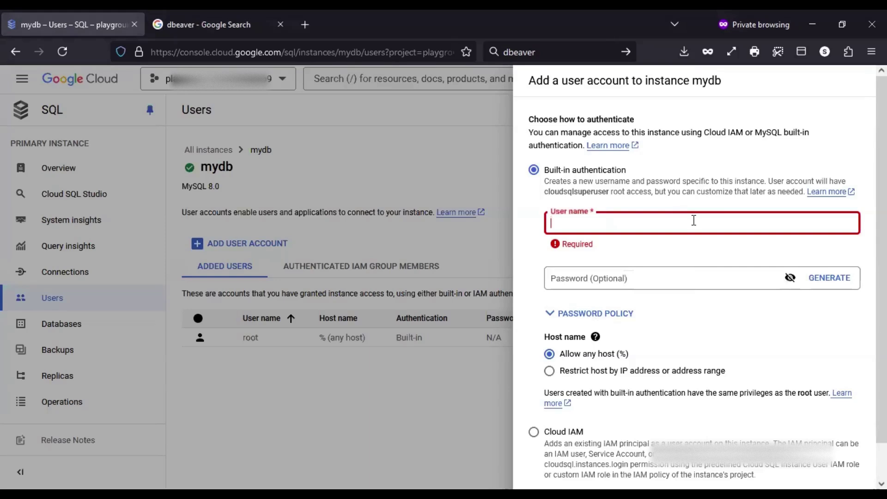
text(user1)
key(Tab)
text(•••••)
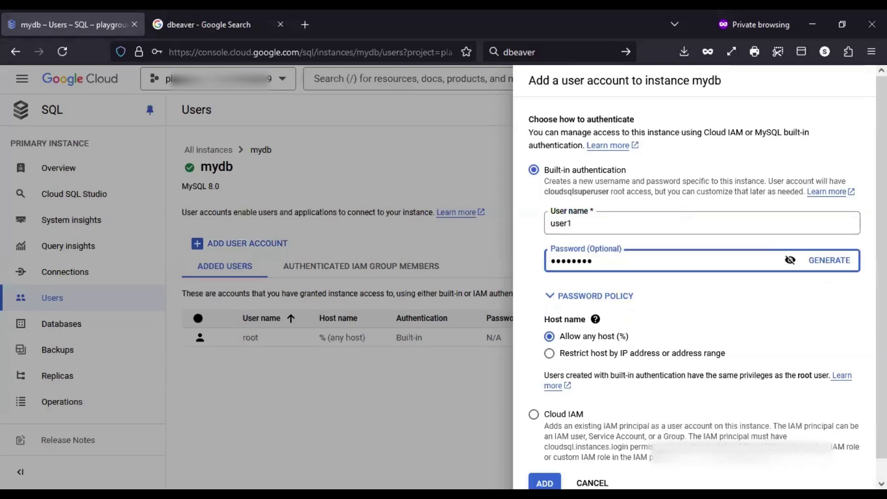
text(0rd)
click(789, 260)
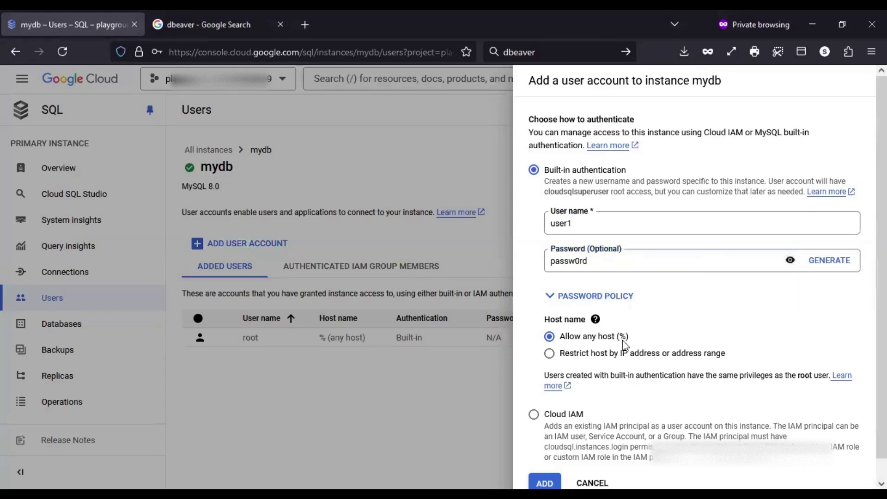
Add user1 with any-host access and dismiss the confirmation
scroll(622, 340, down, 1)
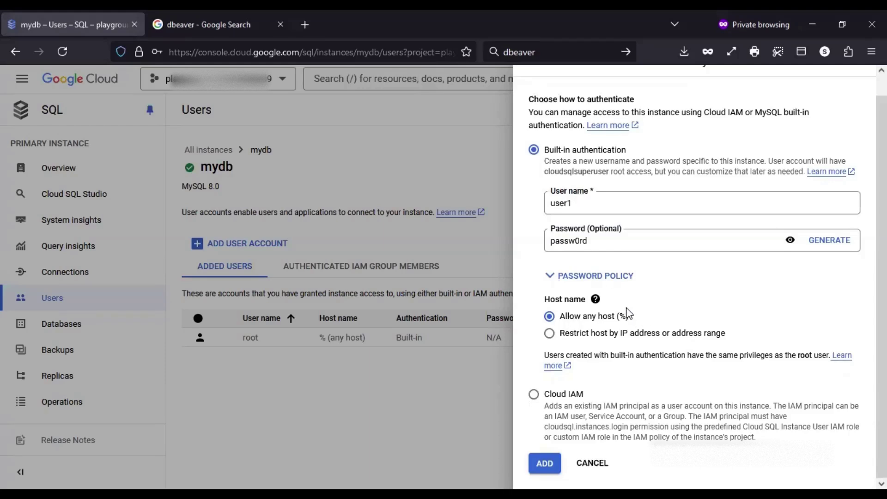
scroll(648, 312, up, 1)
scroll(648, 312, down, 1)
scroll(575, 407, up, 1)
scroll(622, 397, down, 1)
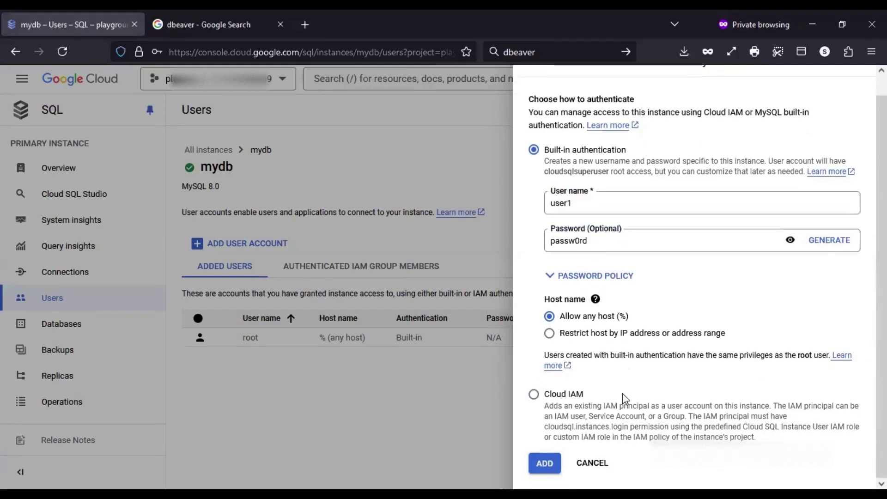
click(545, 462)
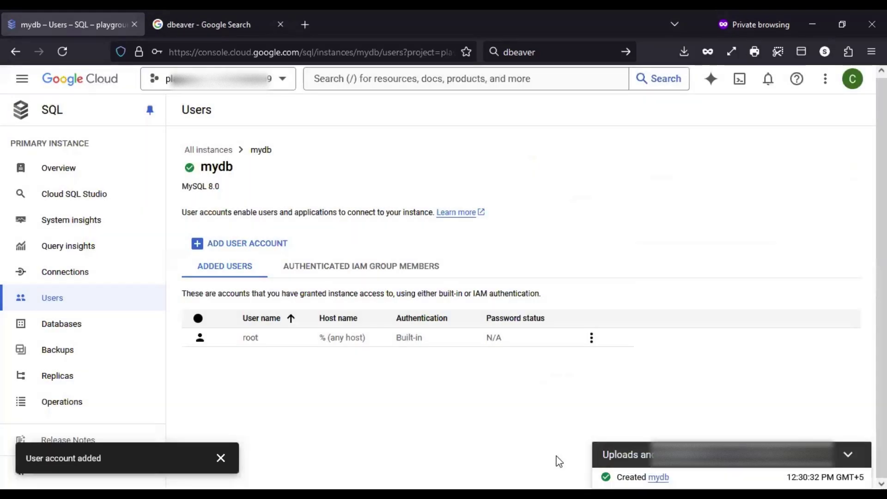
click(222, 459)
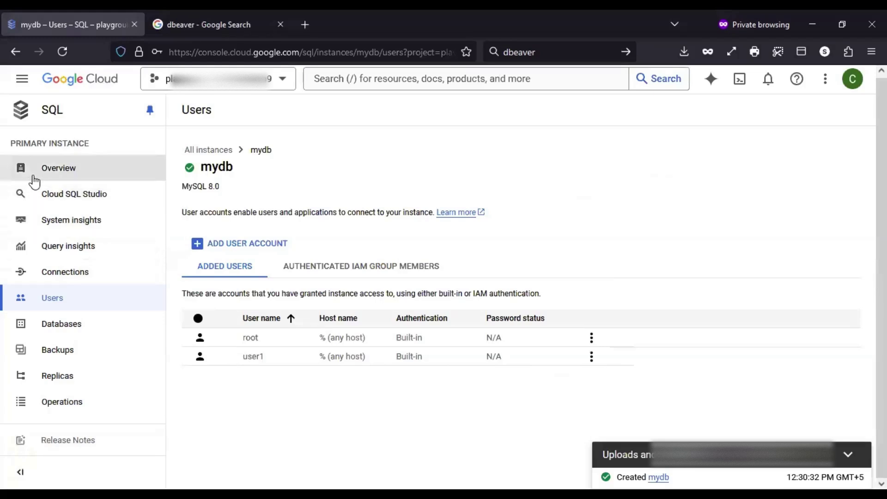
In Cloud SQL Studio, choose database mysql and user user1 for sign-in
click(77, 203)
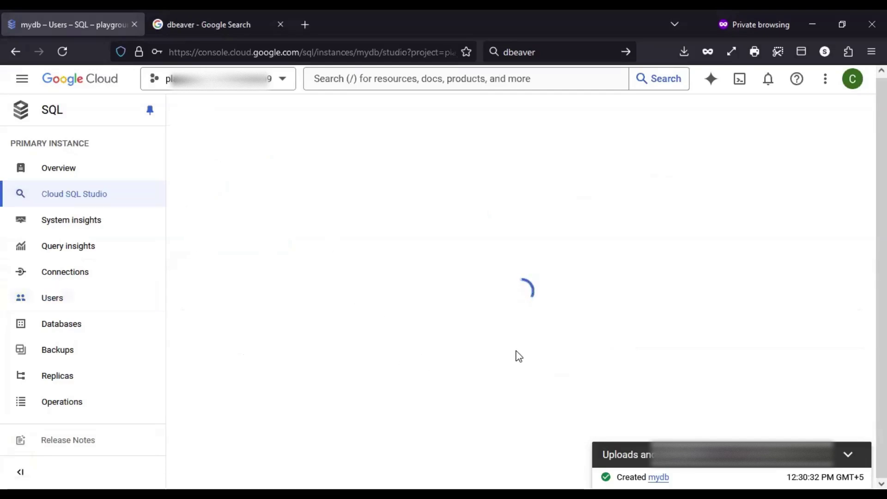
scroll(519, 356, down, 4)
click(281, 355)
click(270, 392)
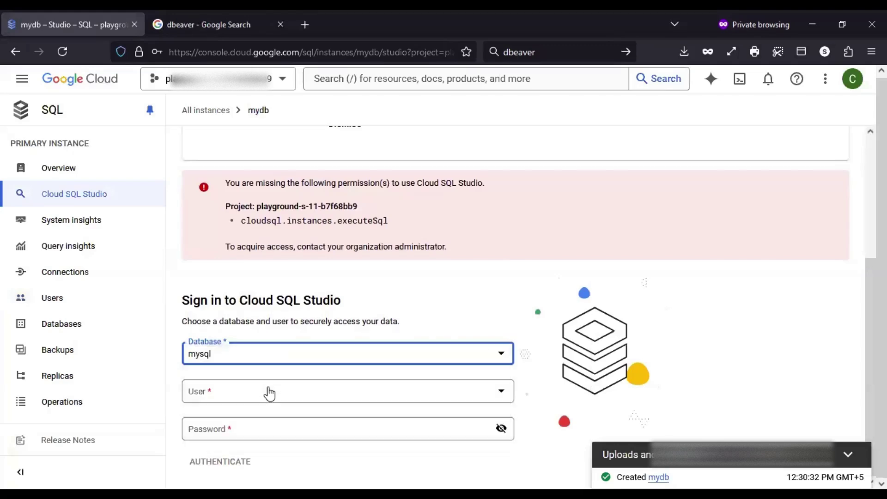
click(269, 392)
click(256, 406)
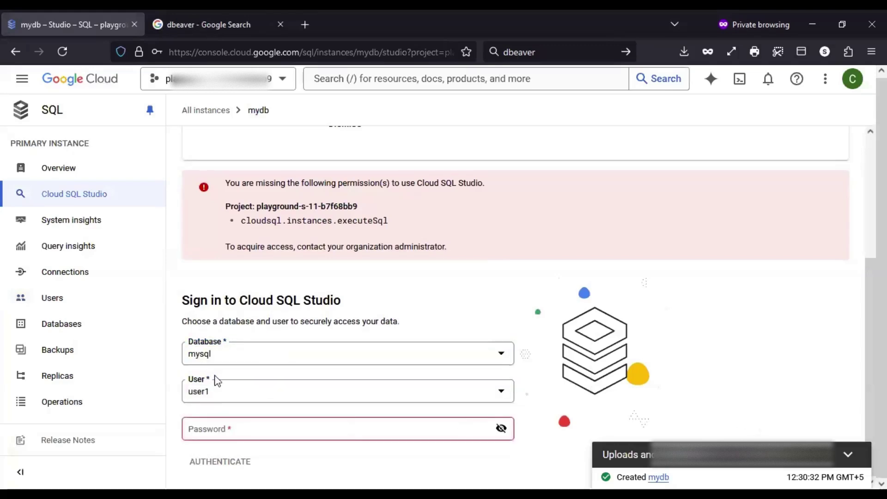
Open mydb's Databases page, listing only the four system databases
scroll(306, 347, up, 2)
scroll(306, 345, up, 2)
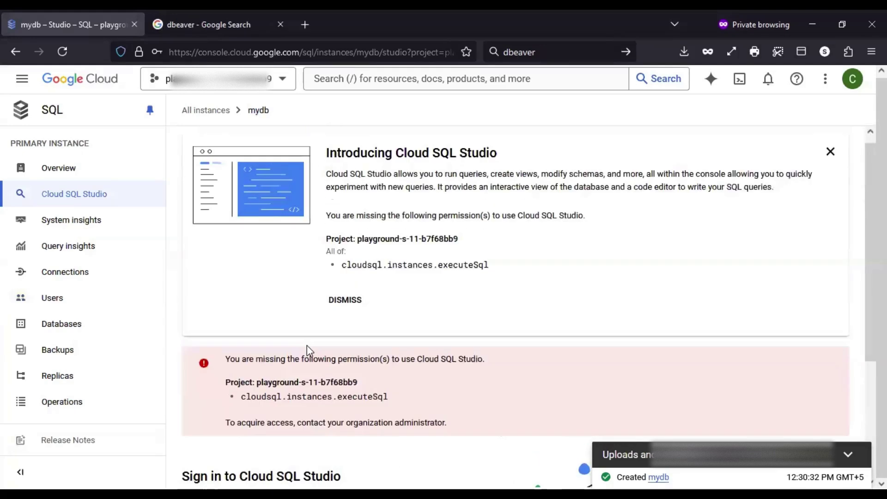
click(119, 325)
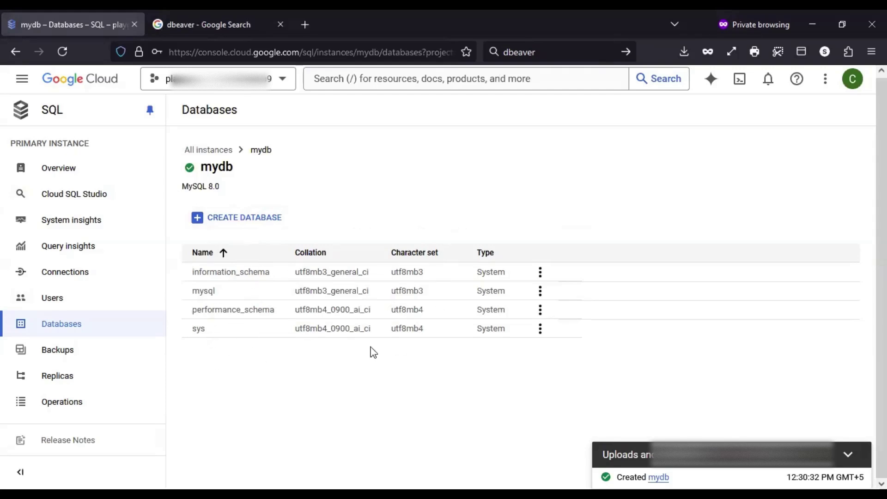
Inspect mydb's automated backup and its options, then view the empty Replicas page
click(81, 358)
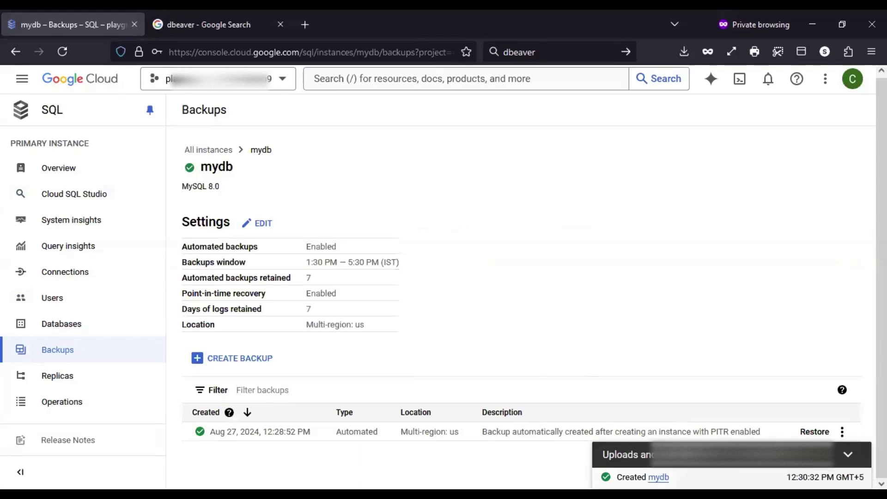
click(823, 478)
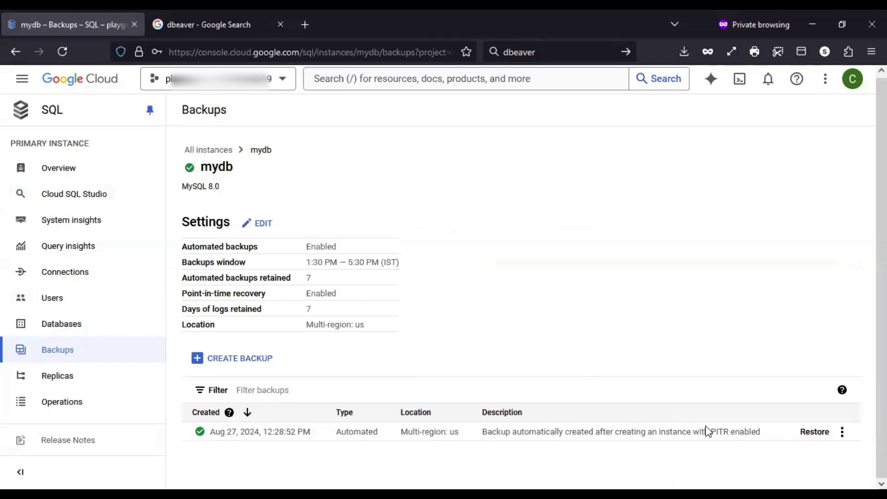
drag(779, 433, 486, 426)
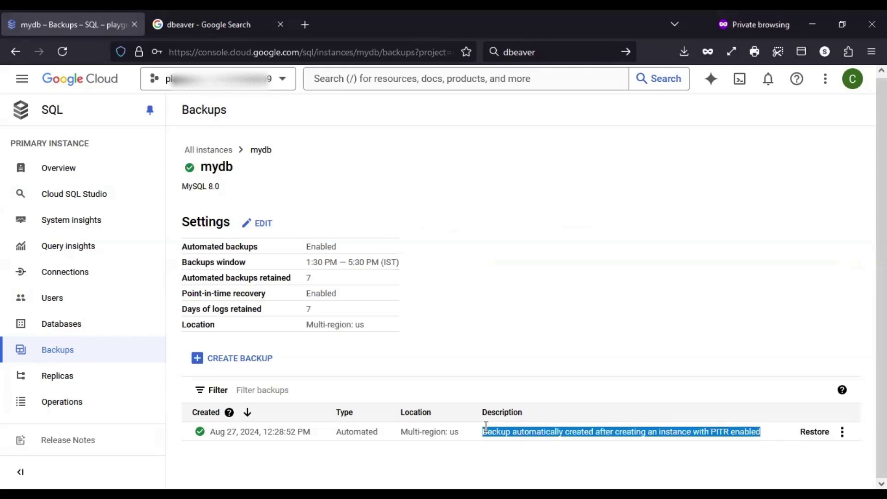
click(458, 332)
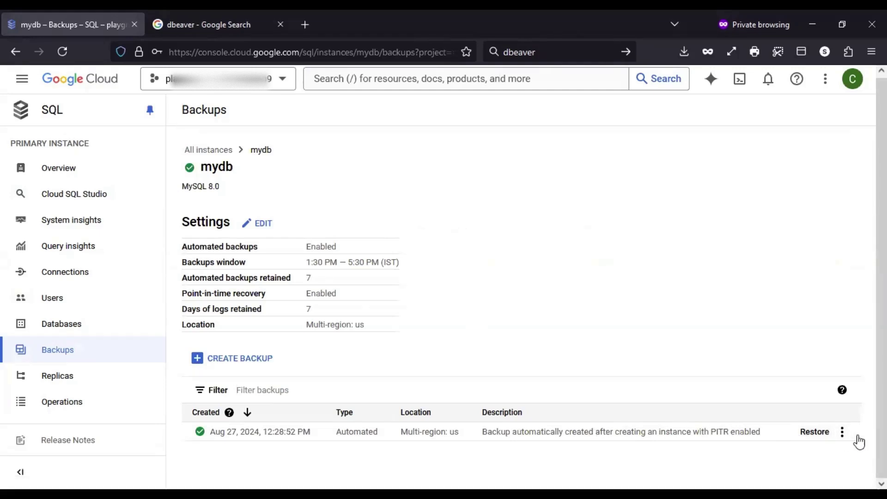
click(841, 432)
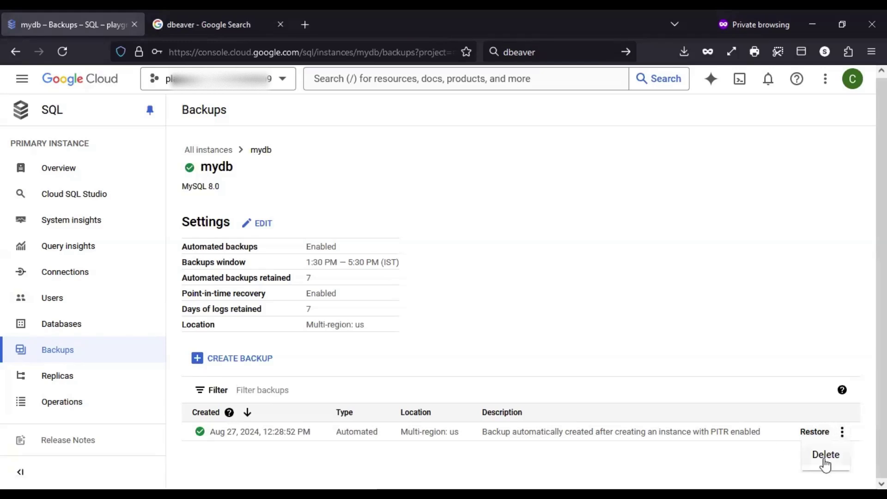
click(708, 463)
click(52, 372)
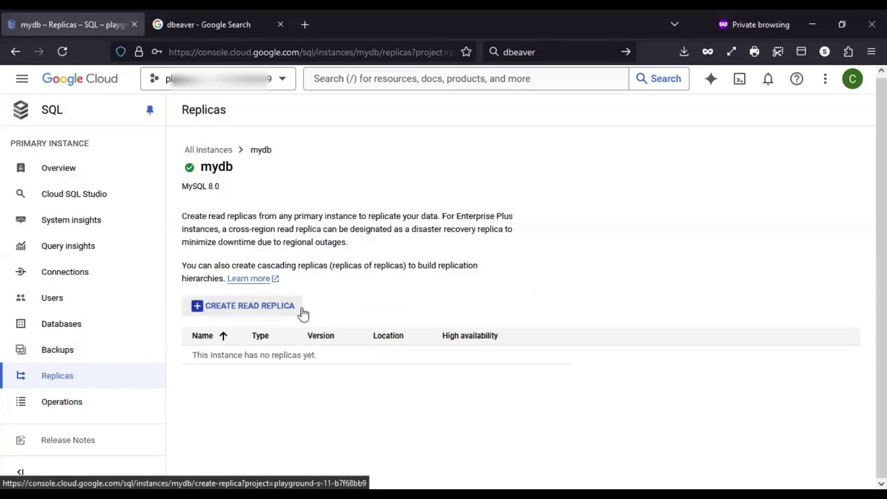
drag(231, 170, 202, 169)
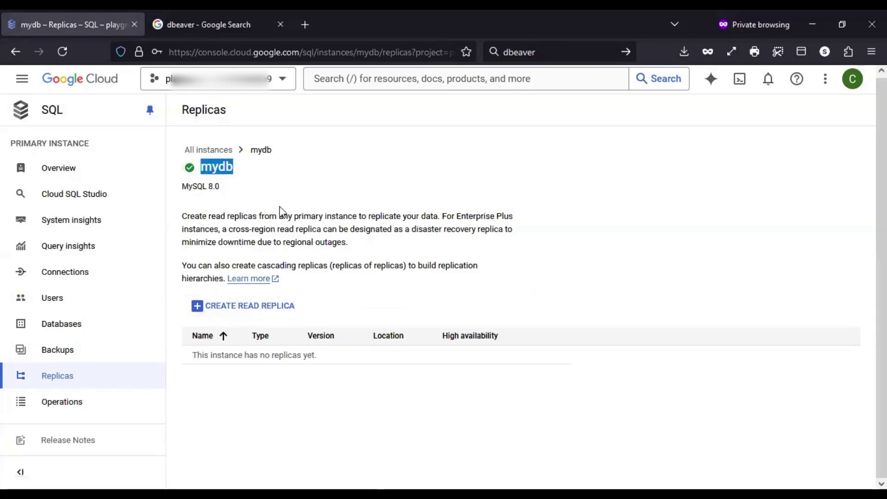
click(280, 225)
drag(240, 169, 203, 168)
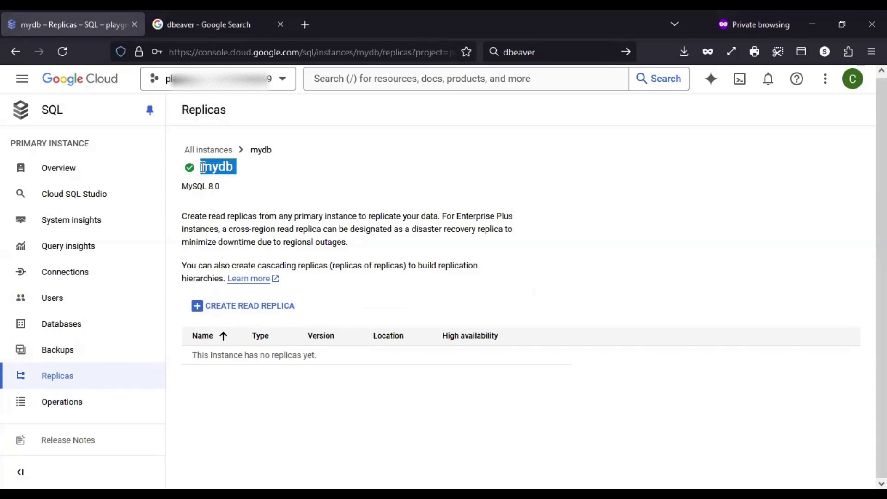
click(287, 254)
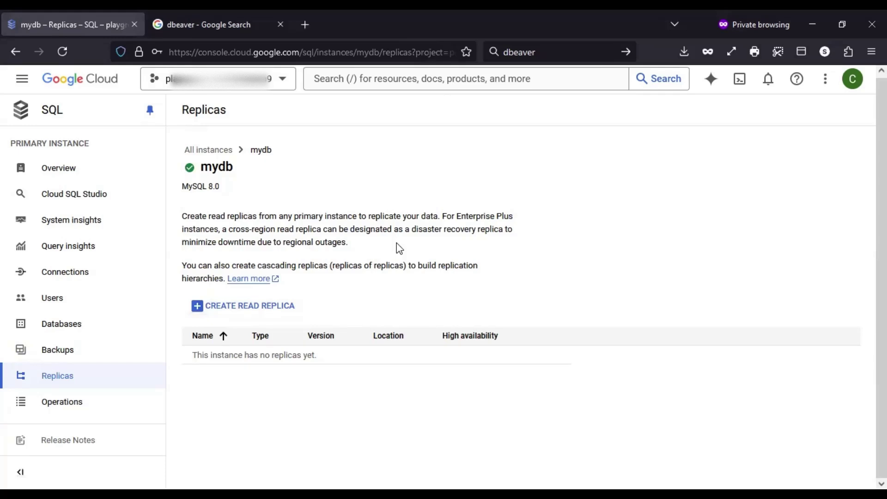
Check mydb's operations log for the finished Create, Backup and User created entries
click(106, 412)
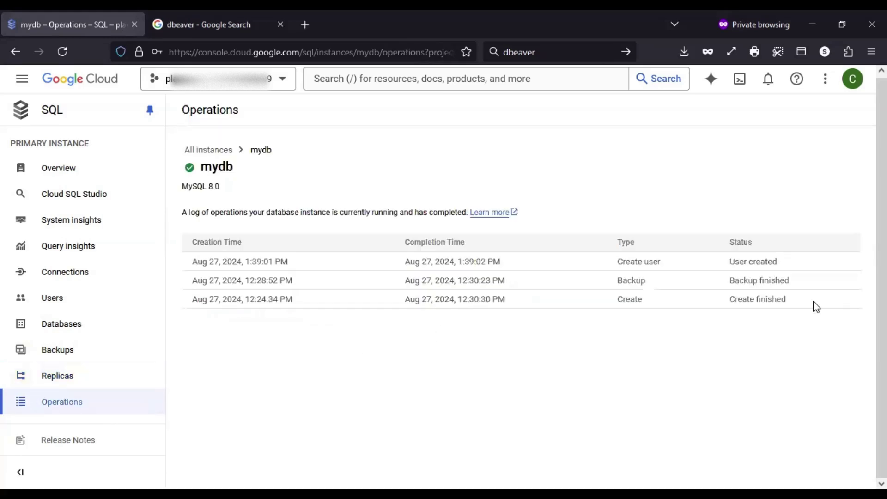
drag(787, 299, 729, 302)
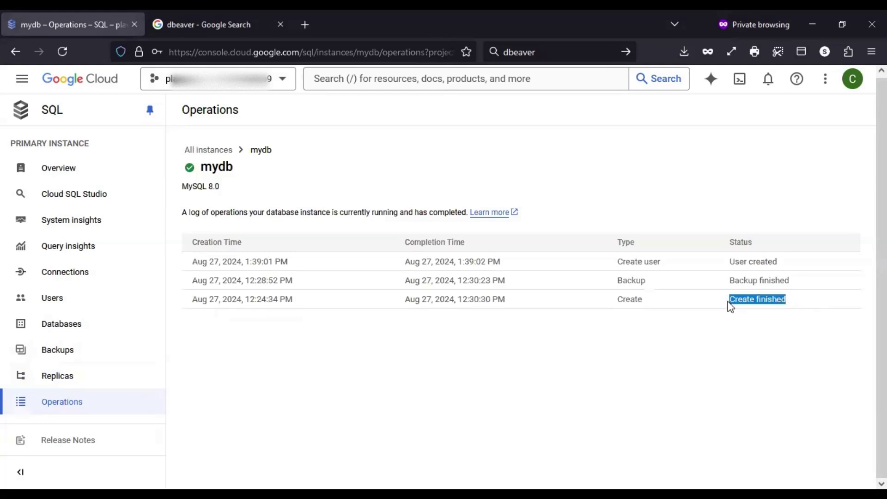
drag(791, 281, 726, 279)
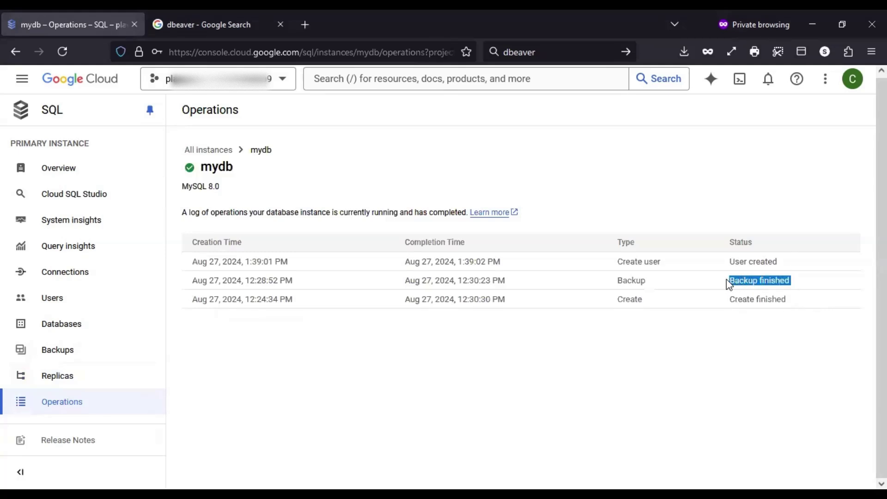
drag(787, 259, 715, 268)
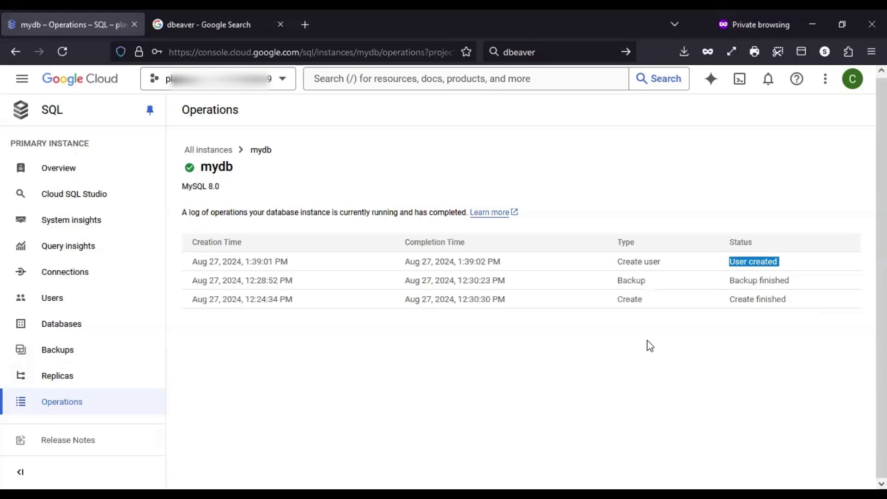
click(638, 349)
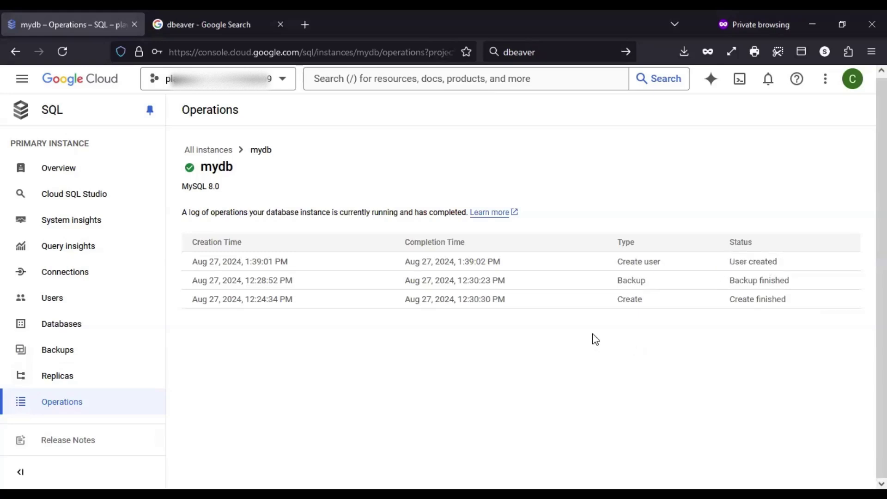
Return to mydb's Overview with public IP 34.45.191.206 and bring up DBeaver's connection wizard
click(123, 176)
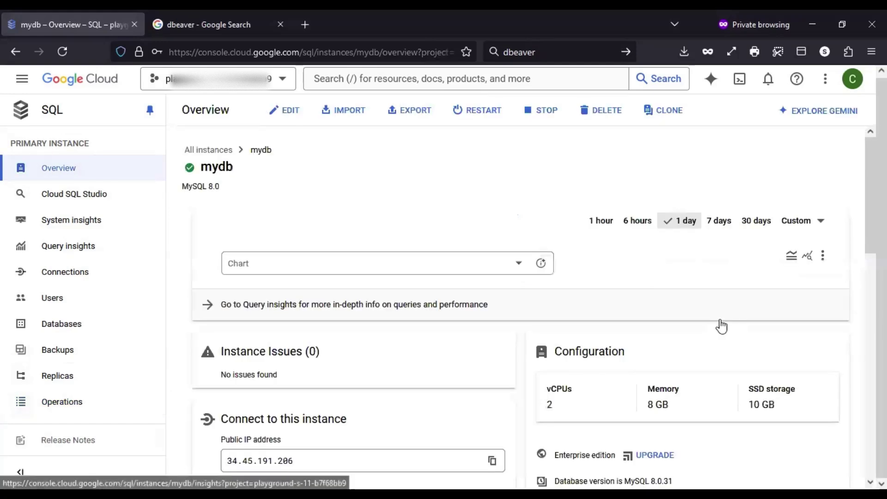
scroll(533, 289, down, 5)
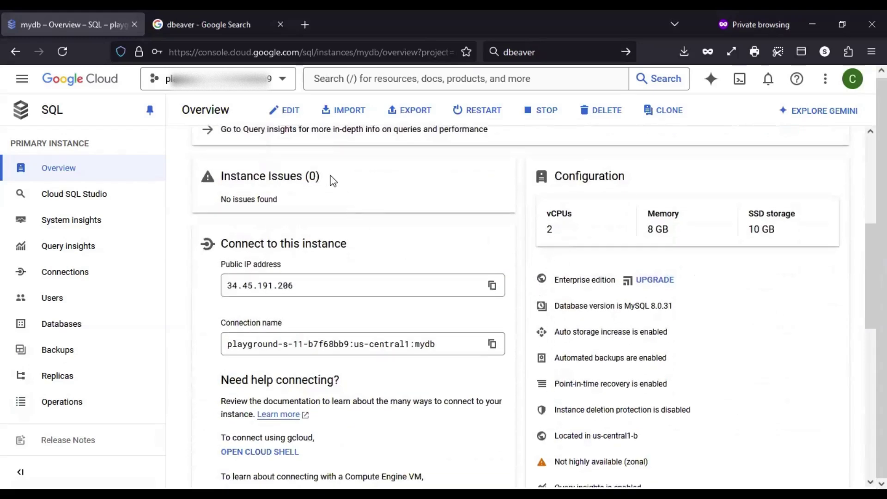
click(196, 24)
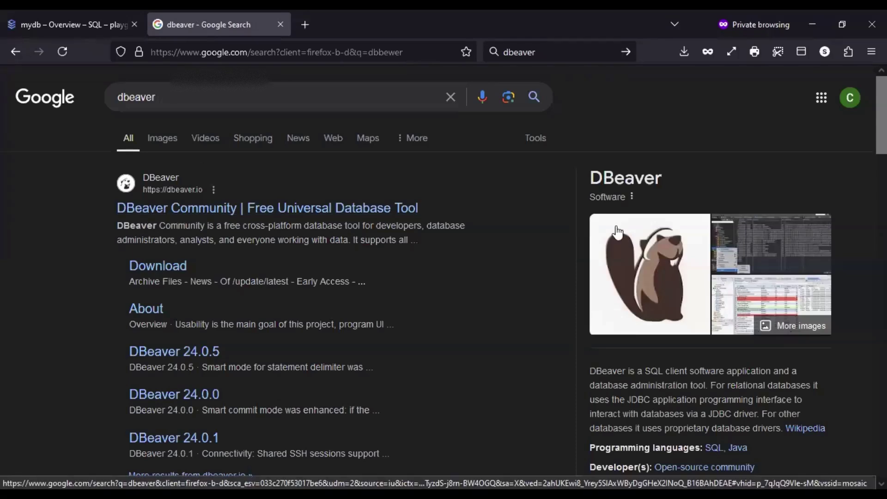
click(57, 16)
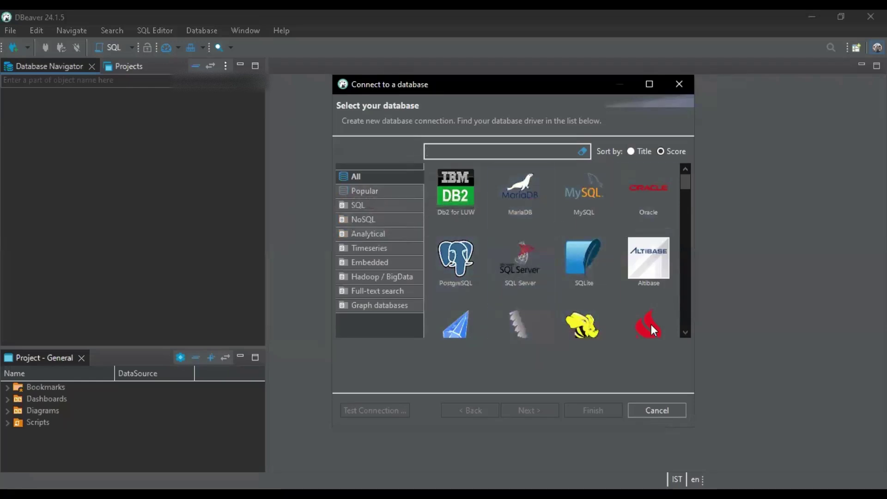
Choose MySQL in DBeaver's new connection wizard and continue to its connection settings
scroll(660, 281, down, 2)
scroll(660, 281, up, 2)
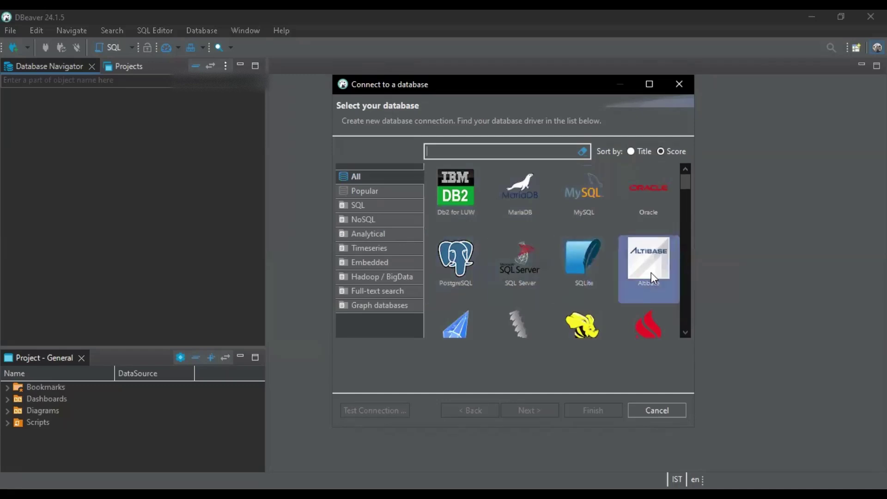
scroll(651, 272, down, 2)
scroll(650, 273, down, 3)
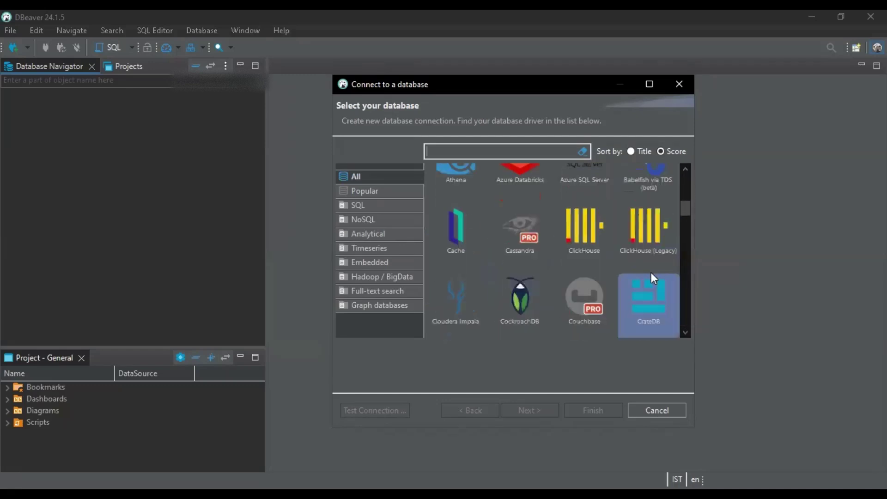
scroll(651, 273, up, 5)
click(580, 198)
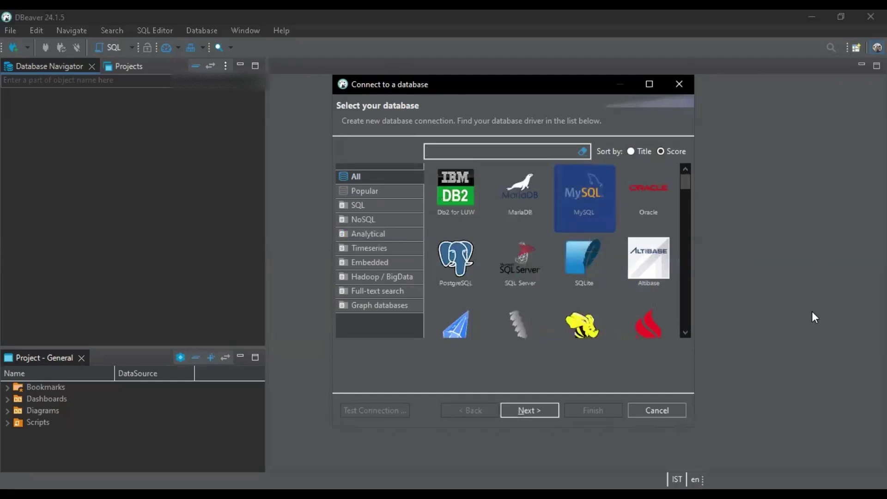
click(516, 410)
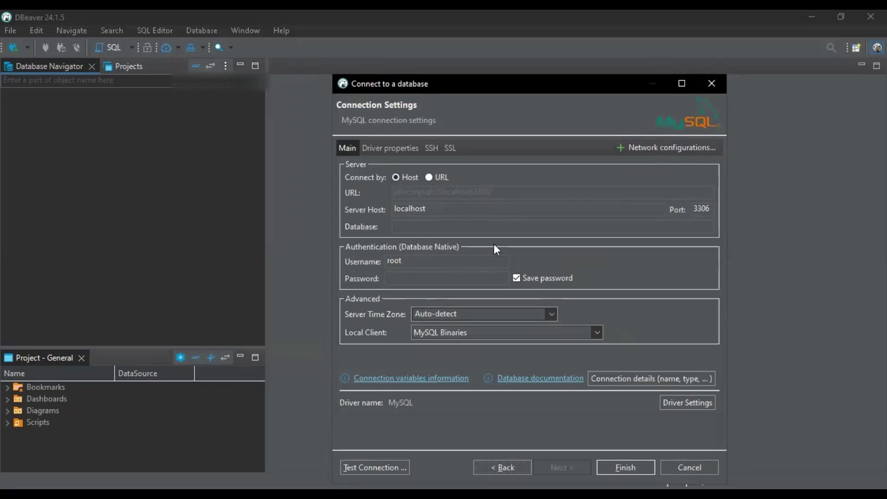
Copy mydb's public IP 34.45.191.206 from the Cloud SQL Overview, then return to DBeaver
key(alt+Tab)
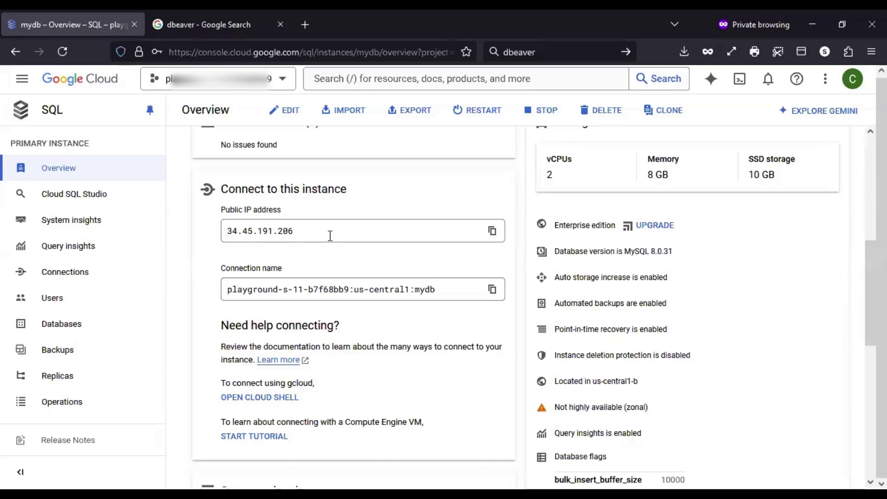
triple_click(307, 235)
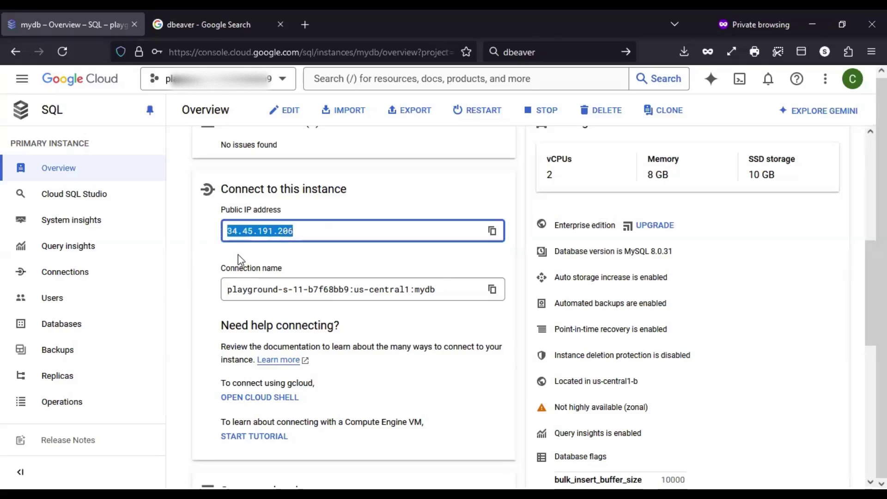
click(327, 262)
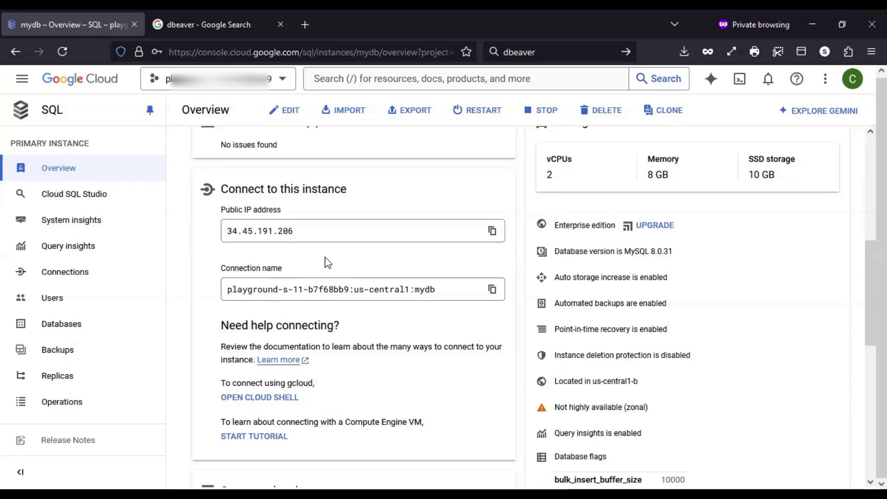
drag(298, 230, 215, 230)
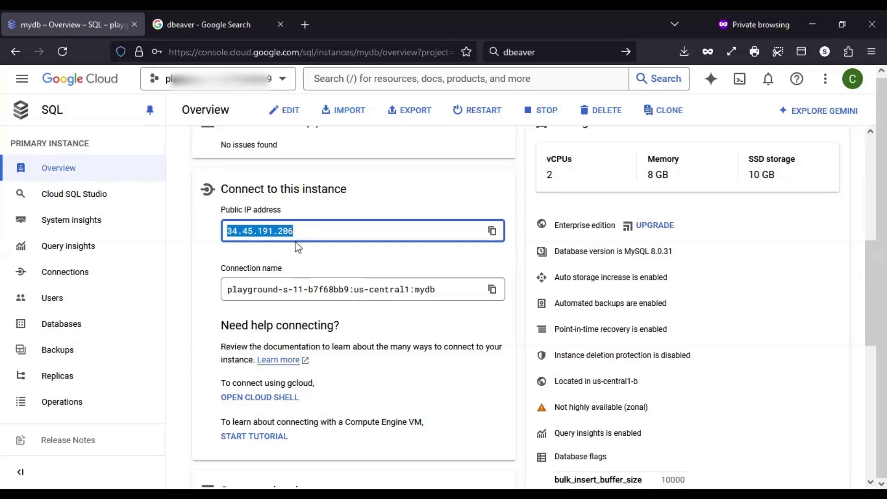
click(307, 229)
drag(307, 230, 222, 230)
click(305, 231)
triple_click(306, 232)
click(297, 231)
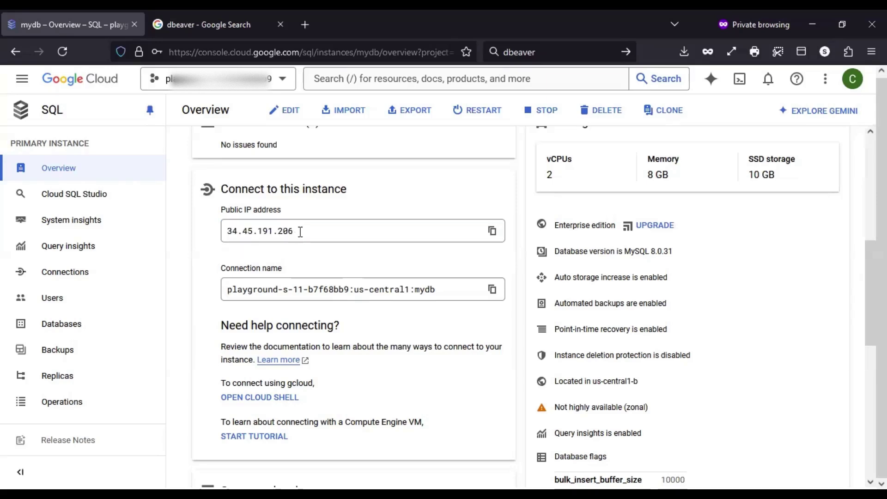
drag(300, 231, 198, 229)
key(ctrl+c)
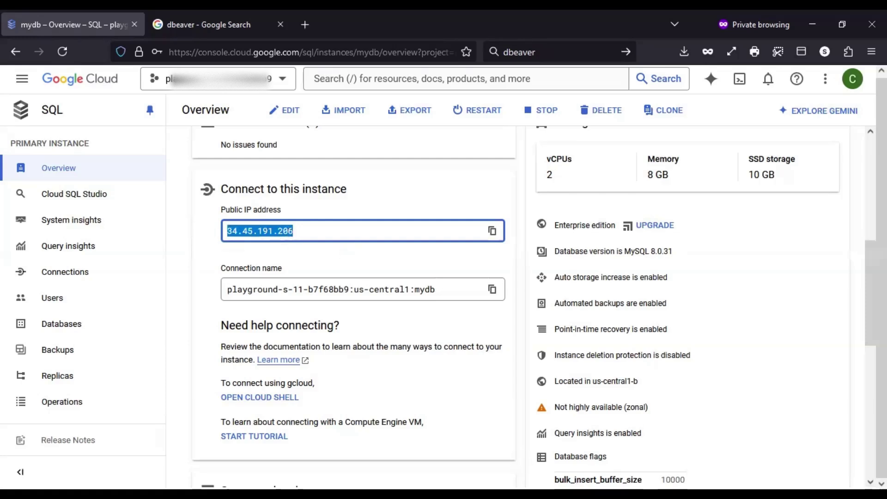
key(alt+Tab)
Set Server Host to 34.45.191.206, paste root's password, and finish the MySQL connection
click(439, 208)
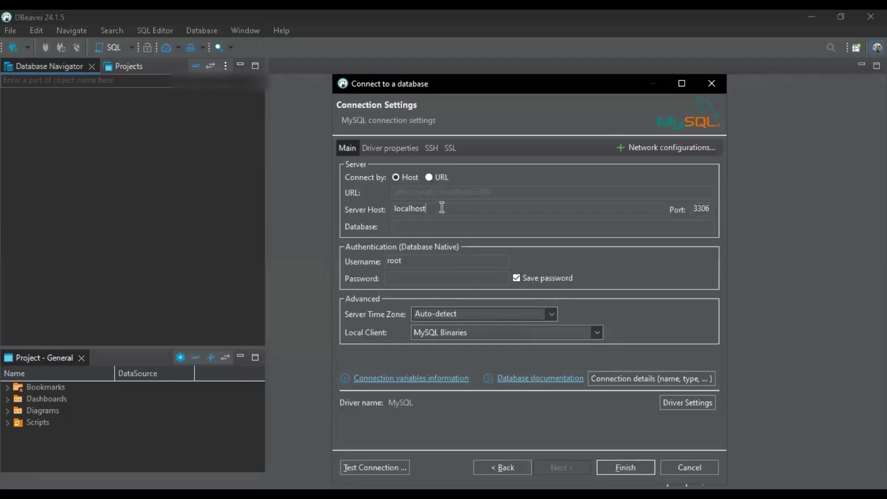
drag(440, 208, 382, 210)
key(ctrl+v)
click(440, 225)
click(418, 279)
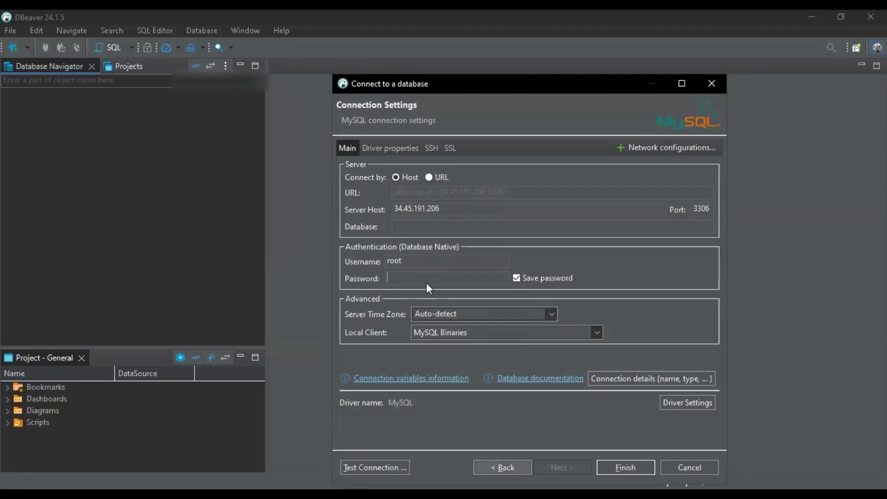
key(ctrl+v)
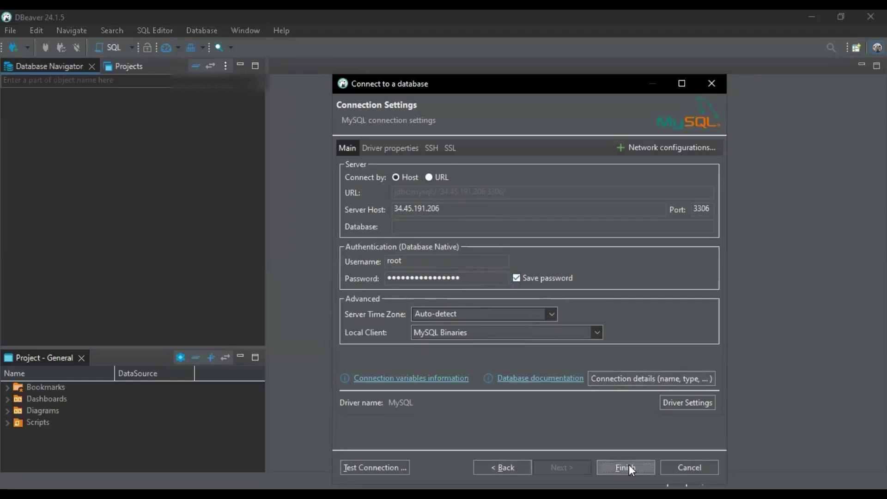
click(631, 469)
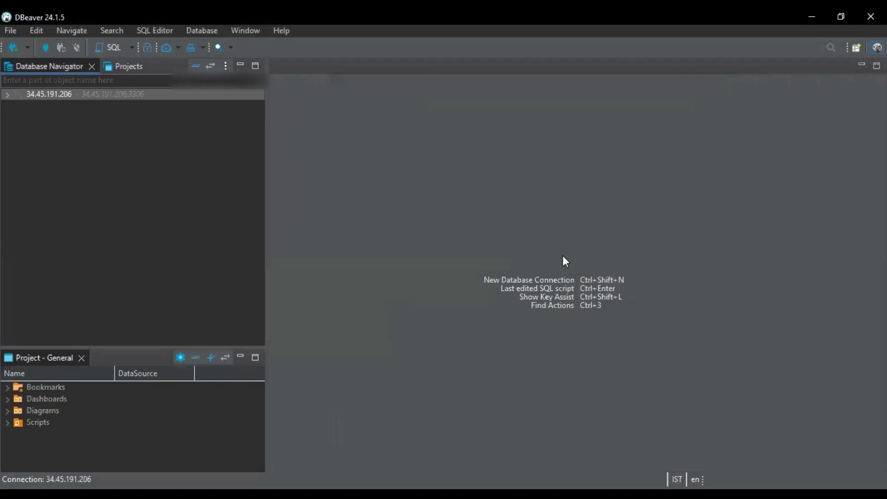
Force-download the MySQL driver files; opening the 34.45.191.206 connection then fails with 'Connect timed out'
click(7, 94)
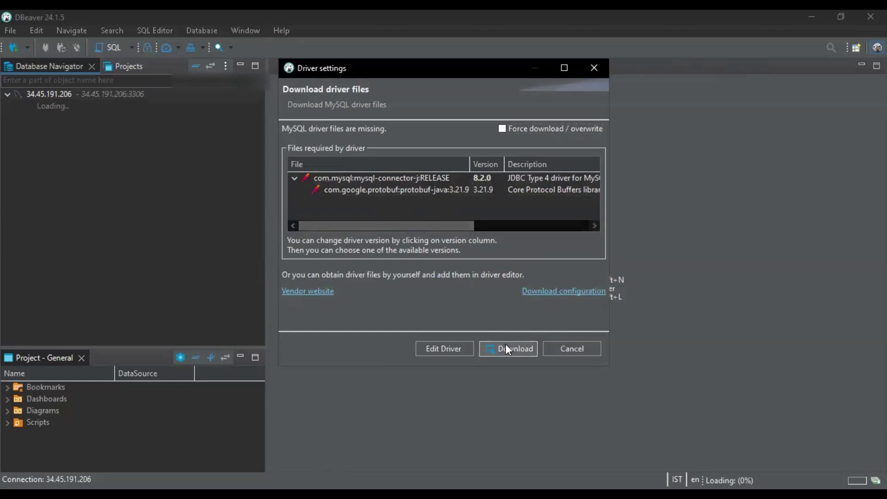
click(520, 129)
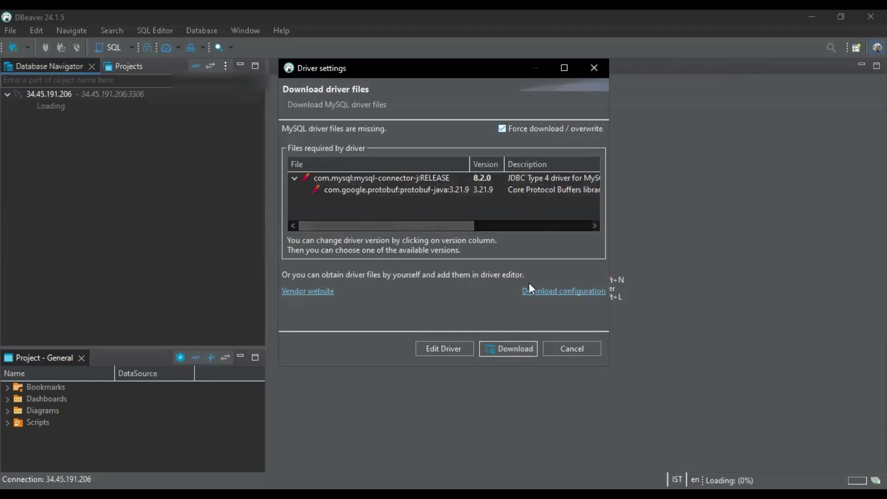
click(508, 349)
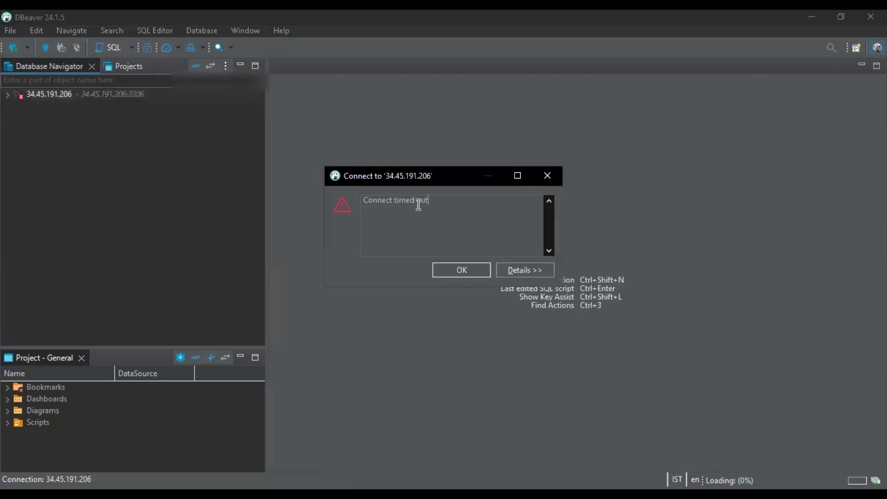
drag(433, 202, 364, 204)
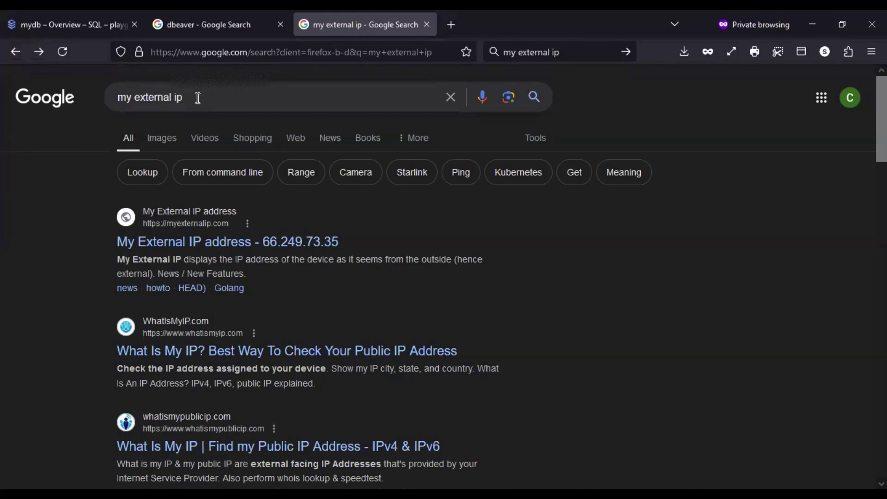
Look up and select this computer's public IP address on myexternalip.com
click(209, 245)
double_click(167, 175)
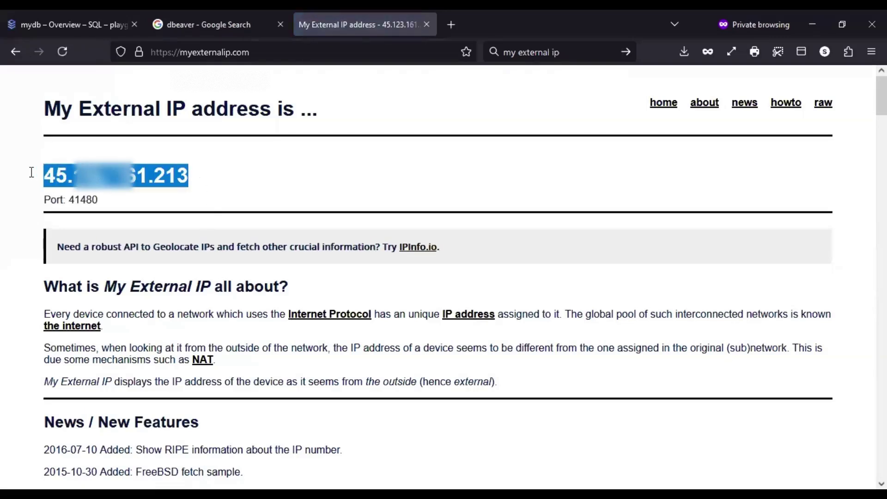
click(208, 179)
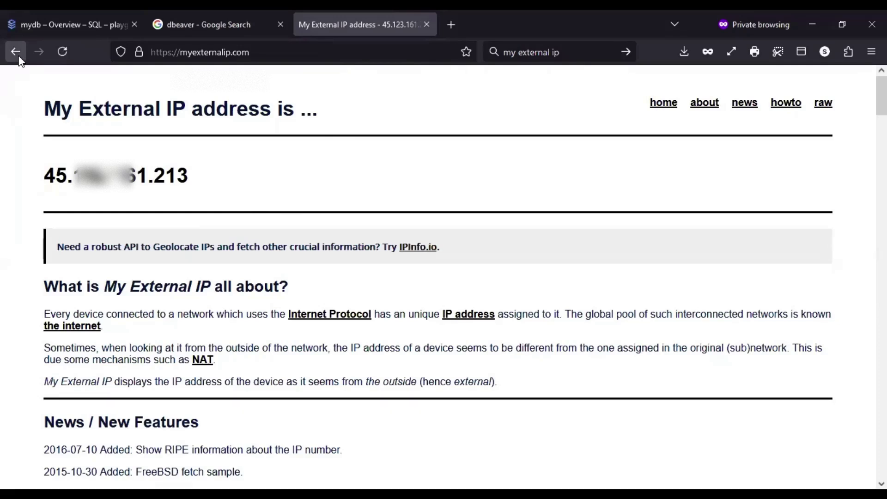
double_click(153, 175)
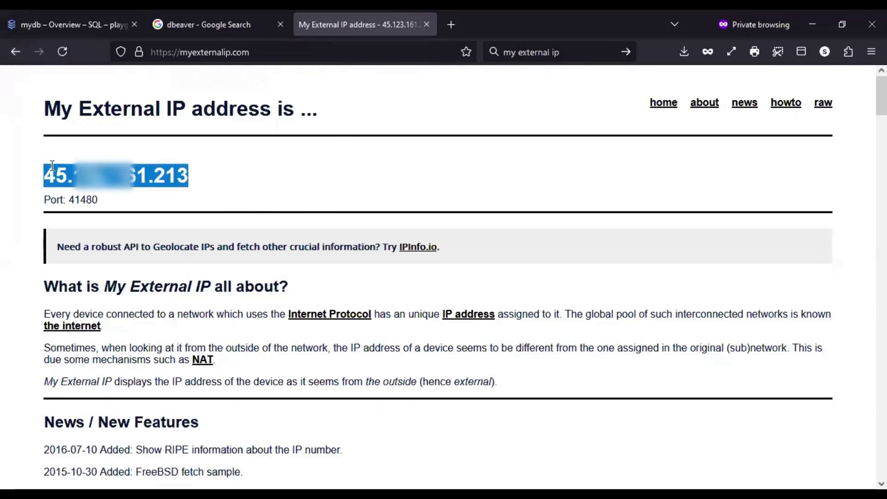
Confirm the same public IPv4 address on whatismyip.com, with no IPv6 detected
click(24, 46)
click(238, 359)
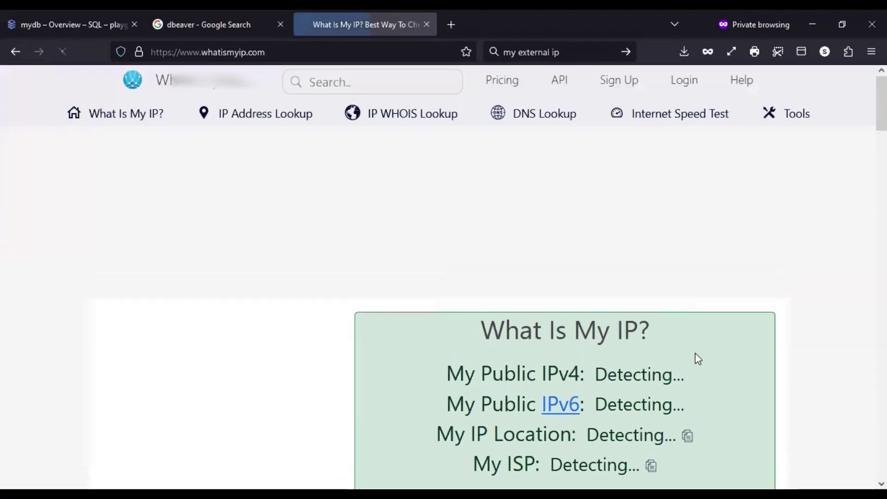
scroll(690, 355, down, 2)
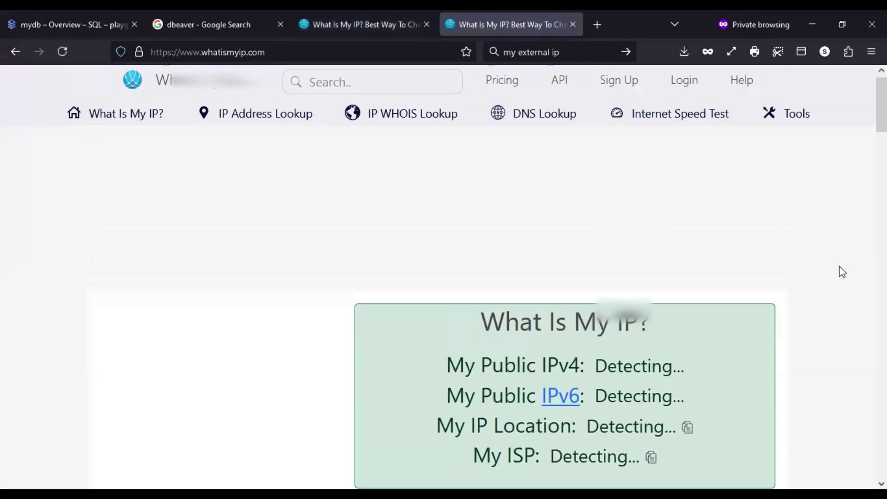
scroll(840, 269, down, 1)
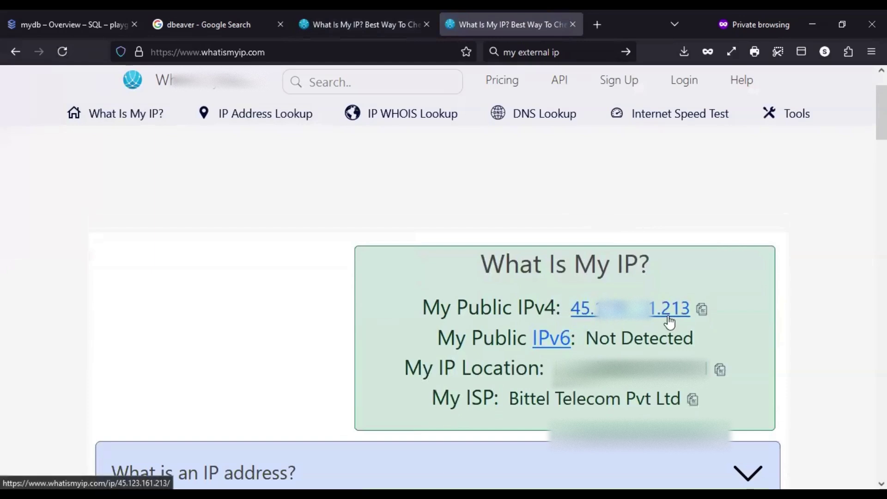
Open the networking settings on the mydb instance's Connections page
click(77, 17)
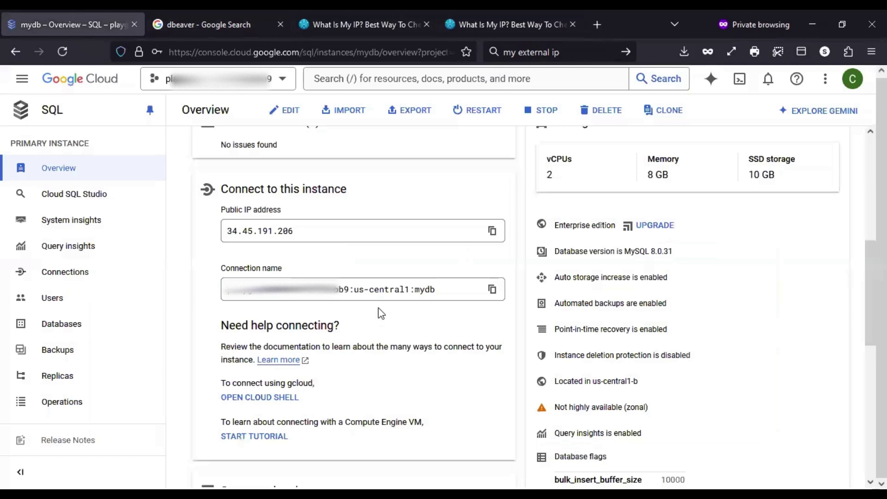
scroll(381, 310, down, 1)
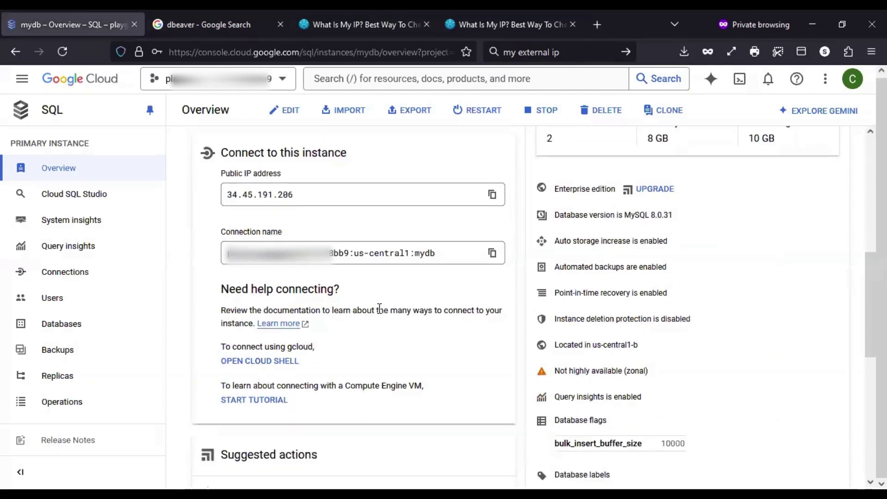
scroll(460, 322, up, 2)
click(85, 277)
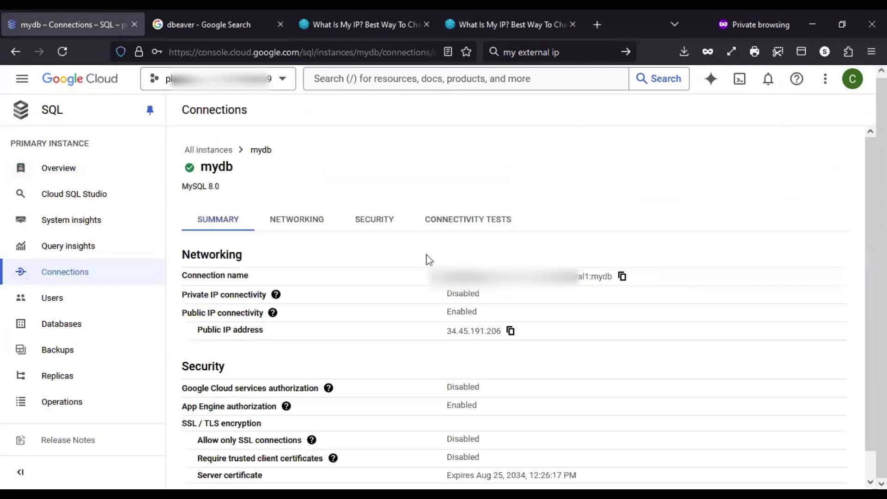
click(374, 221)
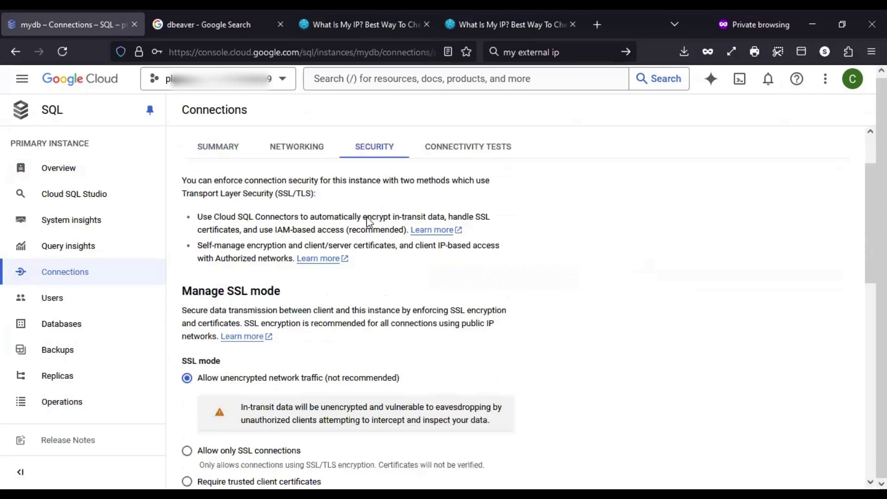
click(297, 148)
scroll(352, 199, down, 2)
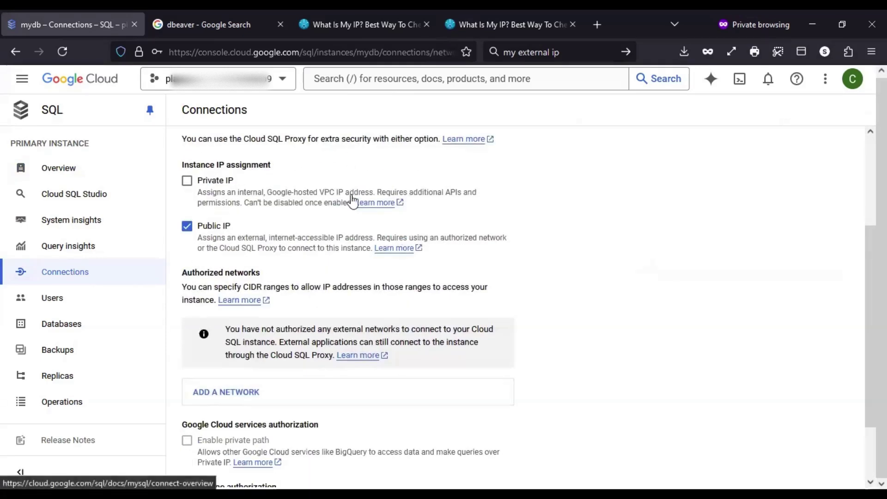
scroll(352, 200, down, 2)
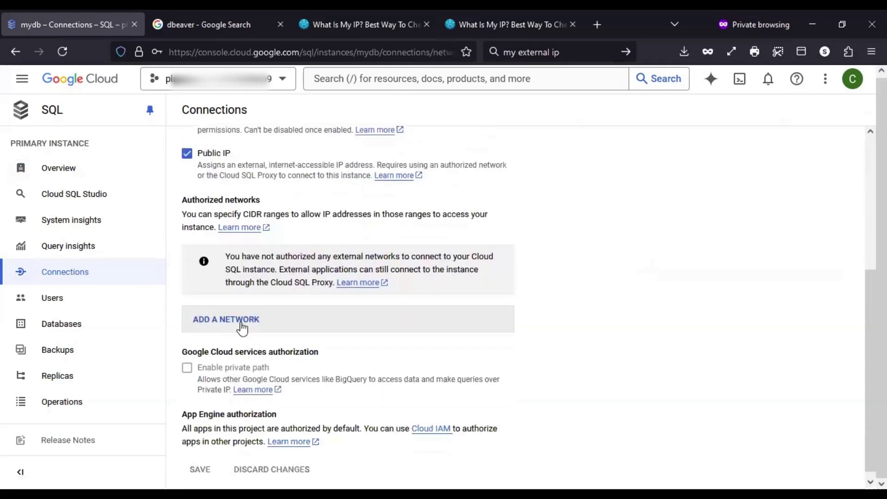
Add and save authorized network 'mycomputer' with this computer's pasted IP, then reopen the DBeaver connection
click(241, 327)
click(250, 311)
text(my)
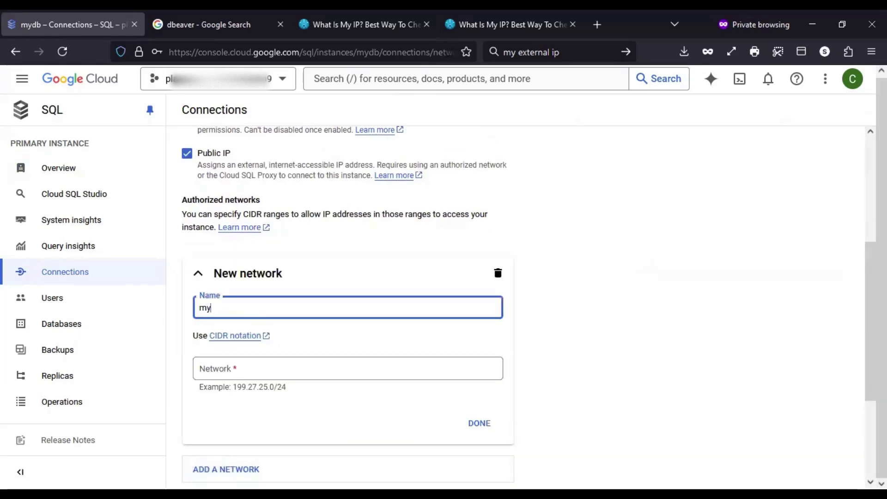
text(computer)
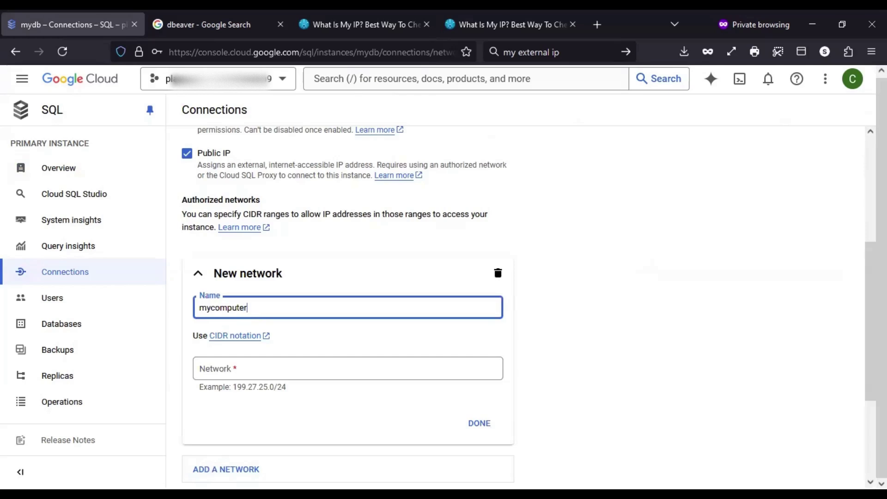
click(239, 367)
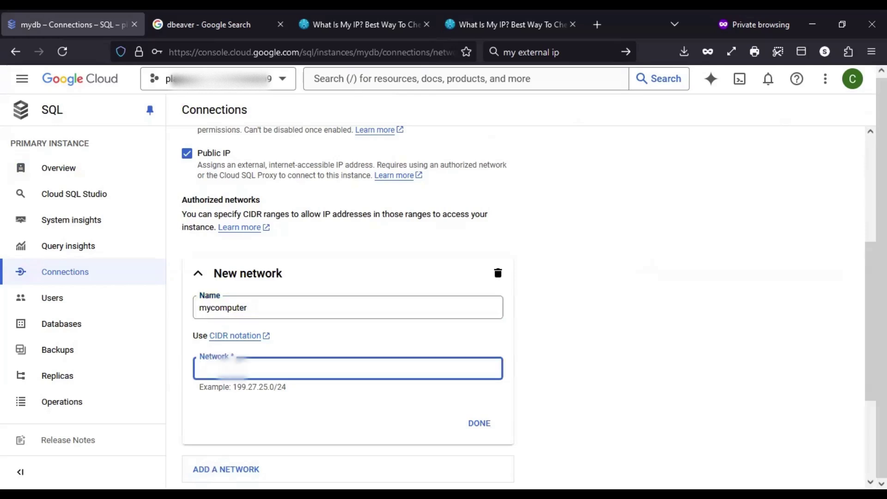
key(ctrl+v)
click(649, 342)
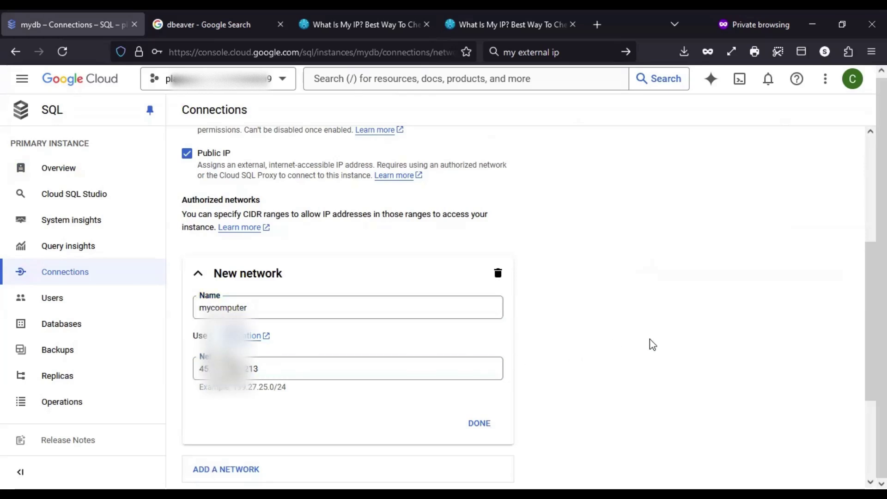
scroll(652, 341, down, 1)
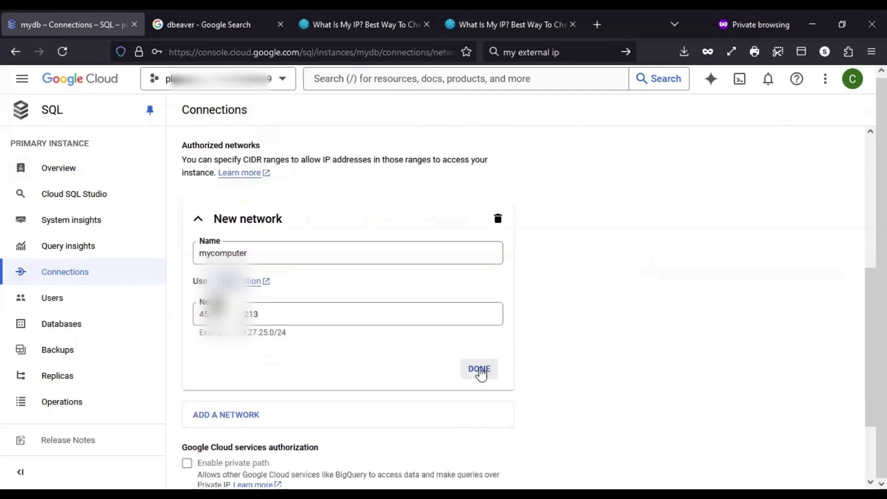
click(480, 371)
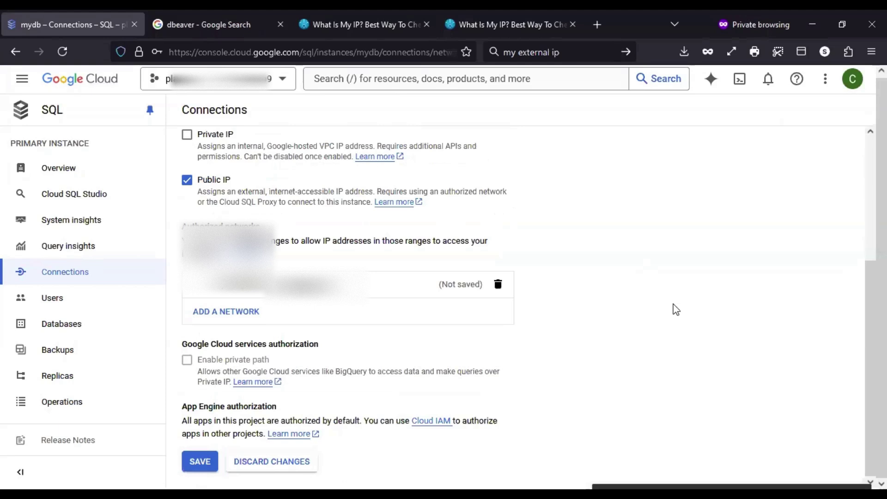
click(199, 462)
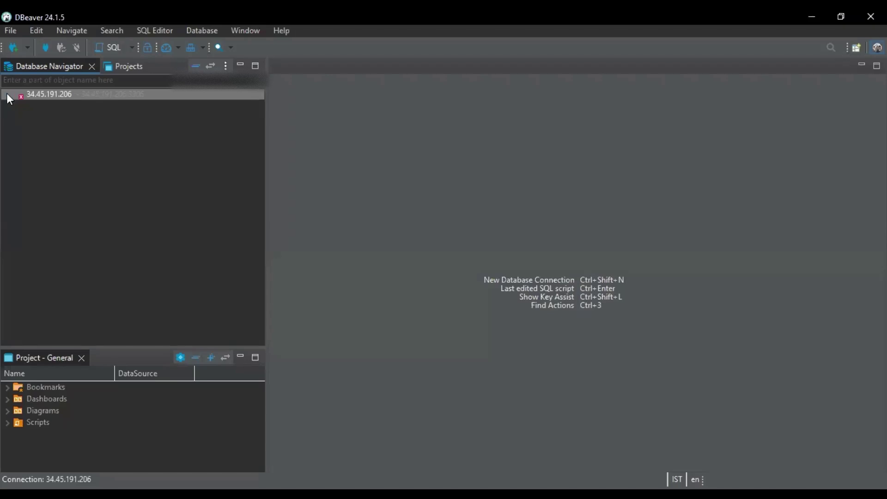
click(6, 93)
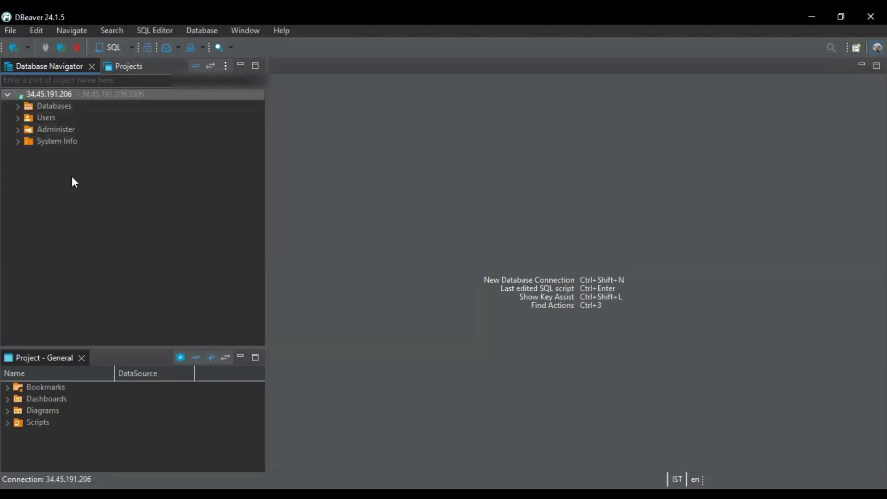
Expand the server's Databases list and browse the sys database's tables
click(17, 106)
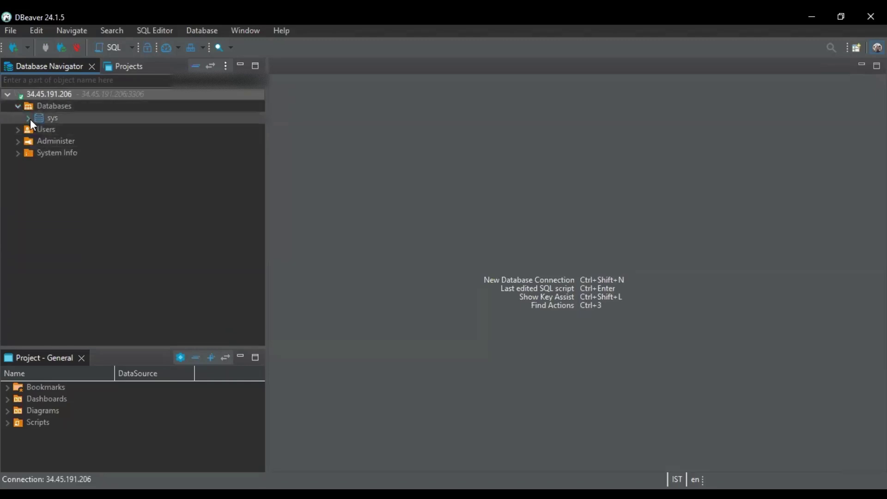
click(29, 118)
click(37, 131)
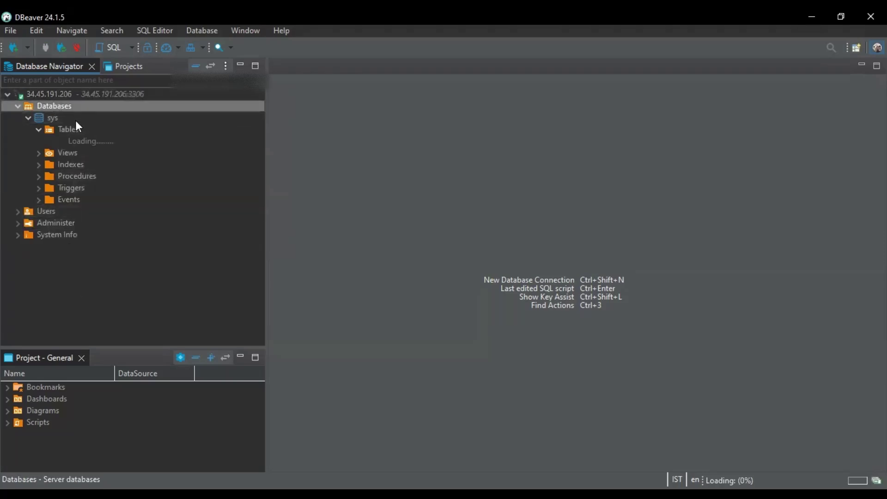
Create a new database named myfirstdb and expand it to view its tables
right_click(64, 109)
click(122, 114)
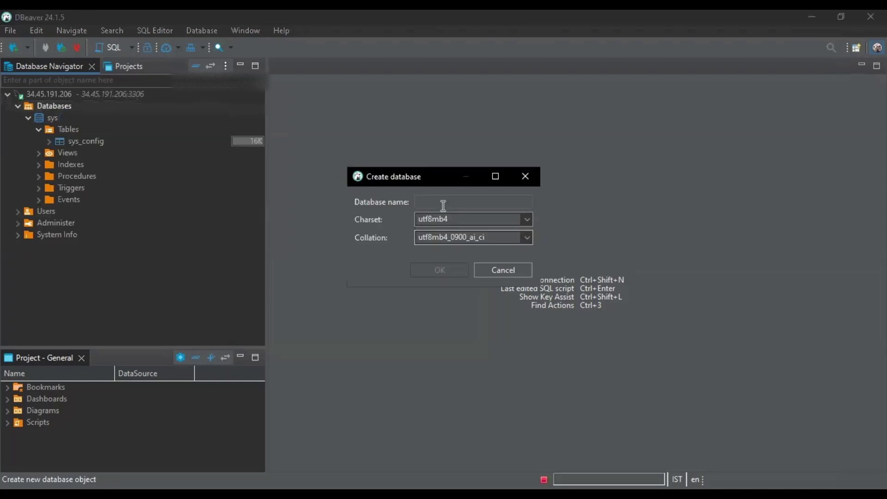
text(my)
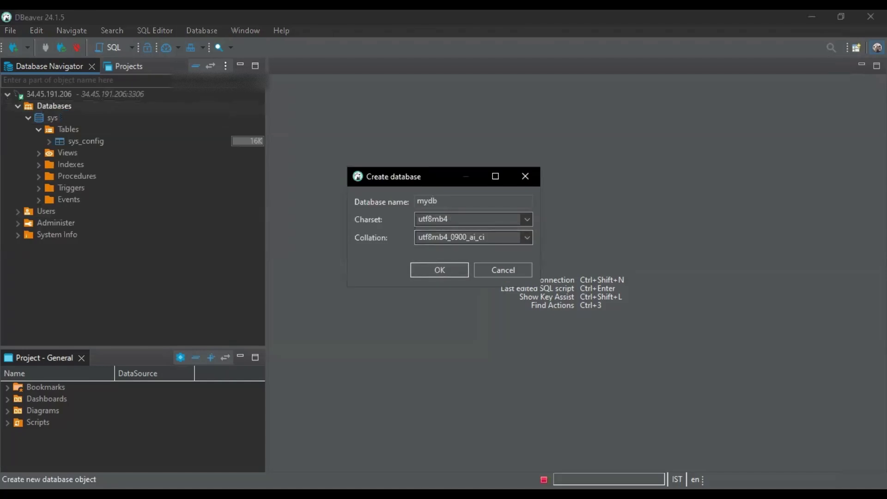
text(firstdb)
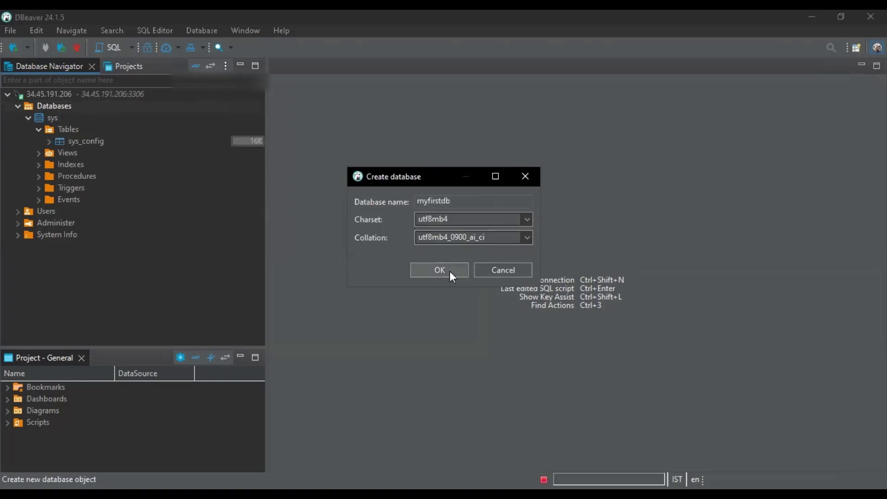
click(449, 271)
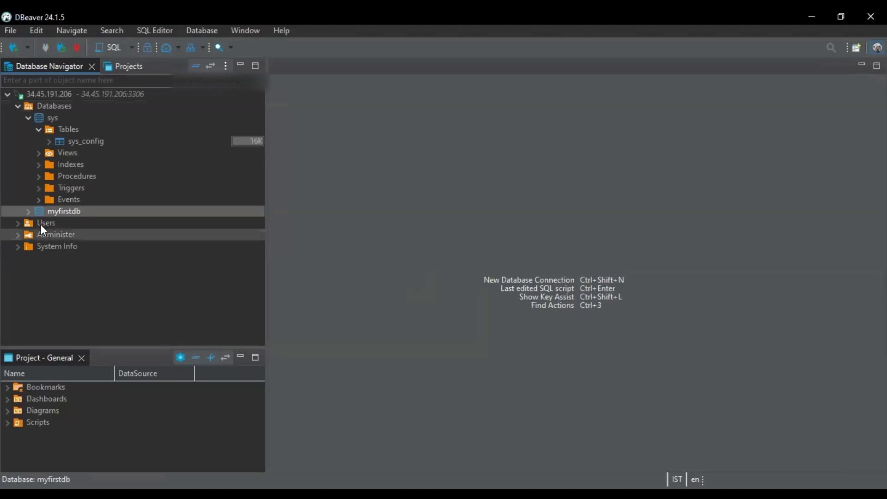
click(26, 212)
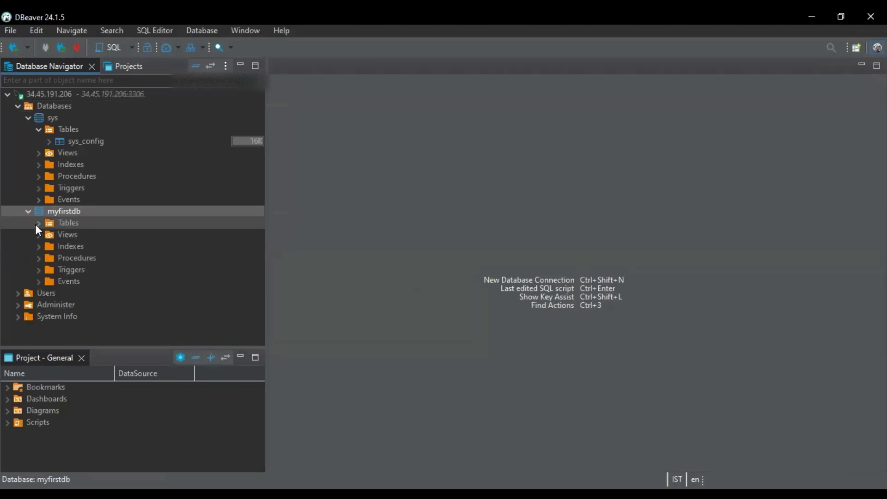
click(39, 223)
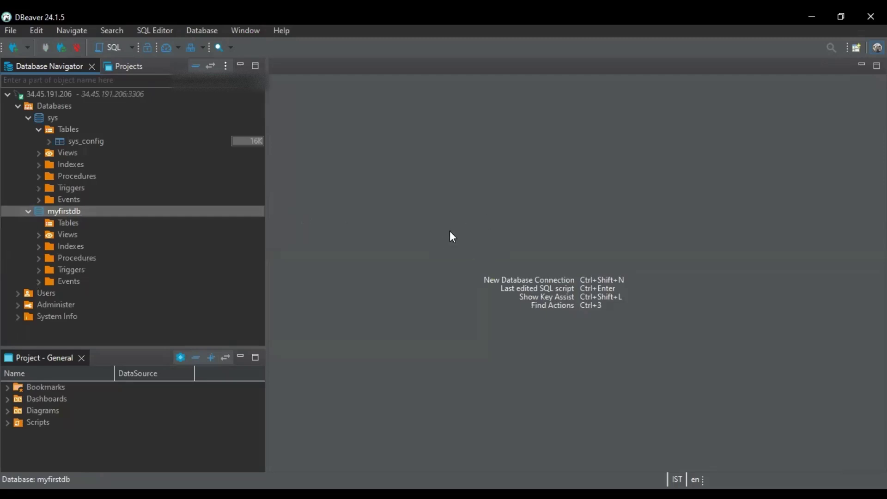
Return to Cloud Console and view mydb's Connections networking: public IP 34.45.191.206, network mycomputer
click(813, 16)
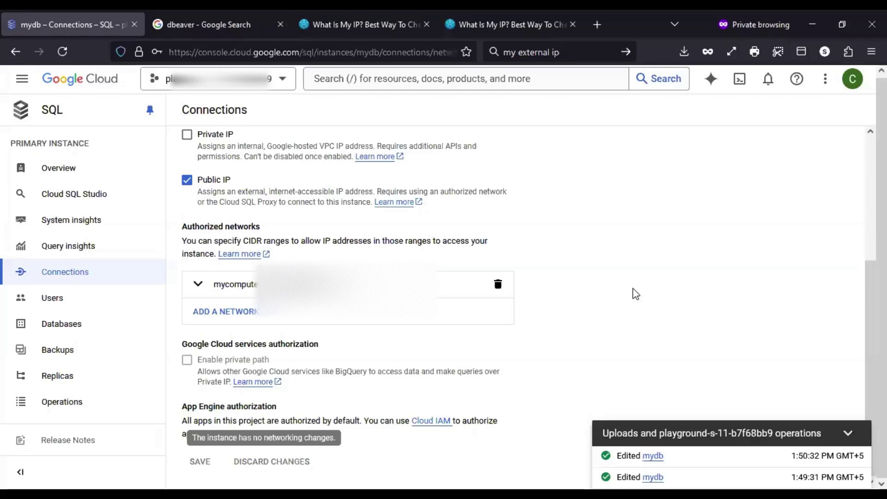
click(848, 433)
scroll(734, 370, up, 4)
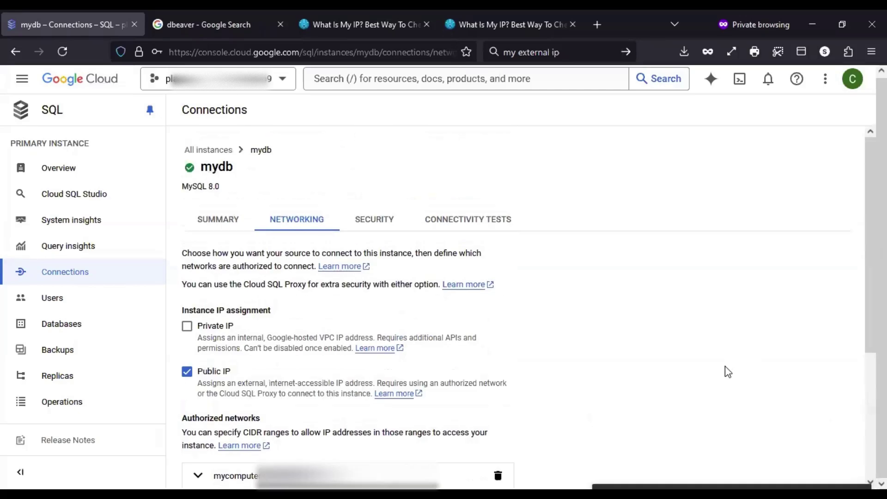
click(58, 168)
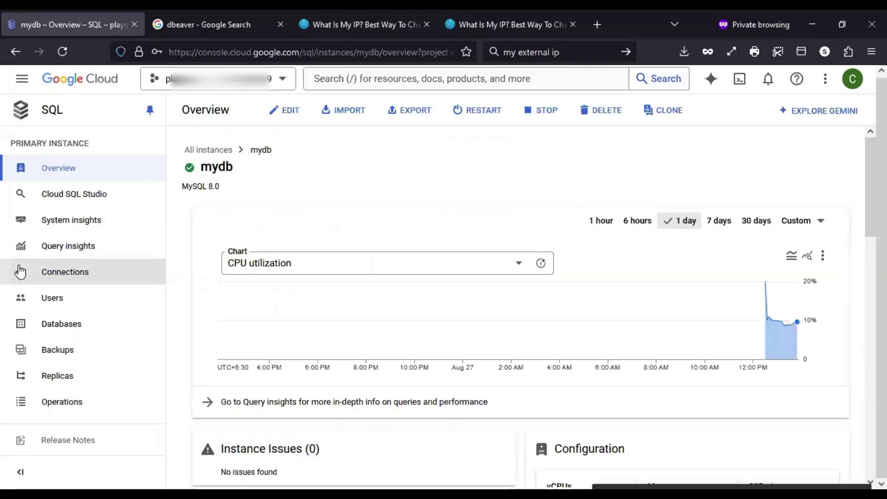
click(49, 276)
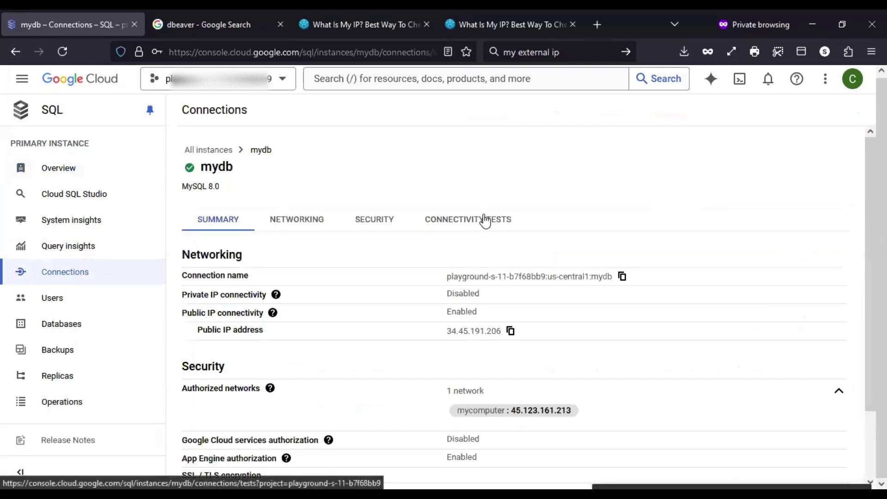
scroll(606, 184, down, 3)
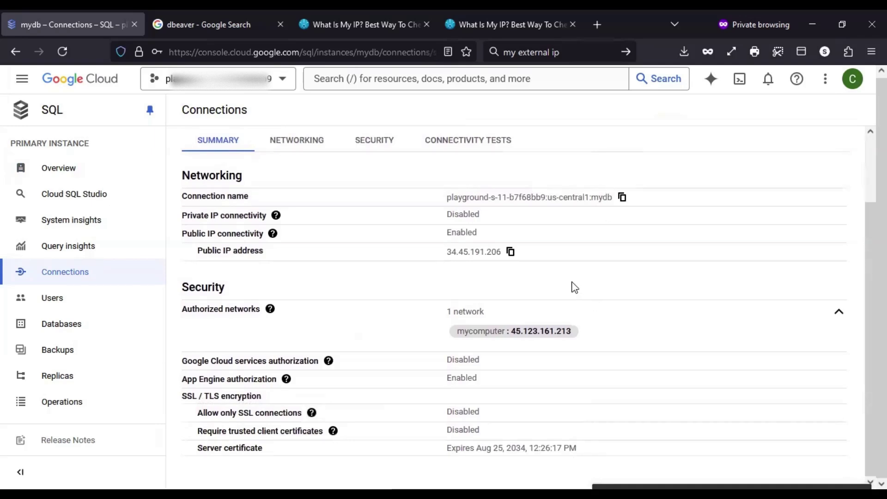
click(306, 152)
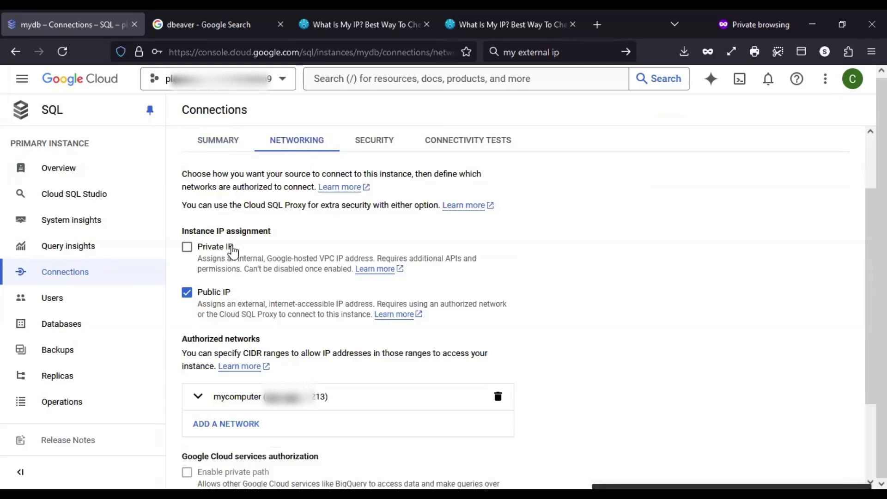
Turn off Public IP, delete the mycomputer authorized network, and turn on Private IP
click(215, 291)
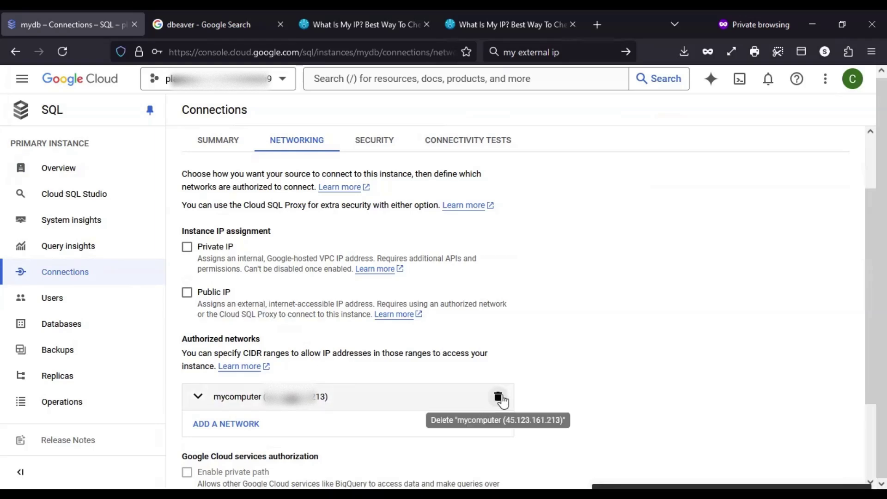
click(497, 397)
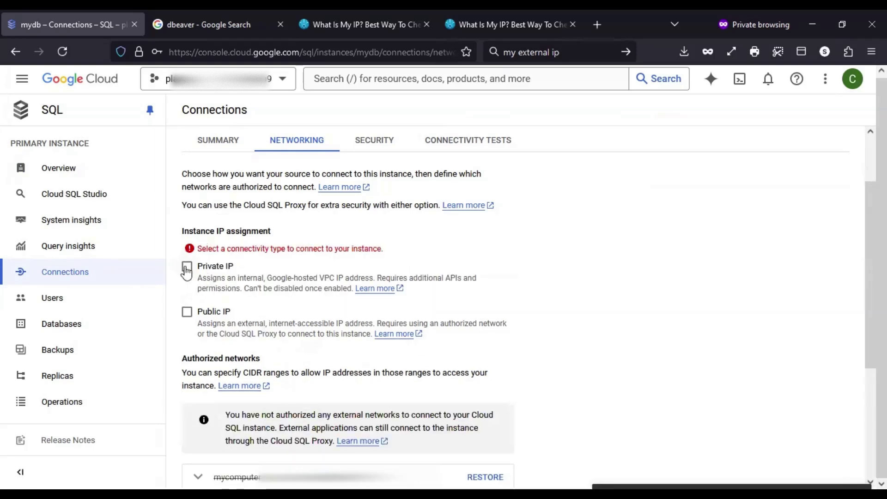
click(187, 266)
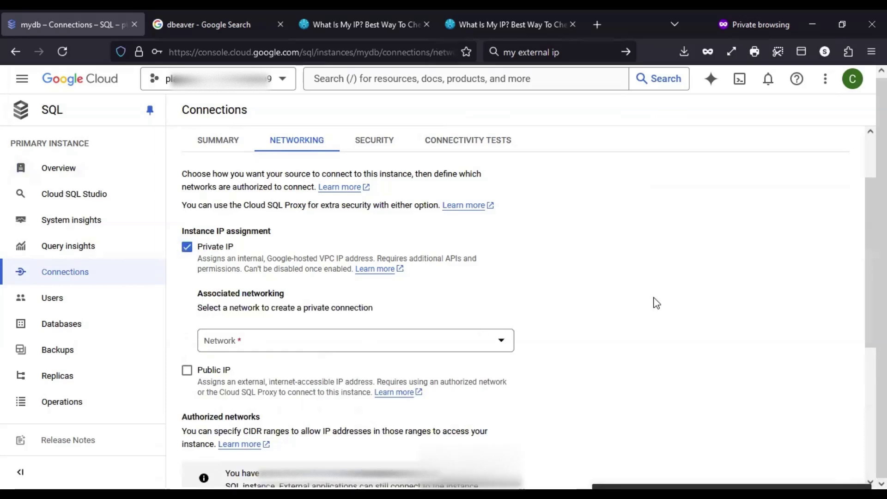
Choose the default network for mydb's private IP
scroll(653, 301, down, 2)
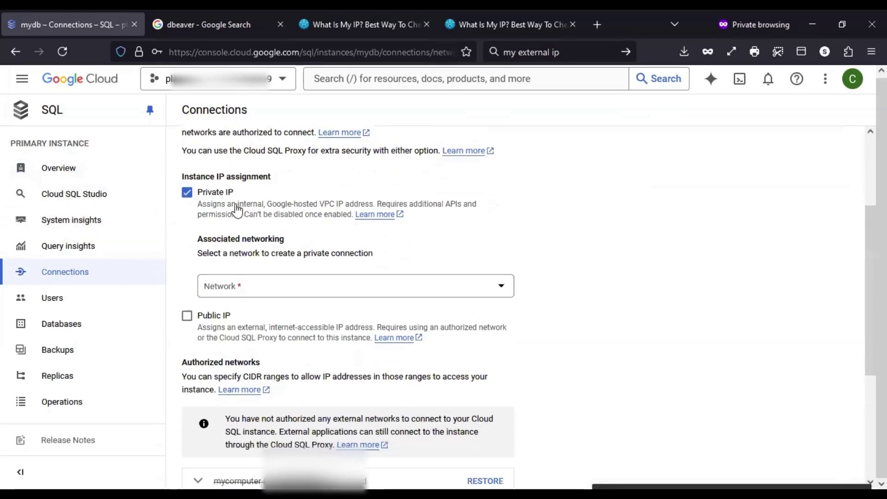
drag(198, 238, 299, 243)
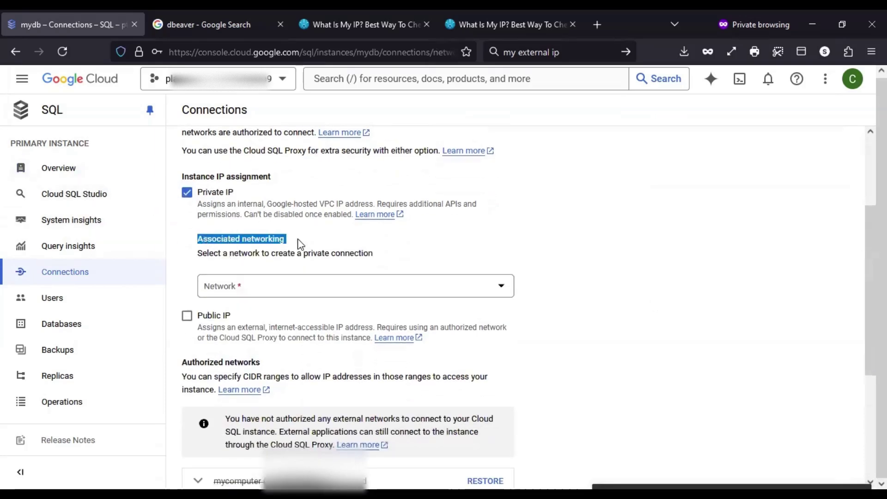
click(609, 246)
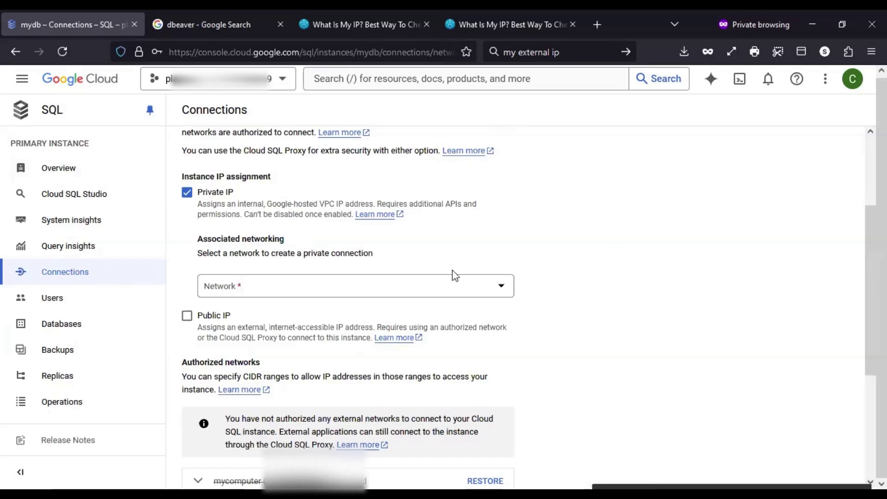
click(442, 292)
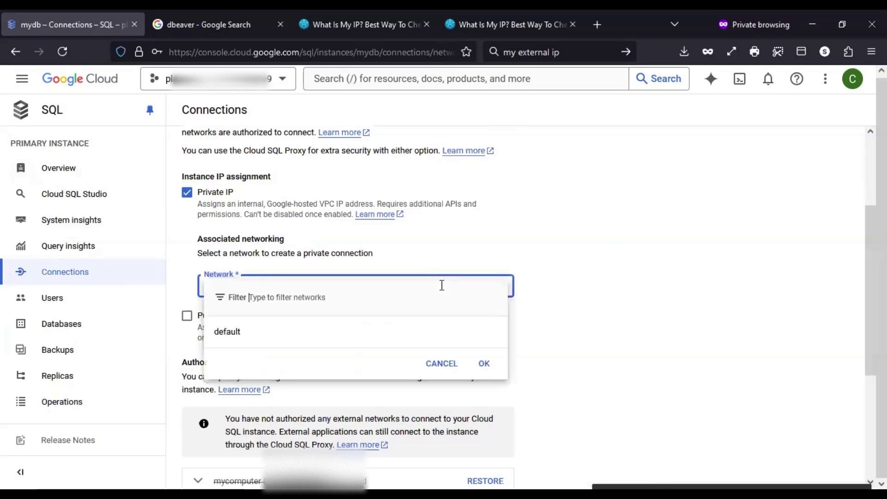
click(233, 333)
click(573, 308)
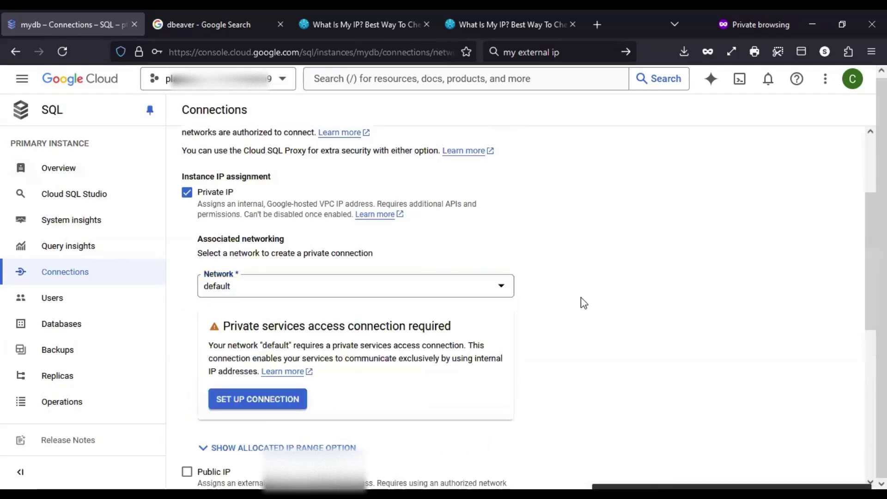
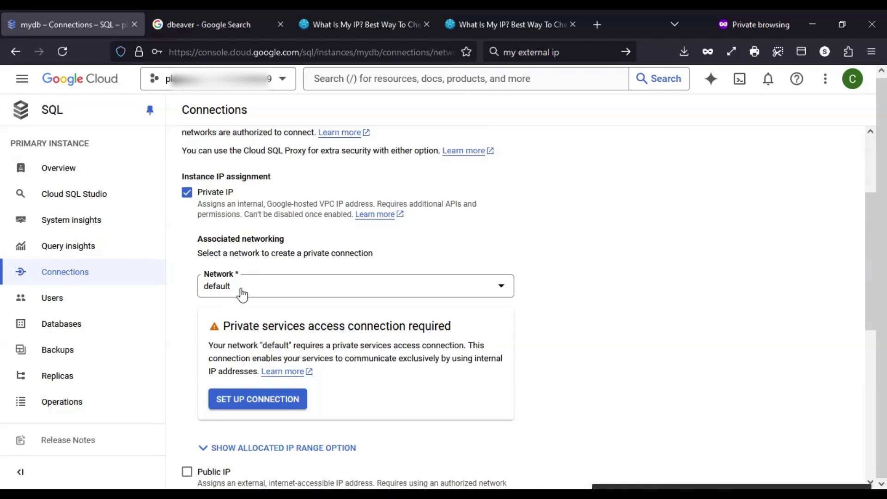
Start the private services access connection setup for mydb's private IP on the default network
click(277, 402)
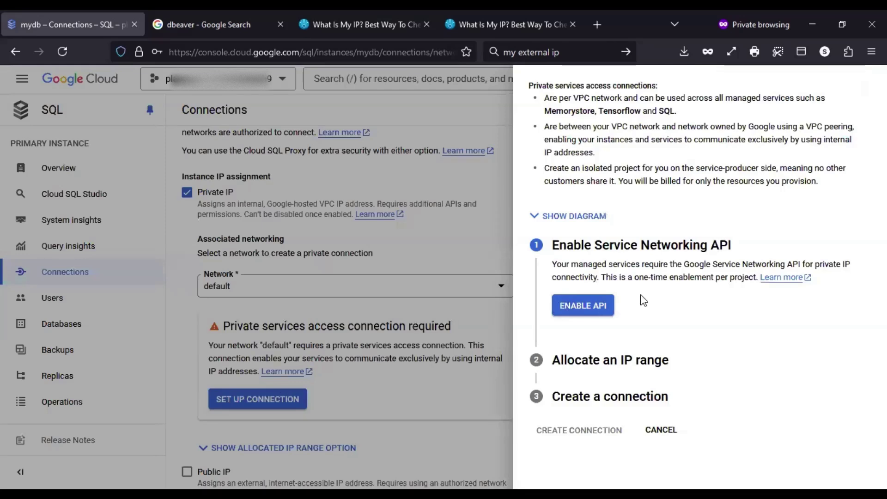
Enable the Service Networking API and create the connection with an automatically allocated IP range
click(583, 309)
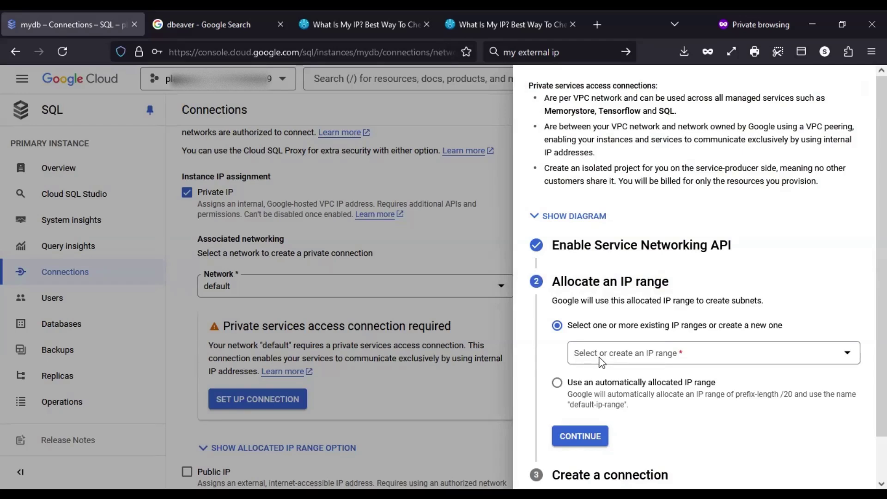
click(573, 388)
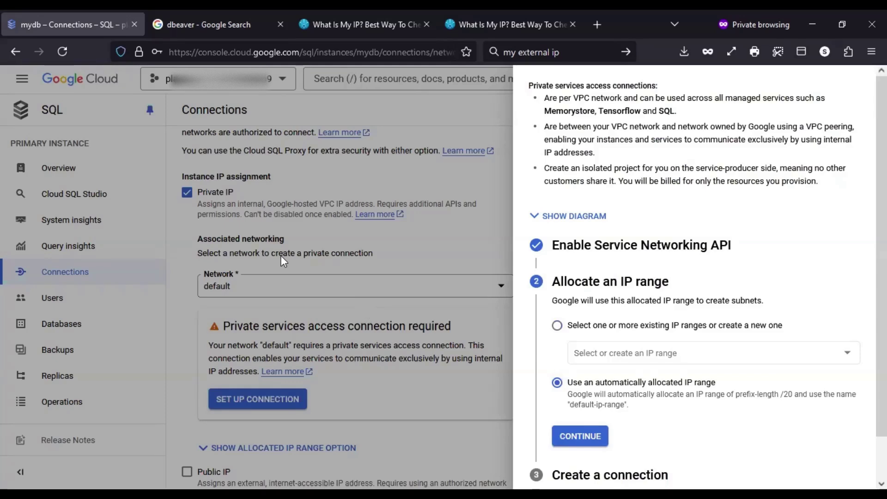
click(557, 326)
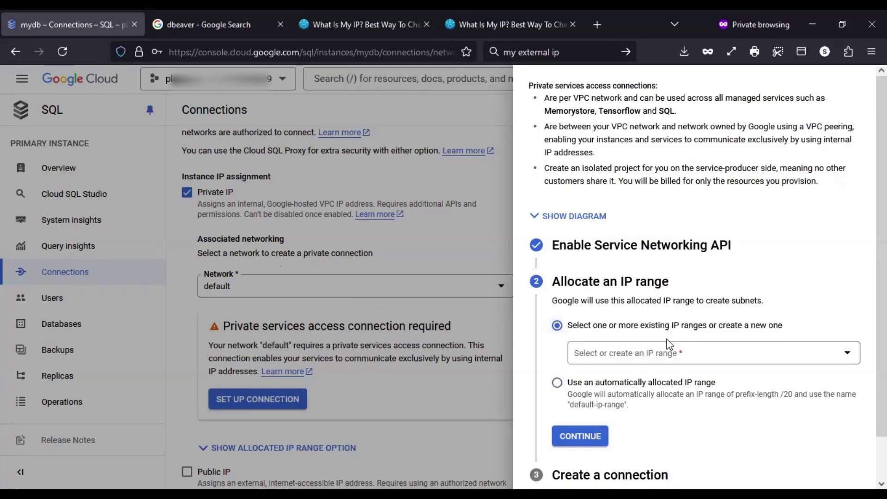
click(652, 355)
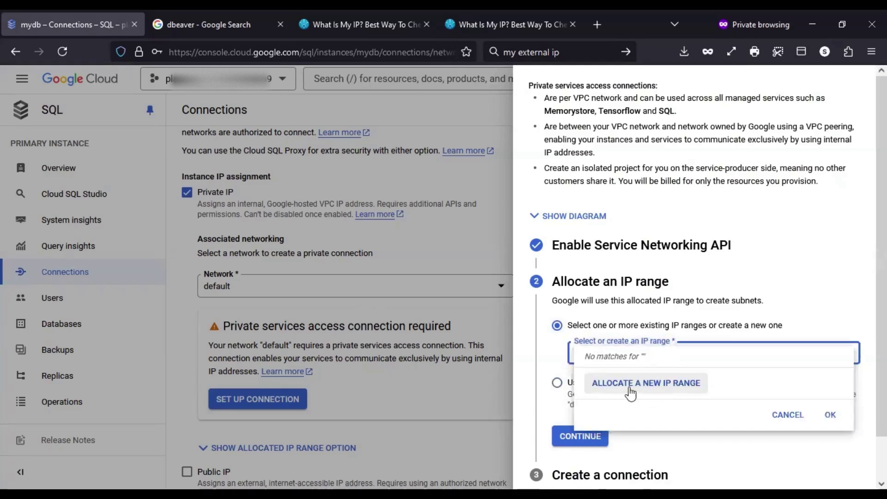
click(556, 387)
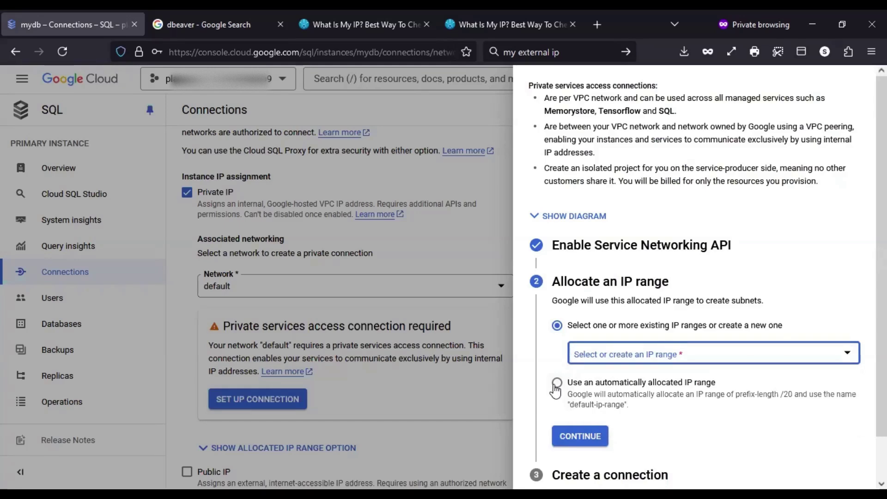
click(557, 383)
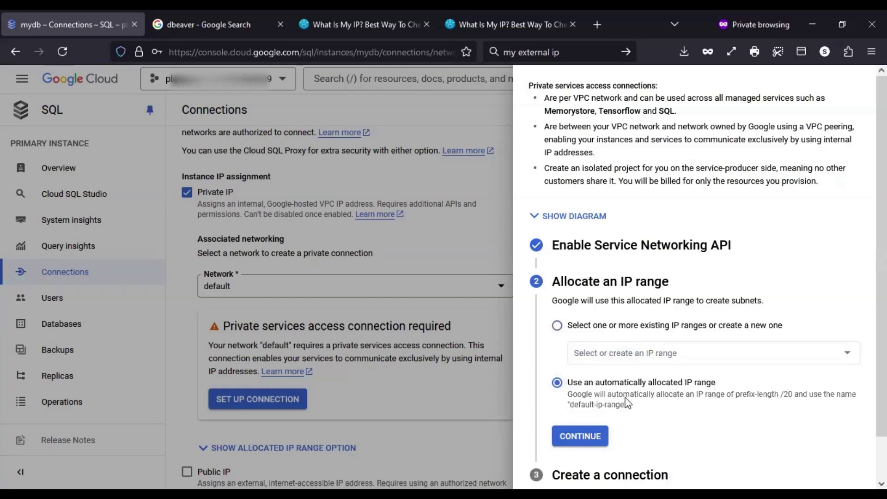
click(599, 434)
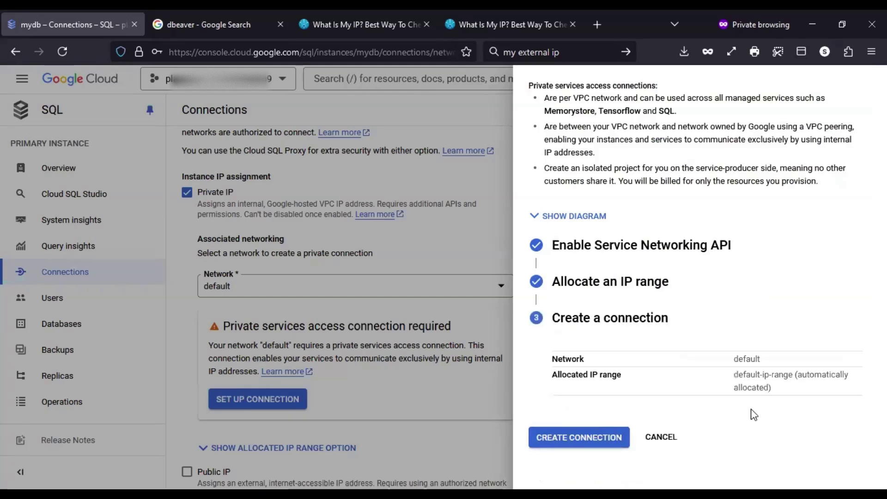
click(603, 437)
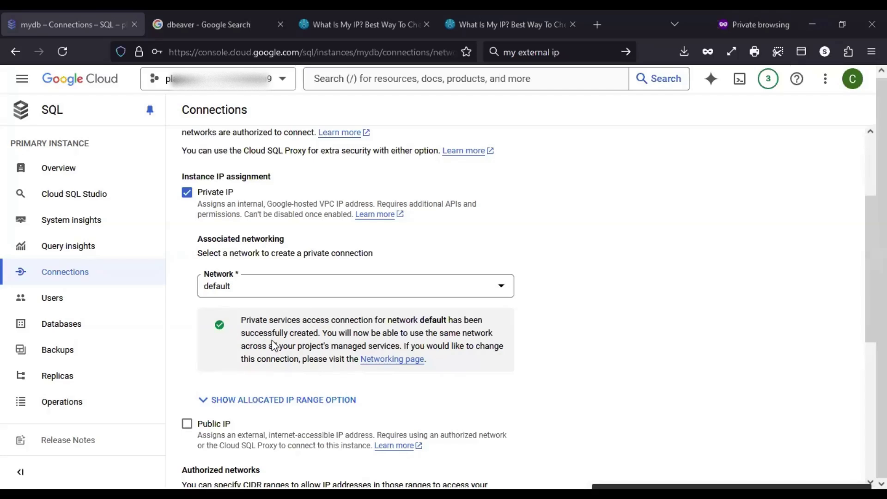
Save mydb's edited connection settings with Private IP on the default network
scroll(273, 344, down, 6)
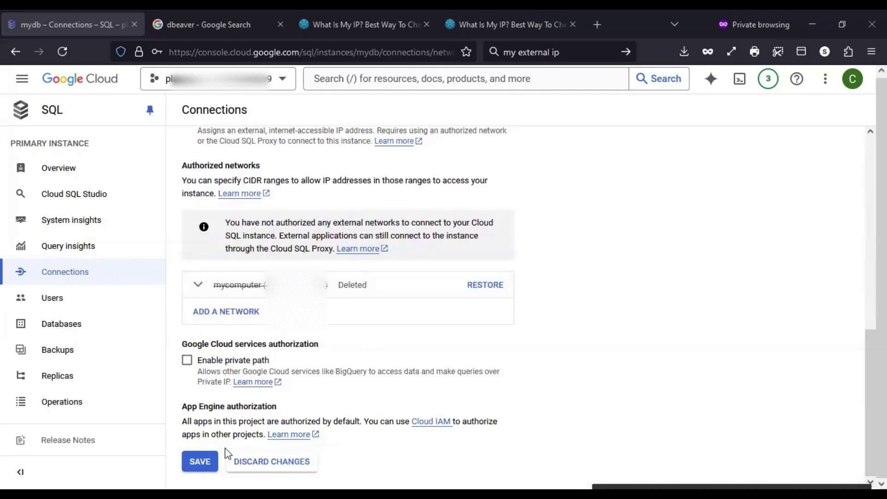
click(201, 462)
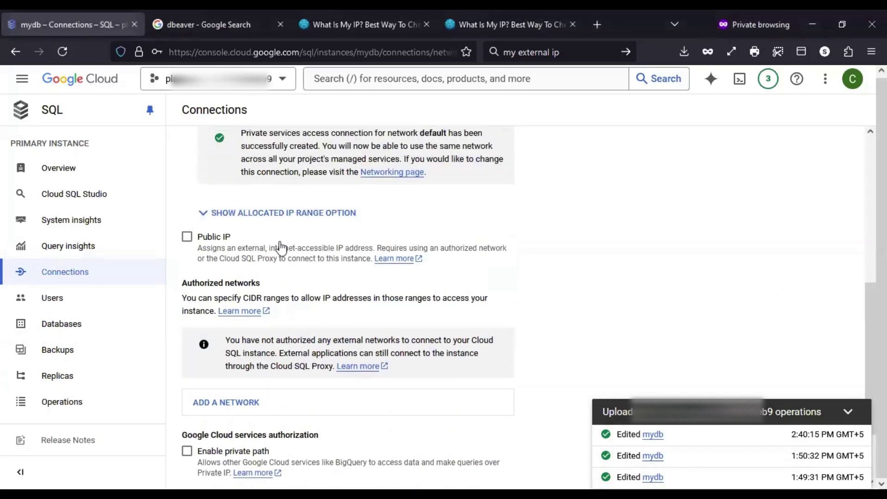
scroll(280, 248, up, 6)
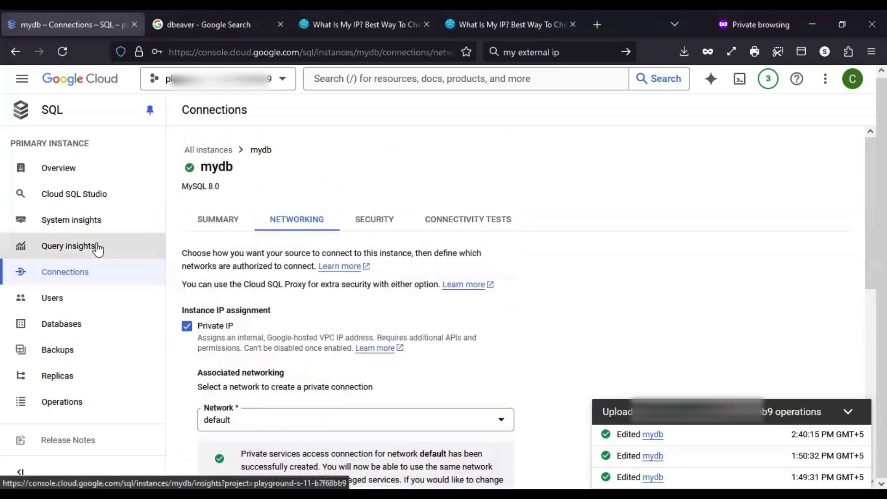
click(225, 225)
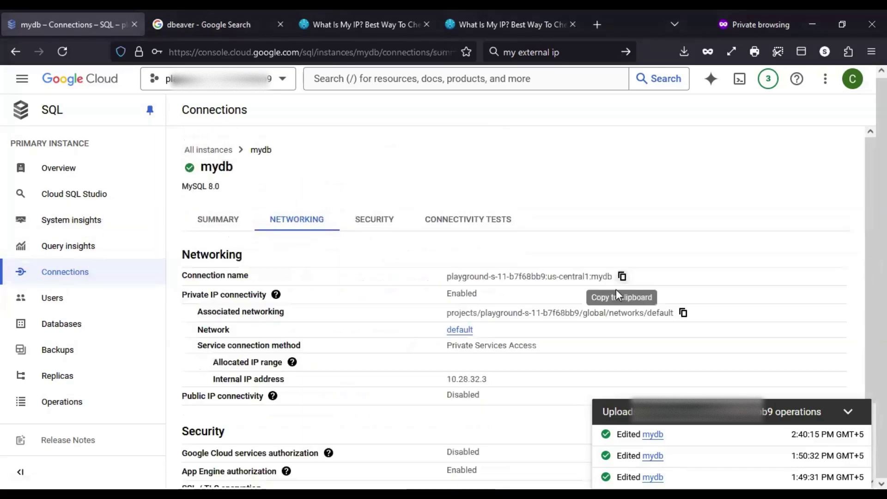
scroll(511, 370, down, 1)
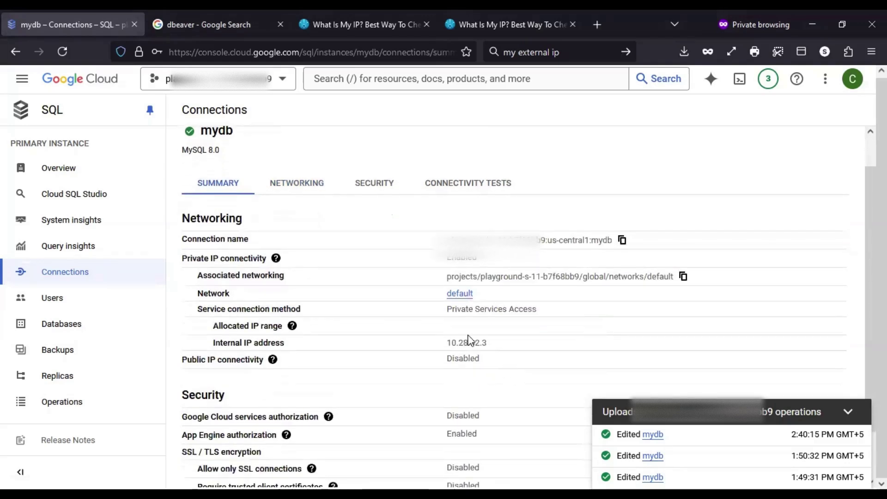
drag(489, 344, 447, 349)
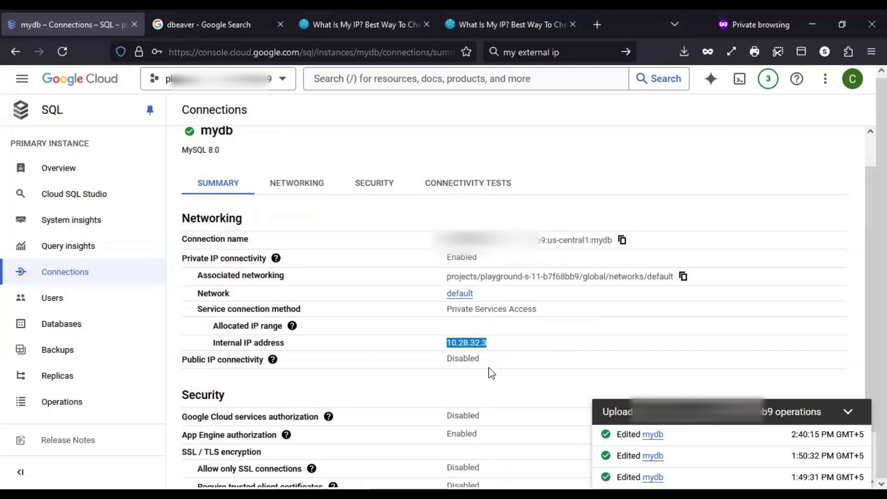
click(489, 365)
drag(488, 363, 424, 362)
click(498, 392)
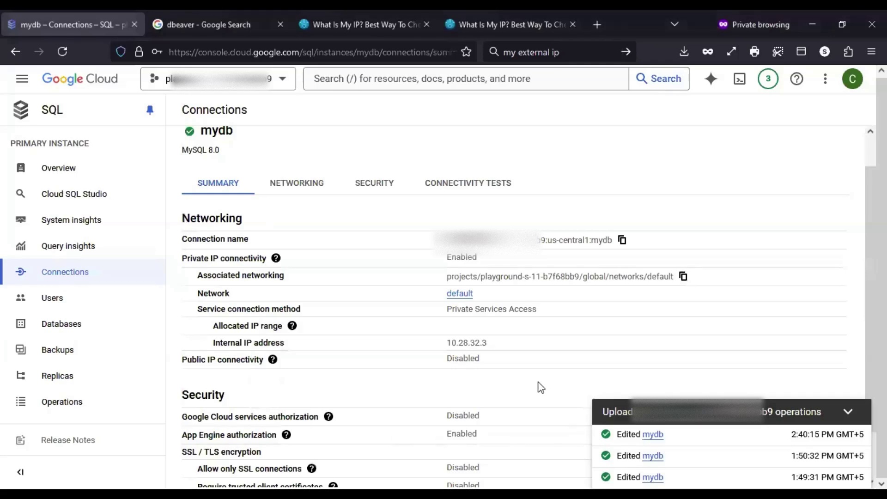
drag(490, 346, 441, 343)
click(478, 380)
drag(487, 342, 453, 342)
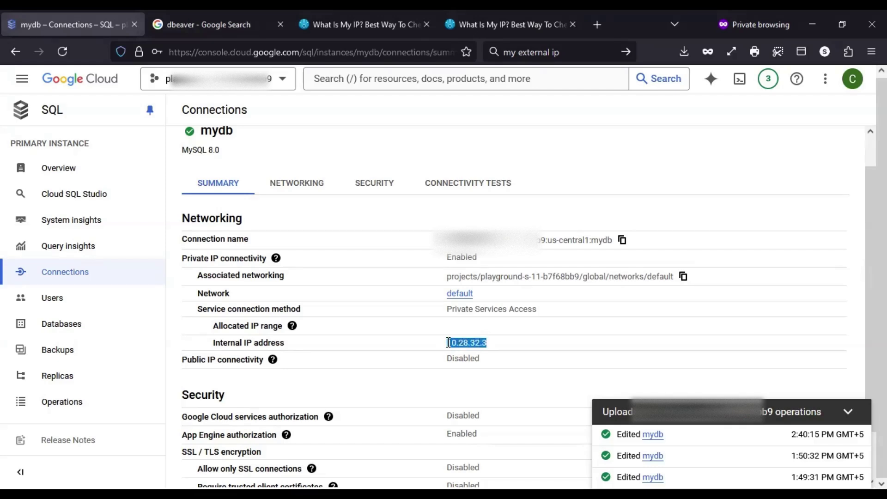
click(450, 77)
Find VM instances with a 'vms' search and start creating a new VM instance
text(vm)
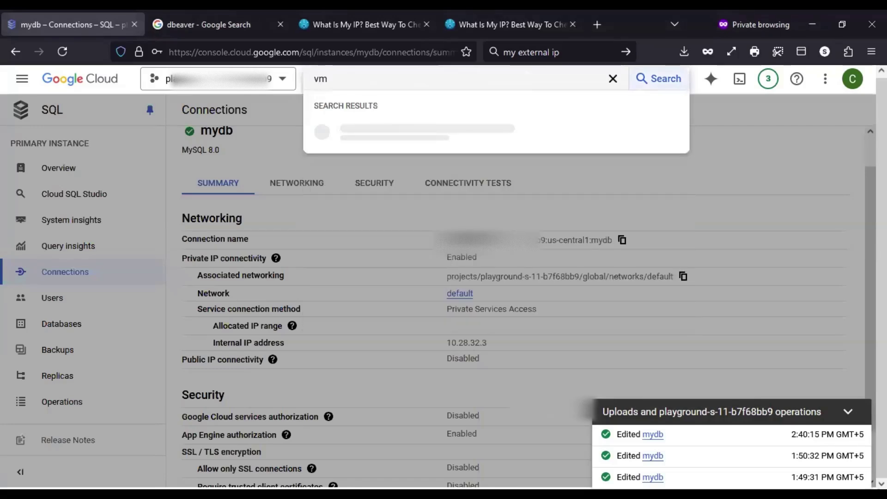
text(s)
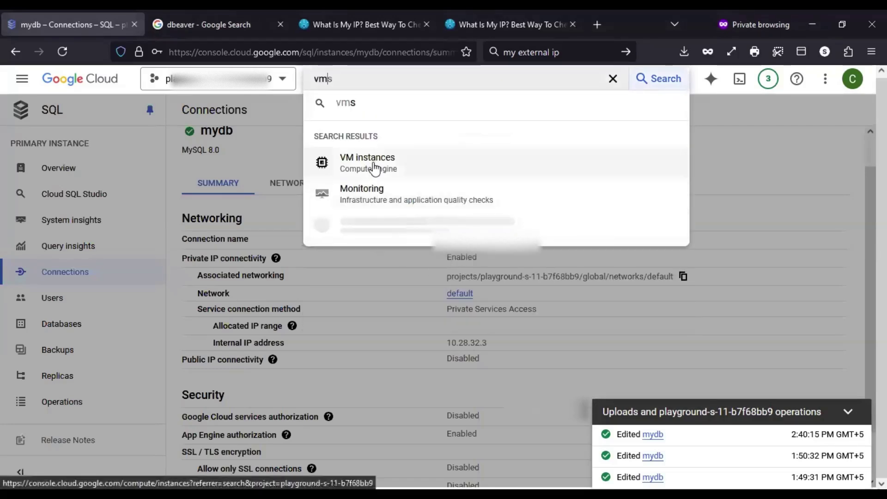
click(374, 169)
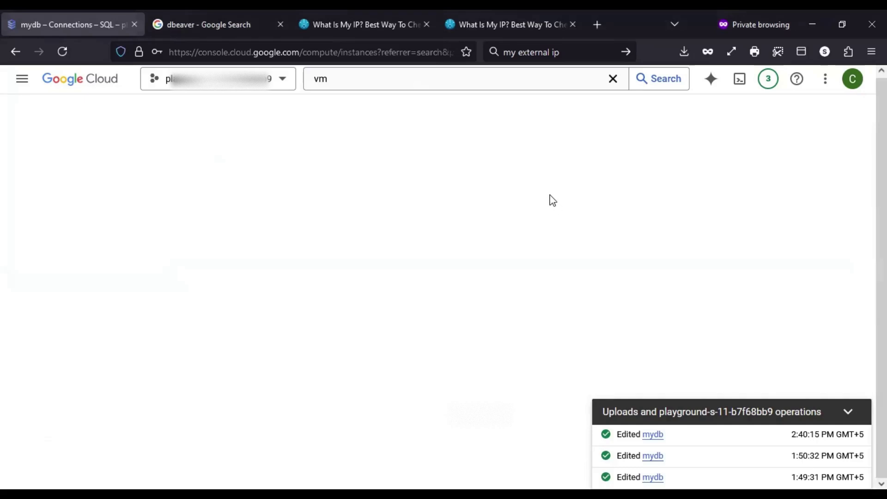
click(335, 111)
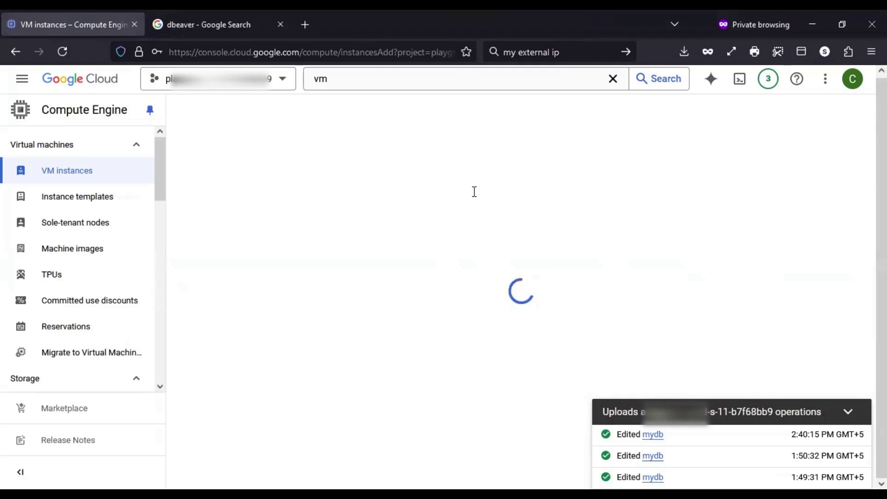
Give the new VM full access to all Cloud APIs and expand its advanced networking options
click(366, 156)
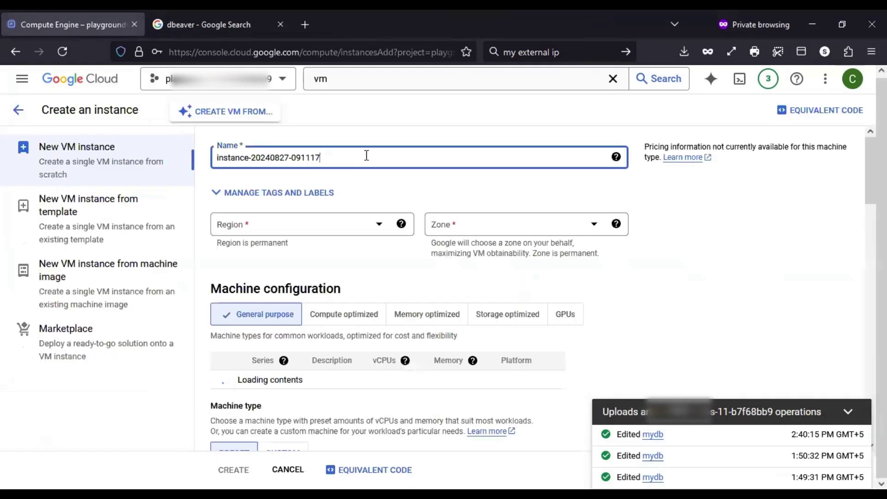
scroll(508, 245, down, 6)
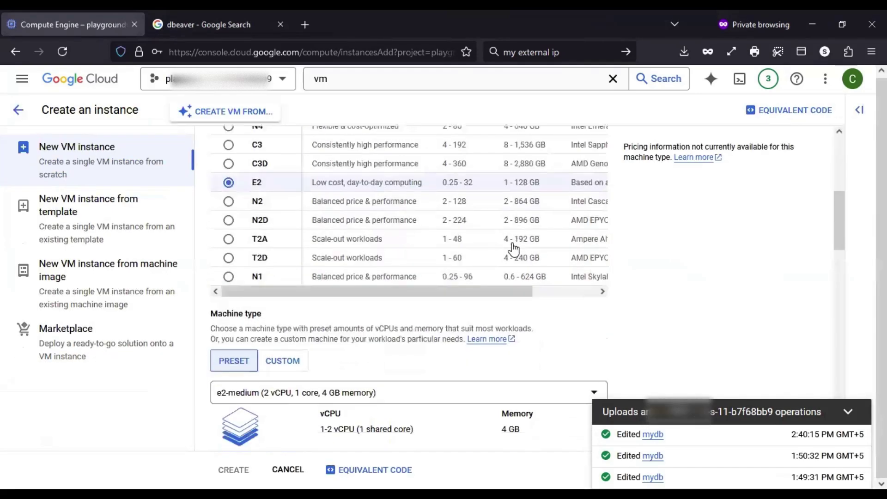
scroll(512, 249, down, 6)
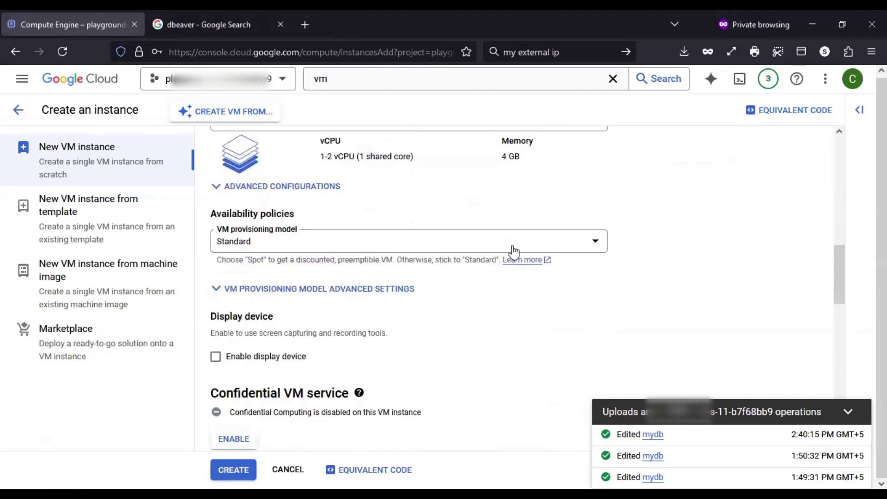
scroll(514, 253, down, 8)
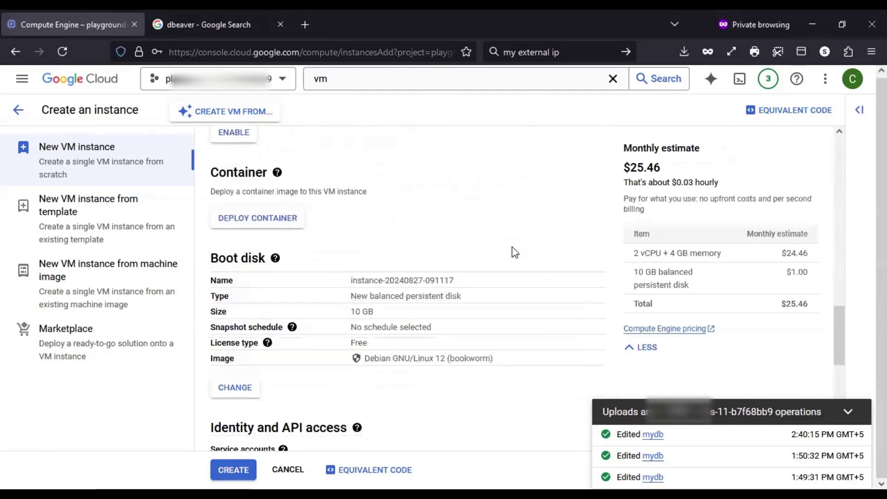
scroll(512, 252, down, 4)
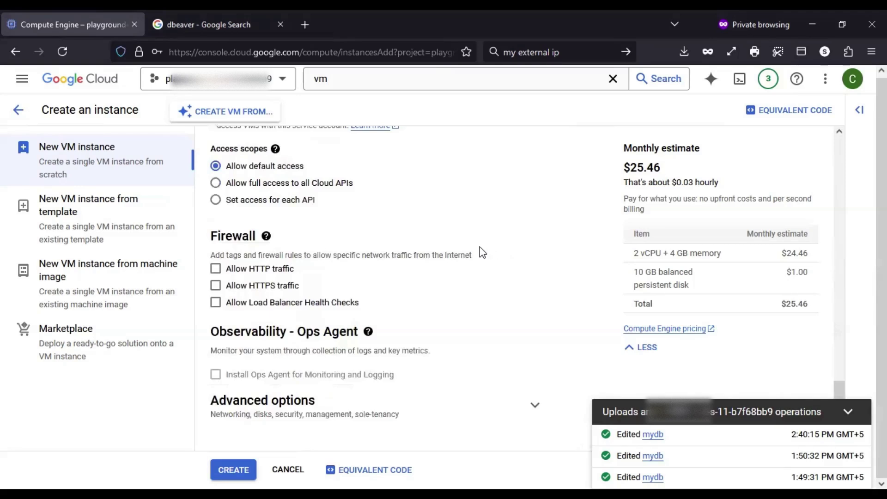
click(313, 185)
click(279, 407)
scroll(362, 365, down, 2)
scroll(531, 349, down, 1)
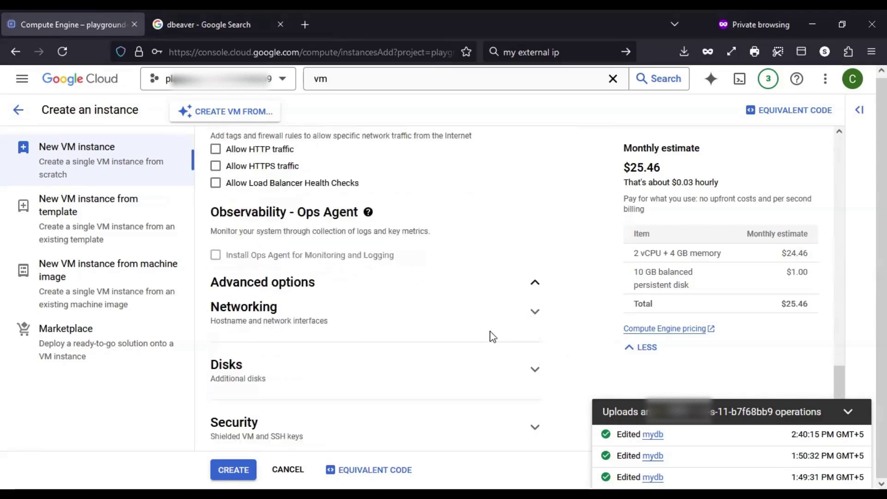
click(491, 324)
Create the VM instance and maximize its SSH-in-browser terminal window
scroll(274, 323, down, 1)
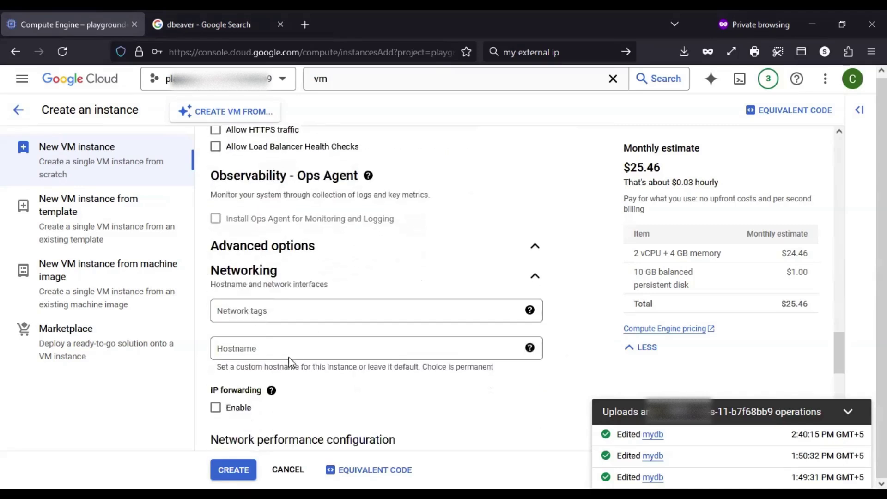
scroll(298, 355, down, 2)
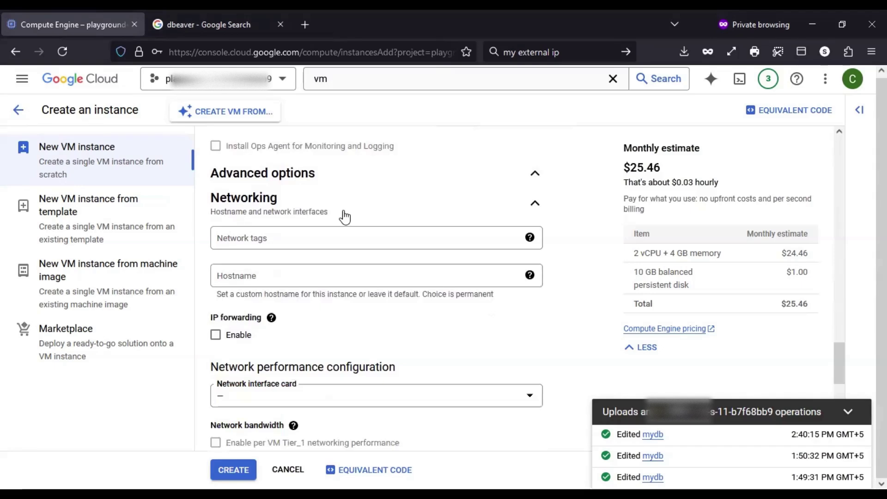
scroll(363, 296, down, 1)
scroll(361, 296, down, 4)
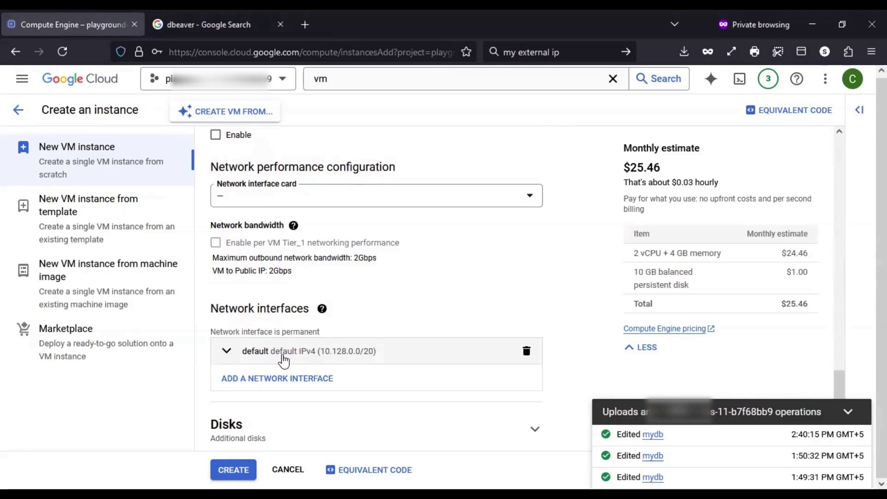
click(233, 468)
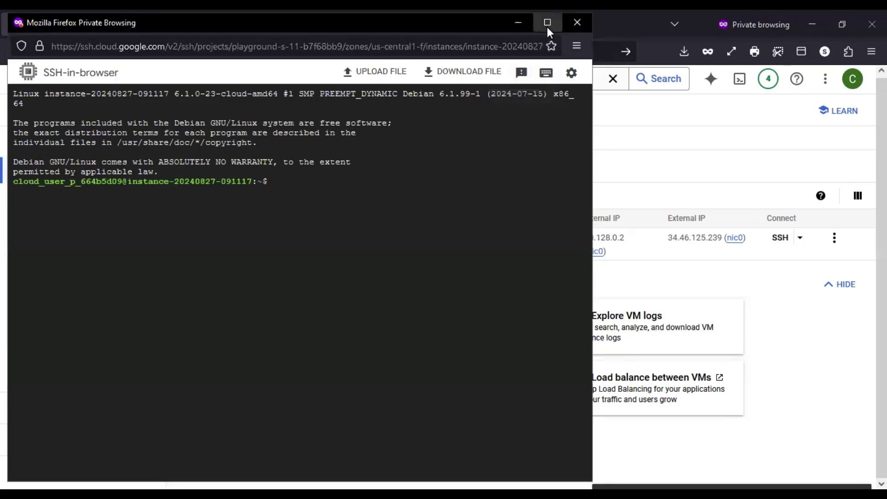
click(547, 22)
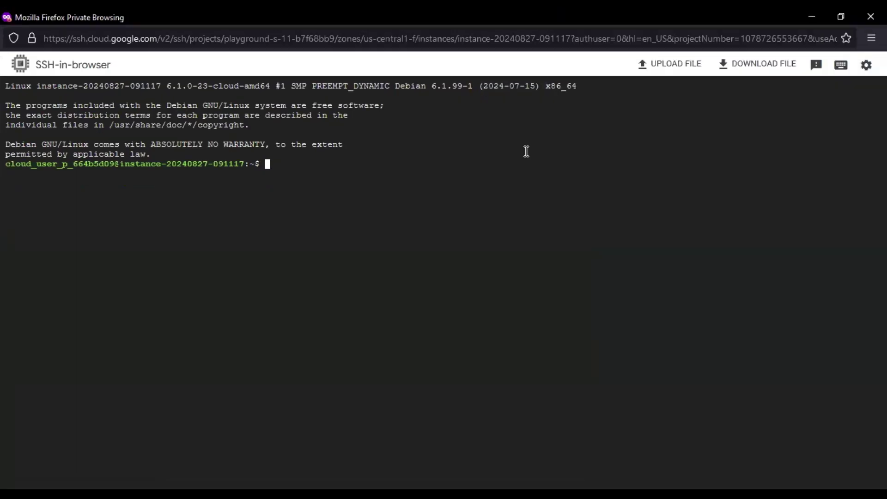
Switch to root, clear the screen, and install default-mysql-client with apt-get
text(sudo su -)
key(Return)
text(clear)
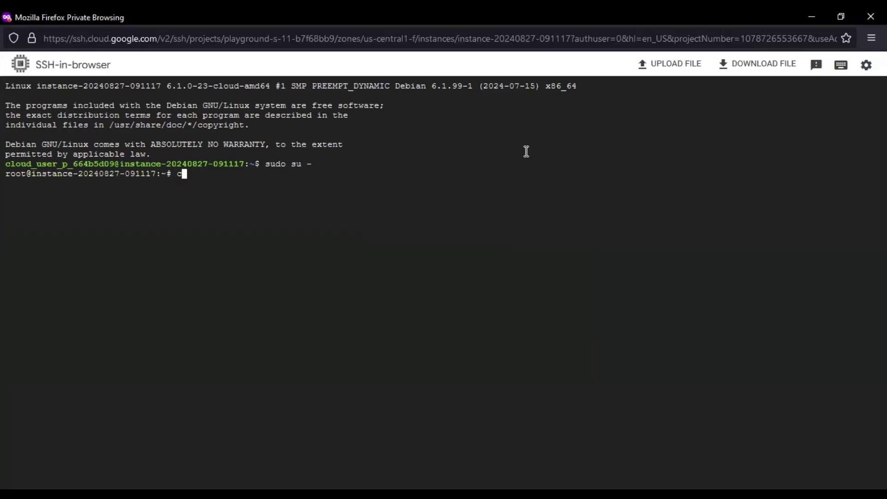
key(Return)
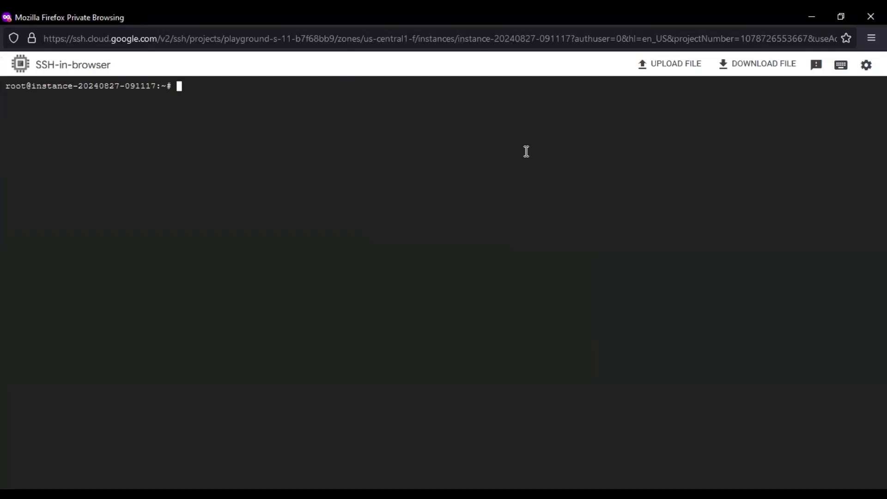
text(apt-get install -y default-mysql)
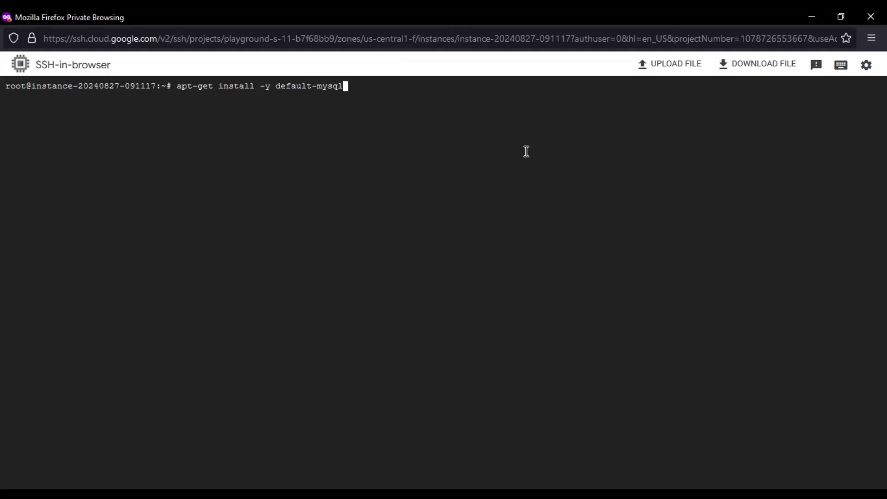
text(-client)
key(Return)
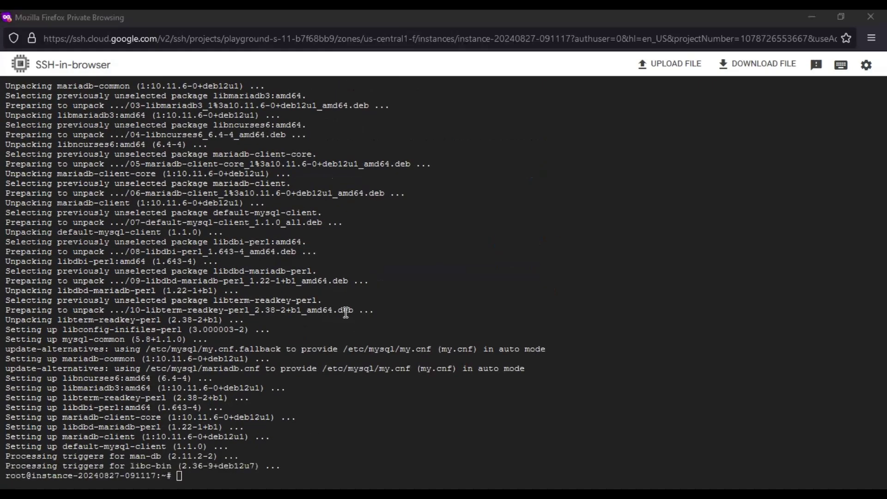
Confirm the MariaDB 10.11.6 client with mysql --version, then clear the terminal
click(346, 312)
text(mysql -ve)
key(BackSpace)
key(Return)
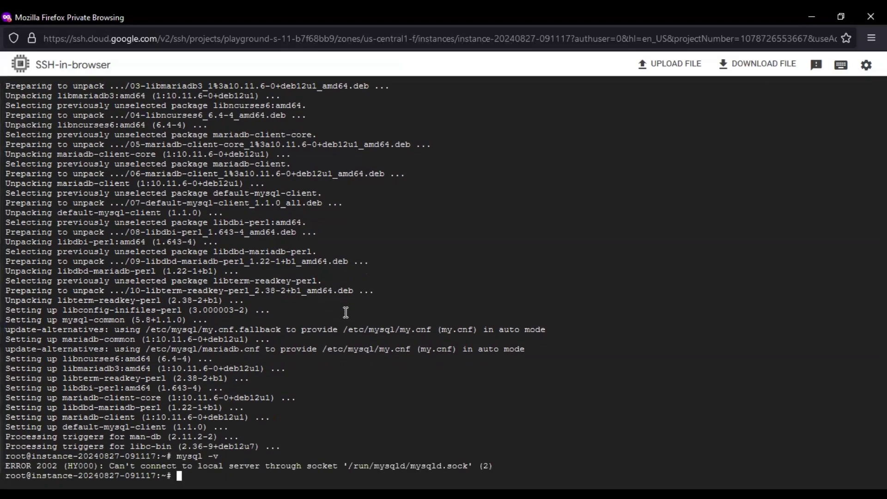
text(mysql --version)
key(Return)
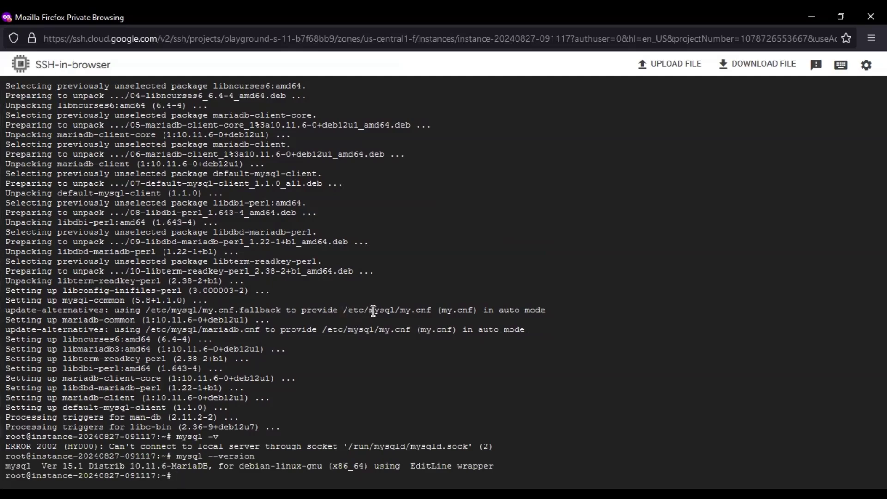
text(clear)
key(Return)
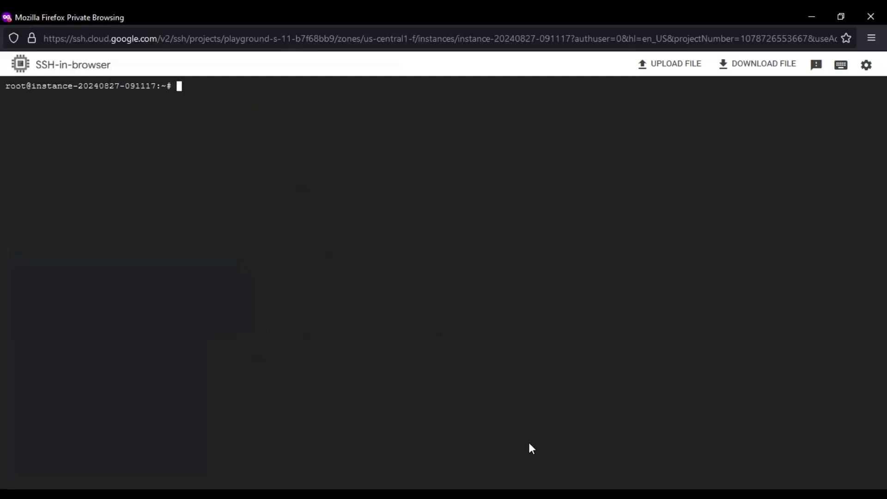
Go to the Cloud SQL instances page using an 'sq' console search
key(alt+Tab)
click(340, 76)
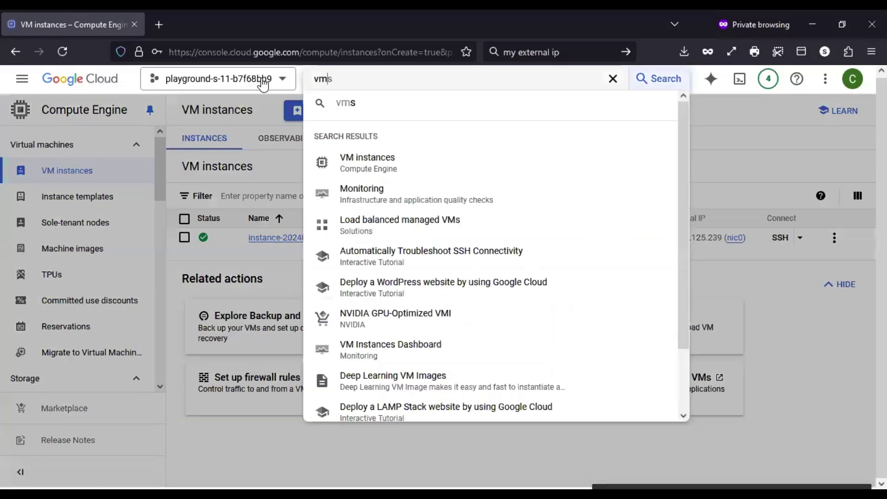
key(shift+Left)
key(shift+Left)
key(shift+Left)
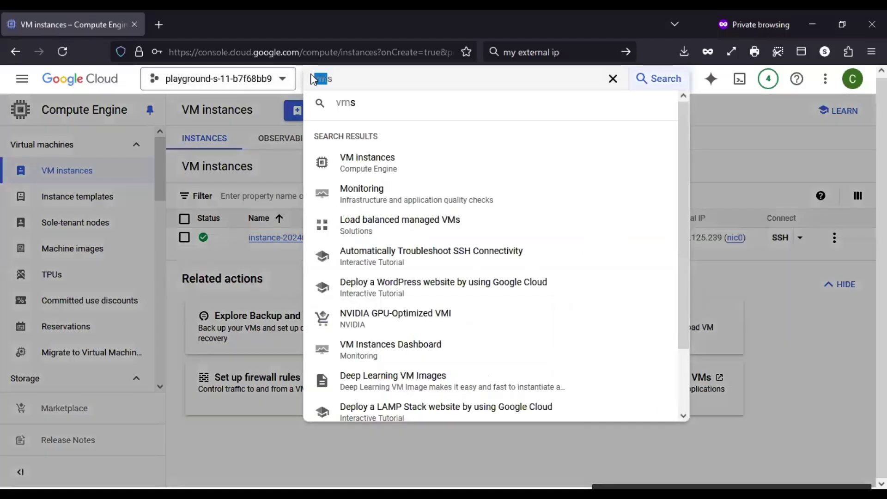
text(sq)
click(397, 198)
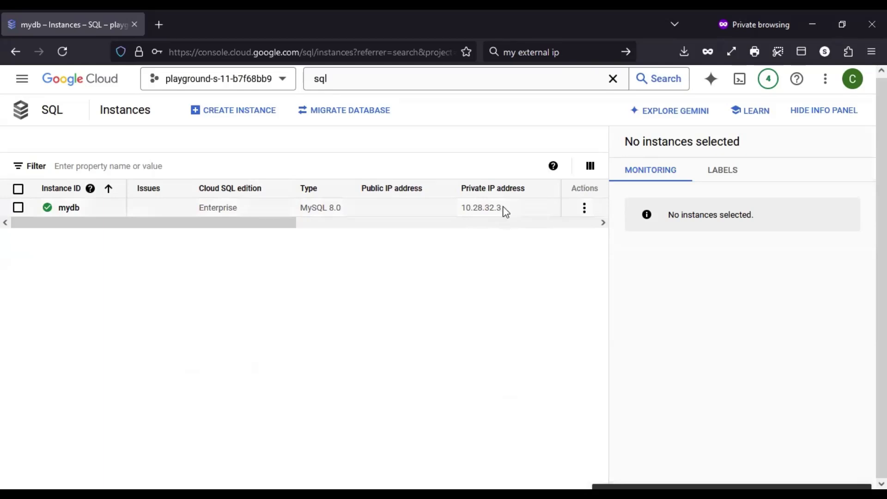
Copy mydb's private IP 10.28.32.3 and begin a mysql -h command in the SSH terminal
drag(503, 209, 462, 210)
key(ctrl+c)
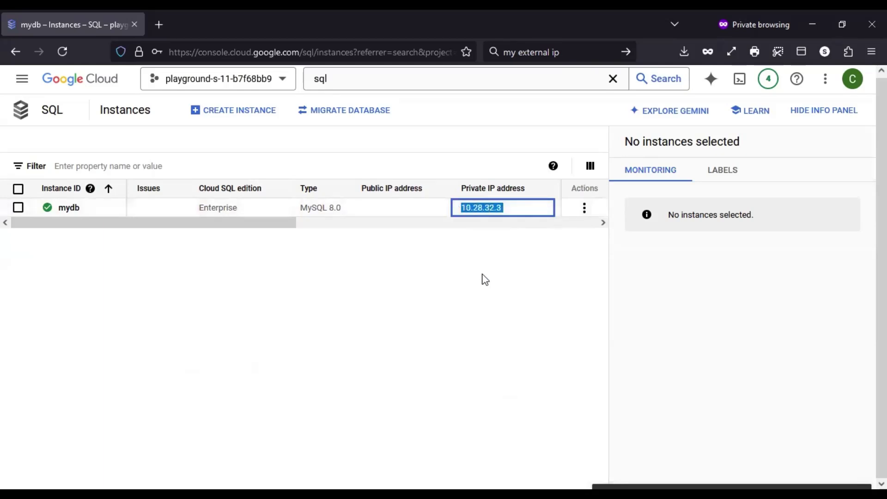
key(alt+Tab)
text(mysql -h)
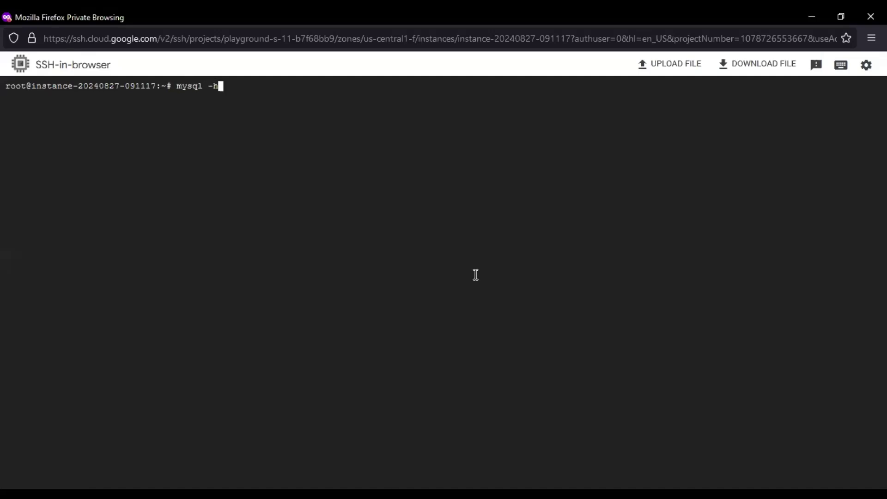
Connect to 10.28.32.3 as root with mysql -uroot -p, enter the password, and type show databases;
key(ctrl+v)
text(-uroot -p)
key(Return)
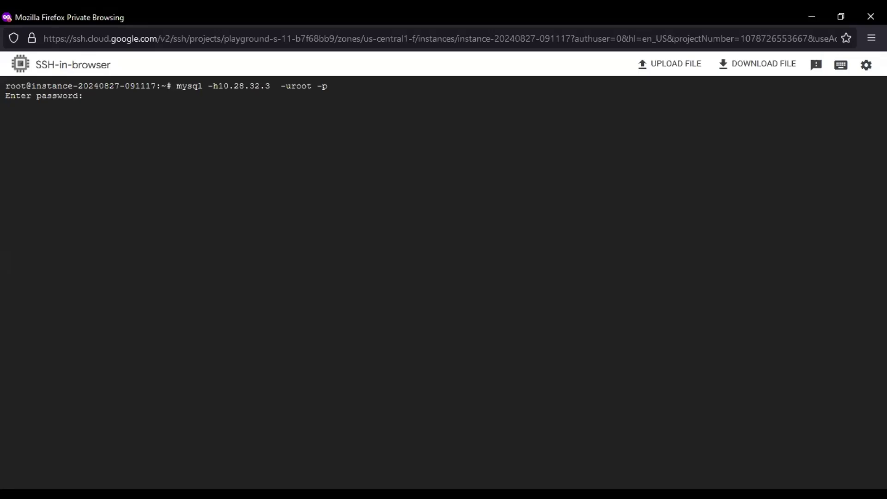
key(Return)
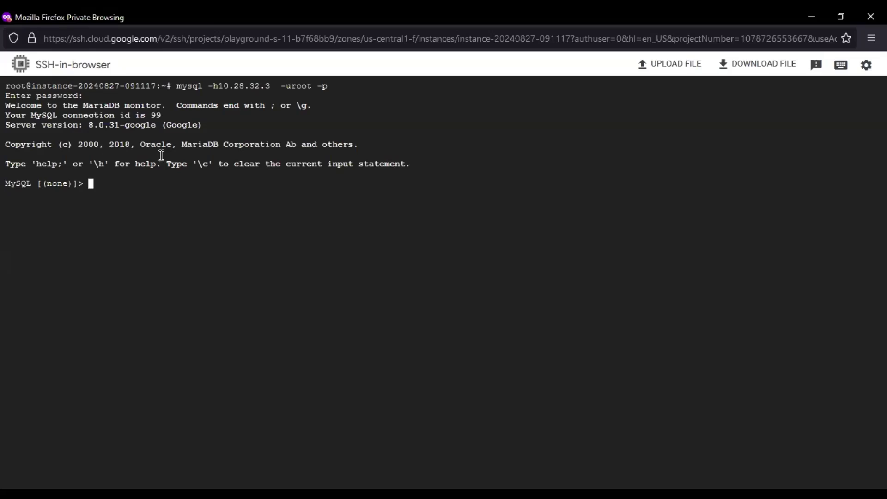
text(show databases;)
List the databases, switch to myfirstdb, and list its tables
key(Return)
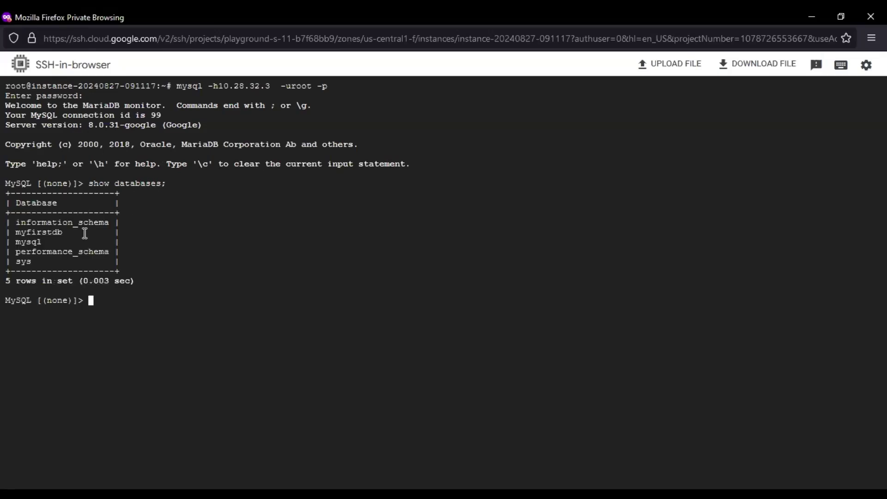
double_click(26, 232)
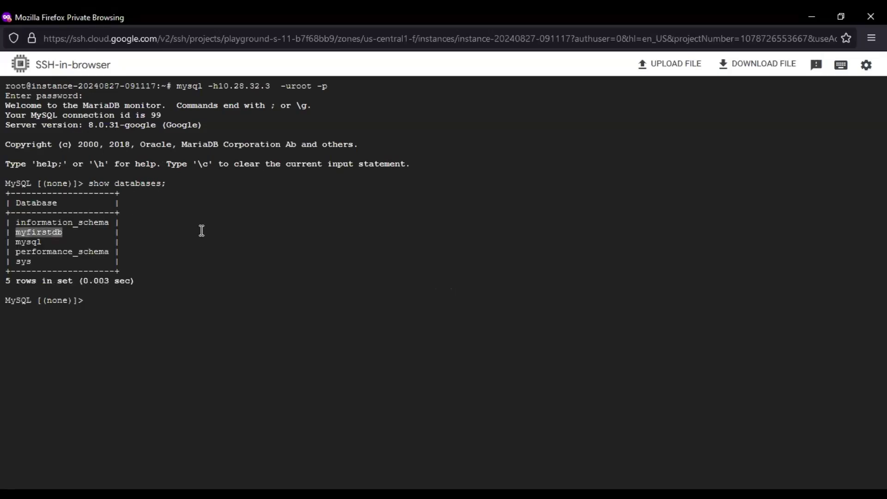
click(202, 231)
text(use )
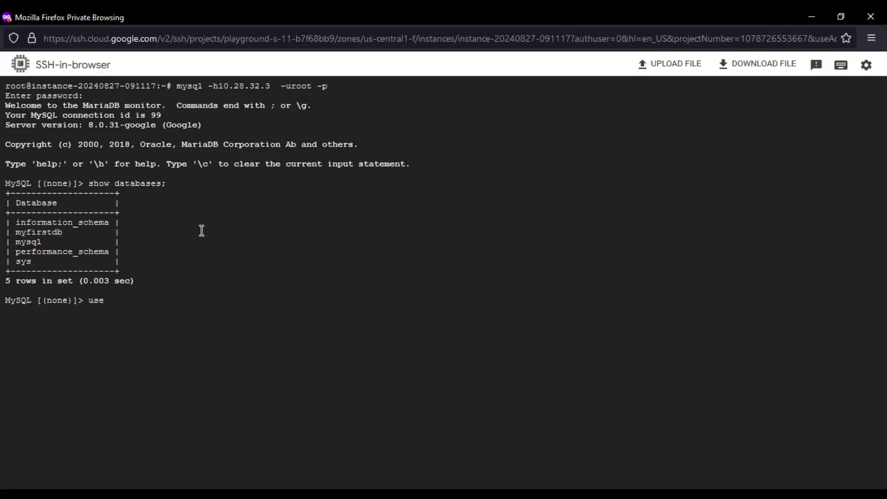
text(first)
key(BackSpace)
key(BackSpace)
key(BackSpace)
key(BackSpace)
key(BackSpace)
key(BackSpace)
text(myfirstdb;)
key(Return)
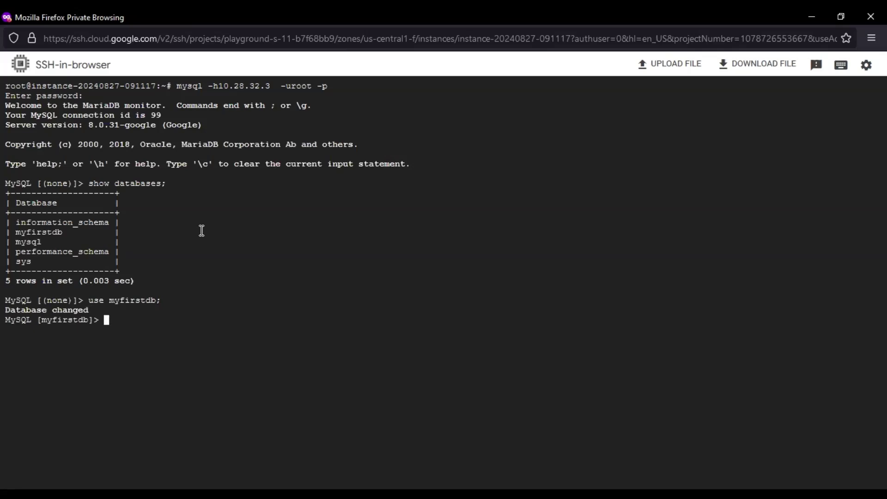
text(show tables;)
key(Return)
Create table t1 with columns emp char(30) and empid int
text(create )
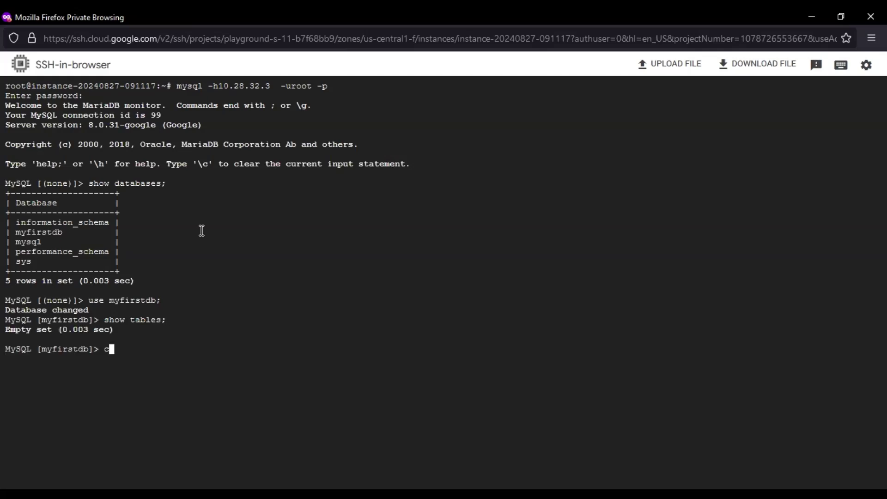
text(table t1 ()
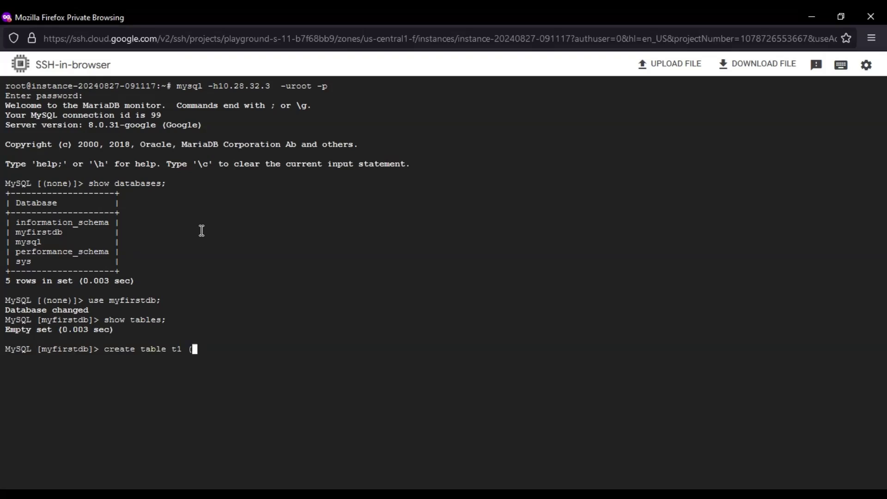
text(emp char(30), empid)
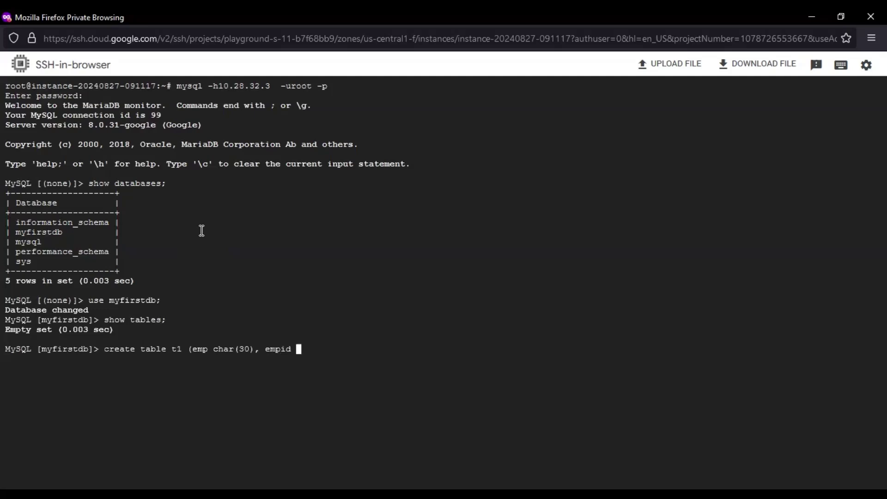
text( int)')
key(BackSpace)
text(;)
key(Return)
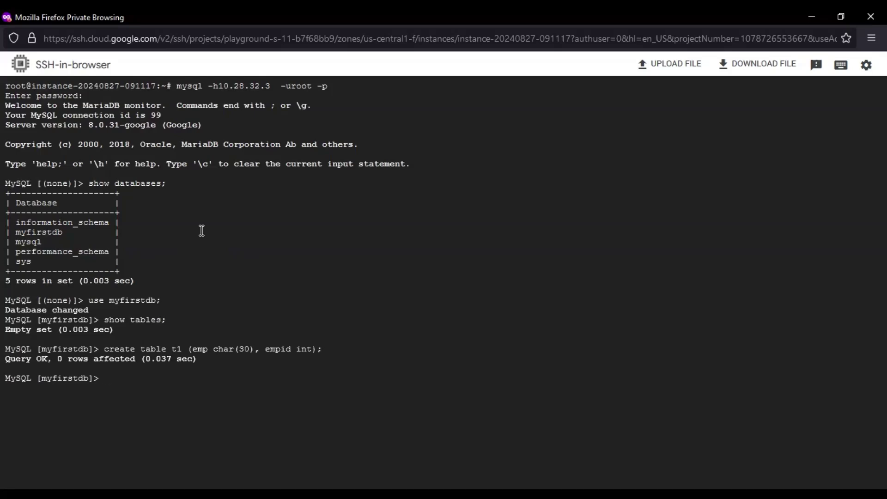
text(insert into t1 val)
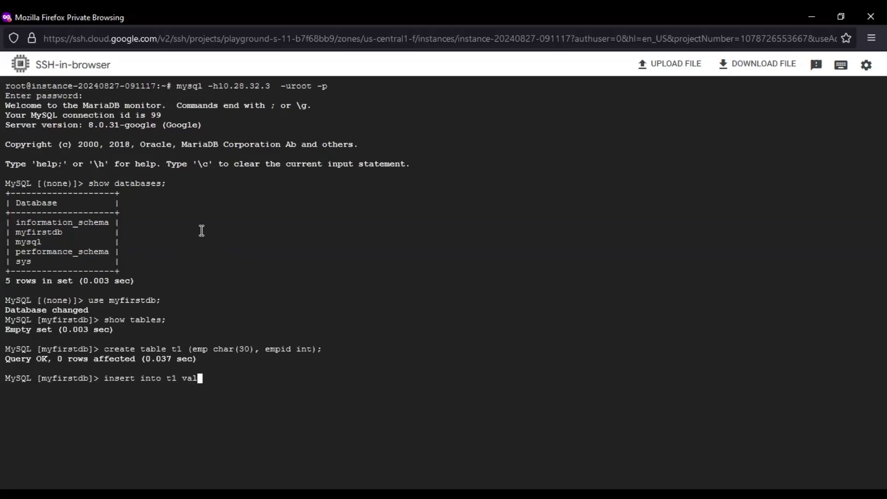
text(ues ('John',10);)
Insert two rows into t1: ('John', 10) and ('Harry', 20)
key(Return)
key(Up)
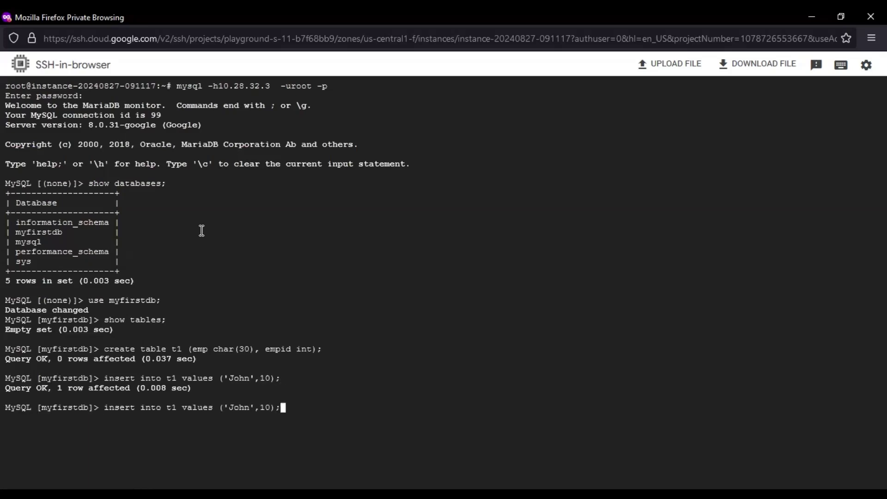
key(Left)
key(Left)
key(BackSpace)
text(2)
key(Left)
key(Left)
key(Left)
key(Left)
key(BackSpace)
key(BackSpace)
key(BackSpace)
key(BackSpace)
key(BackSpace)
text('Harry)
key(Return)
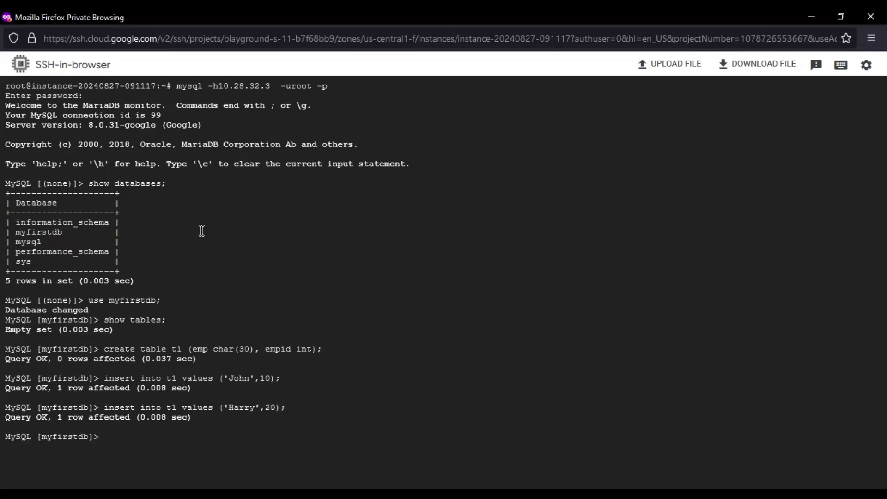
Check t1's rows with select * from t1; and exit MySQL
text(select * from t1;)
key(Return)
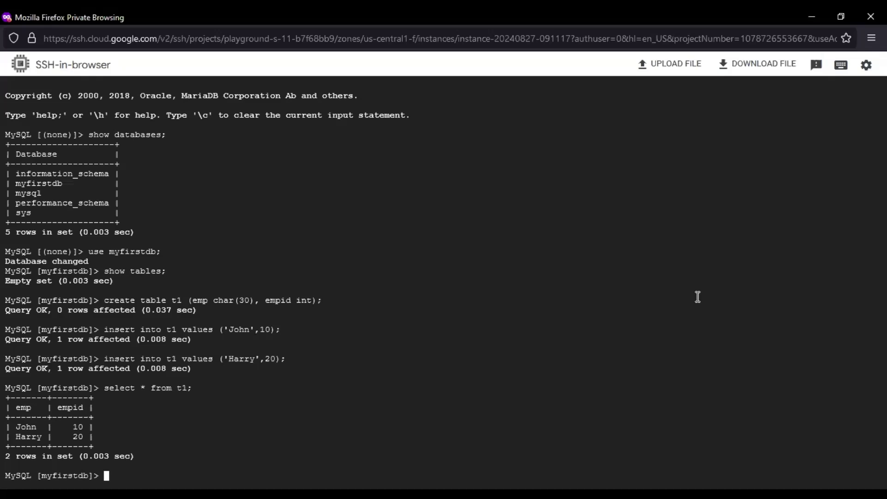
text(exit)
key(Return)
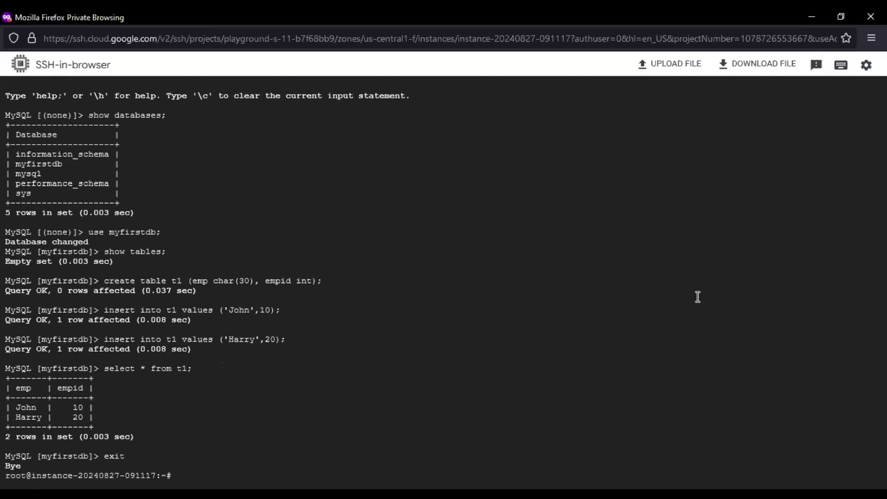
Reconnect to the MySQL server at 10.28.32.3 as user1 instead of root, entering its password
text(mysql -h10.28.32.3  -uroot -p)
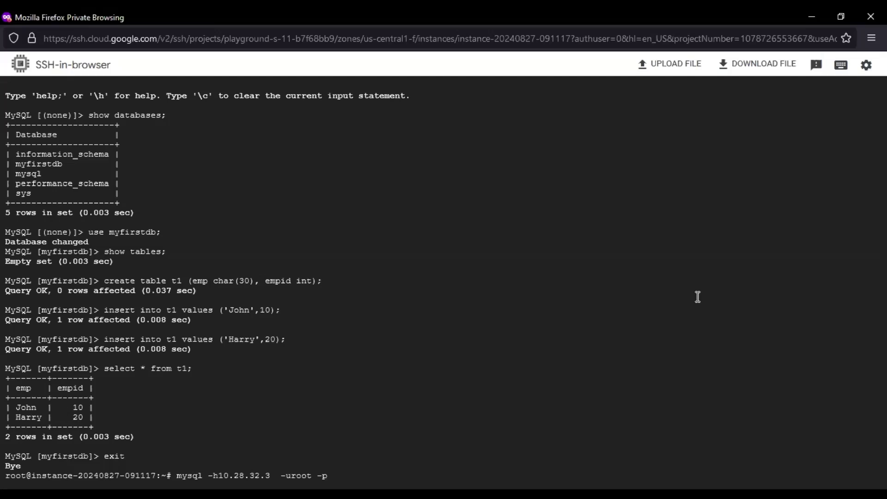
key(Left)
key(Left)
key(Left)
key(BackSpace)
key(BackSpace)
key(BackSpace)
key(BackSpace)
text(user1)
key(Return)
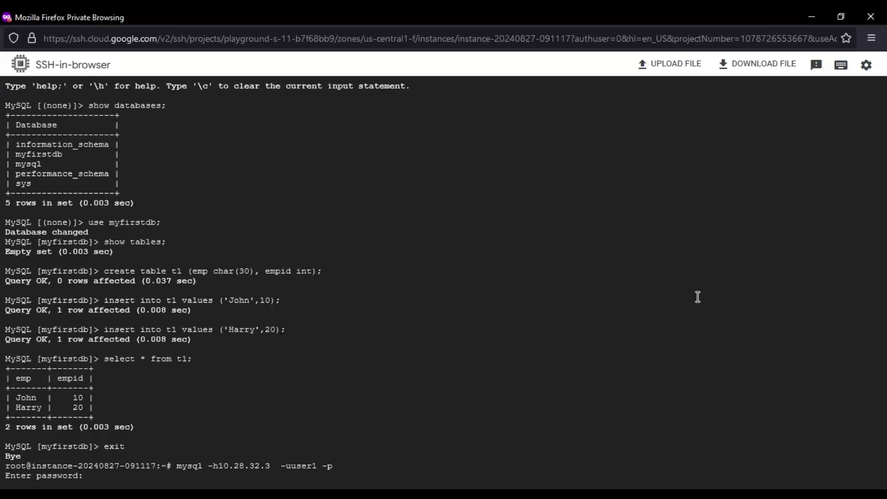
key(Return)
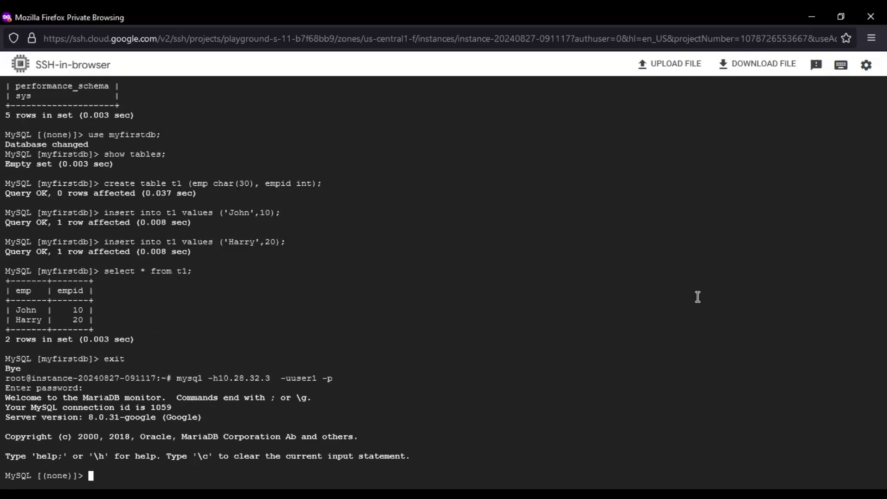
Switch to myfirstdb and list table t1, showing rows John 10 and Harry 20
text(use myfirstdb;)
key(Return)
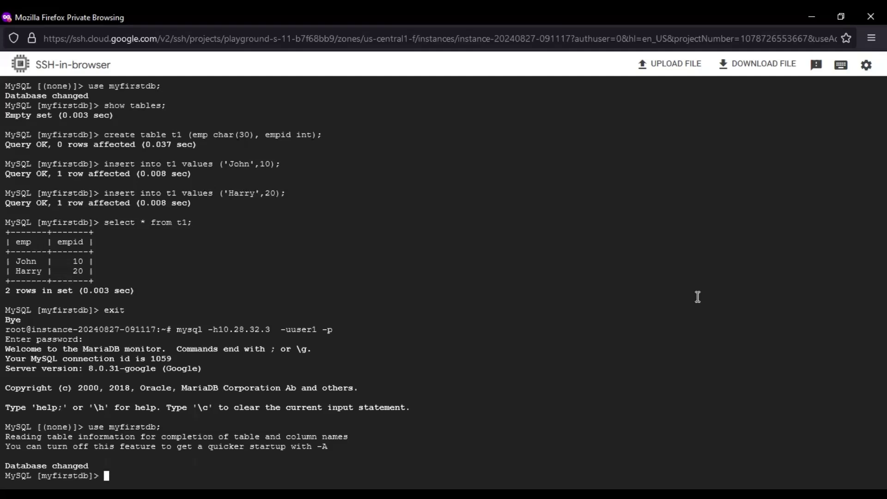
text(select * from t1;)
key(Return)
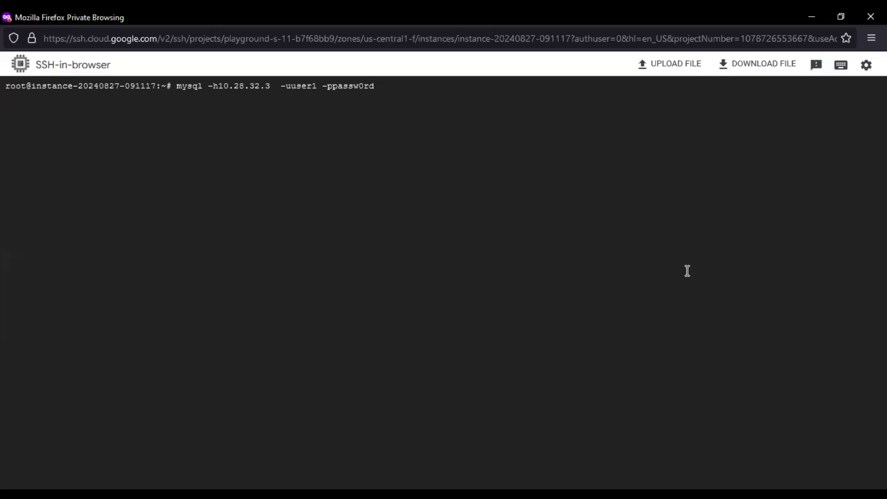
As user1, create the InnoDB tablespace ts1 with data file ts1.ibd
key(Return)
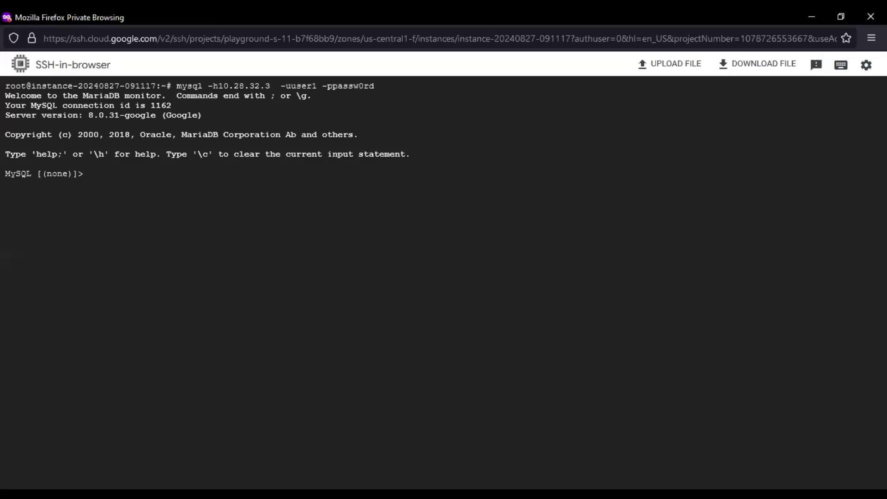
key(alt+Tab)
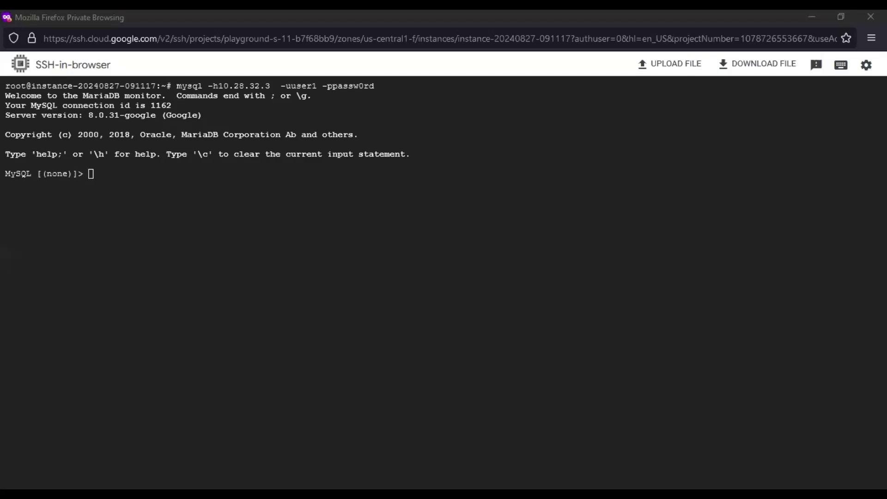
key(alt+Tab)
text(CREATE TABLESPACE `ts1` ADD DATAFILE 'ts1.ibd' ENGINE=INNODB;)
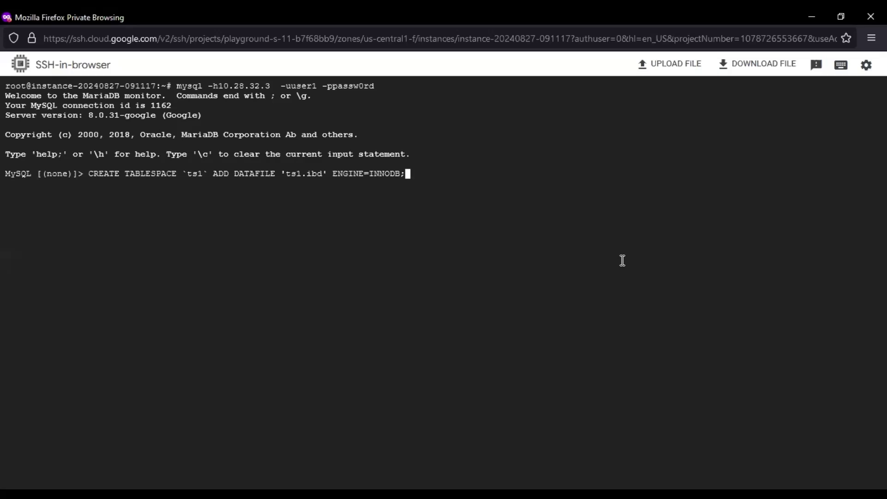
key(Return)
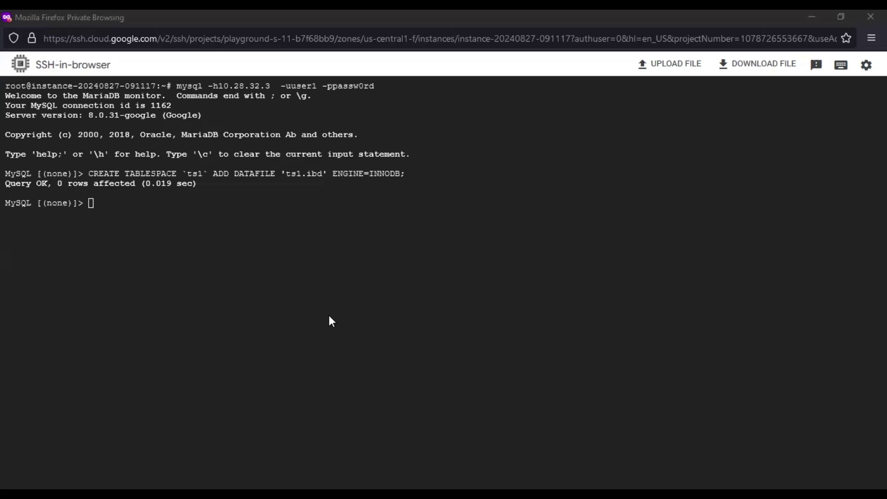
Create table t2 with COMPACT row format in tablespace ts1 inside myfirstdb
click(673, 297)
text(CREATE TABLE t2 (c1 INT PRIMARY KEY) TABLESPACE ts1 ROW_FORMAT=COMPACT;)
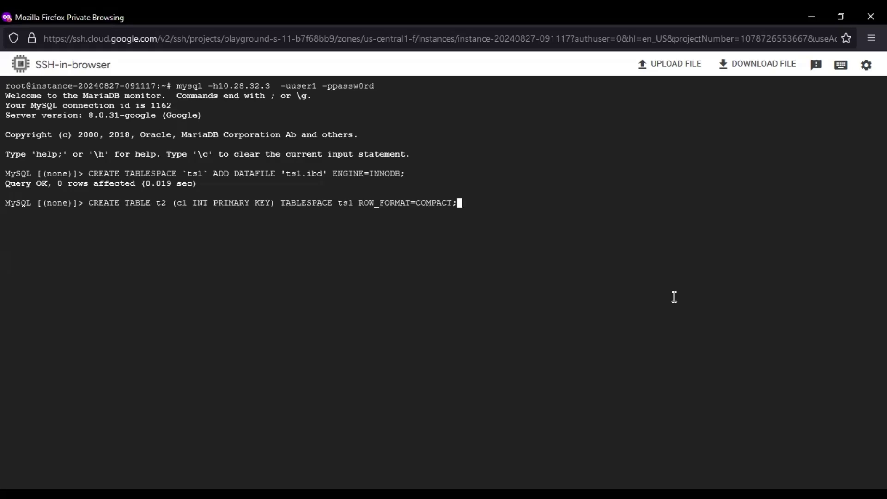
key(Return)
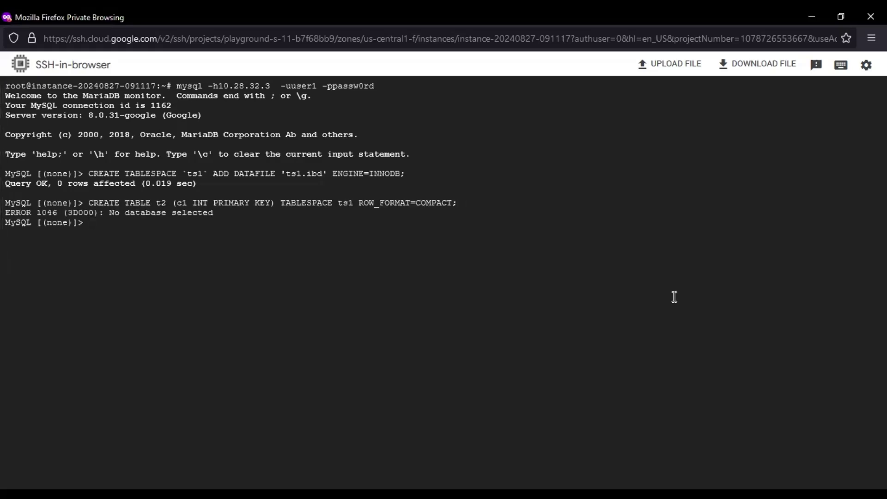
text(use myfirstdb;)
key(Return)
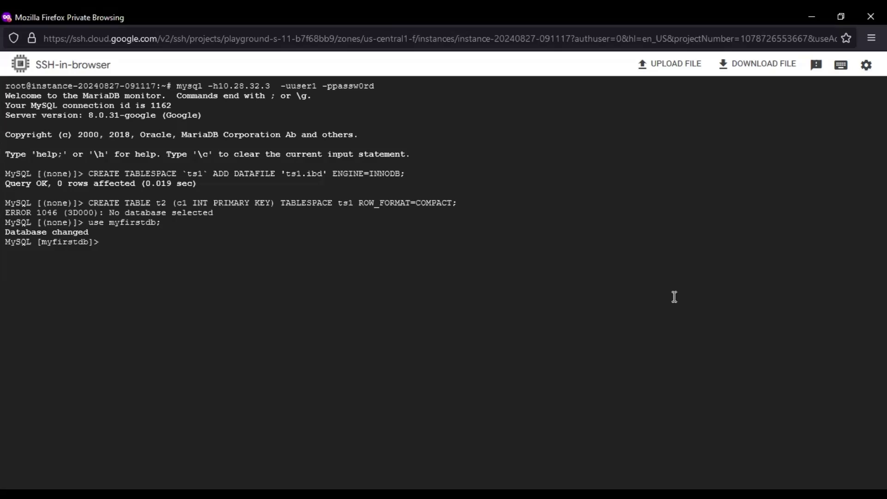
key(Up)
key(Up)
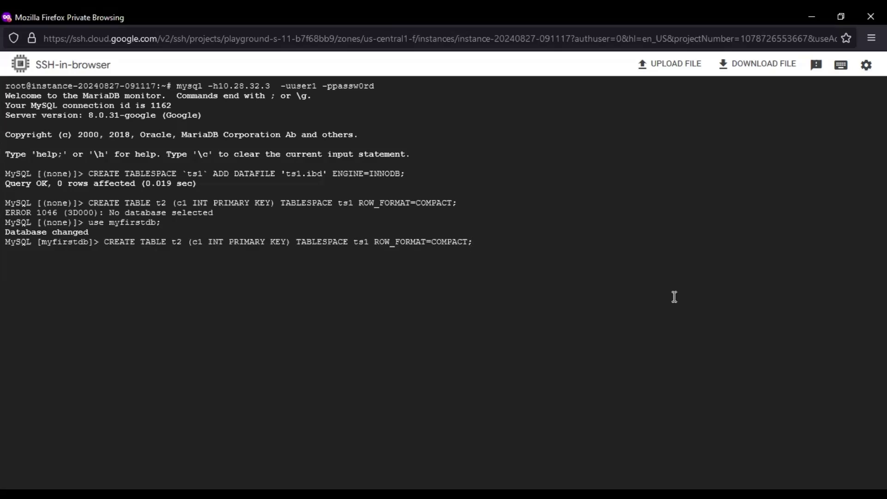
key(Return)
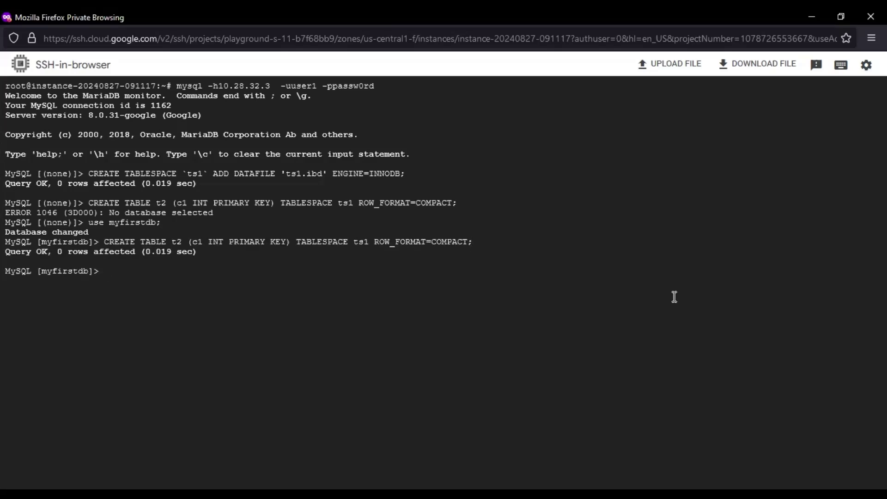
Create table t3 with DYNAMIC row format in tablespace ts1
double_click(361, 242)
key(alt+Tab)
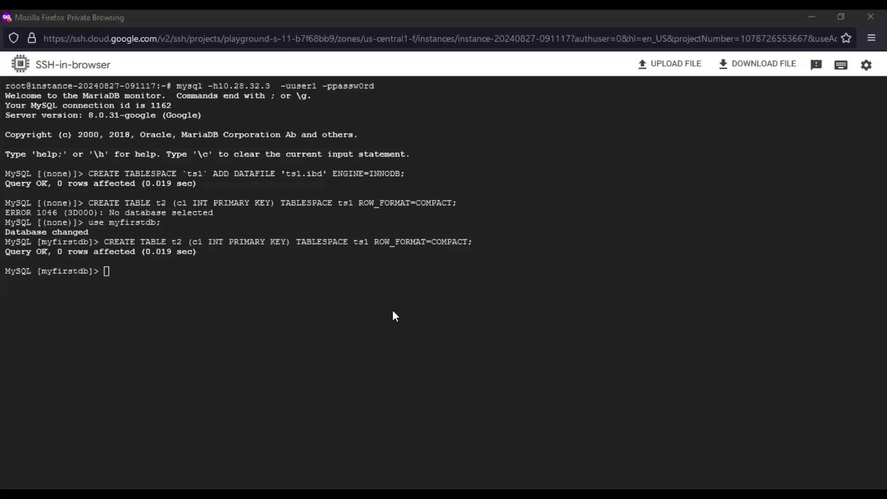
click(672, 317)
text(CREATE TABLE t3 (c1 INT PRIMARY KEY) TABLESPACE ts1 ROW_FORMAT=DYNAMIC;)
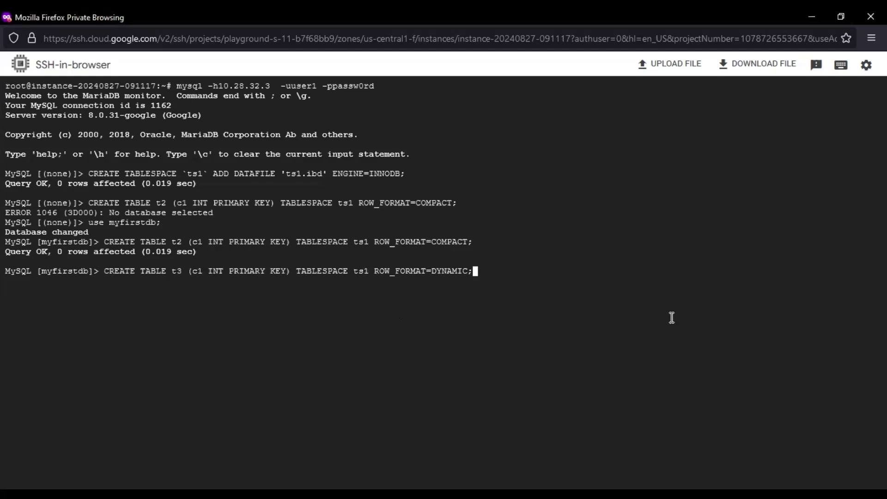
key(Return)
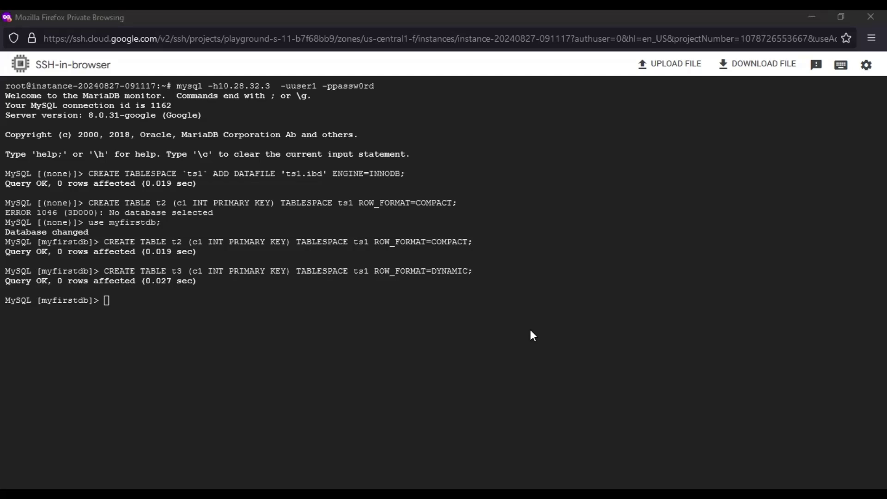
key(alt+Tab)
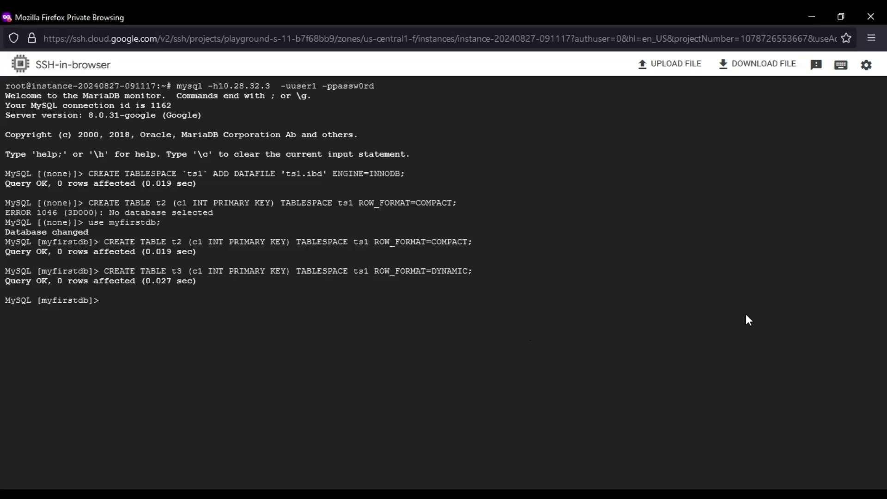
text(CREATE TABLESPACE `ts2` ADD DATAFILE 'ts2.ibd' FILE_BLOCK_SIZE = 8192 ENGINE=InnoDB;)
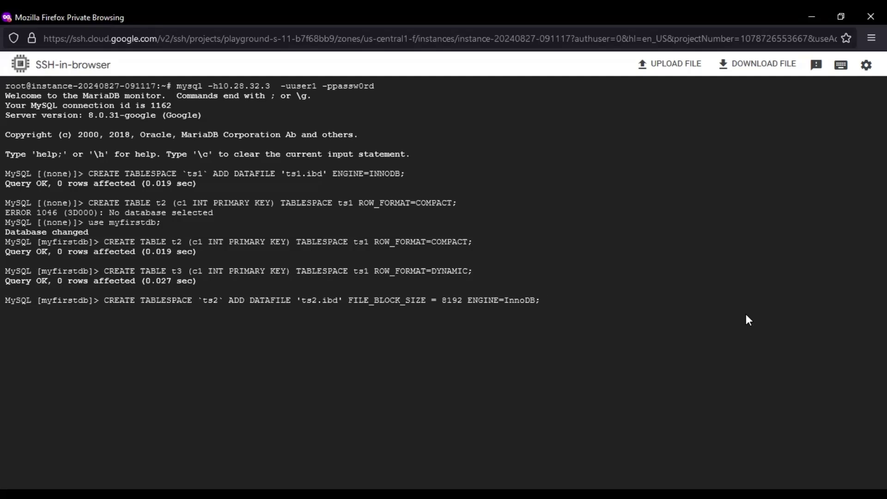
Create tablespace ts2 with 8192 block size and compressed table t4 inside it
key(Return)
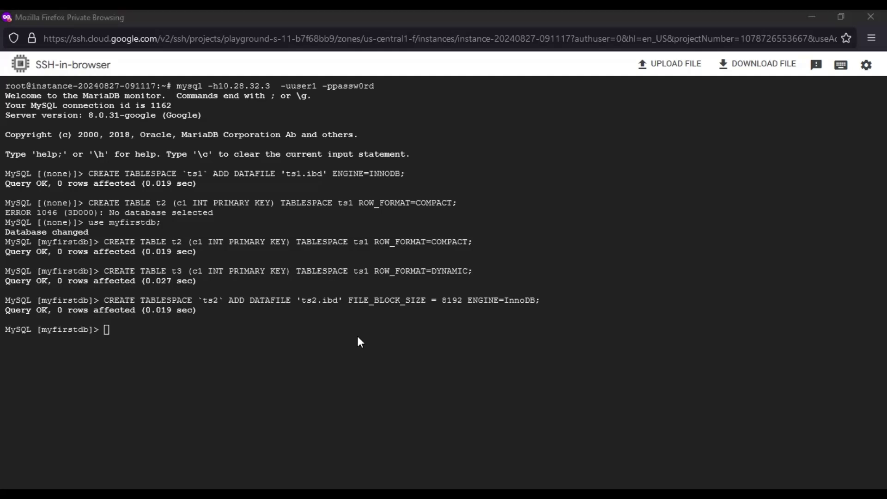
click(611, 351)
text(CREATE TABLE t4 (c1 INT PRIMARY KEY) TABLESPACE ts2 ROW_FORMAT=COMPRESSED KEY_BLOCK_SIZE=8;)
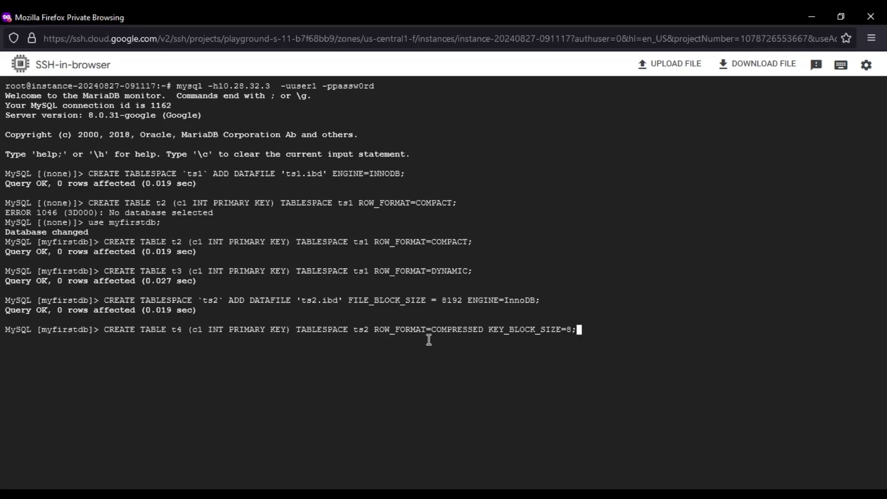
key(Return)
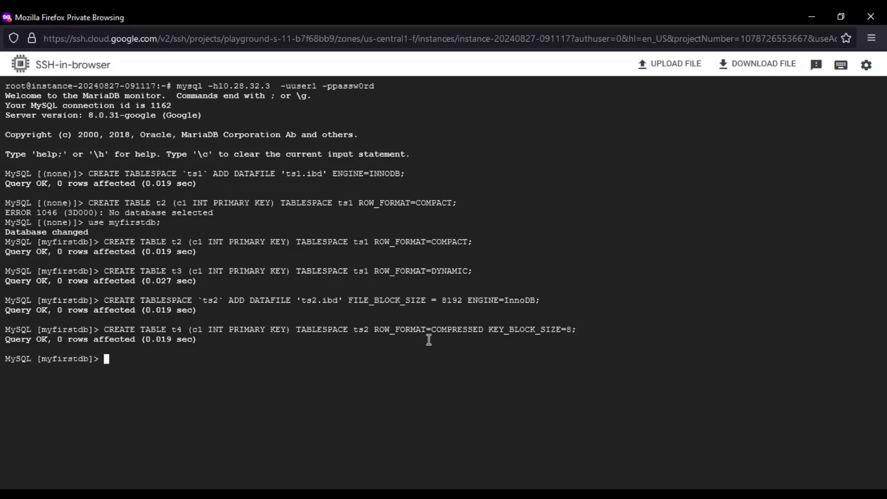
Create the undo tablespace undo_003
key(alt+Tab)
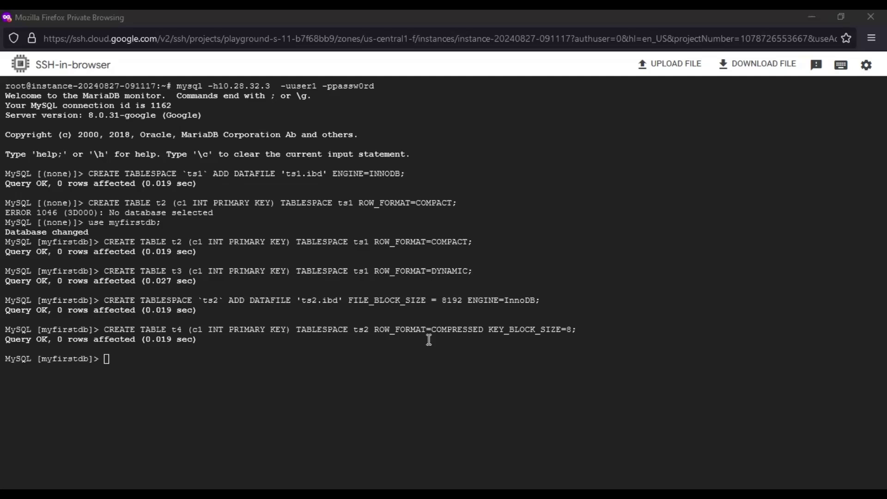
key(alt+Tab)
text(CREATE UNDO TABLESPACE undo_003 ADD DATAFILE 'undo_003.ibu';)
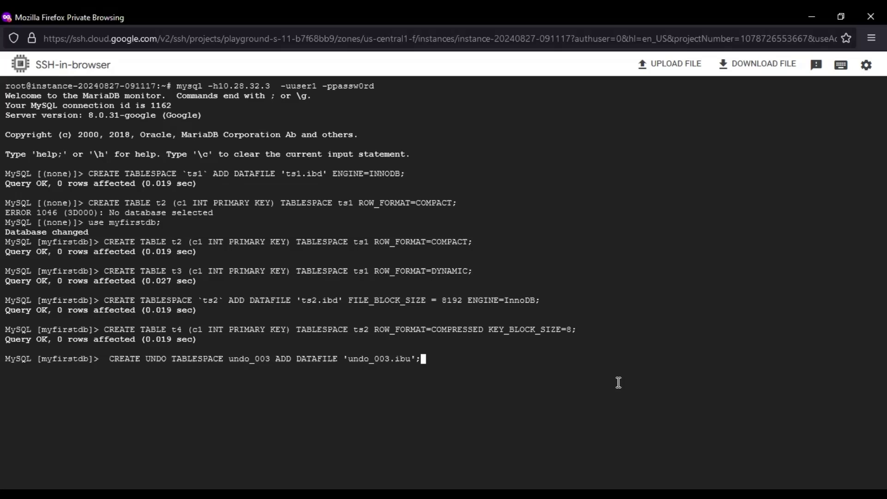
key(Return)
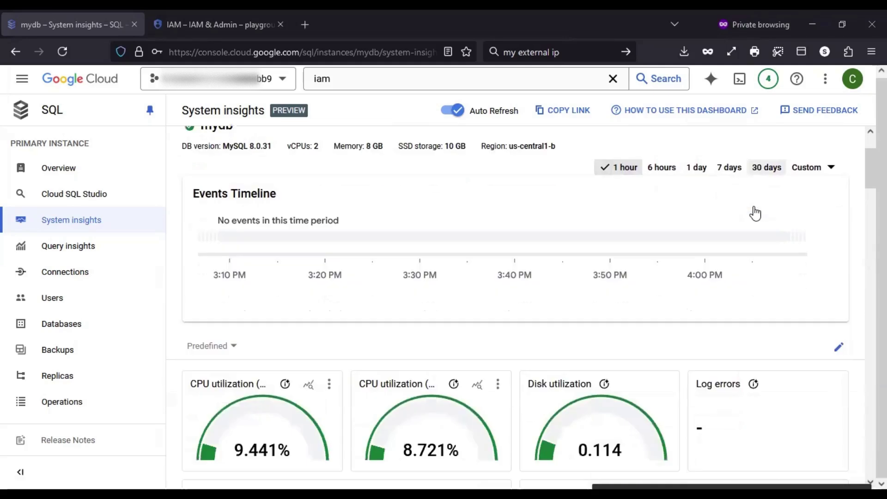
Scroll through mydb's System insights to Log entries by severity and Database load per database charts
scroll(854, 212, down, 3)
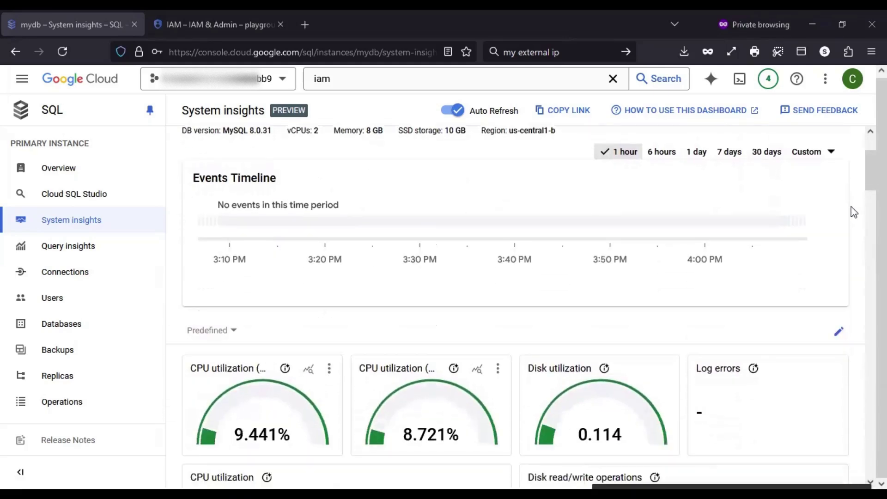
scroll(853, 212, down, 5)
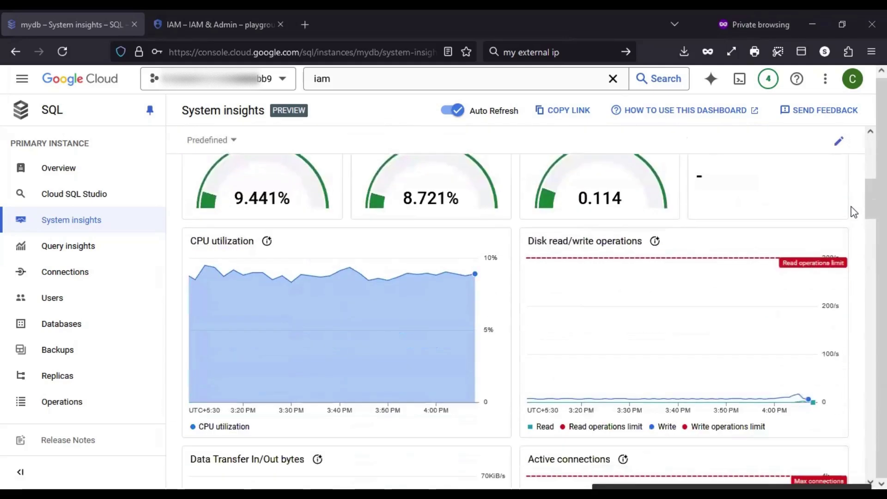
scroll(853, 212, up, 3)
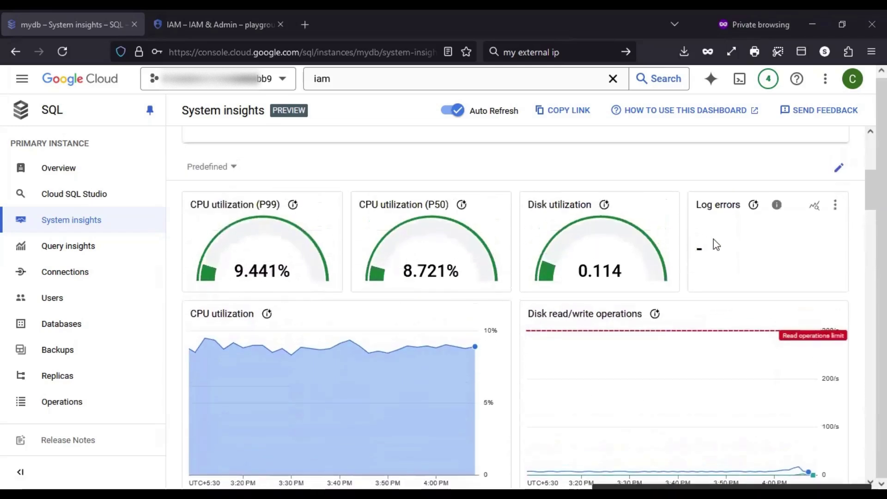
scroll(762, 239, down, 2)
scroll(785, 243, down, 2)
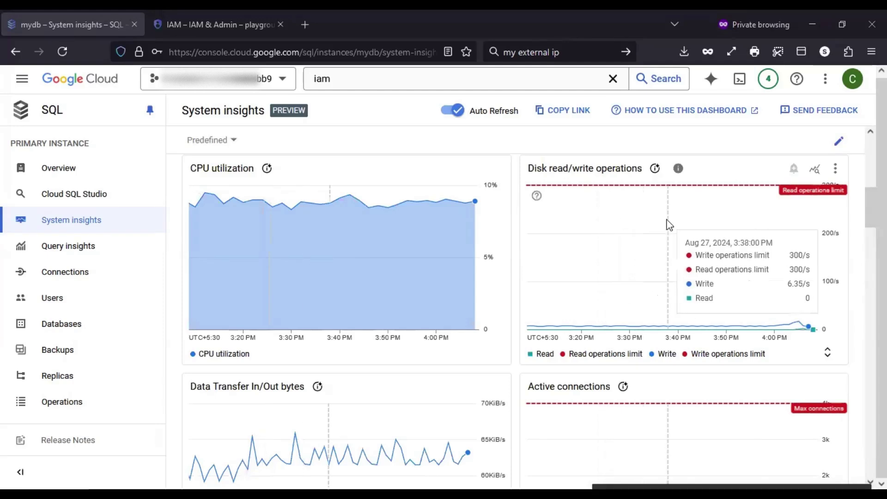
scroll(510, 256, down, 3)
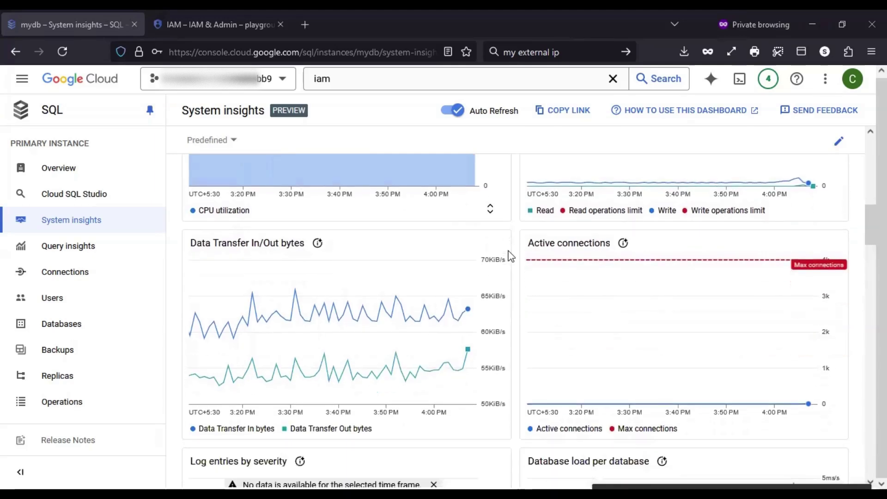
scroll(510, 255, down, 2)
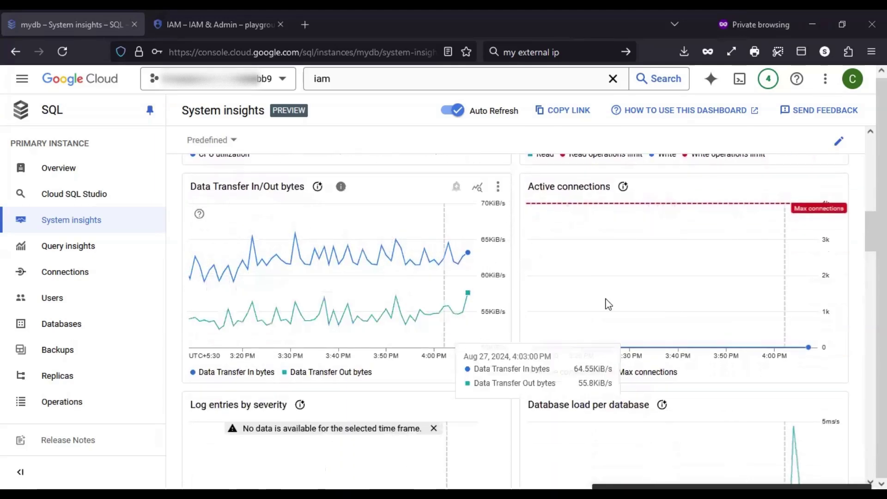
scroll(676, 290, down, 2)
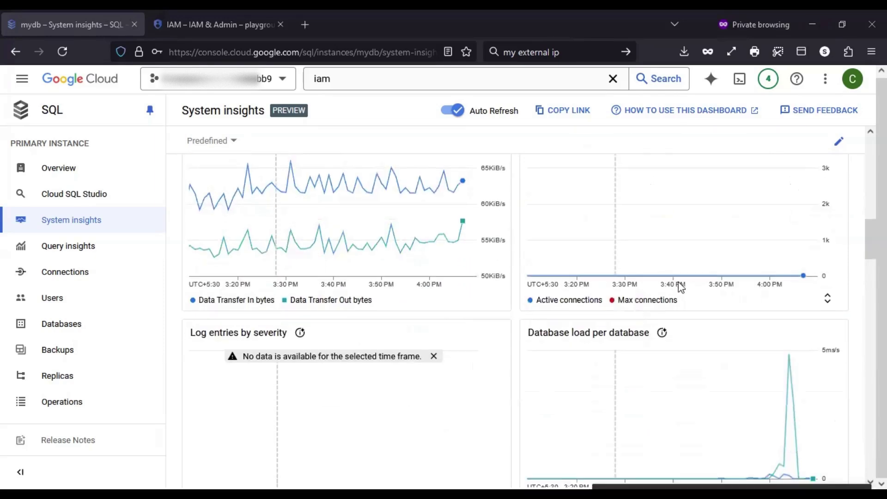
scroll(849, 272, down, 5)
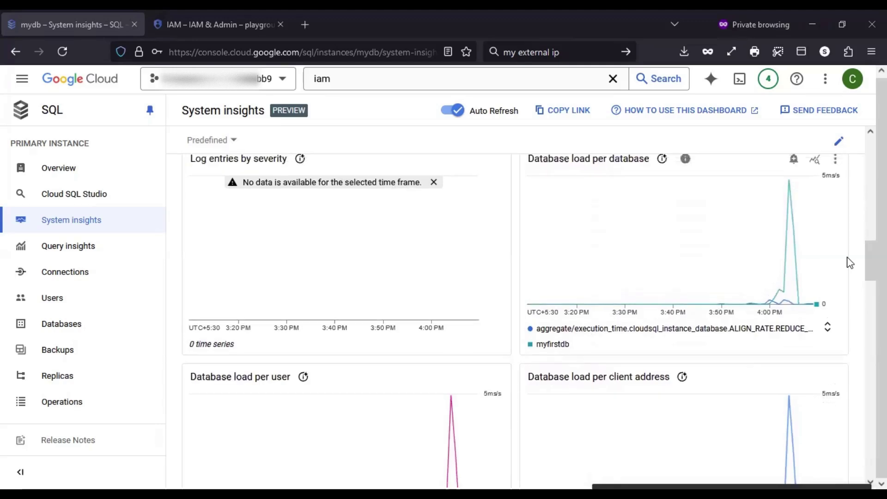
scroll(850, 262, up, 1)
mouse_move(794, 271)
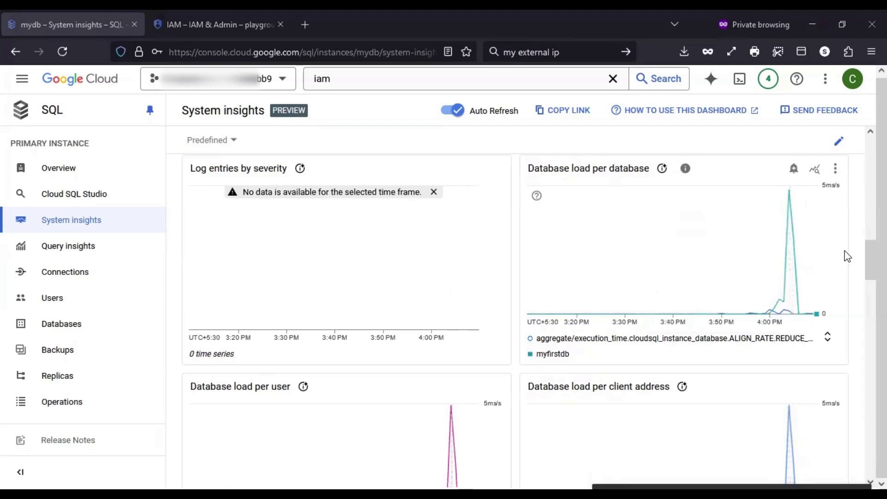
Filter the Disk storage by type chart to show only Data and Tmp_data series
scroll(861, 248, down, 3)
scroll(861, 251, down, 5)
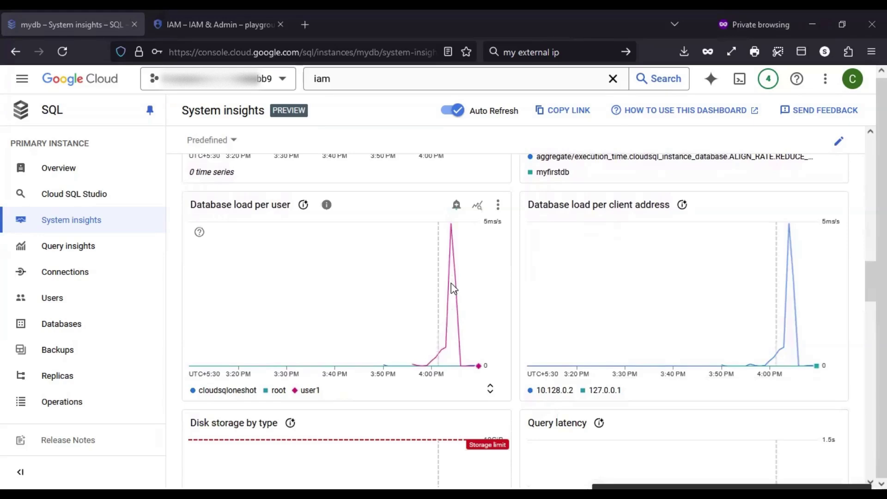
scroll(785, 282, down, 8)
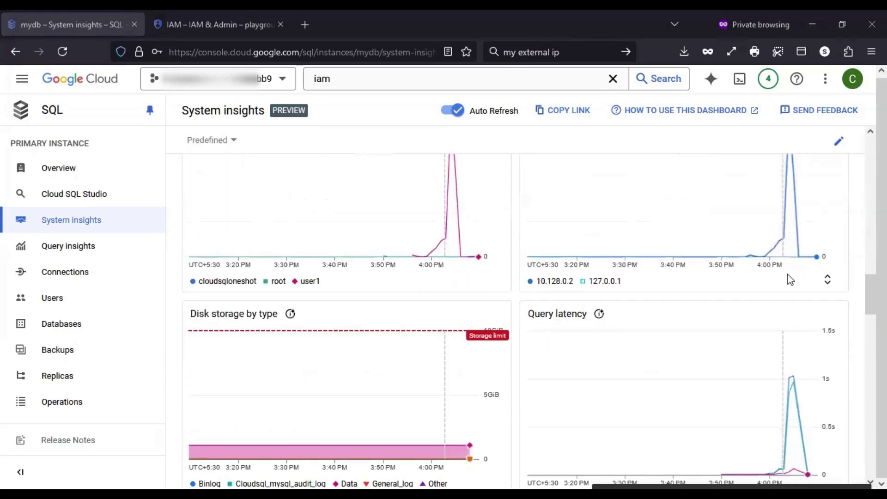
scroll(787, 274, down, 1)
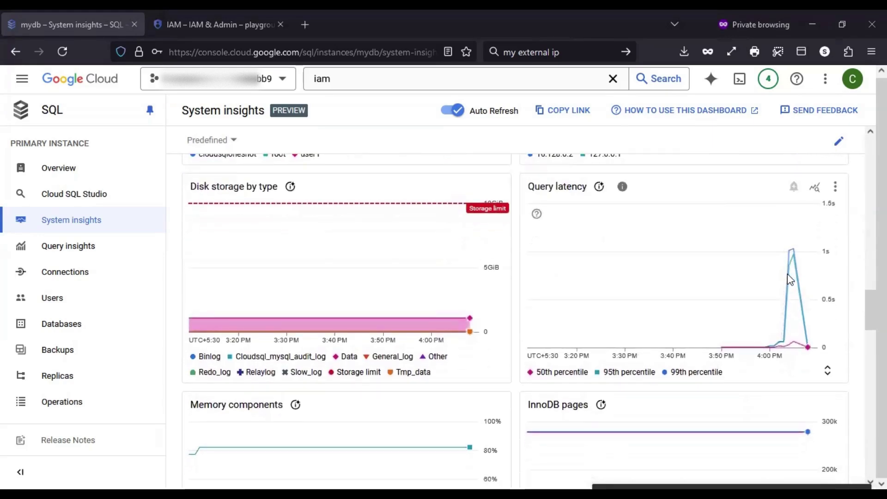
scroll(855, 254, up, 1)
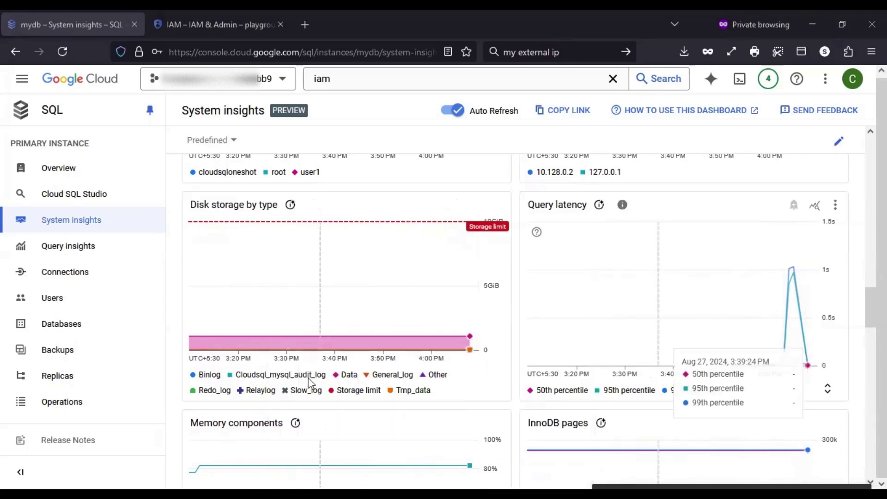
click(203, 377)
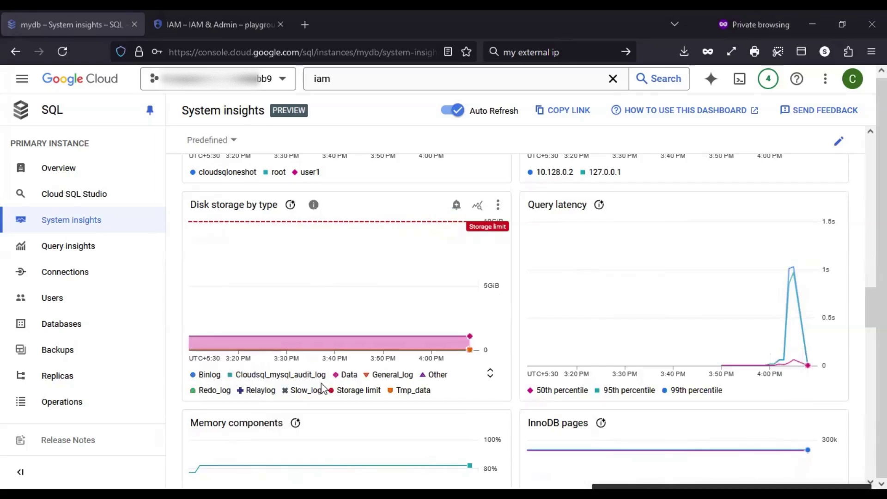
click(350, 377)
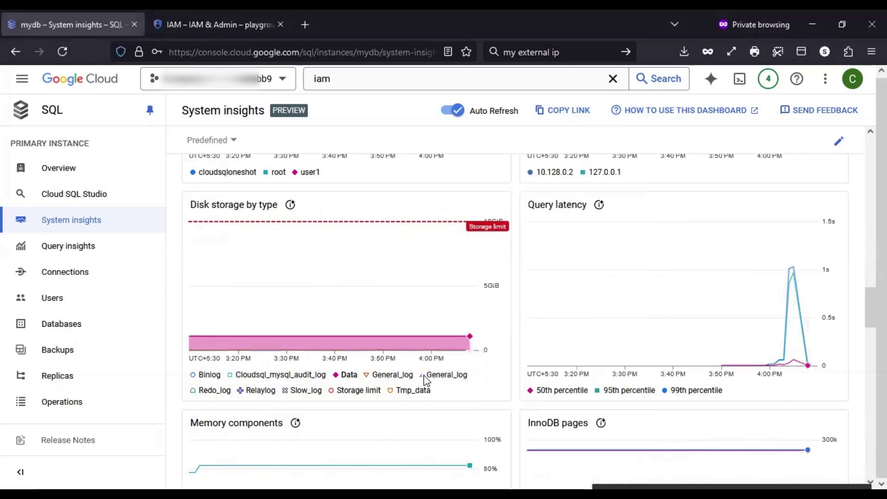
click(392, 391)
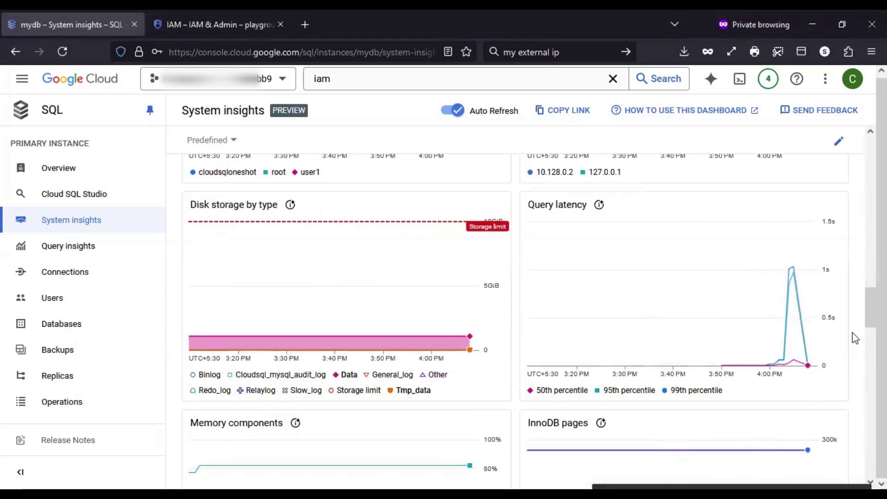
scroll(853, 335, down, 1)
scroll(855, 333, up, 1)
mouse_move(795, 308)
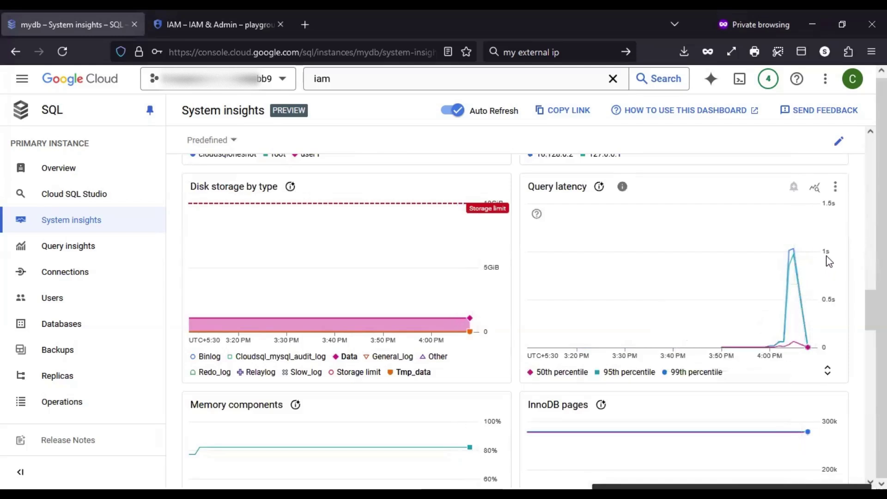
scroll(855, 350, down, 2)
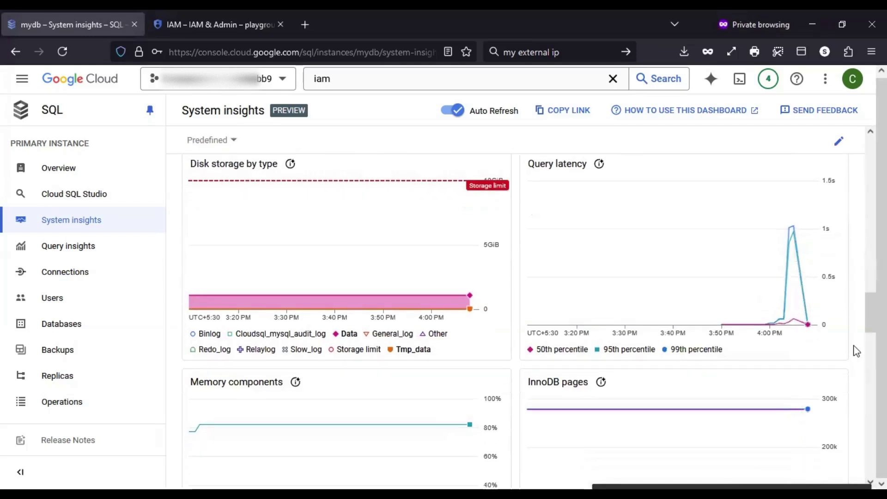
scroll(856, 351, down, 4)
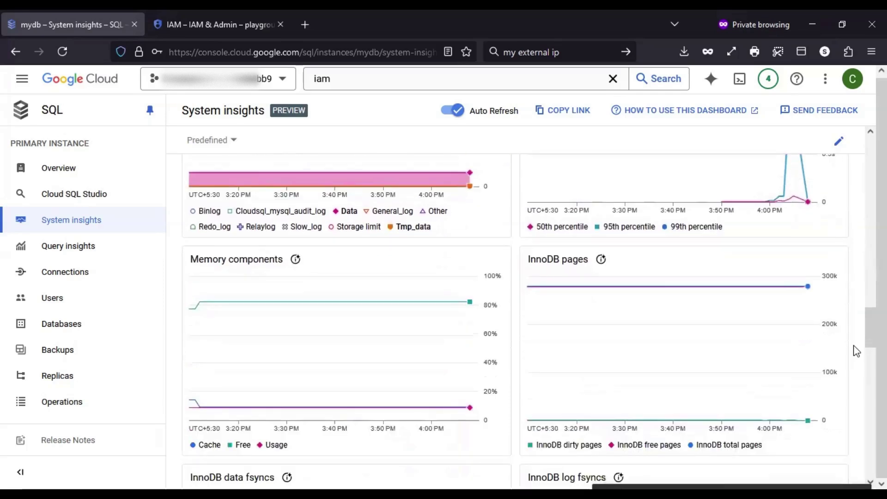
scroll(856, 351, down, 1)
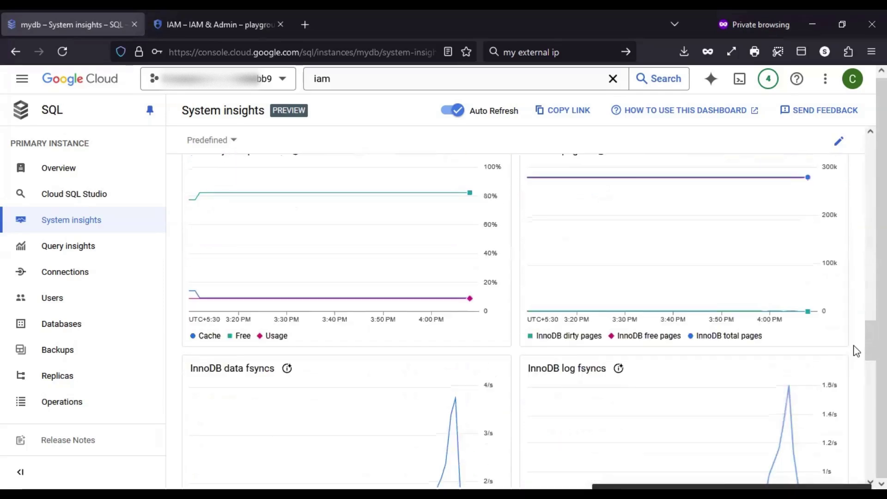
scroll(856, 351, down, 4)
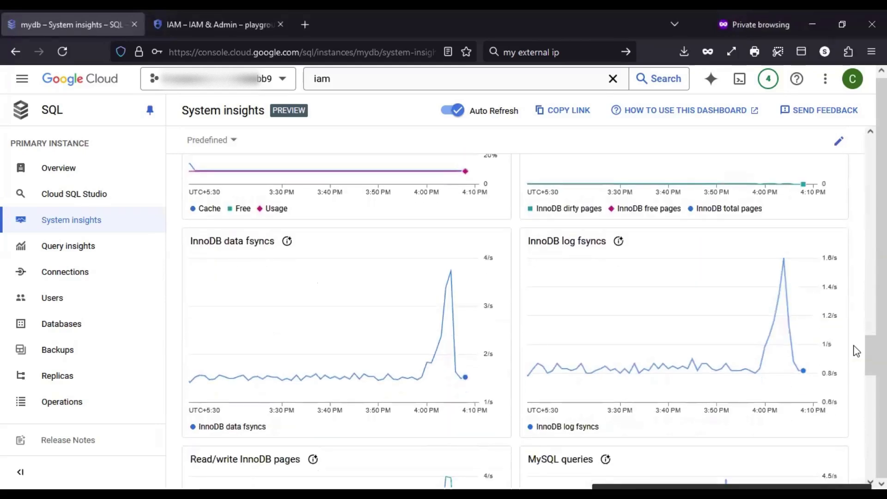
scroll(856, 351, down, 1)
click(287, 224)
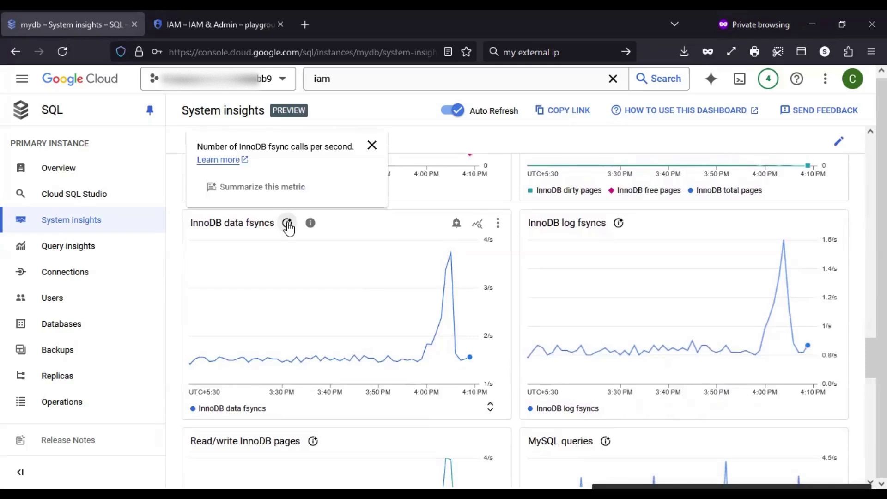
click(310, 223)
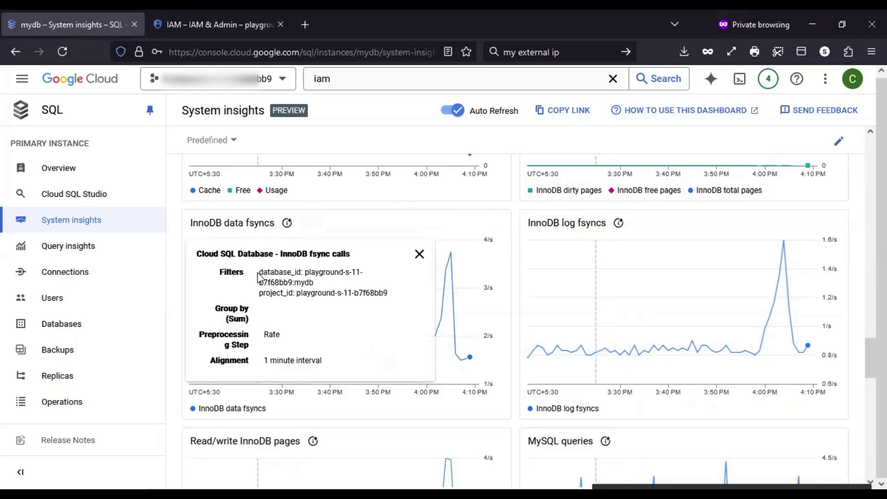
drag(258, 276, 376, 280)
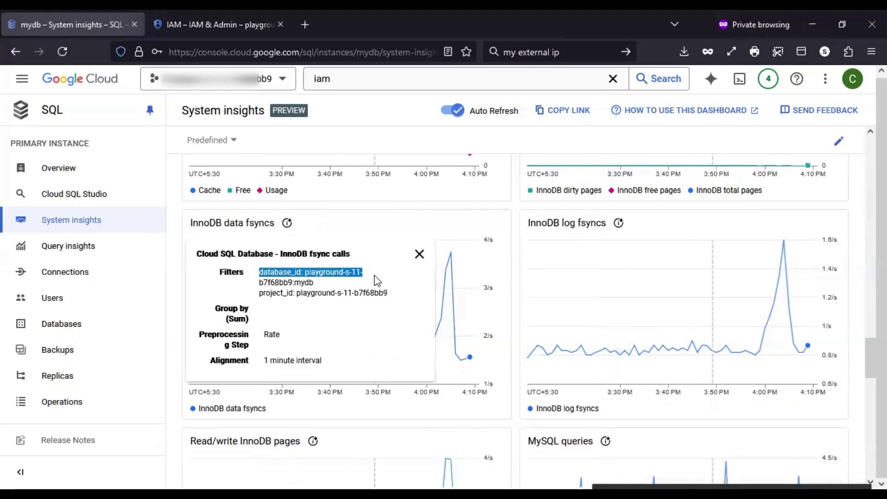
click(853, 232)
scroll(855, 242, down, 2)
scroll(855, 245, down, 2)
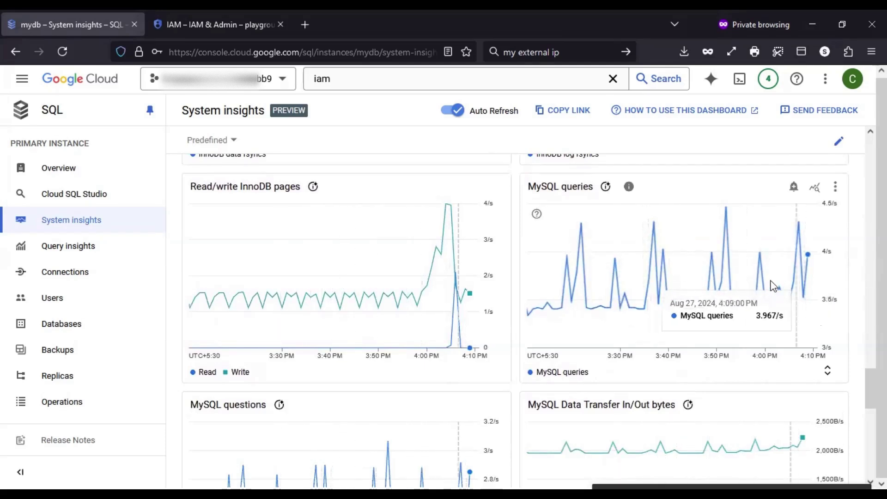
click(535, 216)
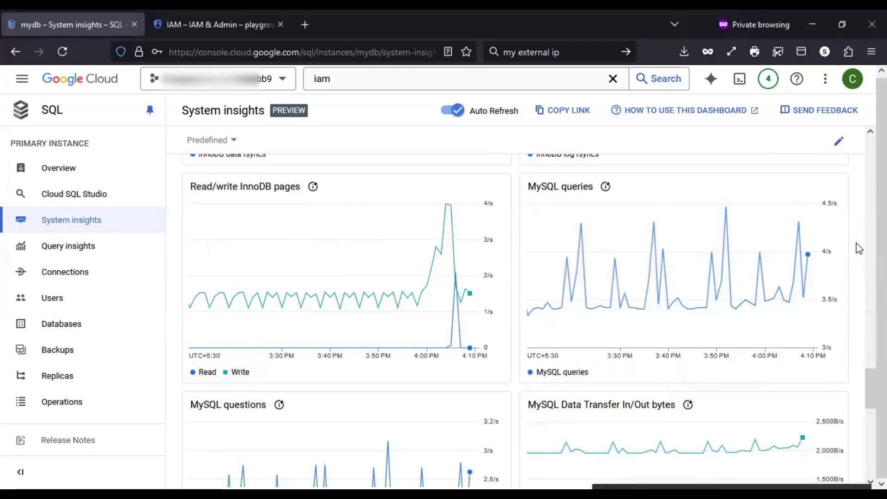
scroll(856, 244, down, 3)
scroll(856, 244, down, 2)
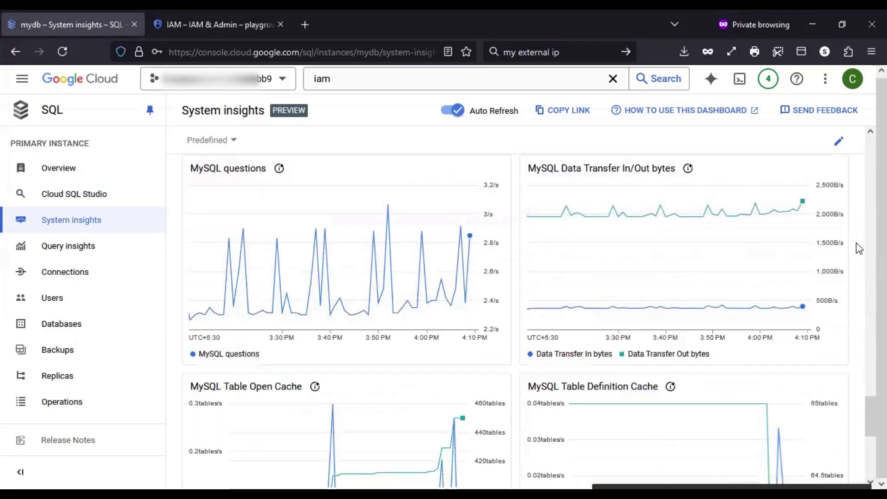
scroll(830, 254, down, 3)
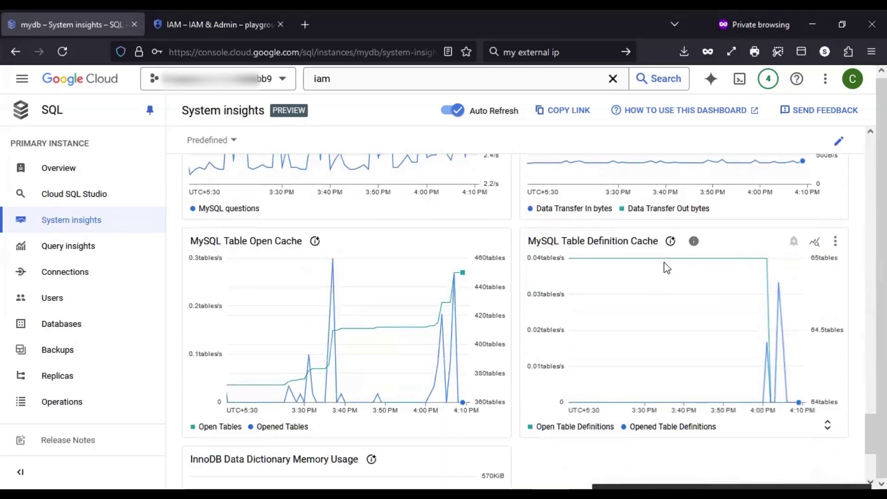
mouse_move(769, 336)
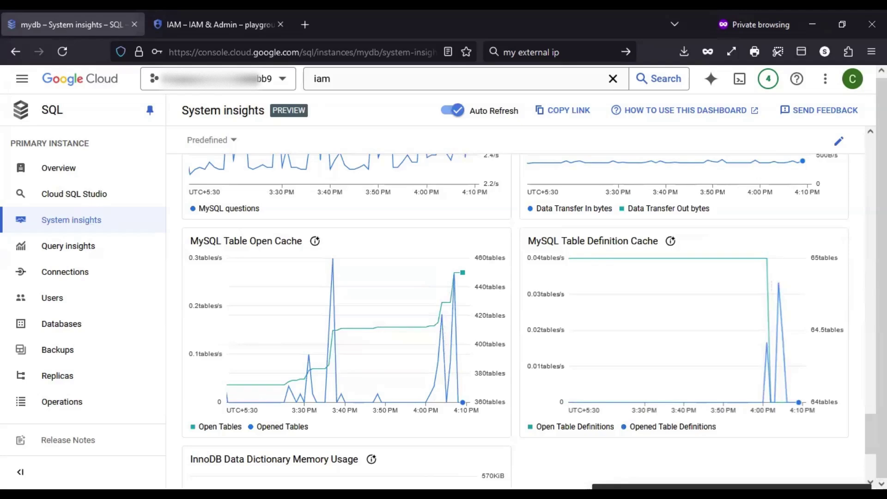
scroll(529, 322, down, 3)
scroll(528, 322, down, 1)
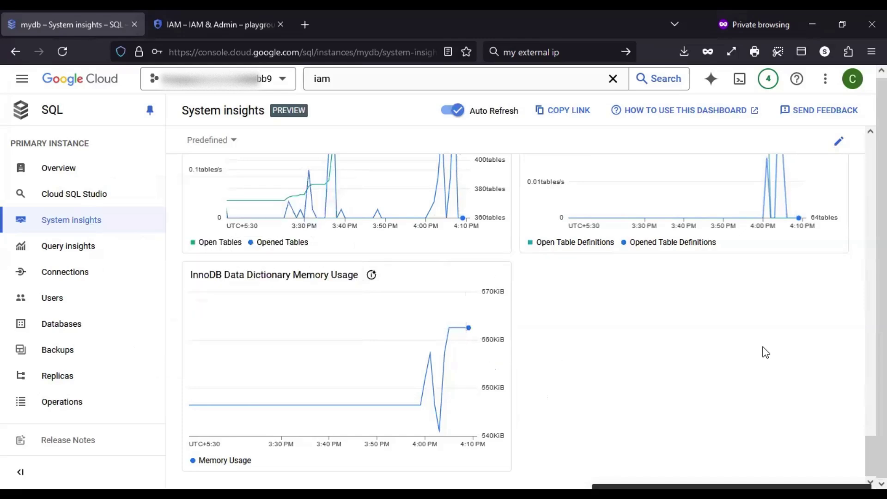
scroll(762, 352, up, 3)
scroll(763, 352, up, 10)
scroll(763, 352, up, 10)
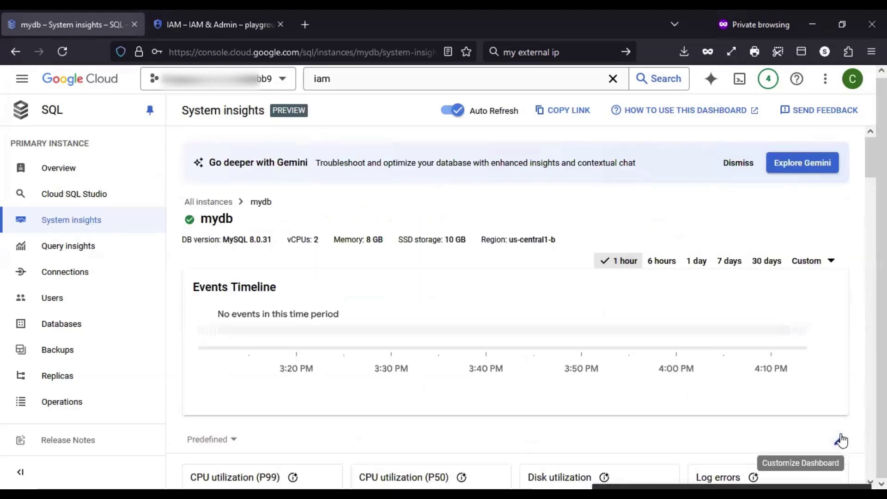
Save the dashboard as custom view 'MySQL System insights' and leave edit mode
click(841, 442)
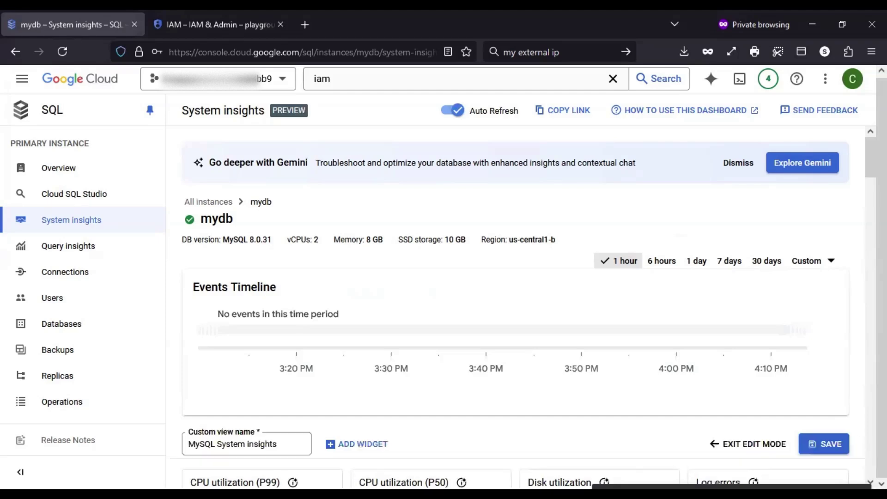
scroll(863, 409, down, 2)
scroll(863, 406, down, 3)
drag(737, 273, 785, 277)
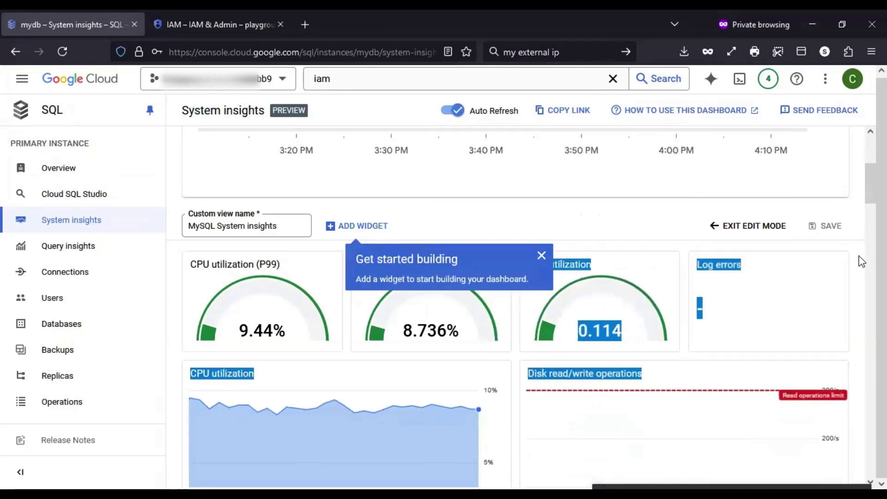
click(279, 226)
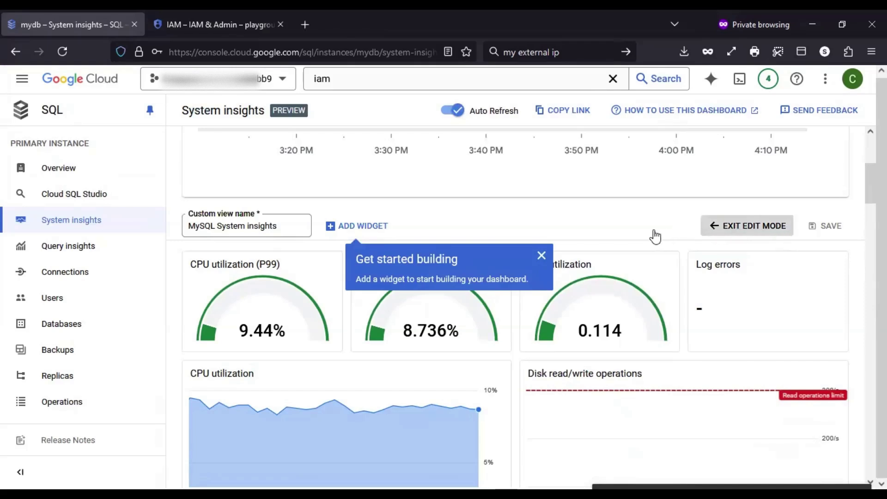
click(541, 255)
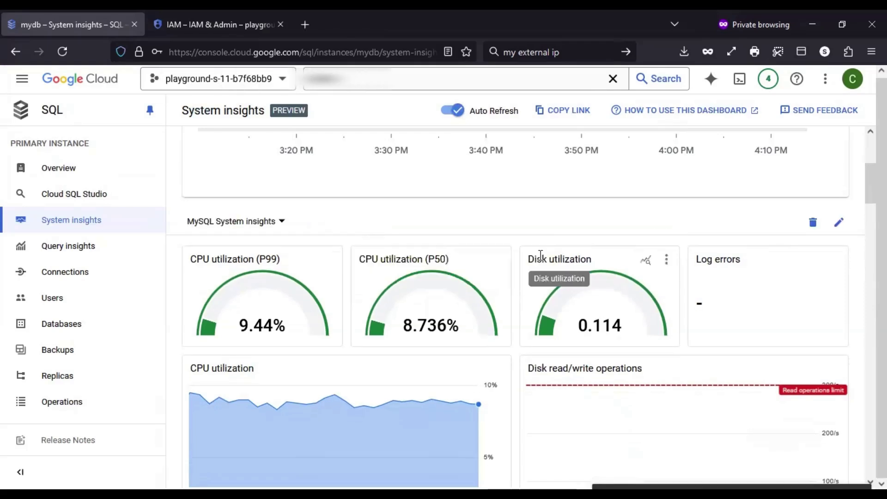
Check mydb's Users page, viewing both IAM group members and Added users lists
click(92, 311)
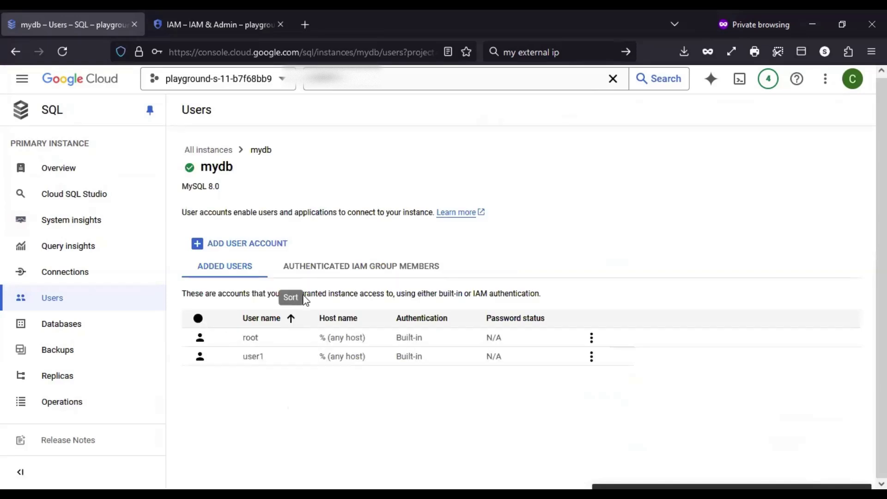
click(350, 273)
click(198, 273)
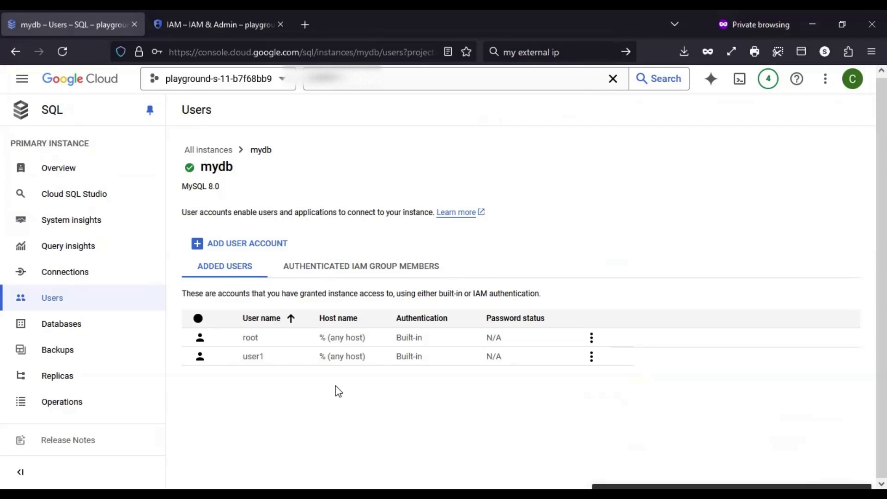
Check the Replicas page, then view mydb's Overview with its 1-day CPU utilization chart
click(97, 389)
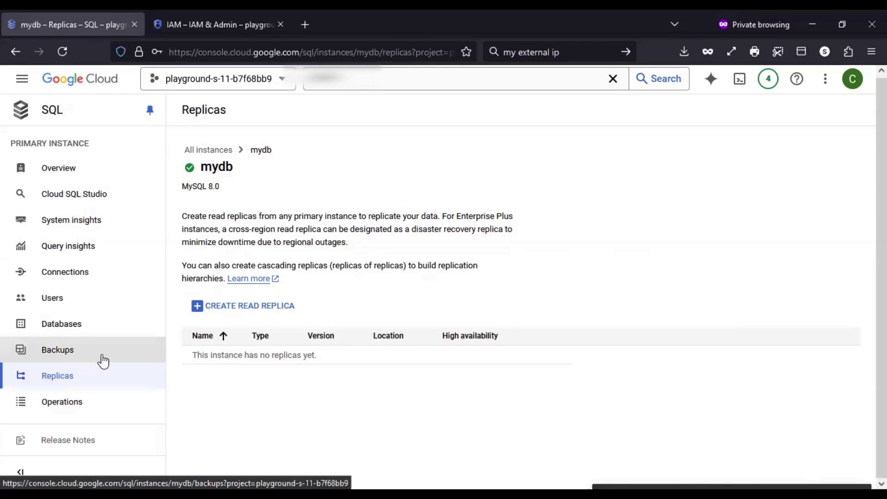
click(98, 180)
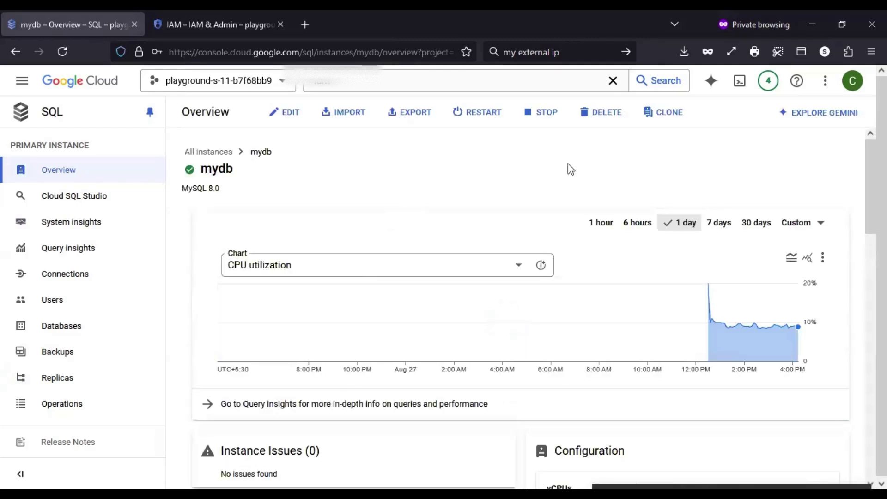
scroll(637, 165, down, 2)
scroll(617, 178, up, 2)
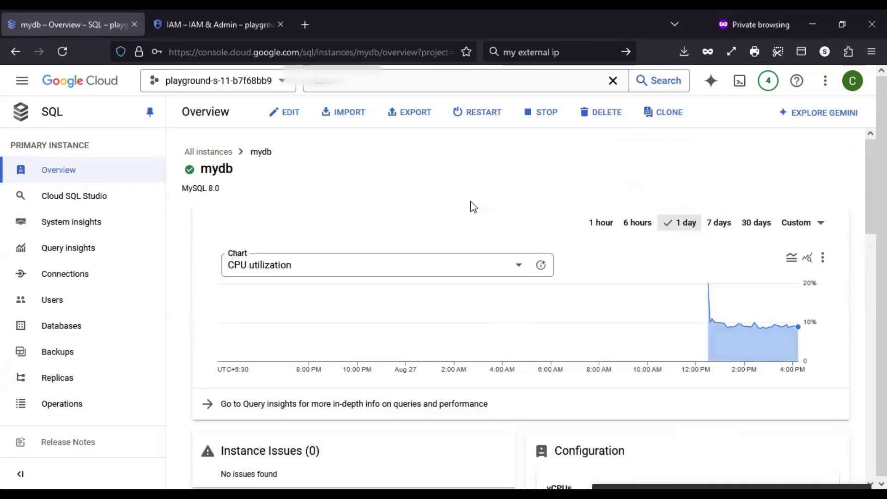